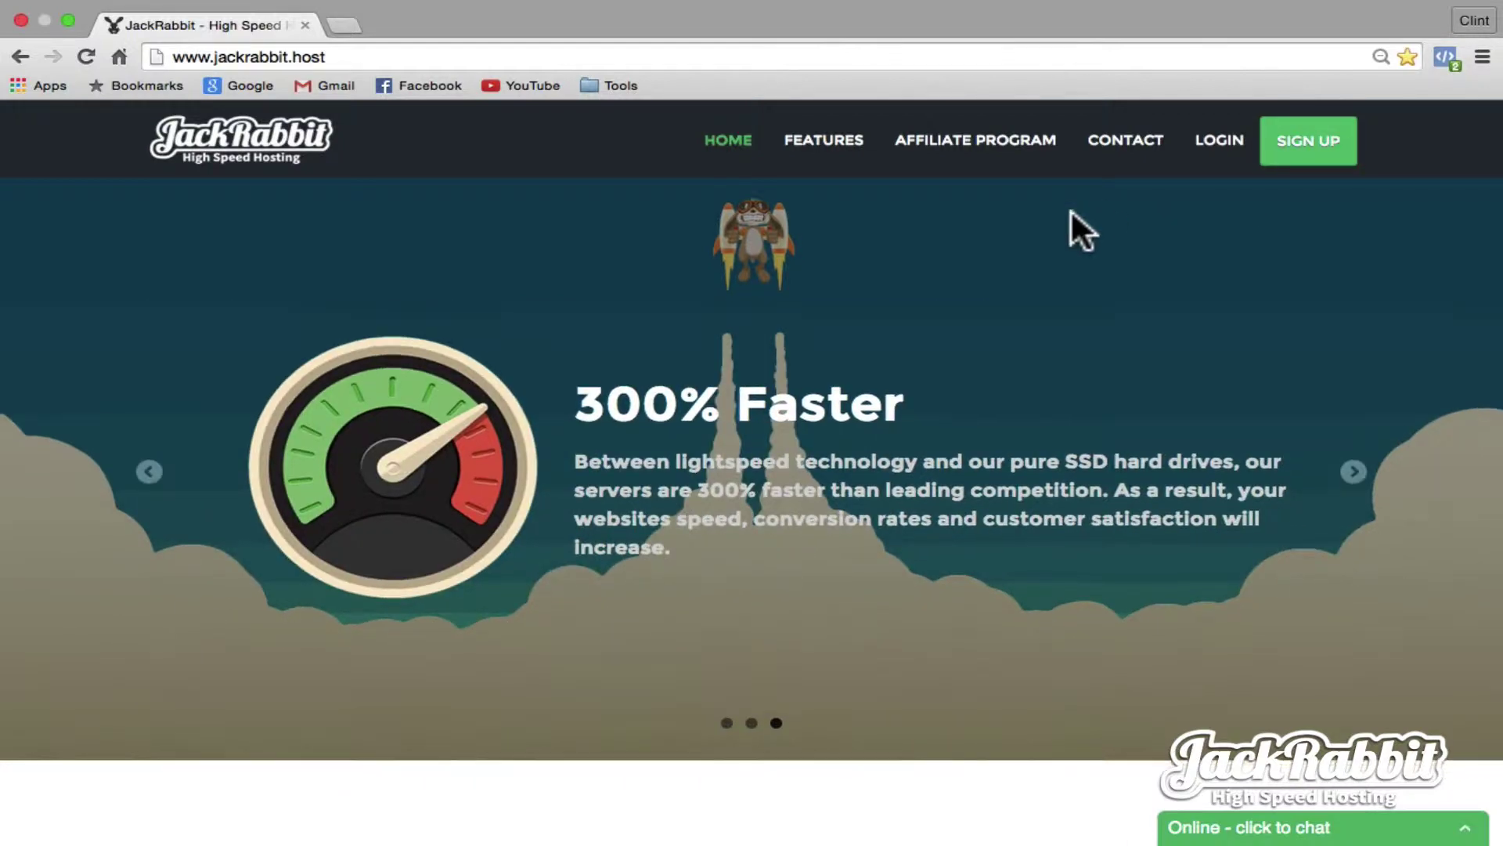
- Search JackRabbit Hosting for the domain makeasiteinminutes with the .com extension
{"action": "scroll", "coordinate": [1070, 210], "scroll_direction": "down", "scroll_amount": 10}
{"action": "left_click", "coordinate": [448, 451]}
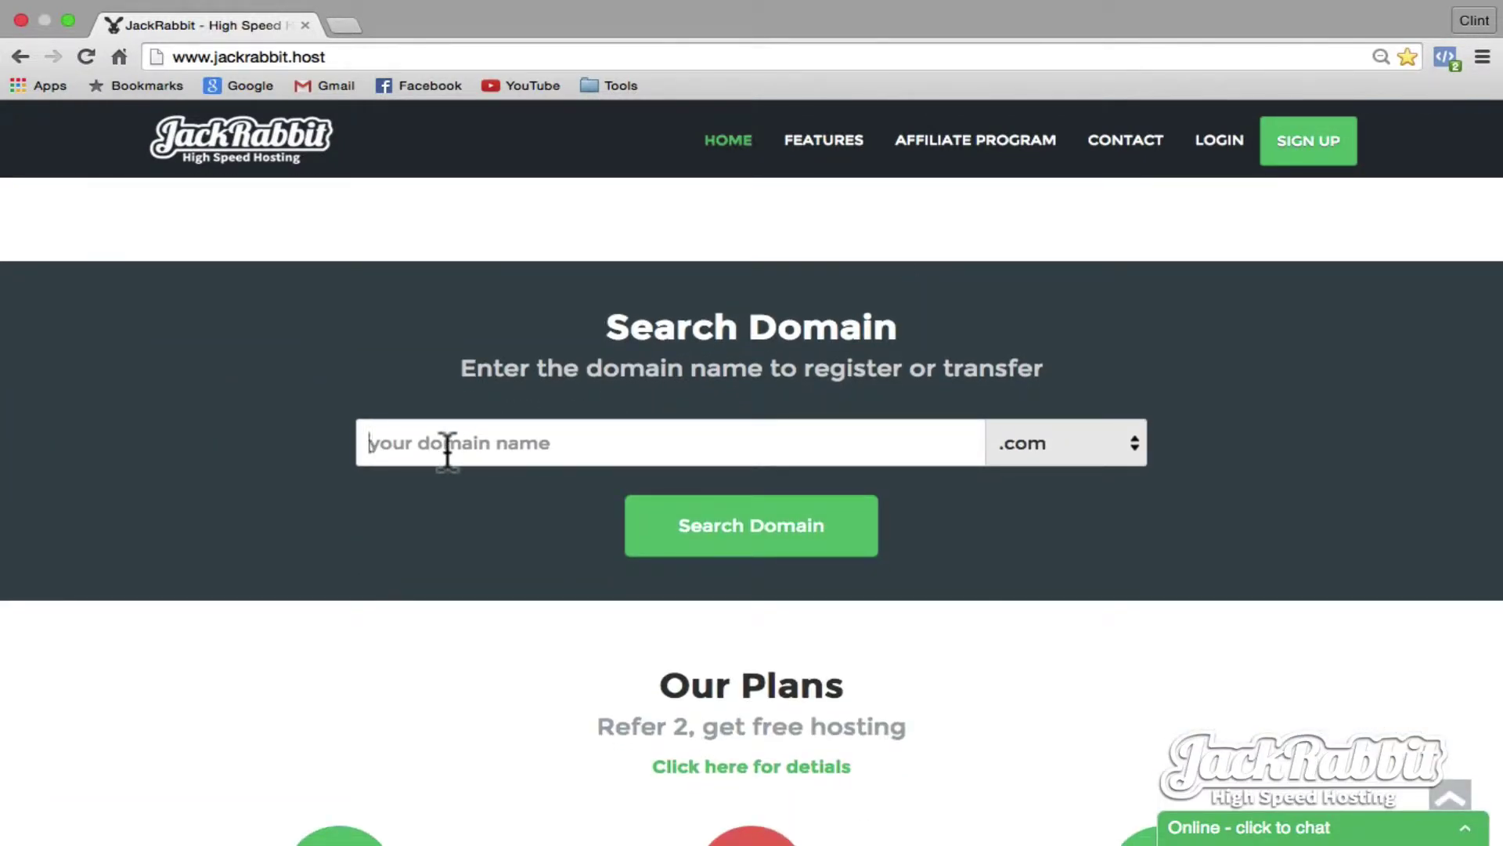
{"action": "type", "text": "makeasiteinminutes"}
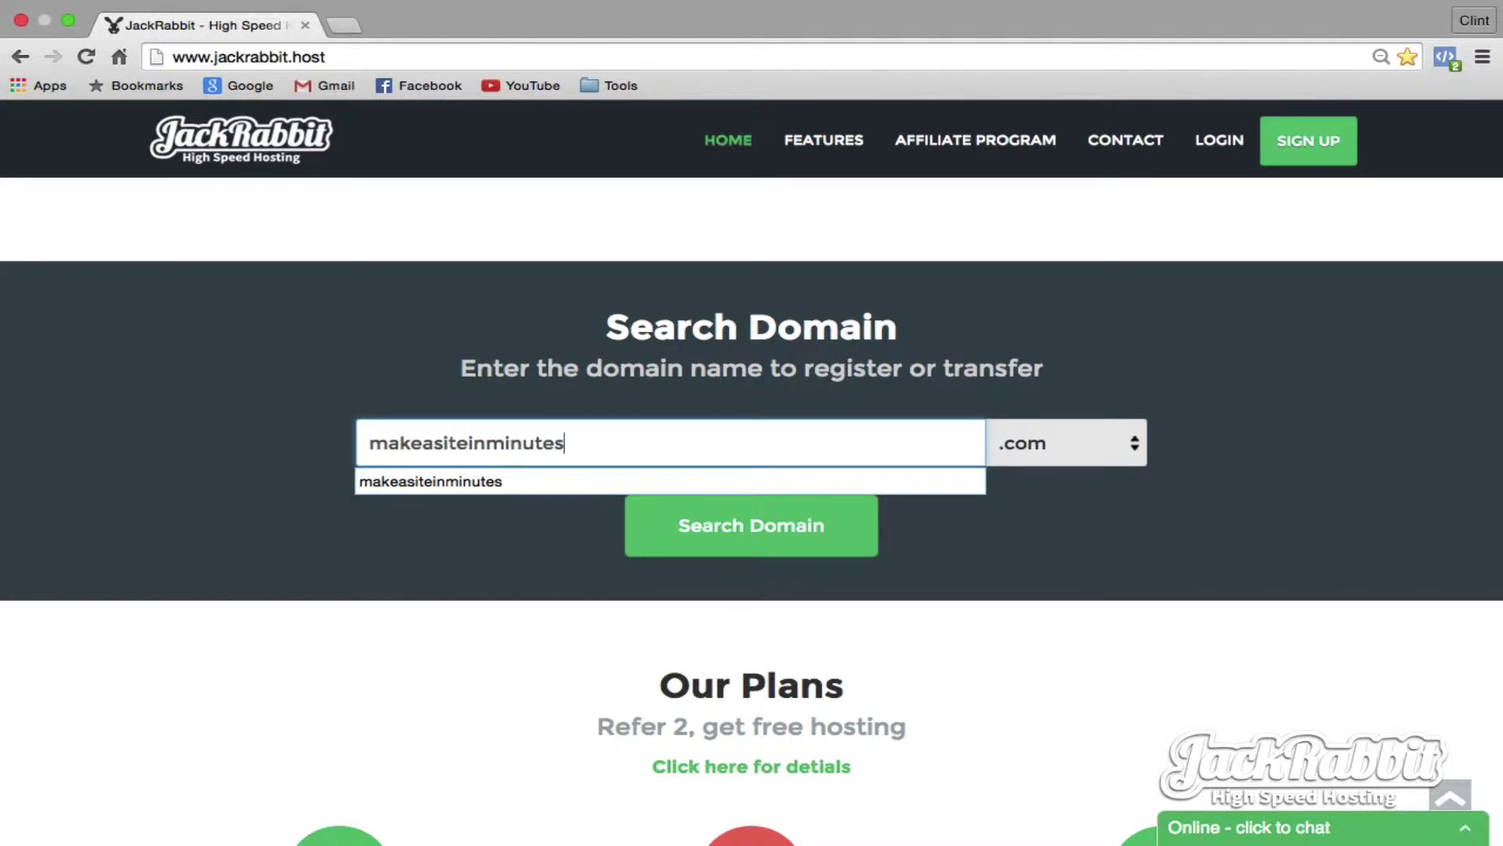
{"action": "left_click", "coordinate": [1105, 444]}
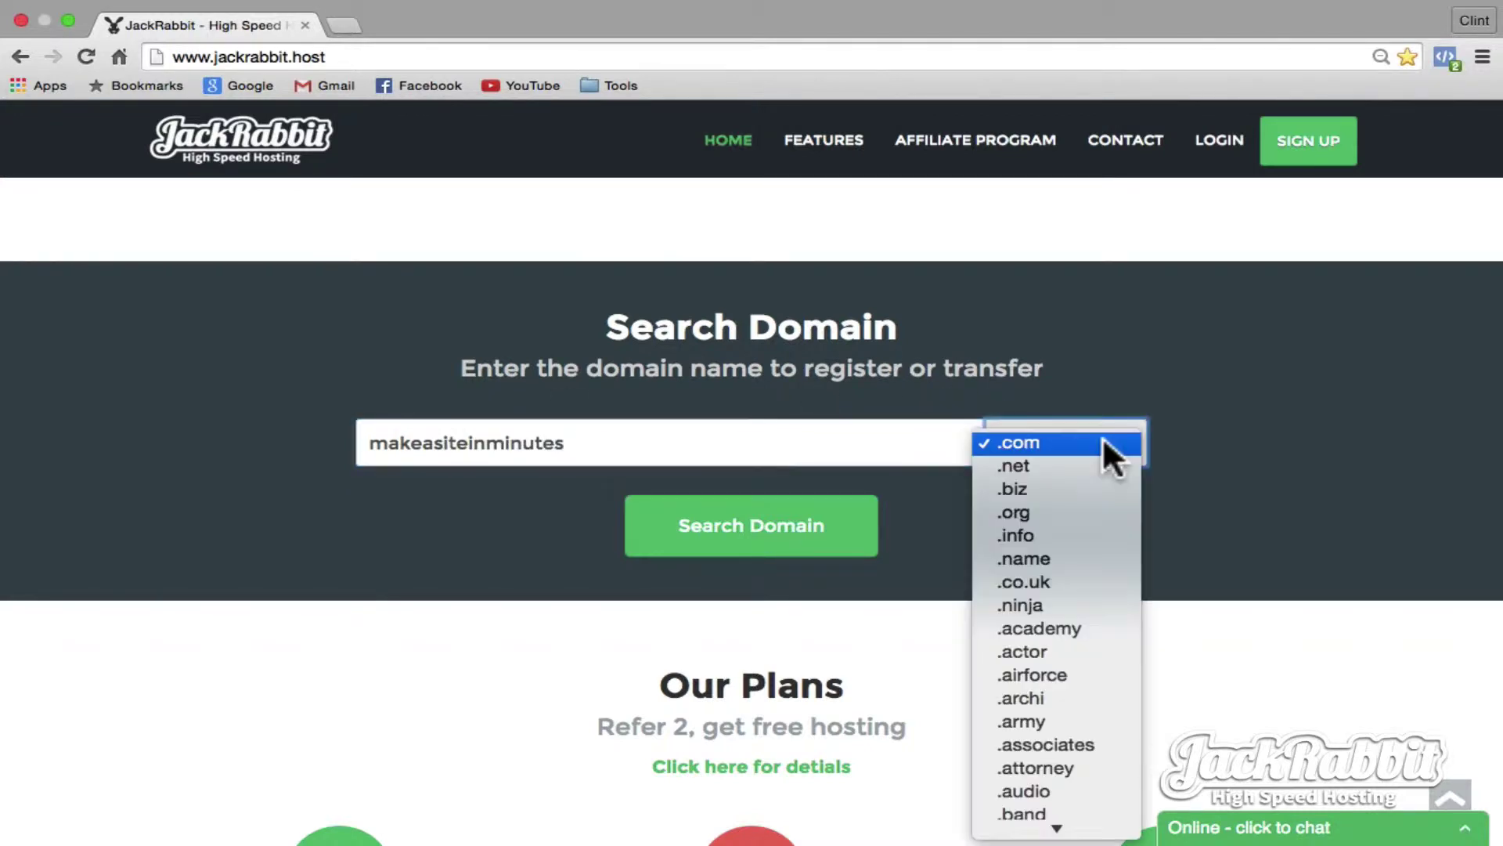
{"action": "scroll", "coordinate": [1096, 556], "scroll_direction": "down", "scroll_amount": 10}
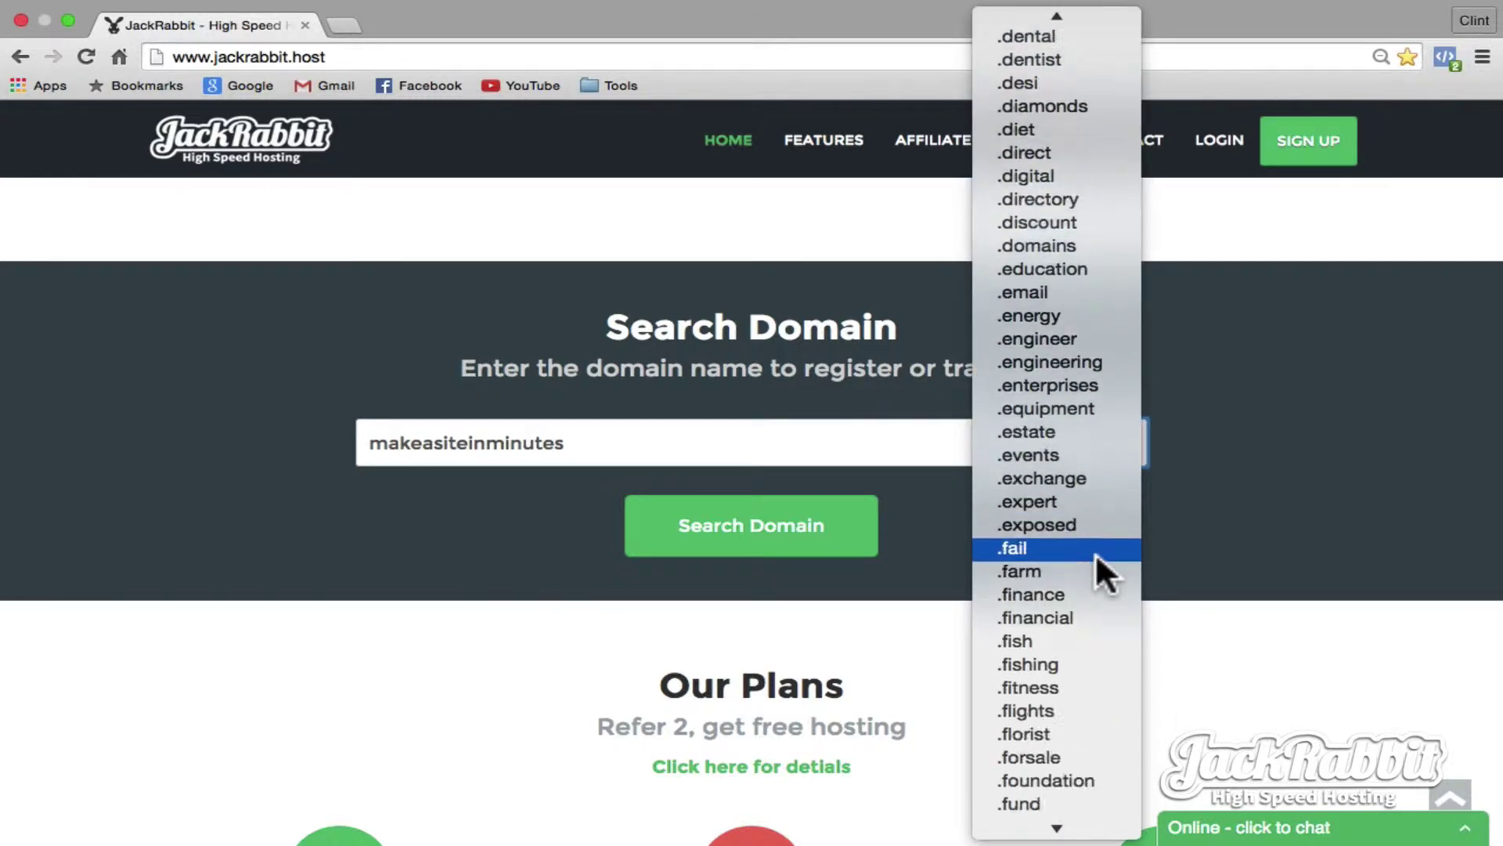
{"action": "scroll", "coordinate": [1097, 556], "scroll_direction": "up", "scroll_amount": 10}
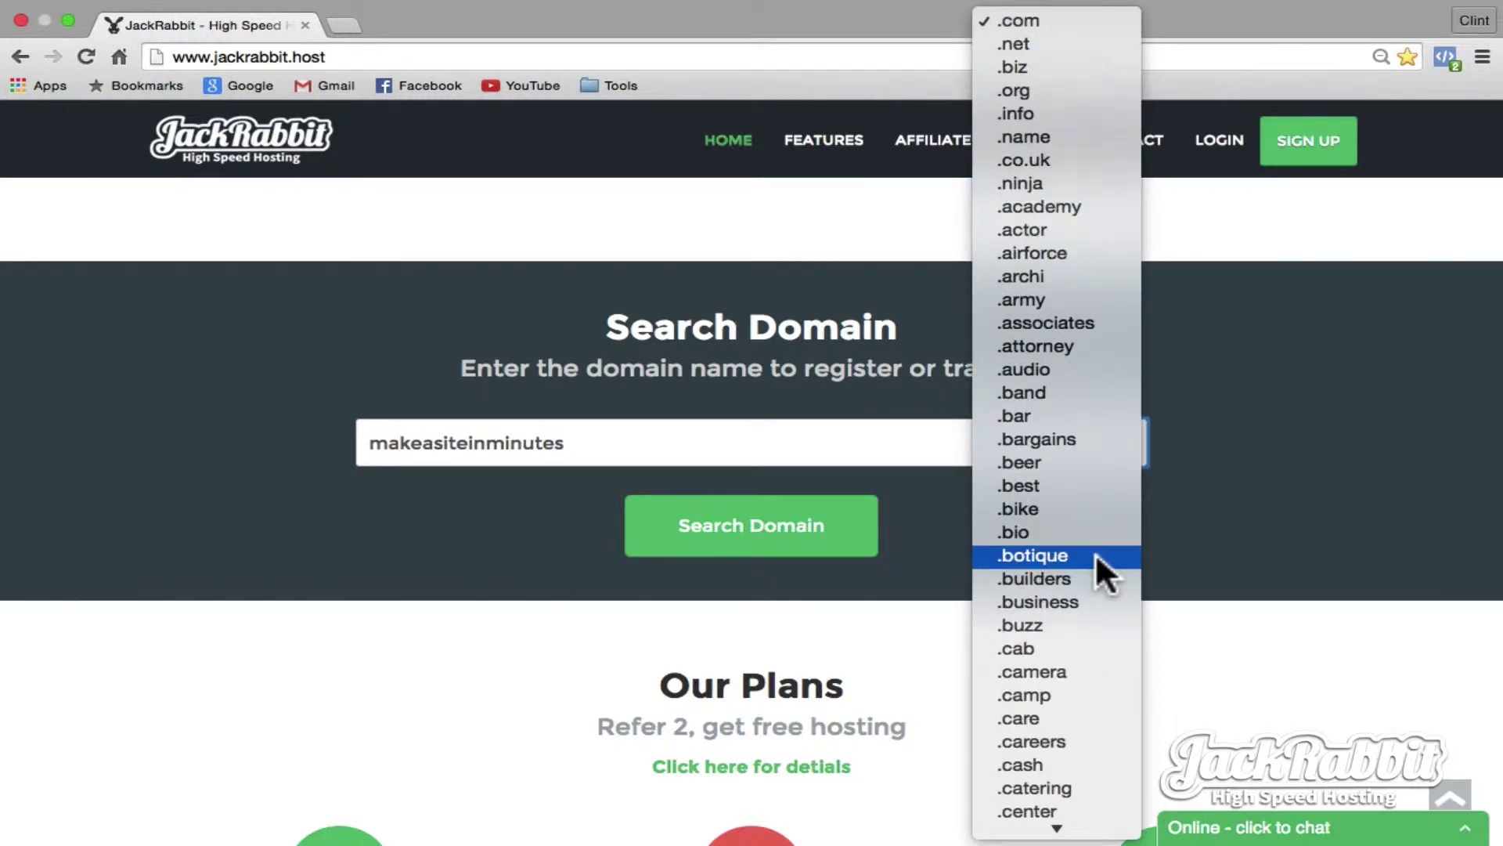
{"action": "left_click", "coordinate": [1051, 17]}
{"action": "left_click", "coordinate": [709, 554]}
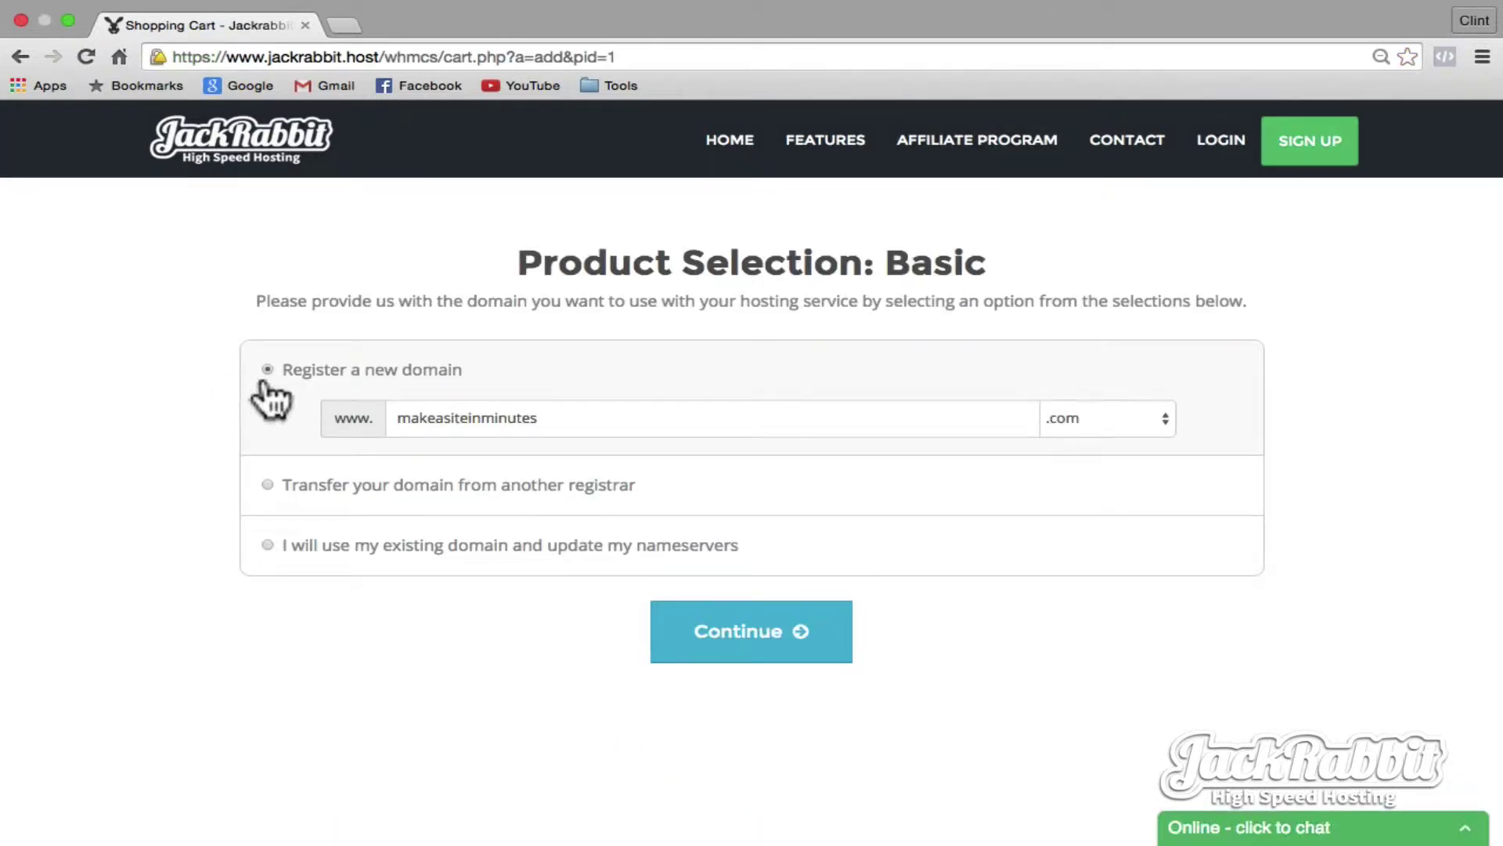
- Confirm registering makeasiteinminutes.com and choose Wordpress as the application to install
{"action": "left_click", "coordinate": [766, 627]}
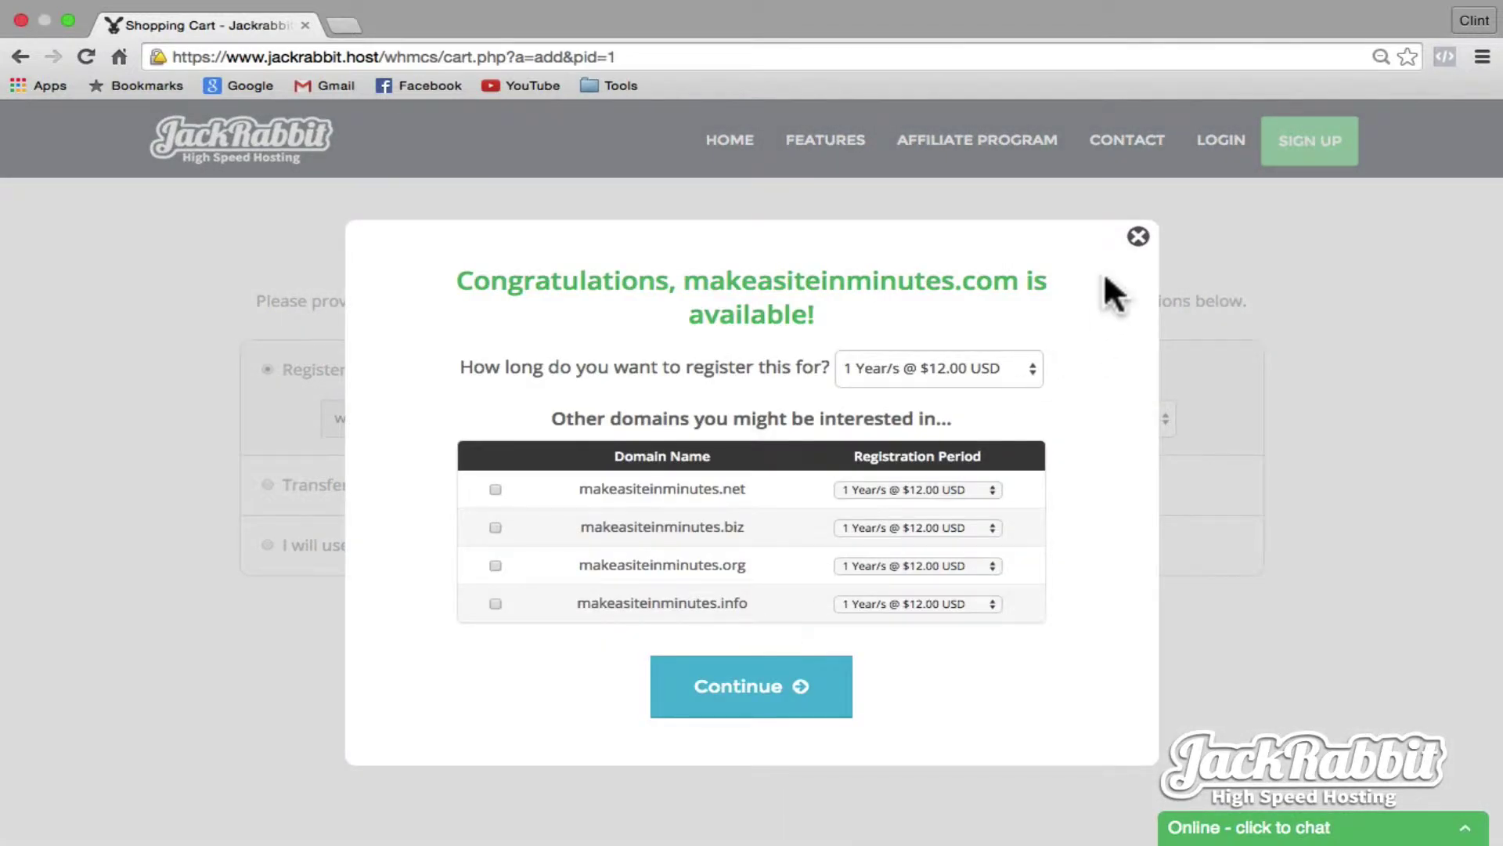
{"action": "left_click", "coordinate": [759, 689]}
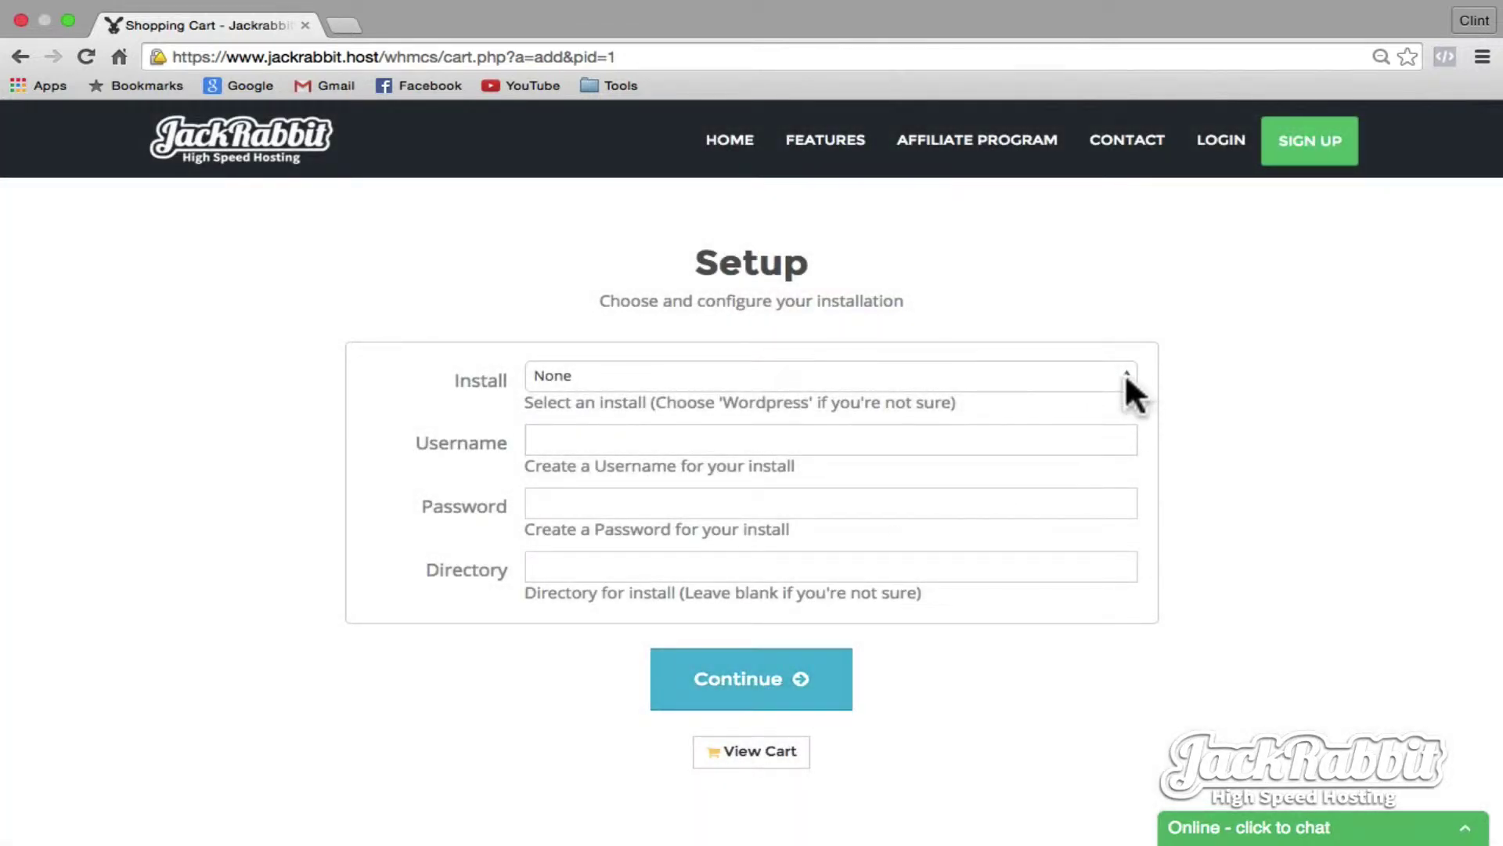
{"action": "left_click", "coordinate": [1125, 372]}
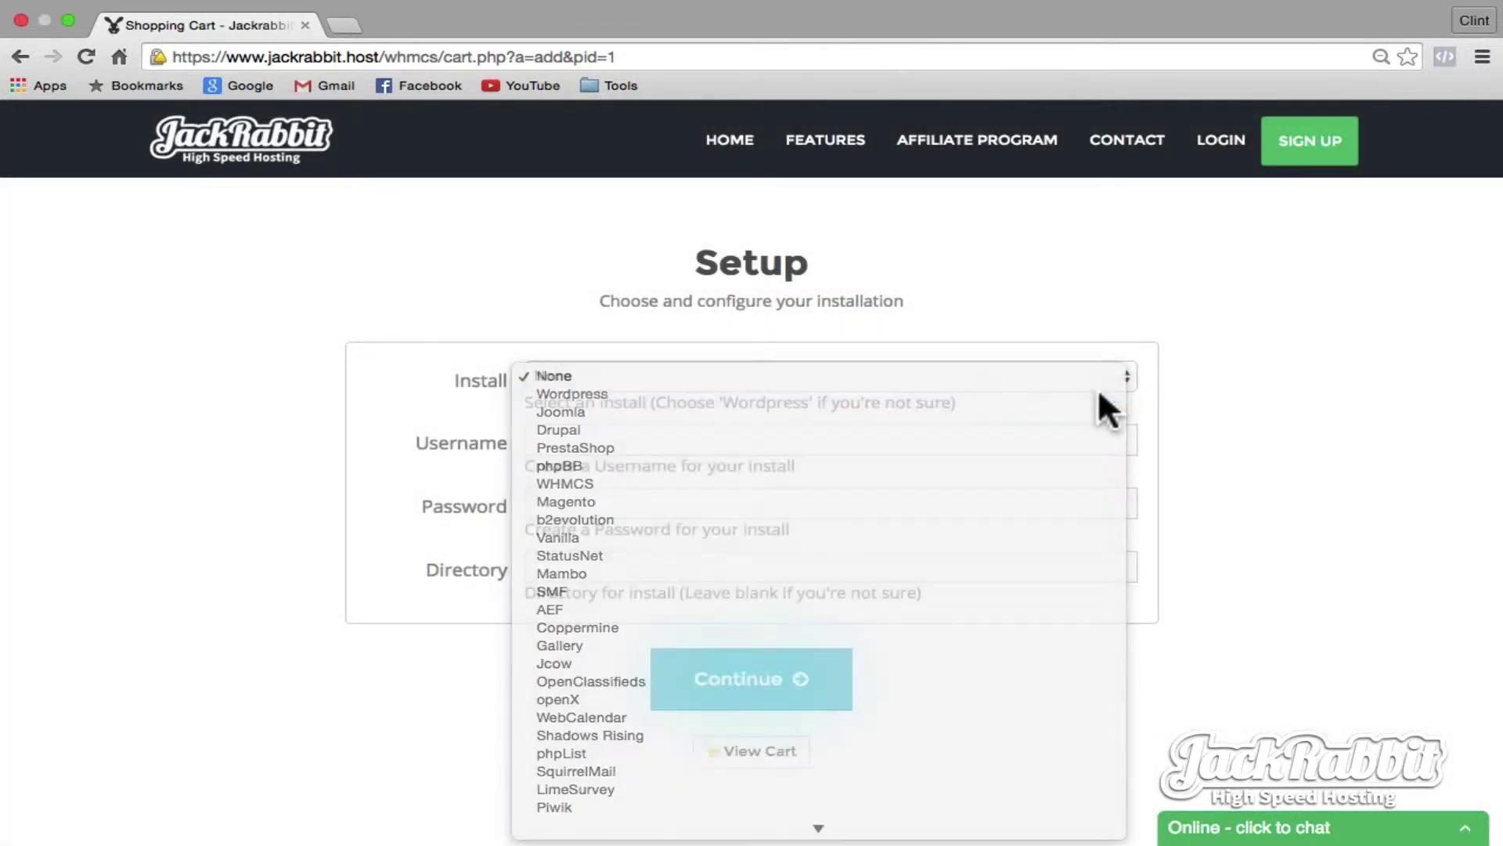
{"action": "left_click", "coordinate": [1099, 394]}
- Enter the WordPress admin username and password, then continue to checkout without ID protection
{"action": "left_click", "coordinate": [648, 436]}
{"action": "type", "text": "Admin"}
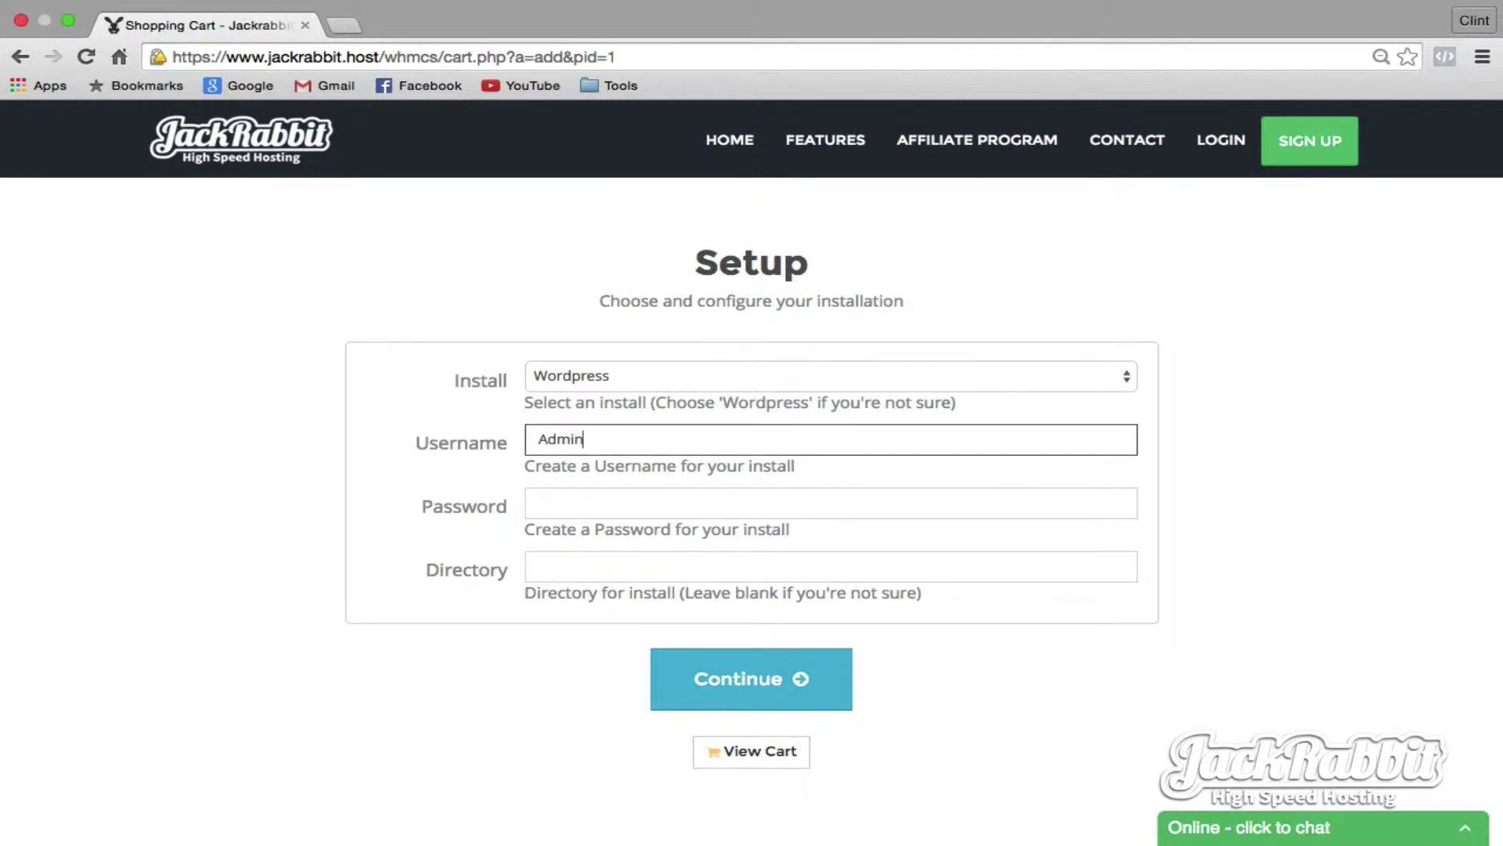
{"action": "left_click", "coordinate": [598, 501]}
{"action": "type", "text": "Admin123"}
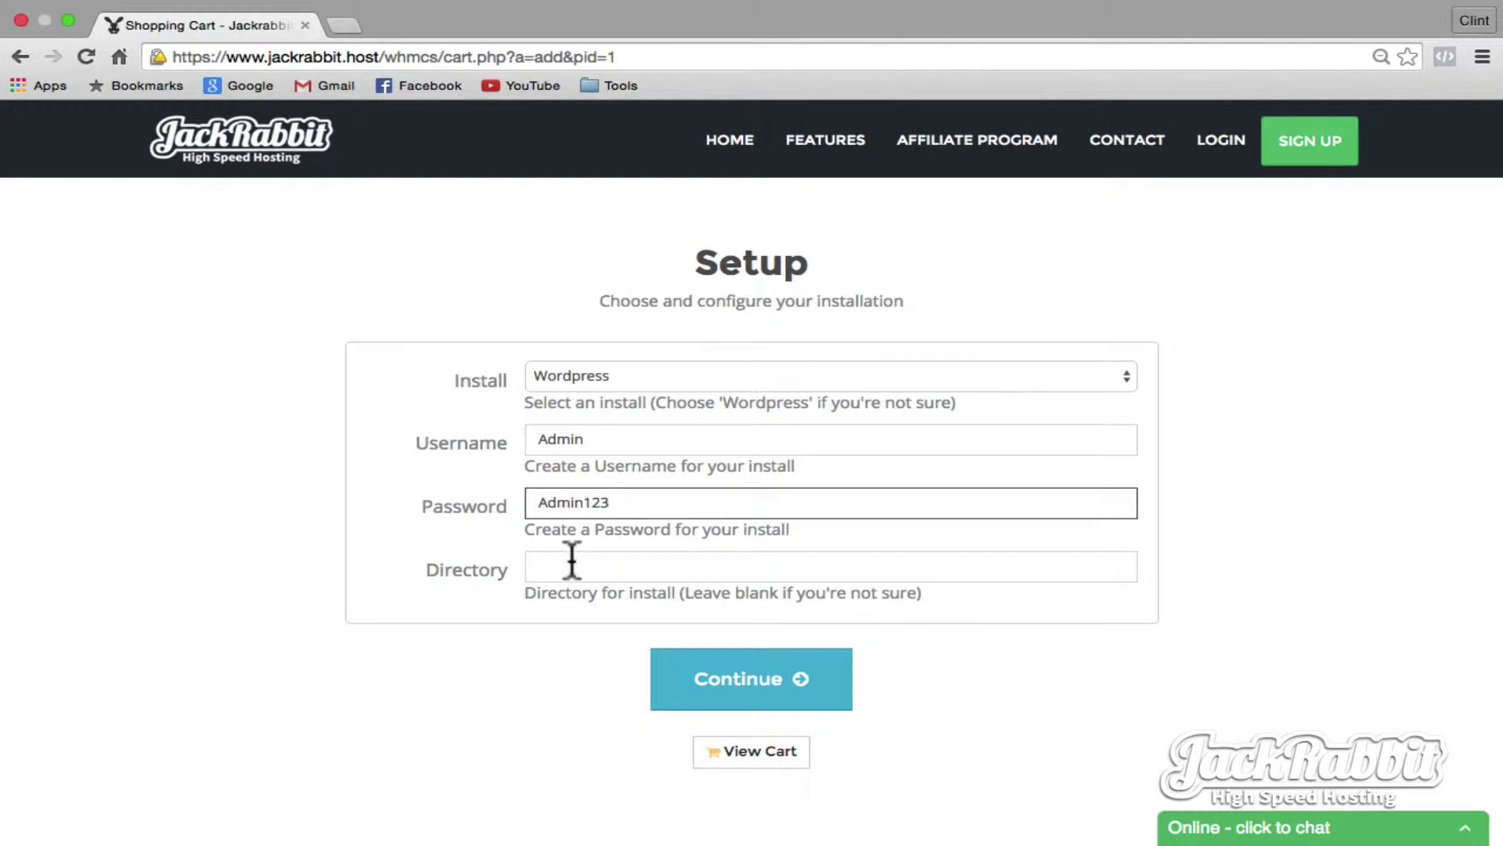
{"action": "left_click", "coordinate": [729, 673]}
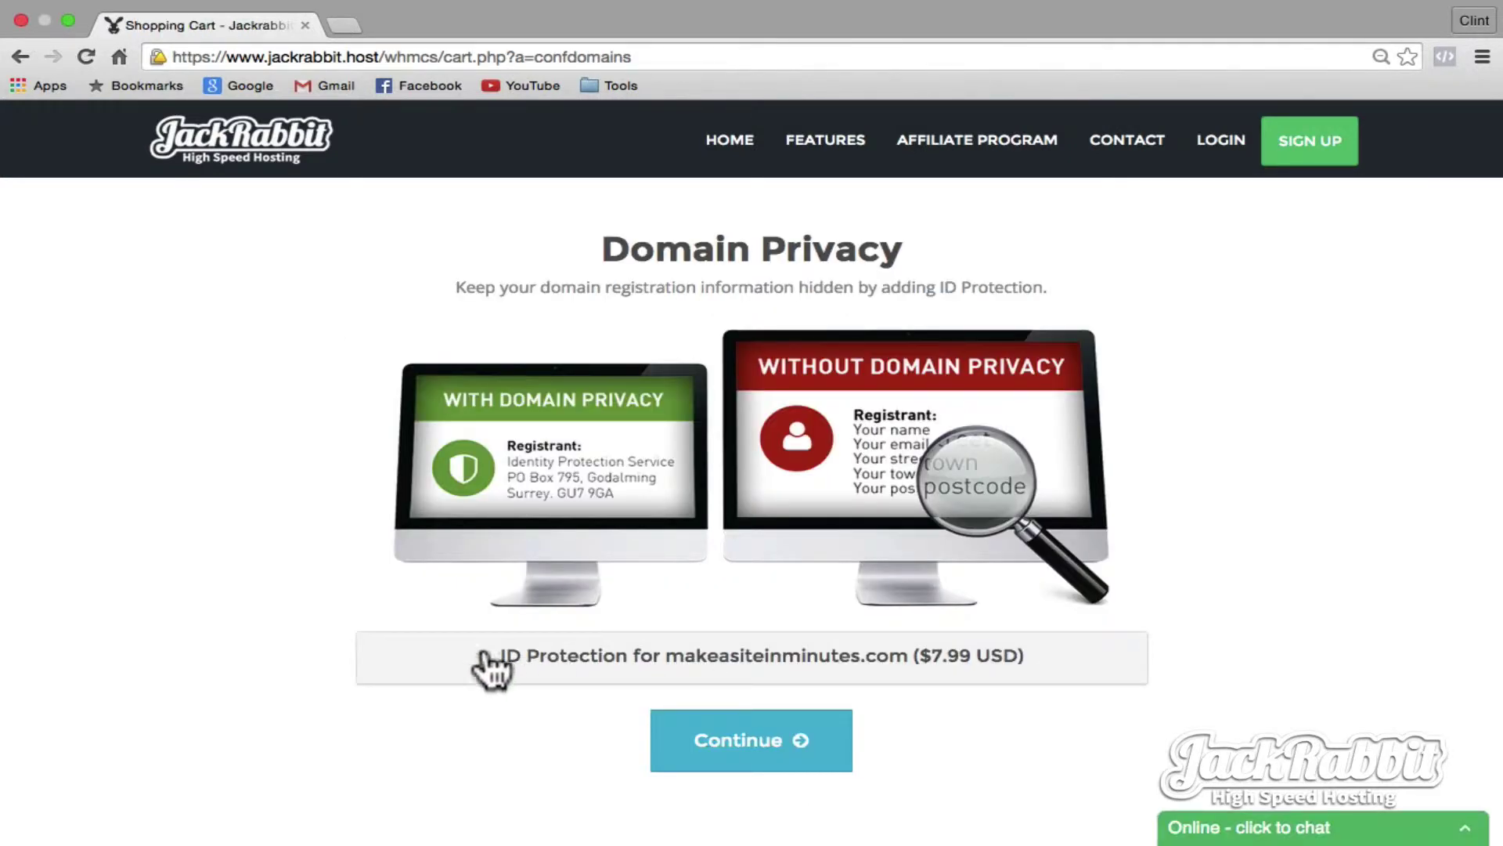
{"action": "left_click", "coordinate": [744, 747]}
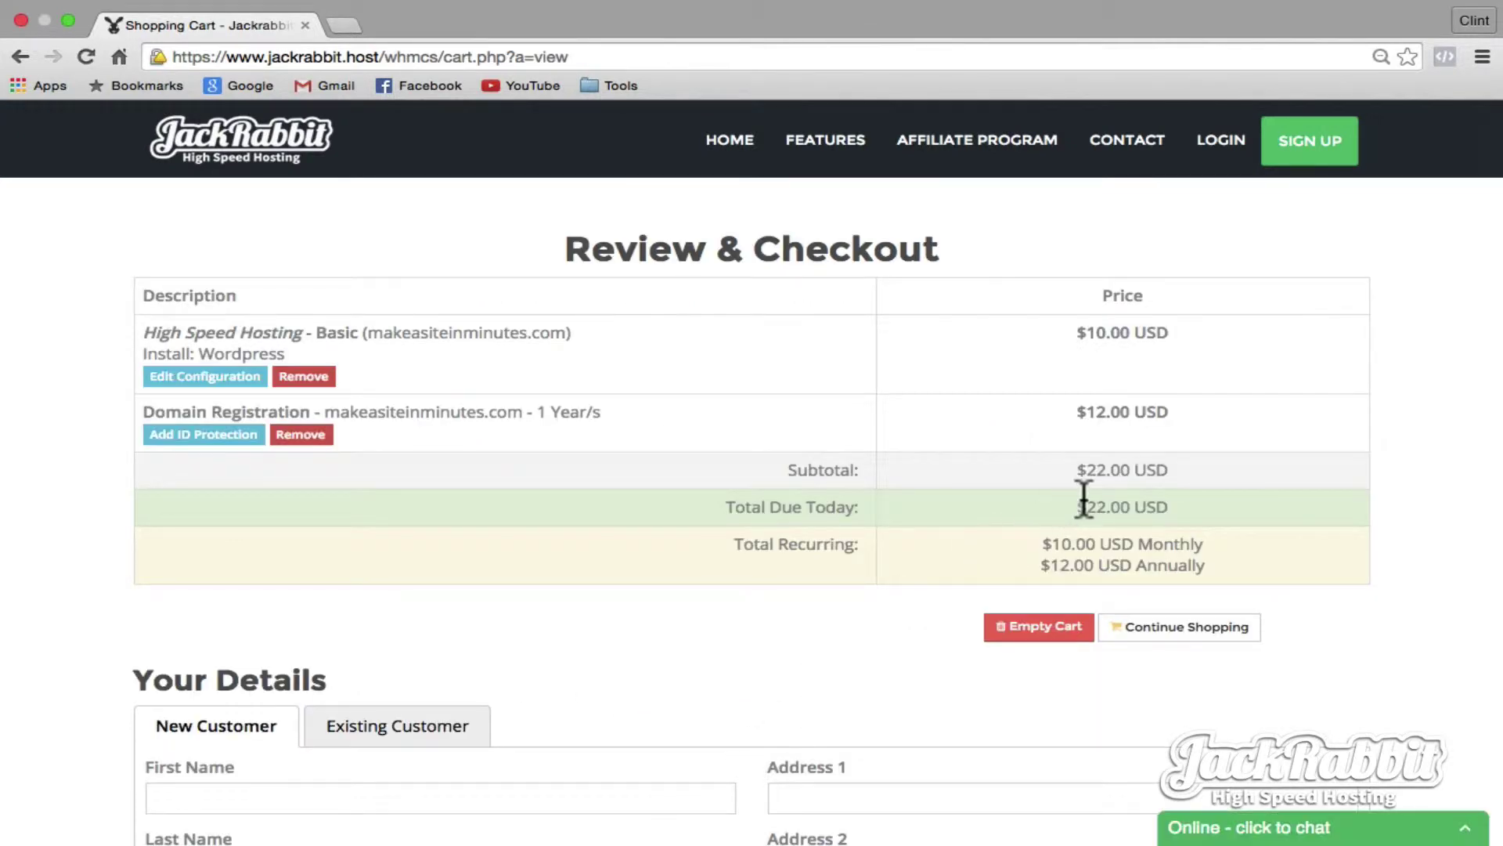
- Validate the promotional code so today's total drops to $1.00
{"action": "scroll", "coordinate": [717, 618], "scroll_direction": "down", "scroll_amount": 12}
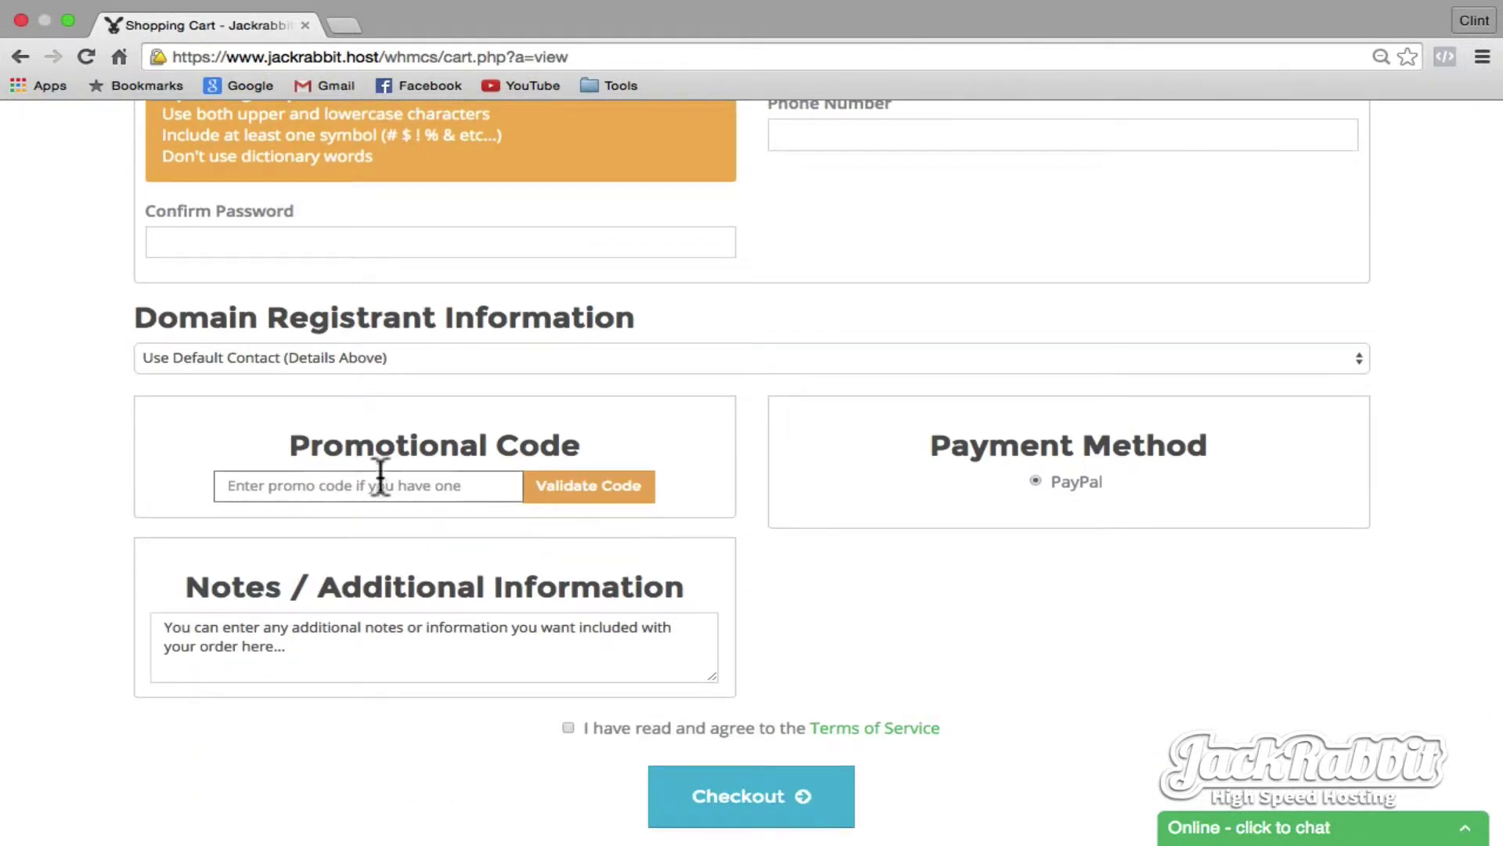
{"action": "left_click", "coordinate": [476, 485]}
{"action": "type", "text": "1dollar"}
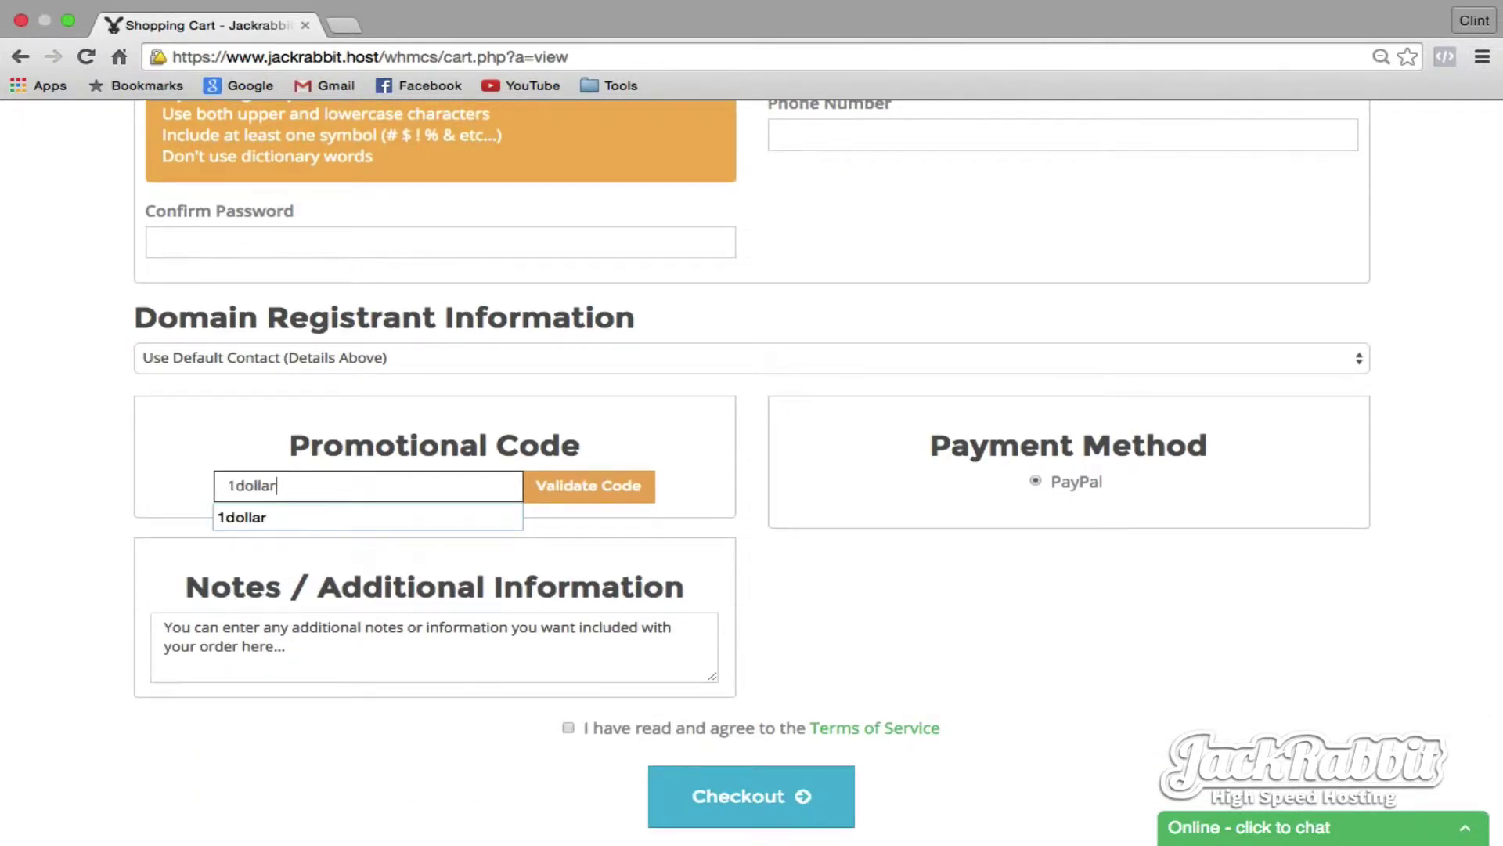
{"action": "left_click", "coordinate": [615, 492]}
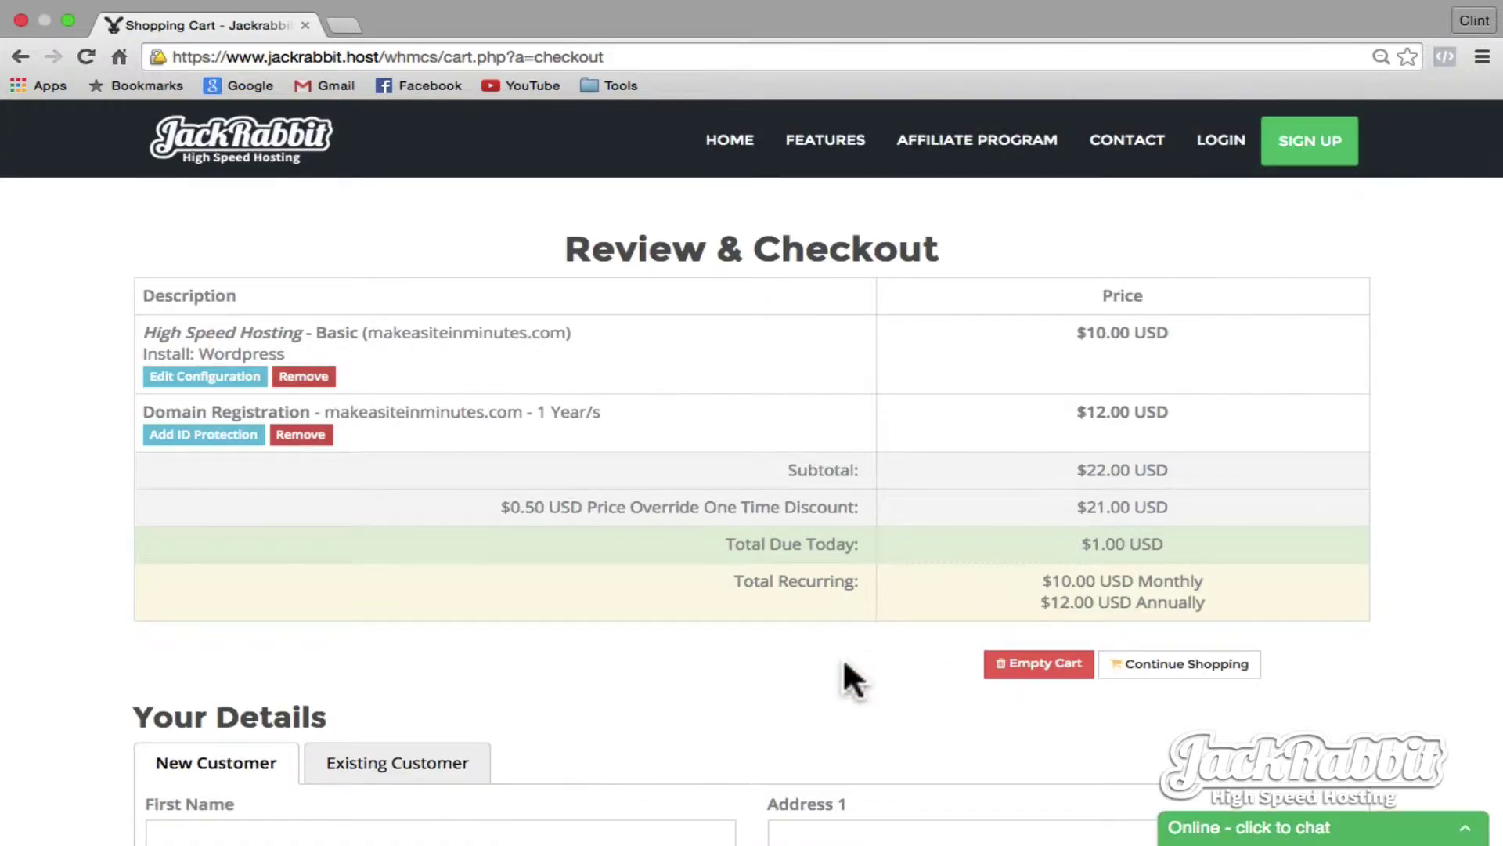
- Agree to the Terms of Service at the bottom of the checkout page
{"action": "scroll", "coordinate": [785, 667], "scroll_direction": "down", "scroll_amount": 7}
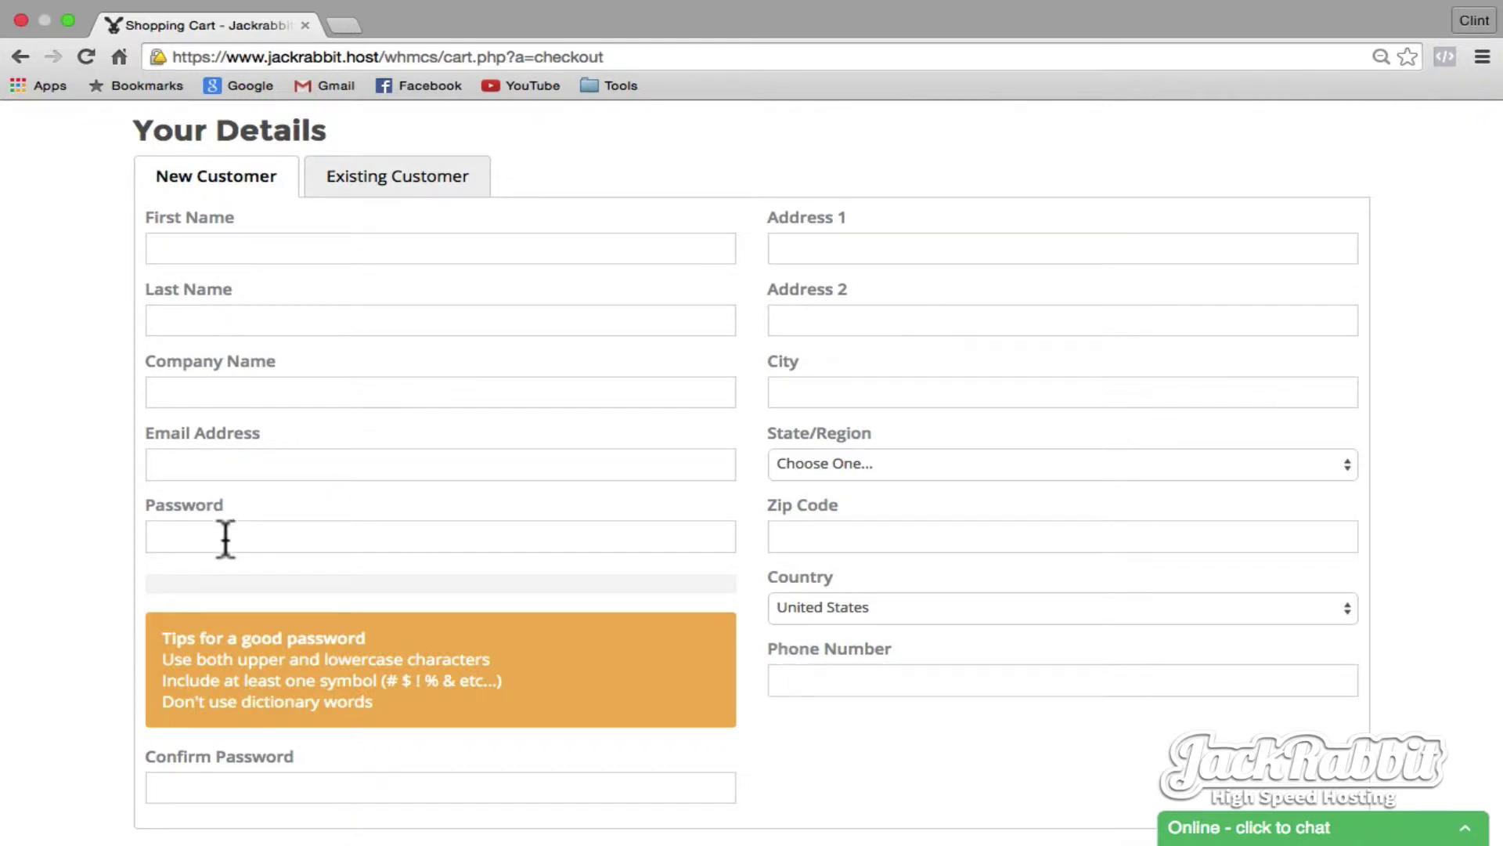
{"action": "scroll", "coordinate": [225, 539], "scroll_direction": "down", "scroll_amount": 10}
{"action": "scroll", "coordinate": [225, 548], "scroll_direction": "down", "scroll_amount": 2}
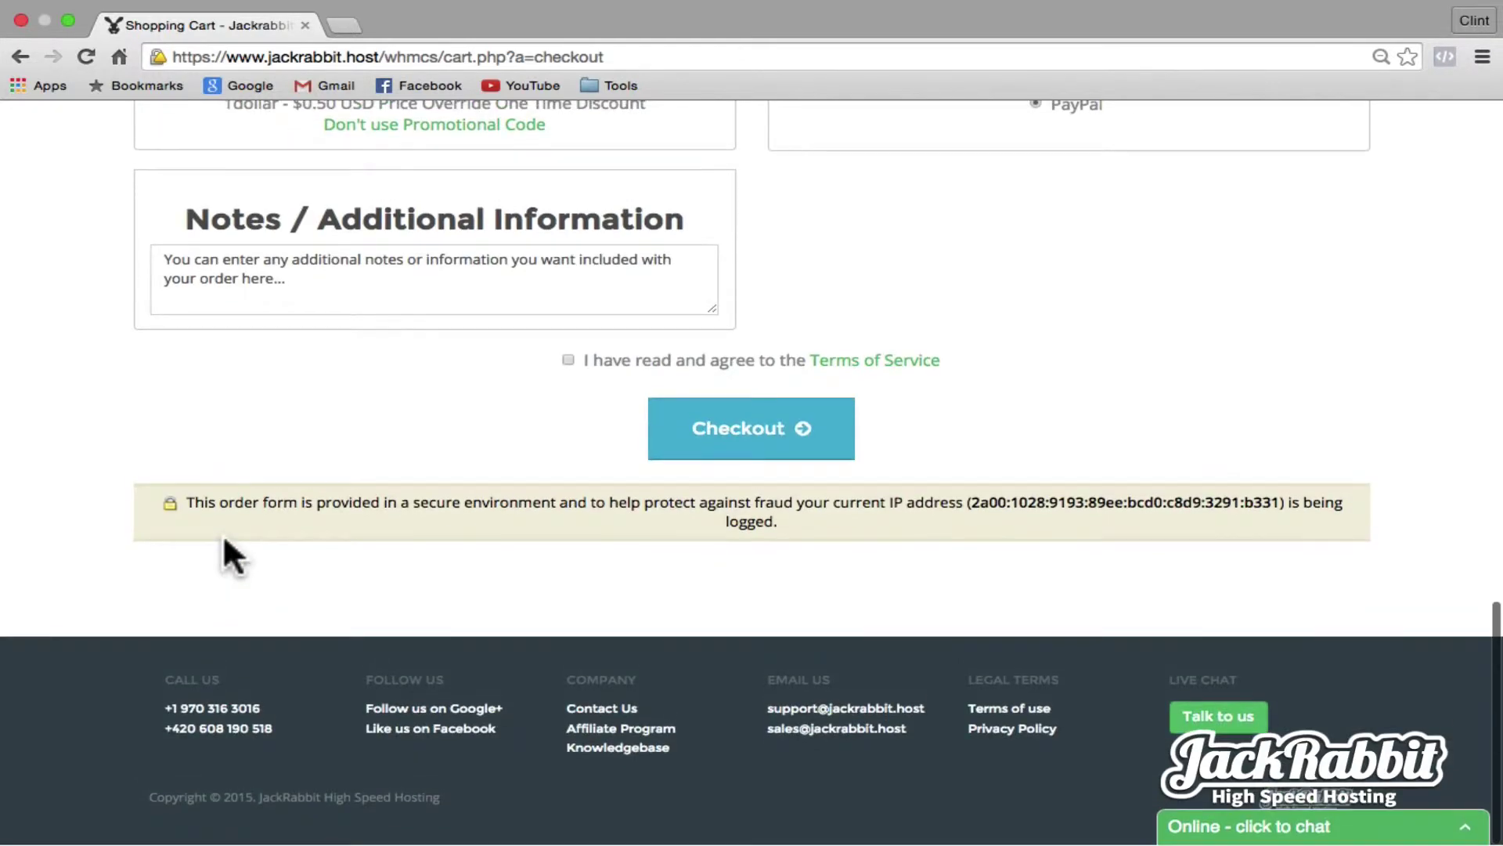
{"action": "left_click", "coordinate": [566, 359]}
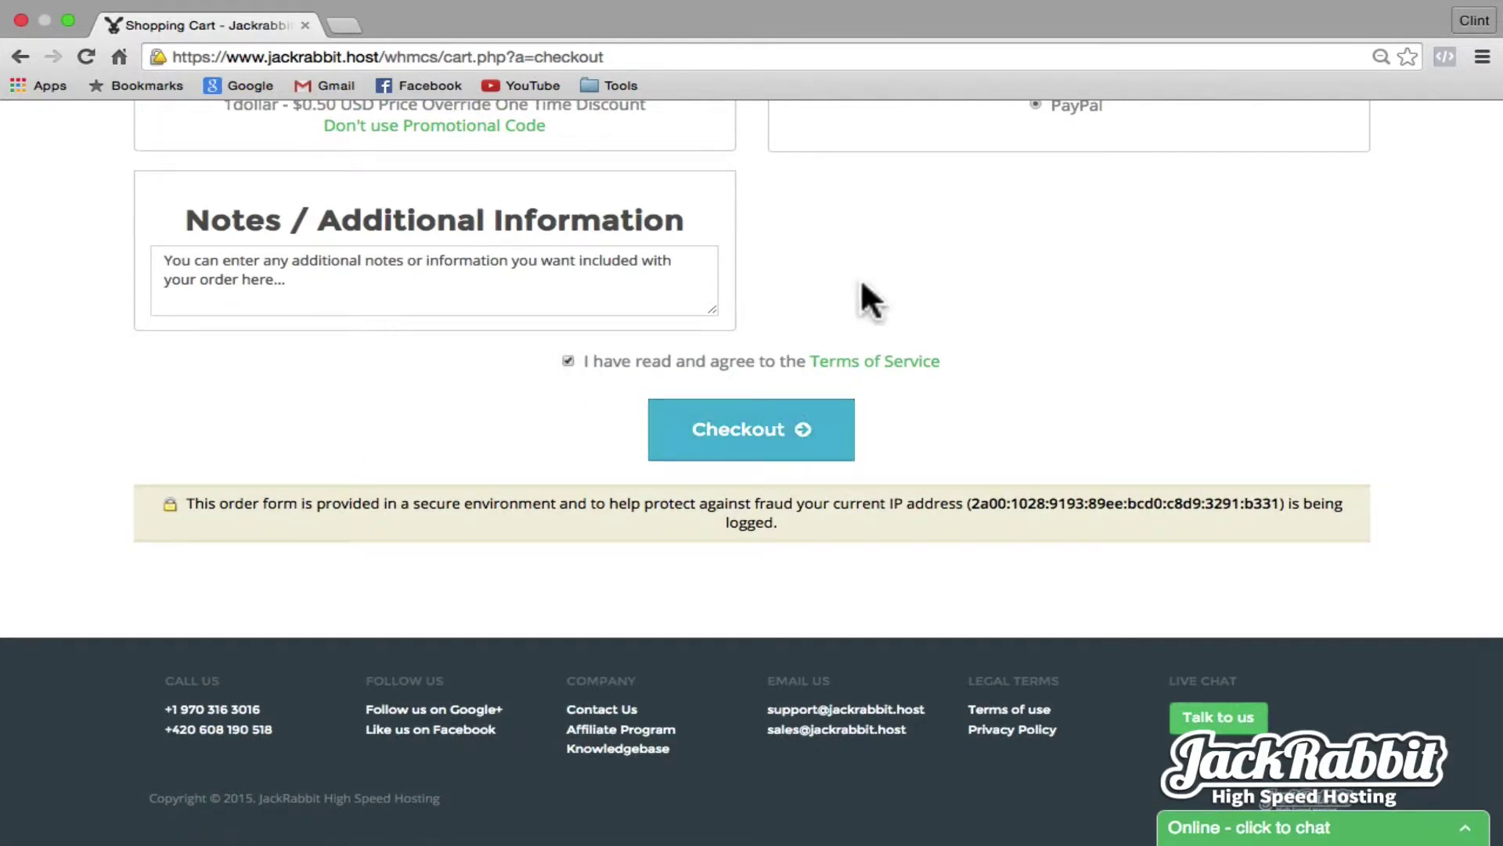
{"action": "mouse_move", "coordinate": [1167, 12]}
{"action": "left_click", "coordinate": [1100, 11]}
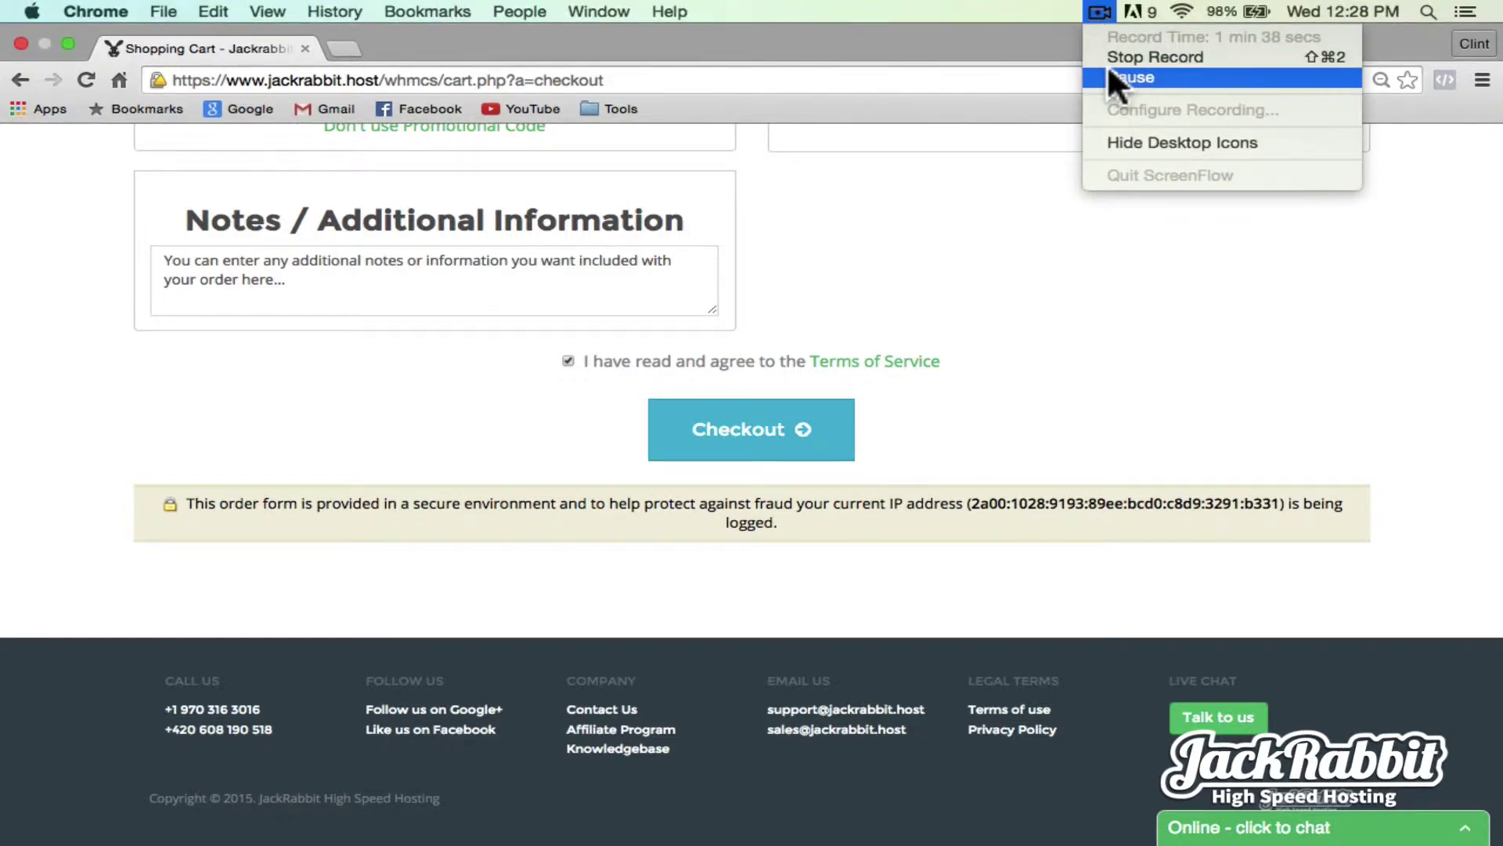
- Complete the checkout and load makeasiteinminutes.com to view the new WordPress blog
{"action": "left_click", "coordinate": [1109, 75]}
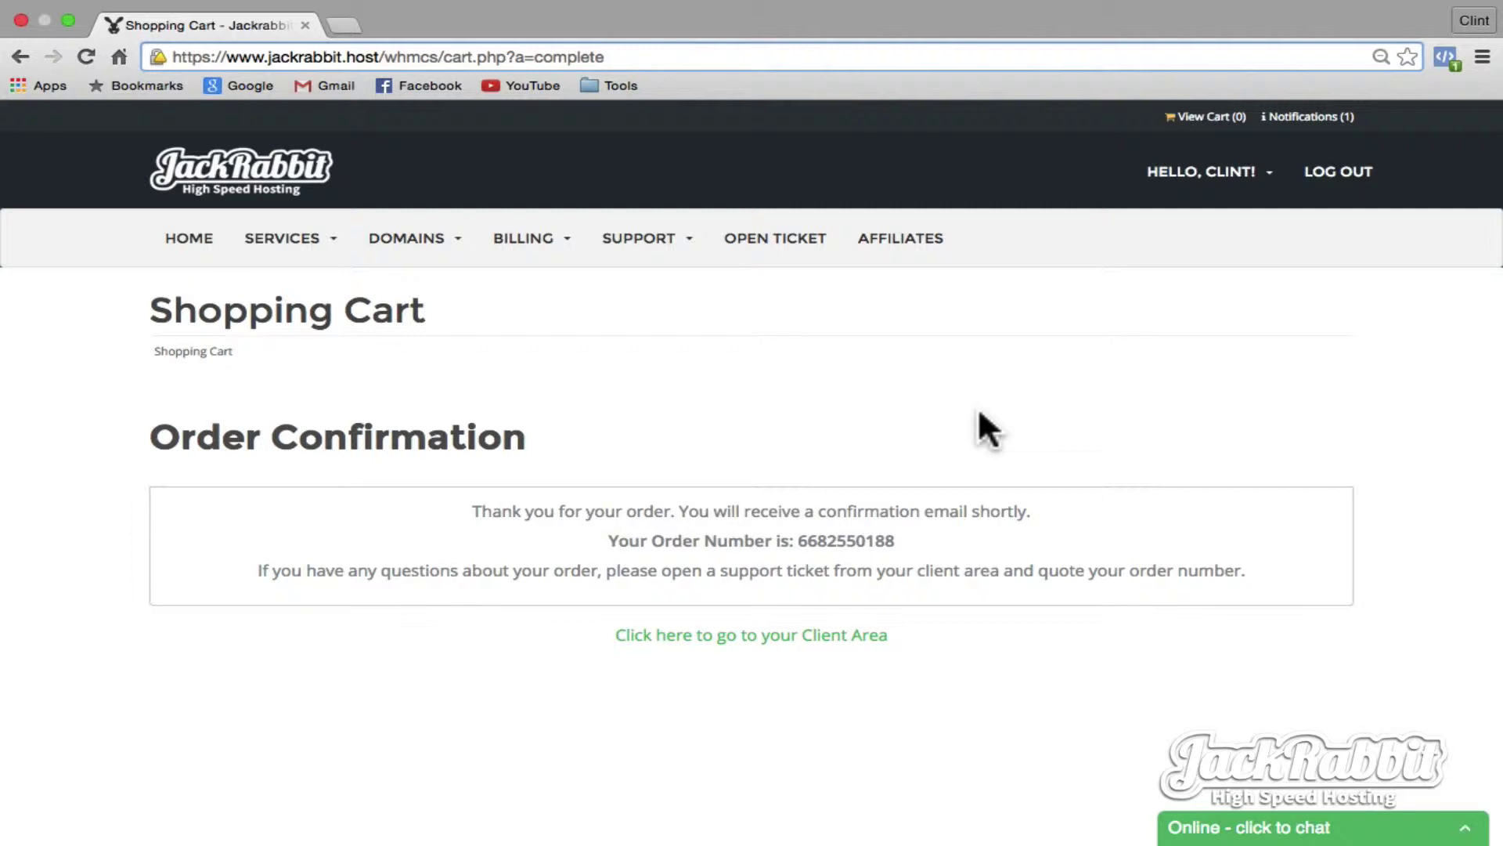
{"action": "left_click", "coordinate": [625, 55]}
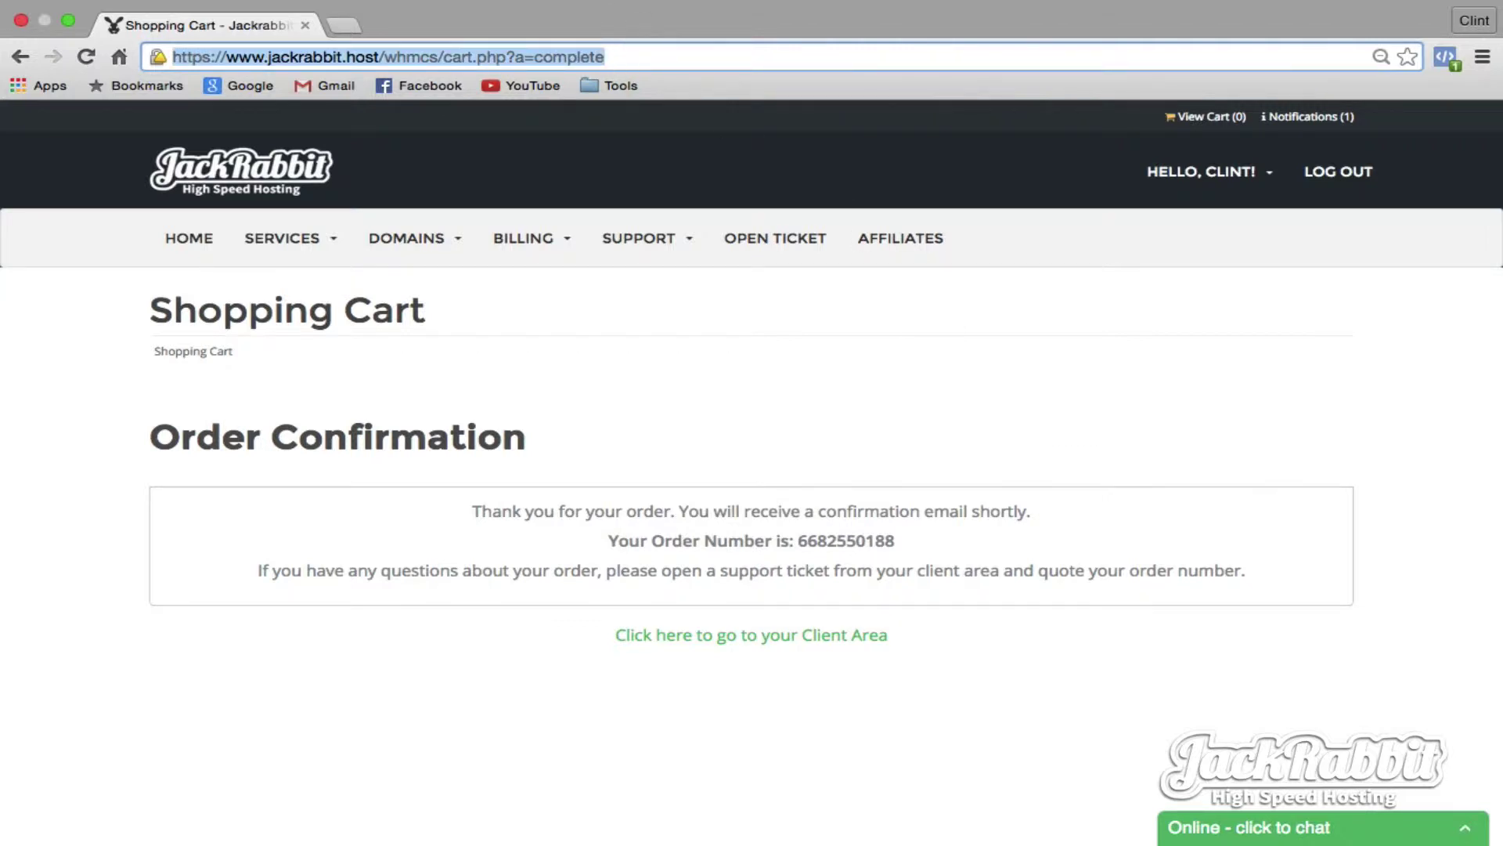
{"action": "type", "text": "makeasitein"}
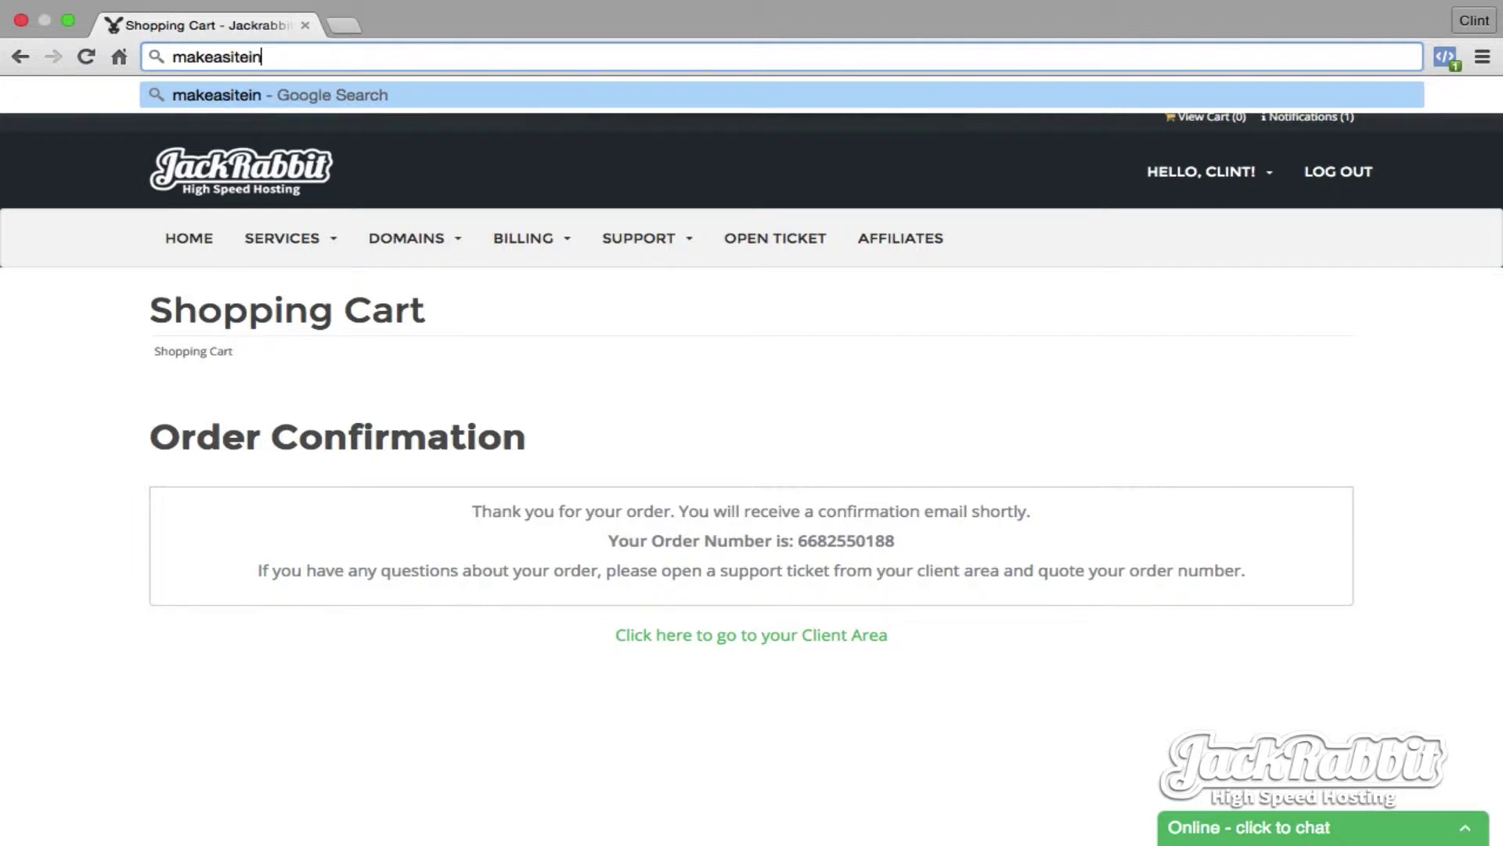
{"action": "type", "text": "minutes."}
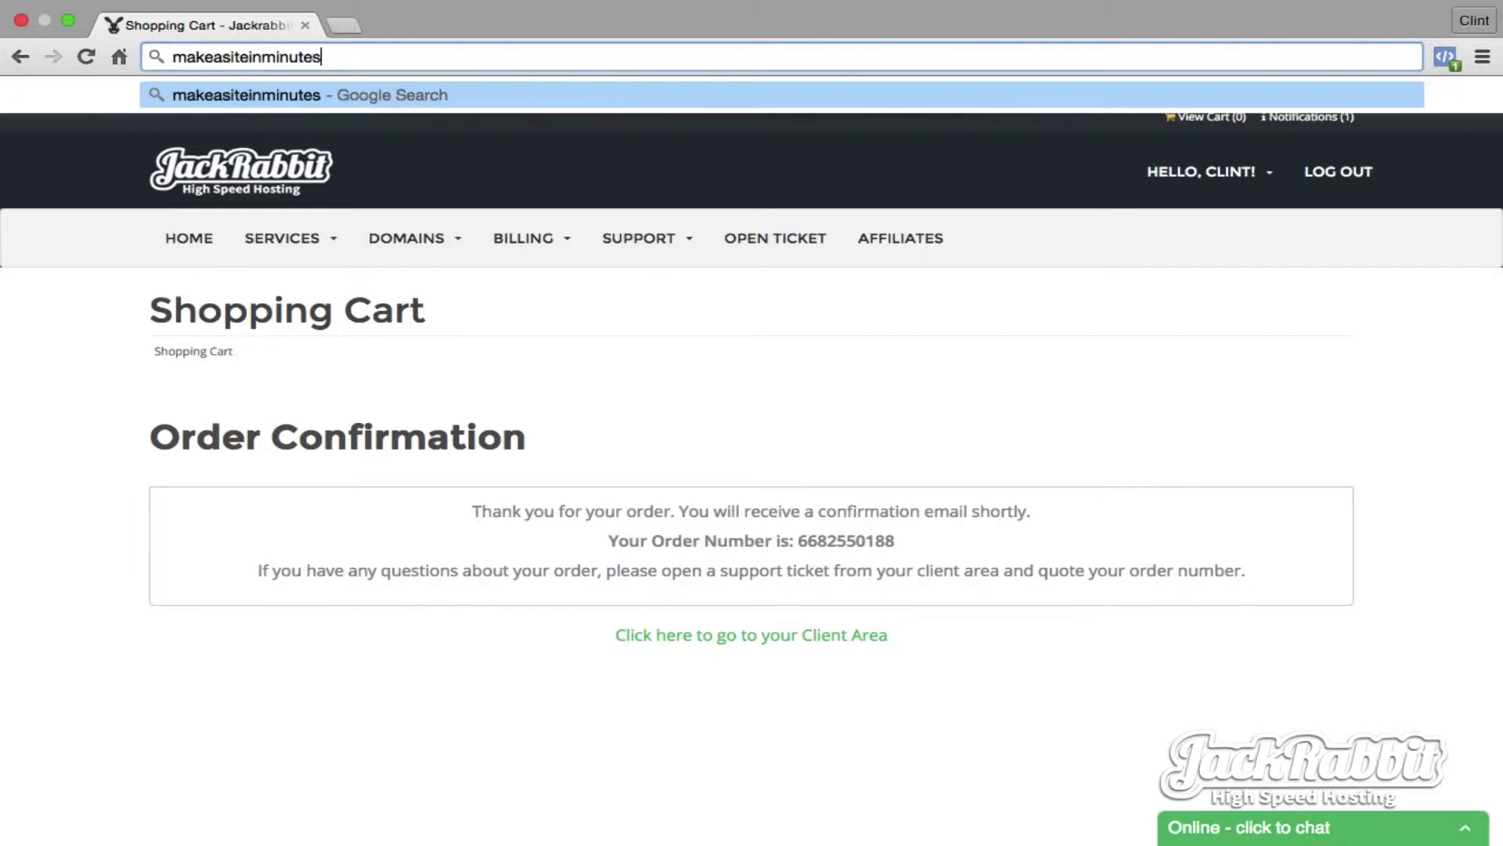
{"action": "type", "text": "com"}
{"action": "key", "text": "Return"}
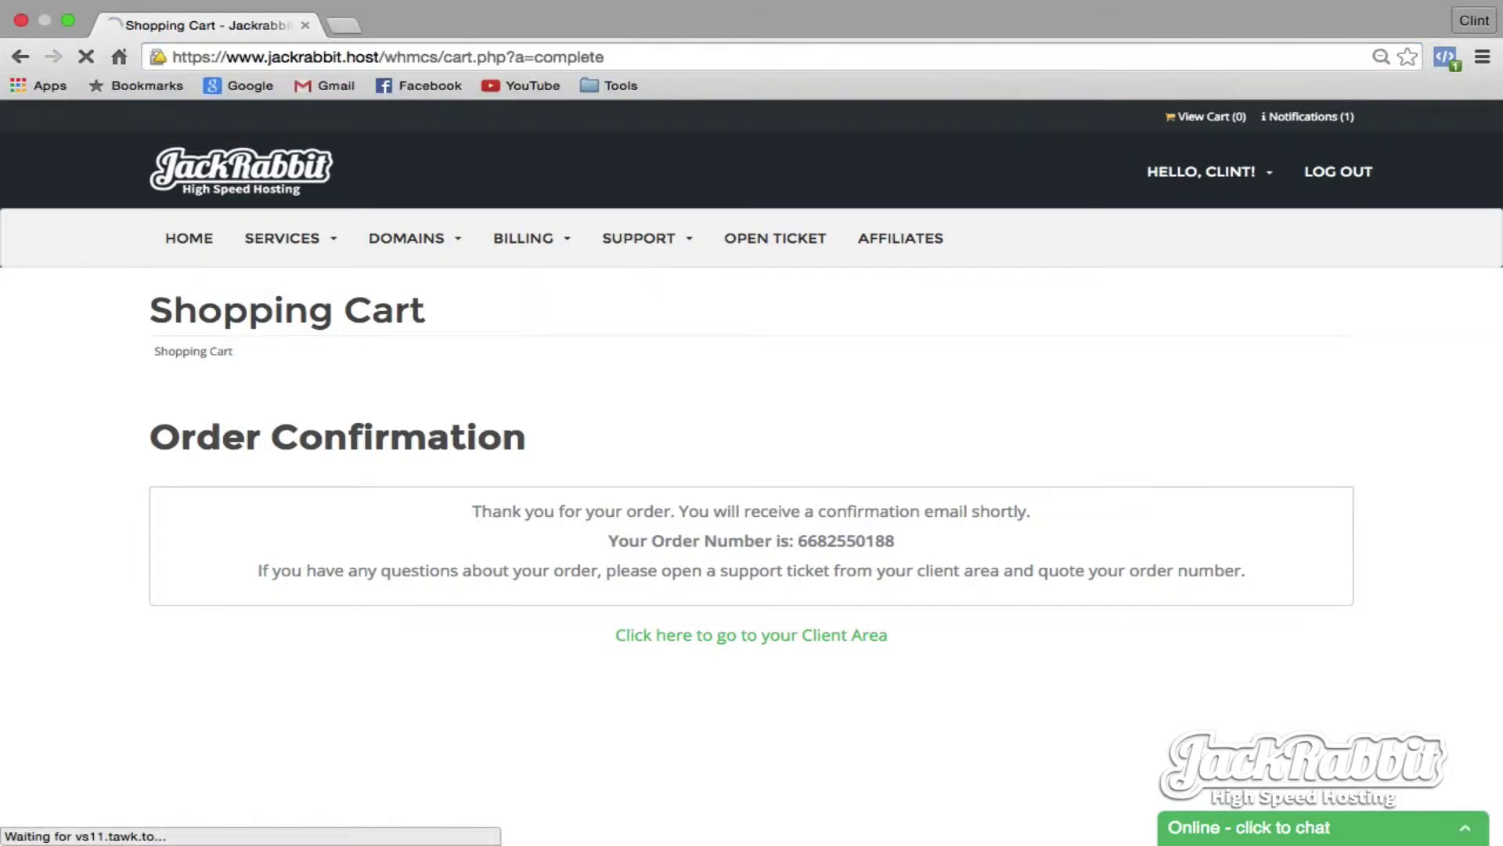
{"action": "scroll", "coordinate": [462, 149], "scroll_direction": "down", "scroll_amount": 8}
{"action": "scroll", "coordinate": [462, 149], "scroll_direction": "up", "scroll_amount": 8}
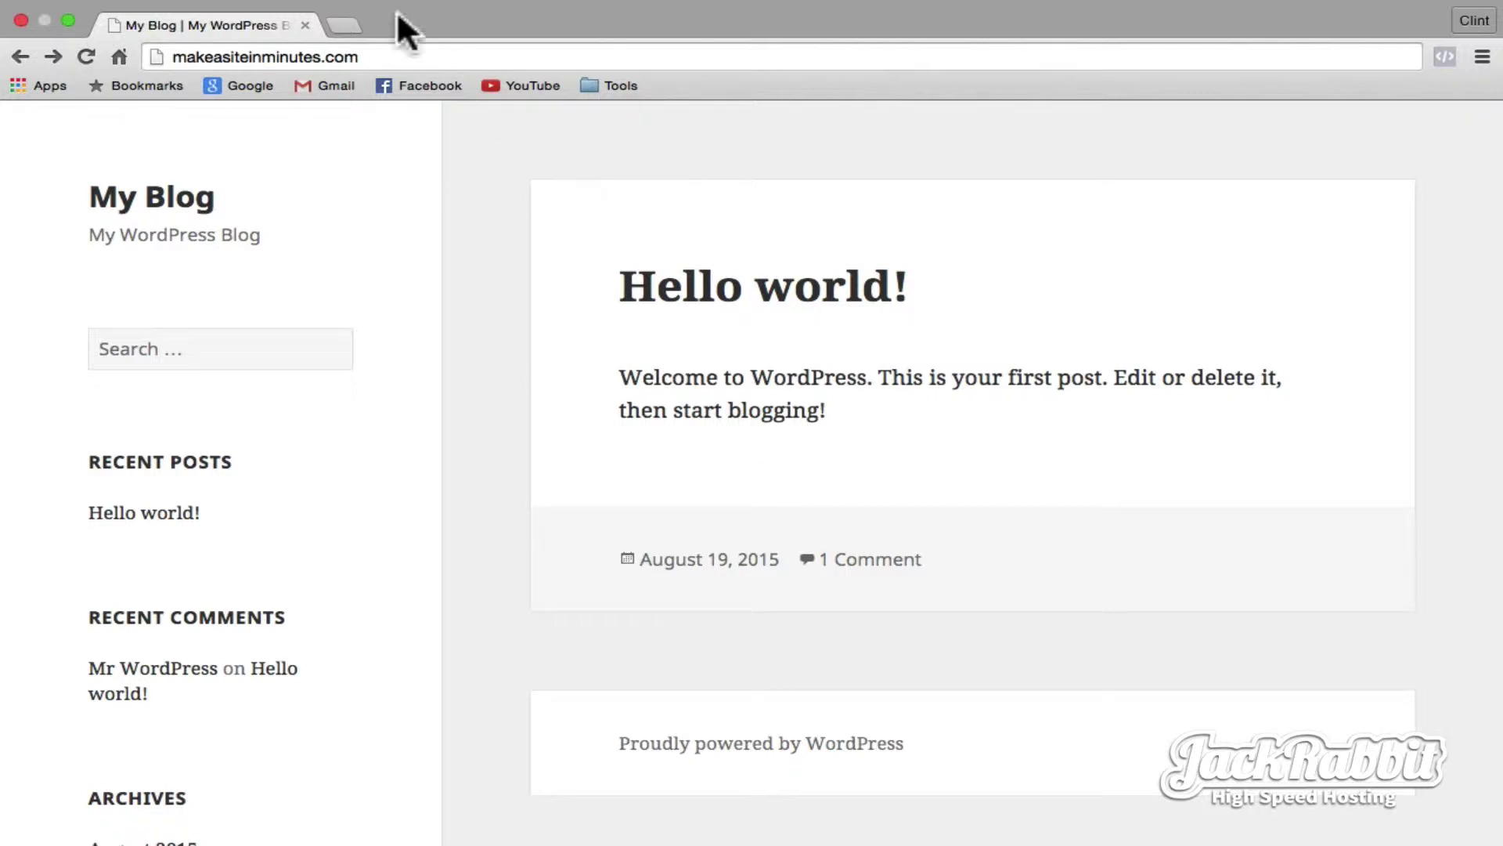
- Open makeasiteinminutes.com/wp-admin and log in with the admin username and password
{"action": "left_click", "coordinate": [383, 57]}
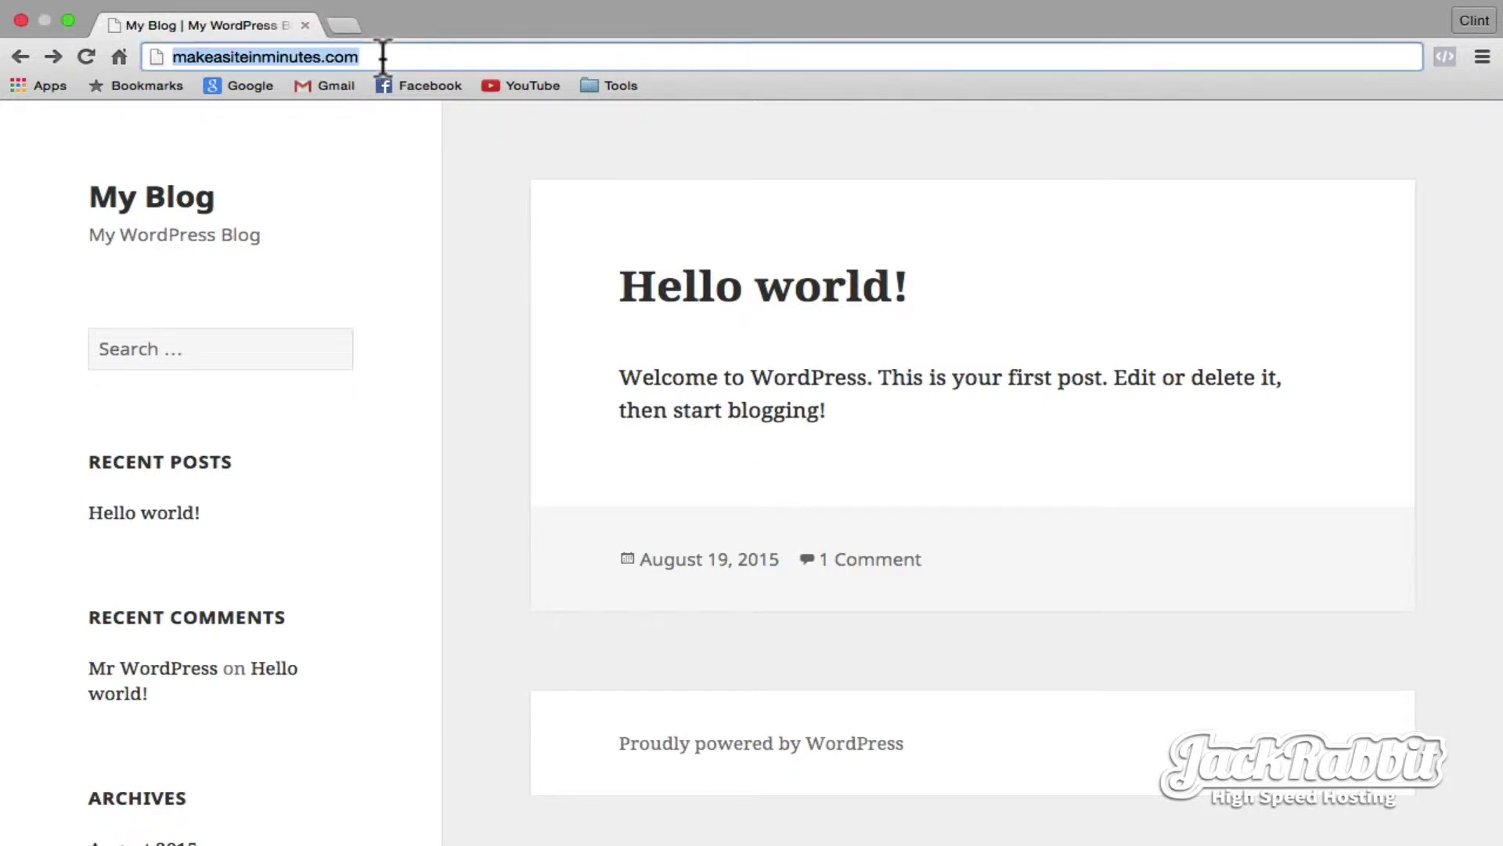
{"action": "left_click", "coordinate": [383, 57]}
{"action": "type", "text": "/wp-"}
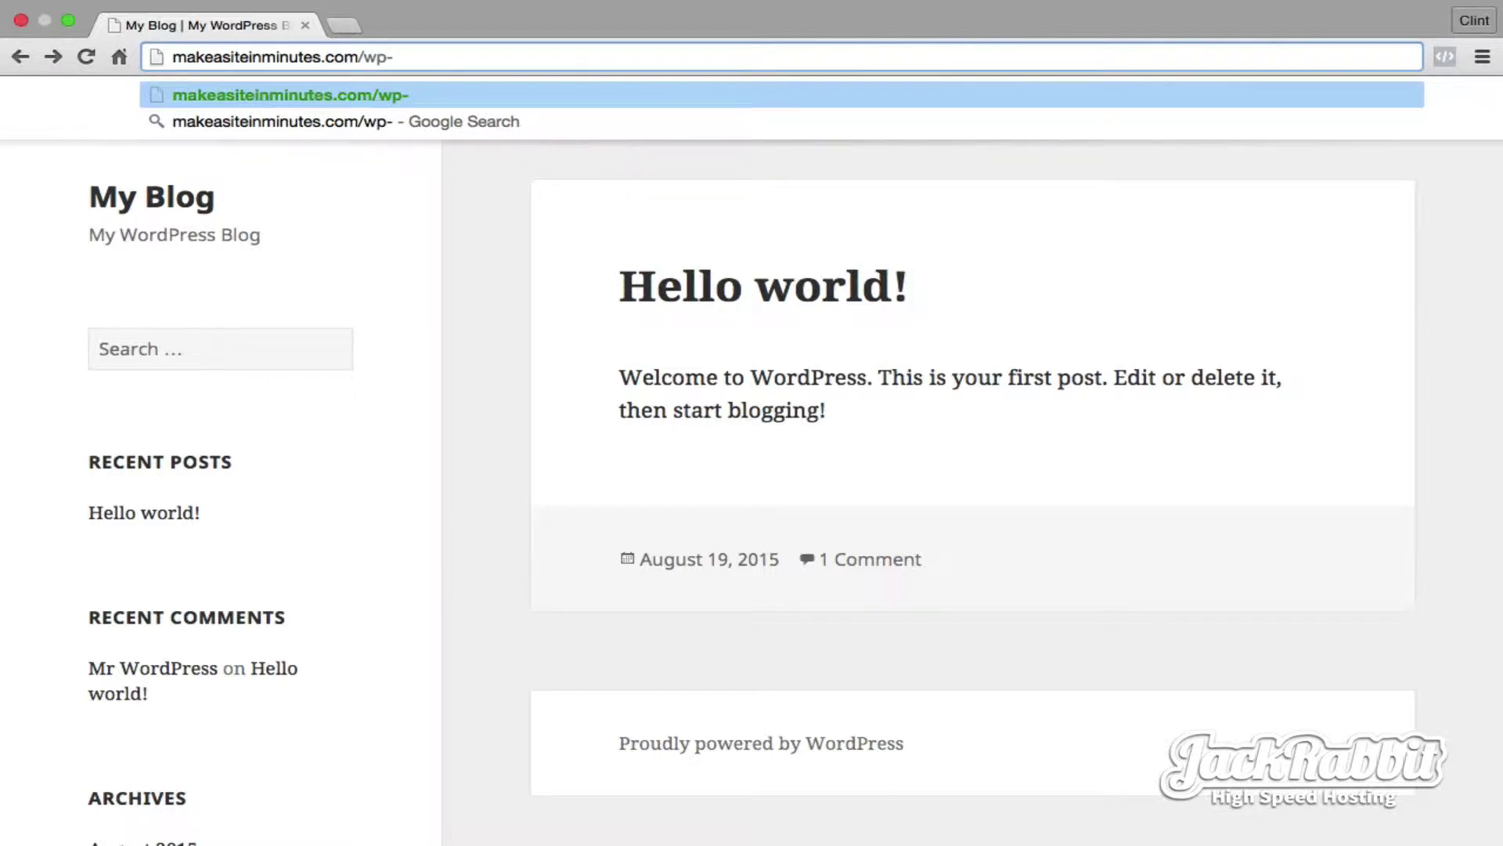
{"action": "type", "text": "admin"}
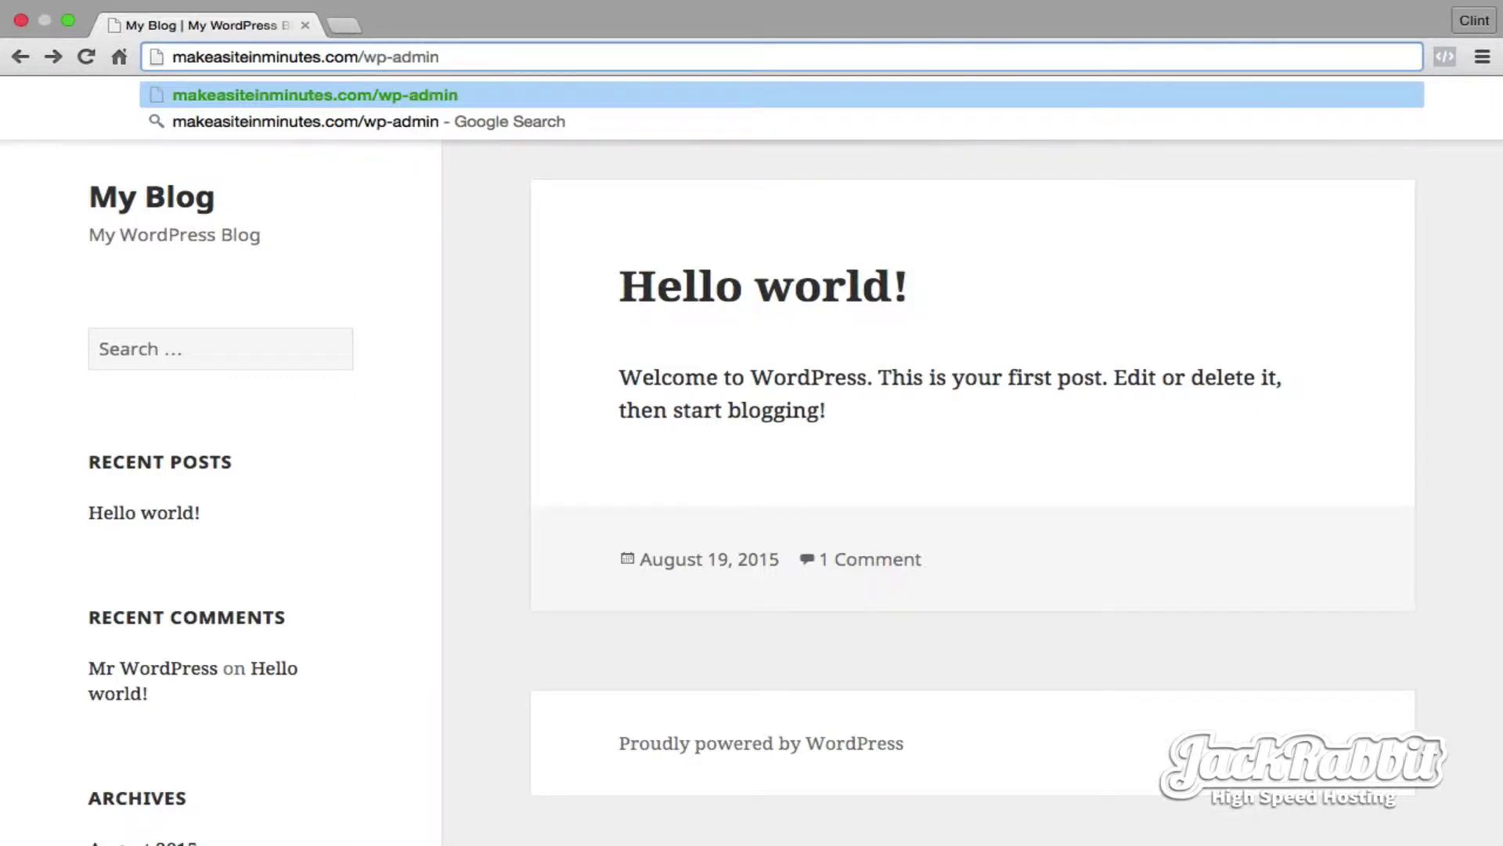
{"action": "key", "text": "Return"}
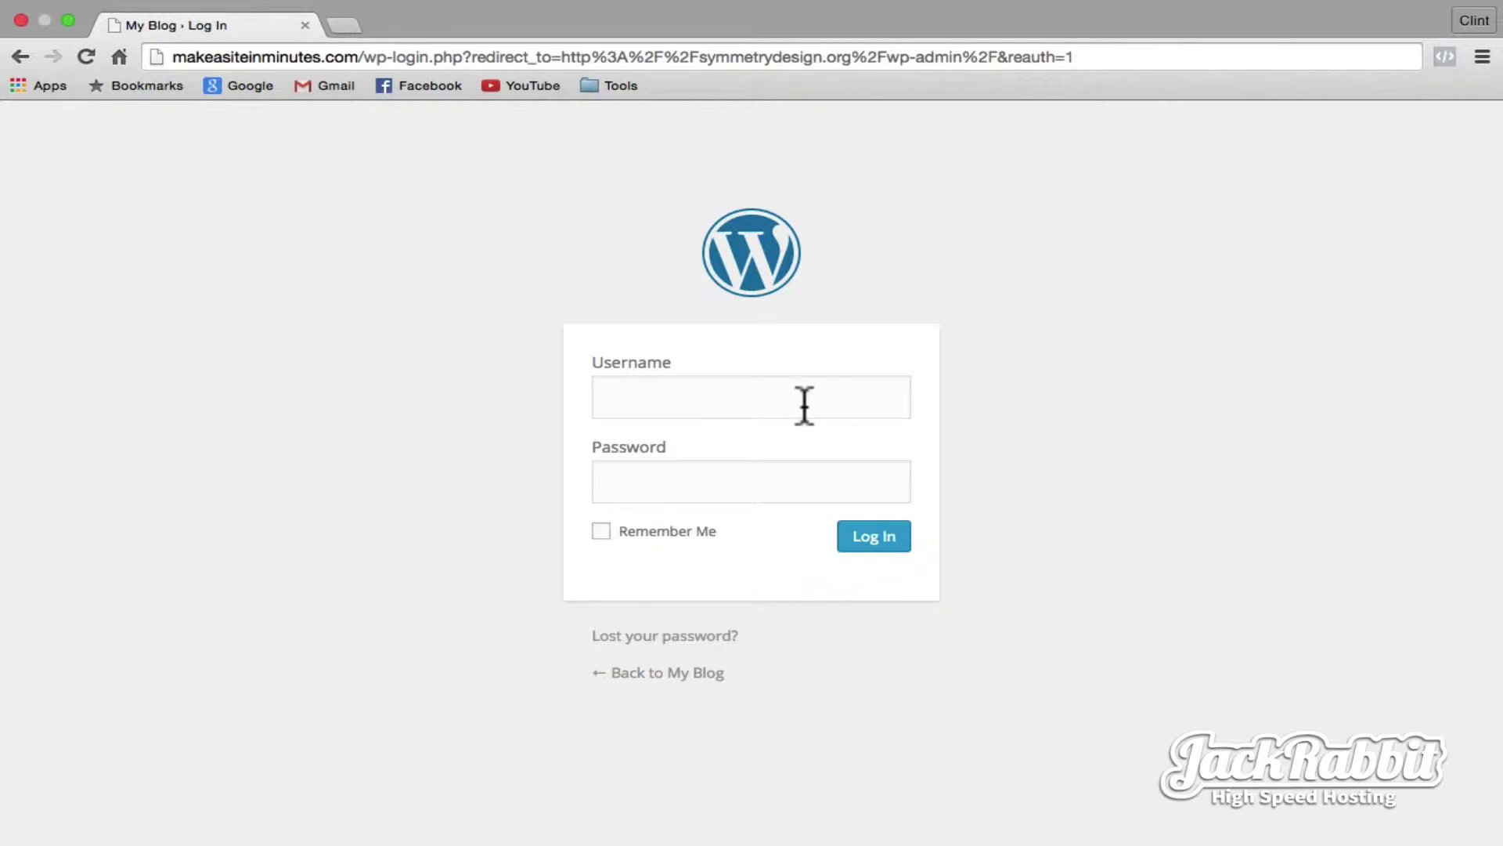
{"action": "left_click", "coordinate": [801, 407]}
{"action": "type", "text": "Admin"}
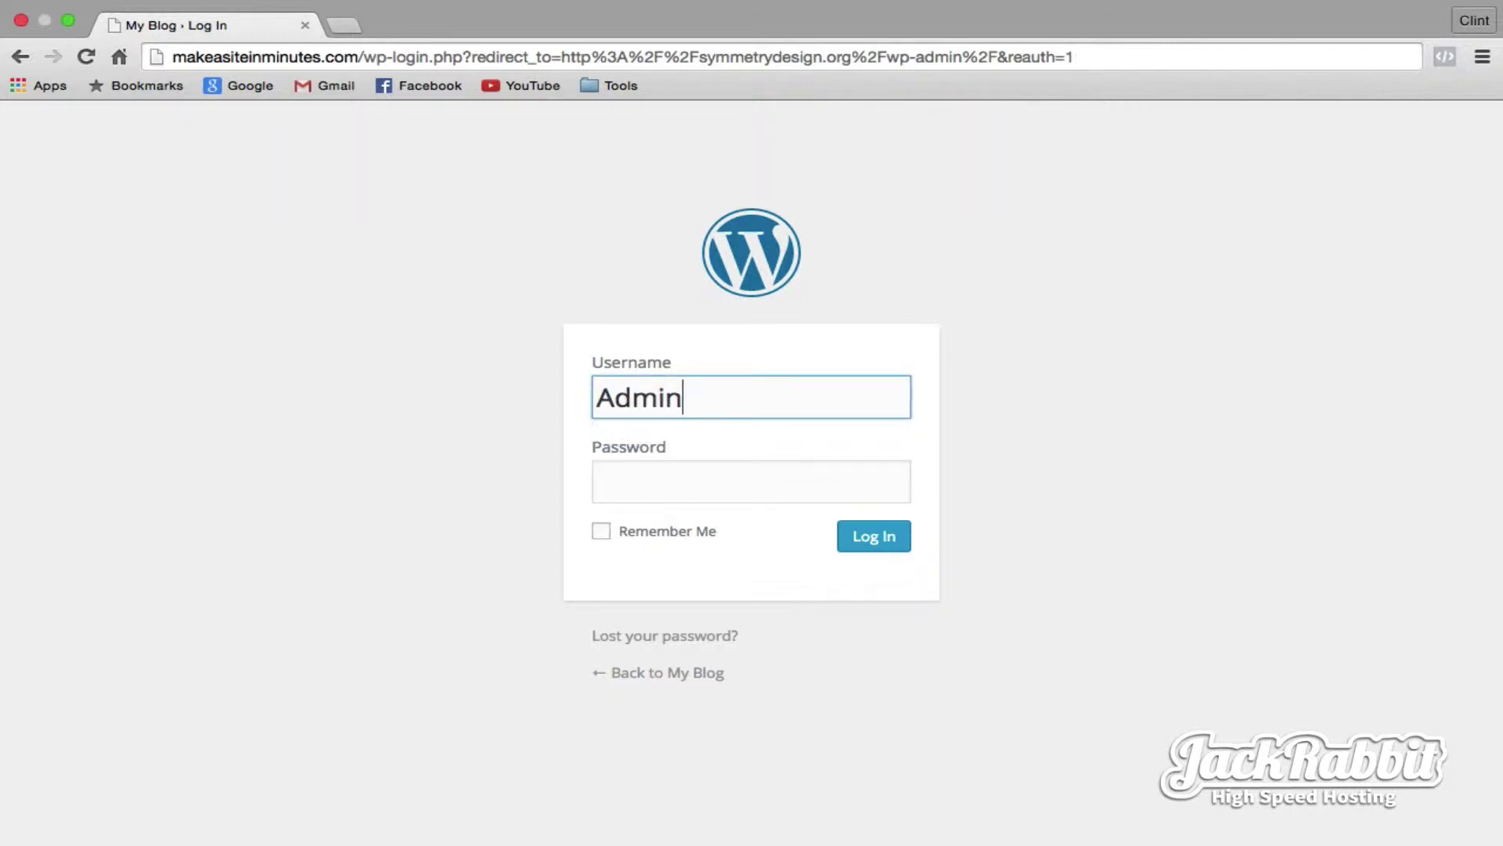
{"action": "left_click", "coordinate": [731, 478]}
{"action": "type", "text": "••"}
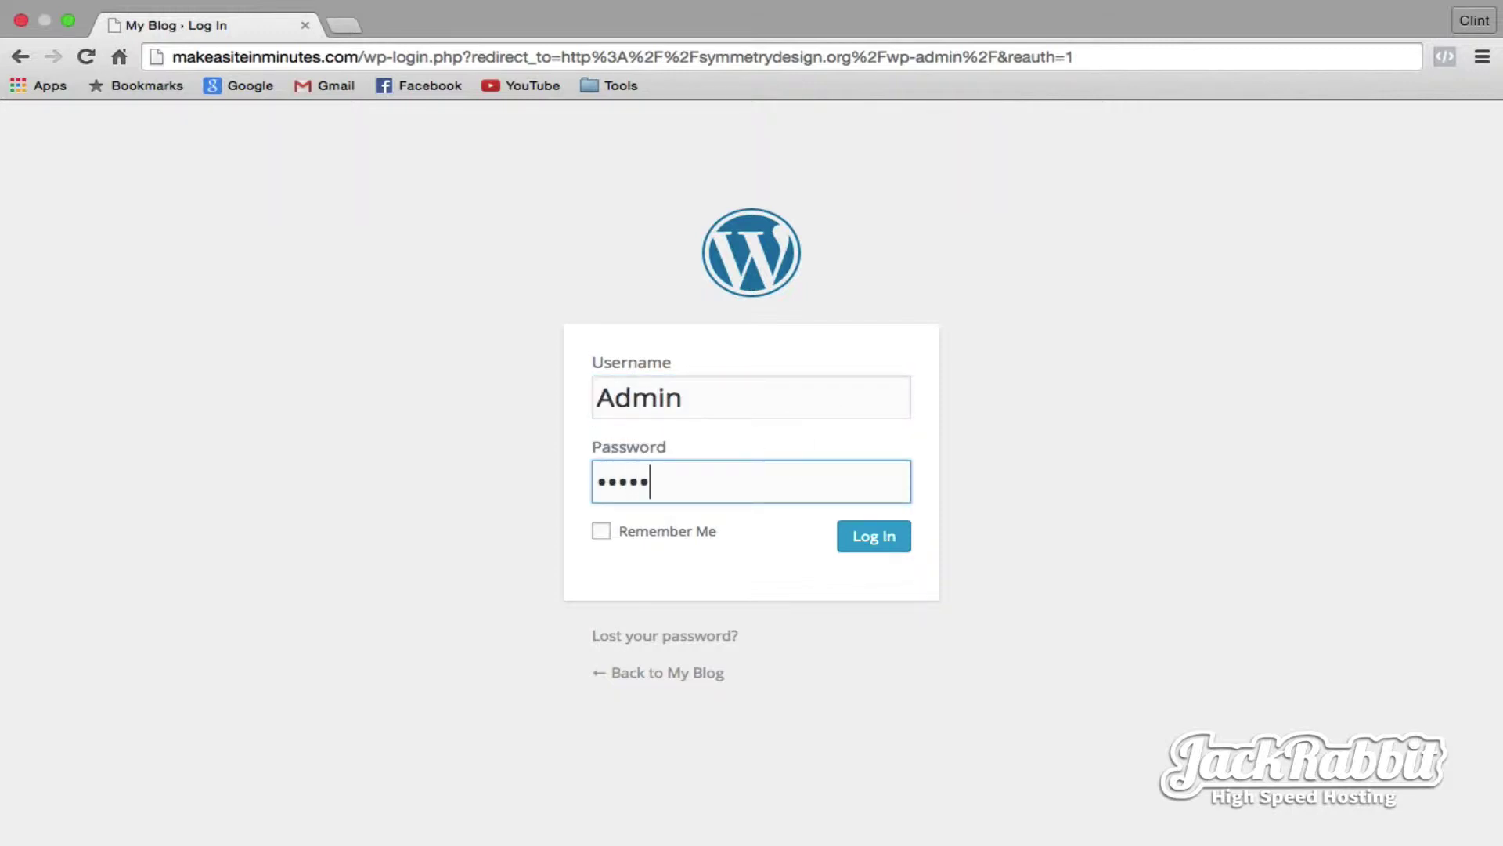
{"action": "left_click", "coordinate": [880, 538]}
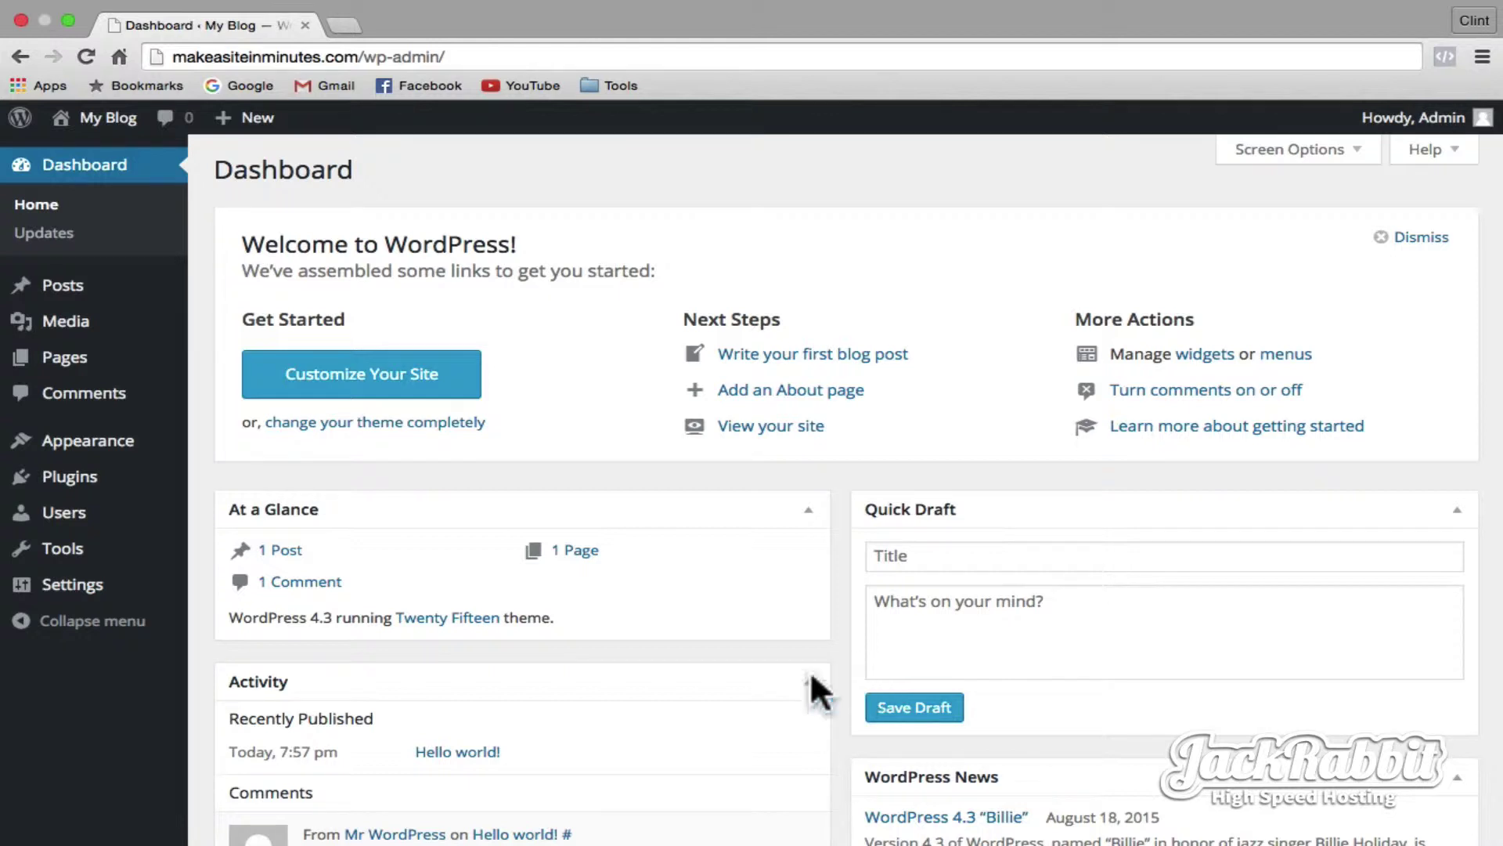
- In General Settings, set title 'Make a Site in Minutes' and tagline 'The easiest way to build a website', then save
{"action": "mouse_move", "coordinate": [29, 587]}
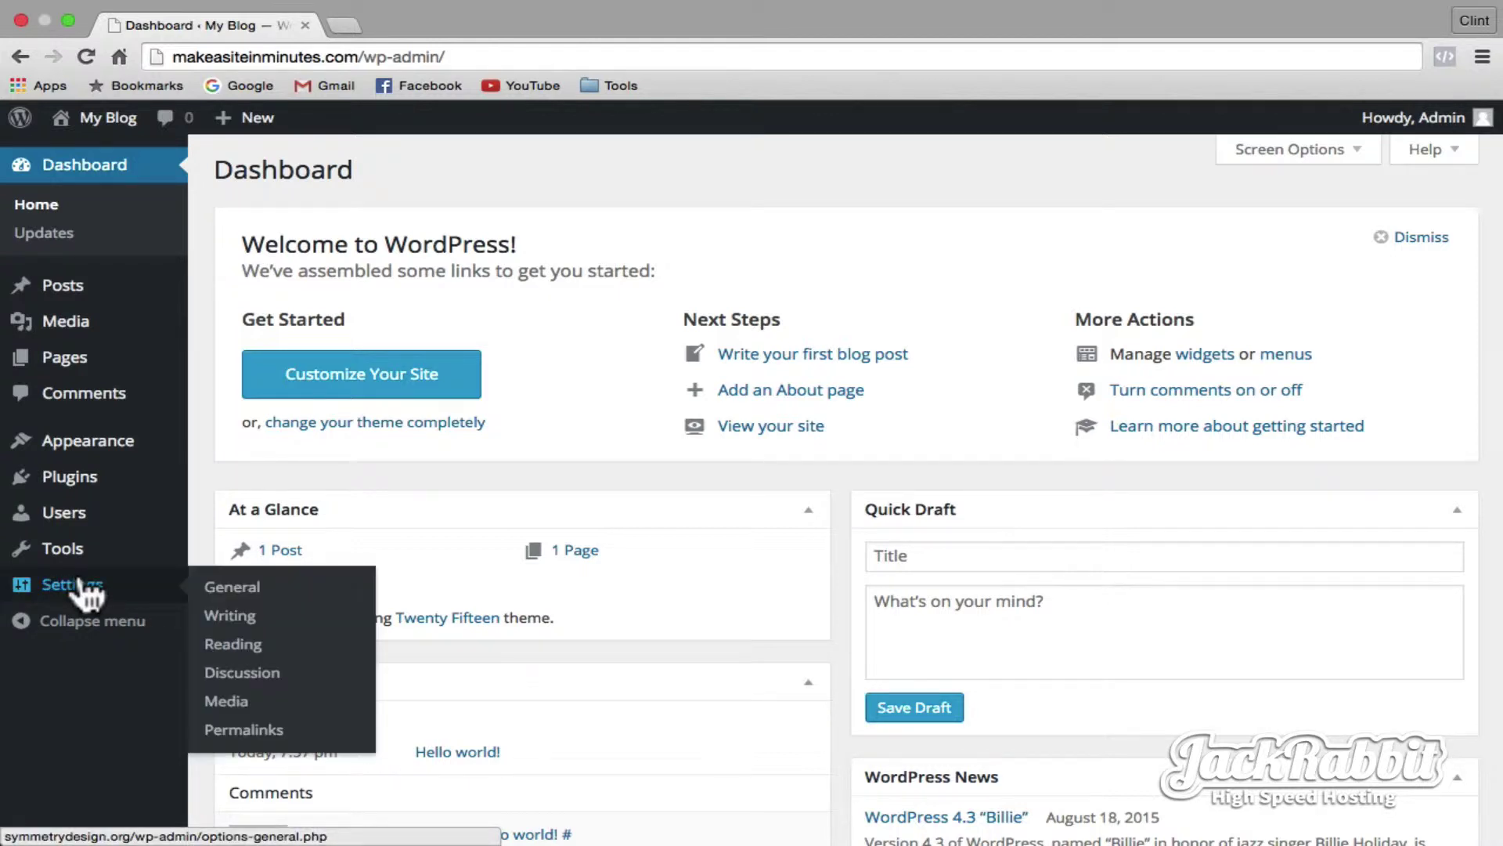
{"action": "left_click", "coordinate": [231, 595]}
{"action": "left_click", "coordinate": [564, 228]}
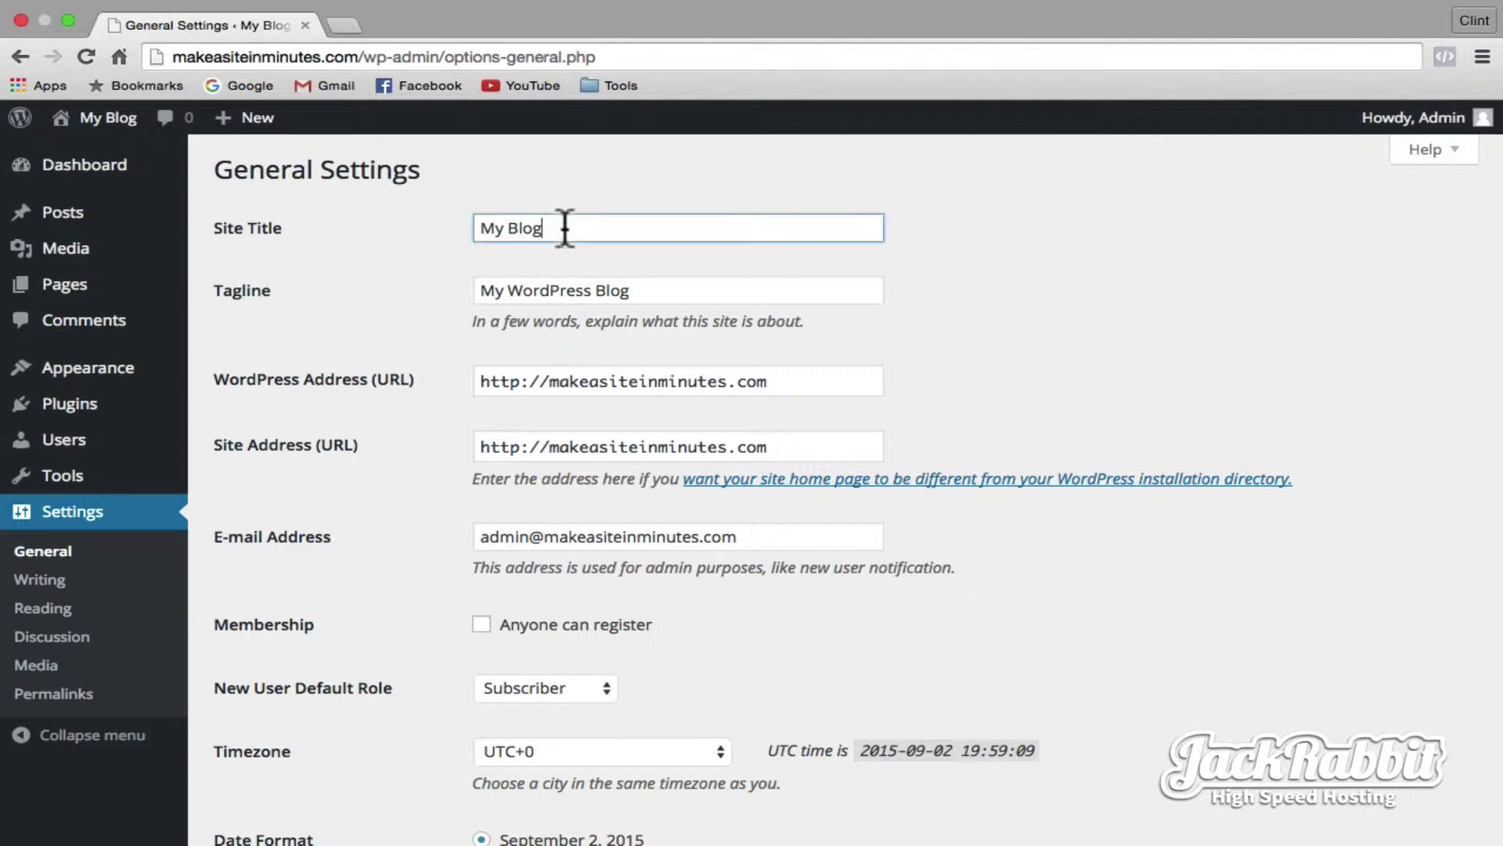
{"action": "triple_click", "coordinate": [565, 228]}
{"action": "type", "text": "Make"}
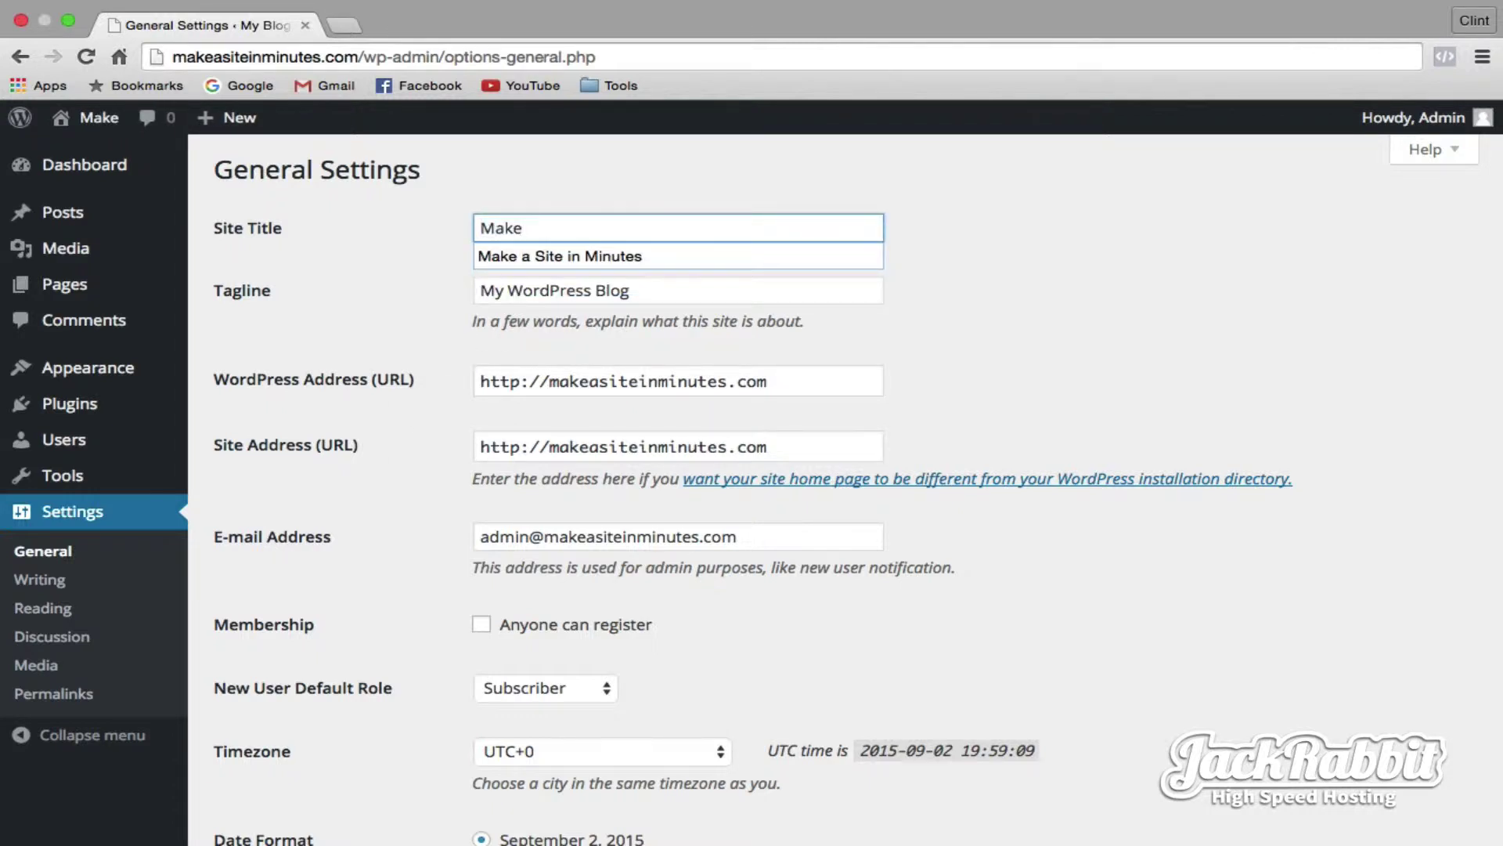
{"action": "type", "text": " a Site in "}
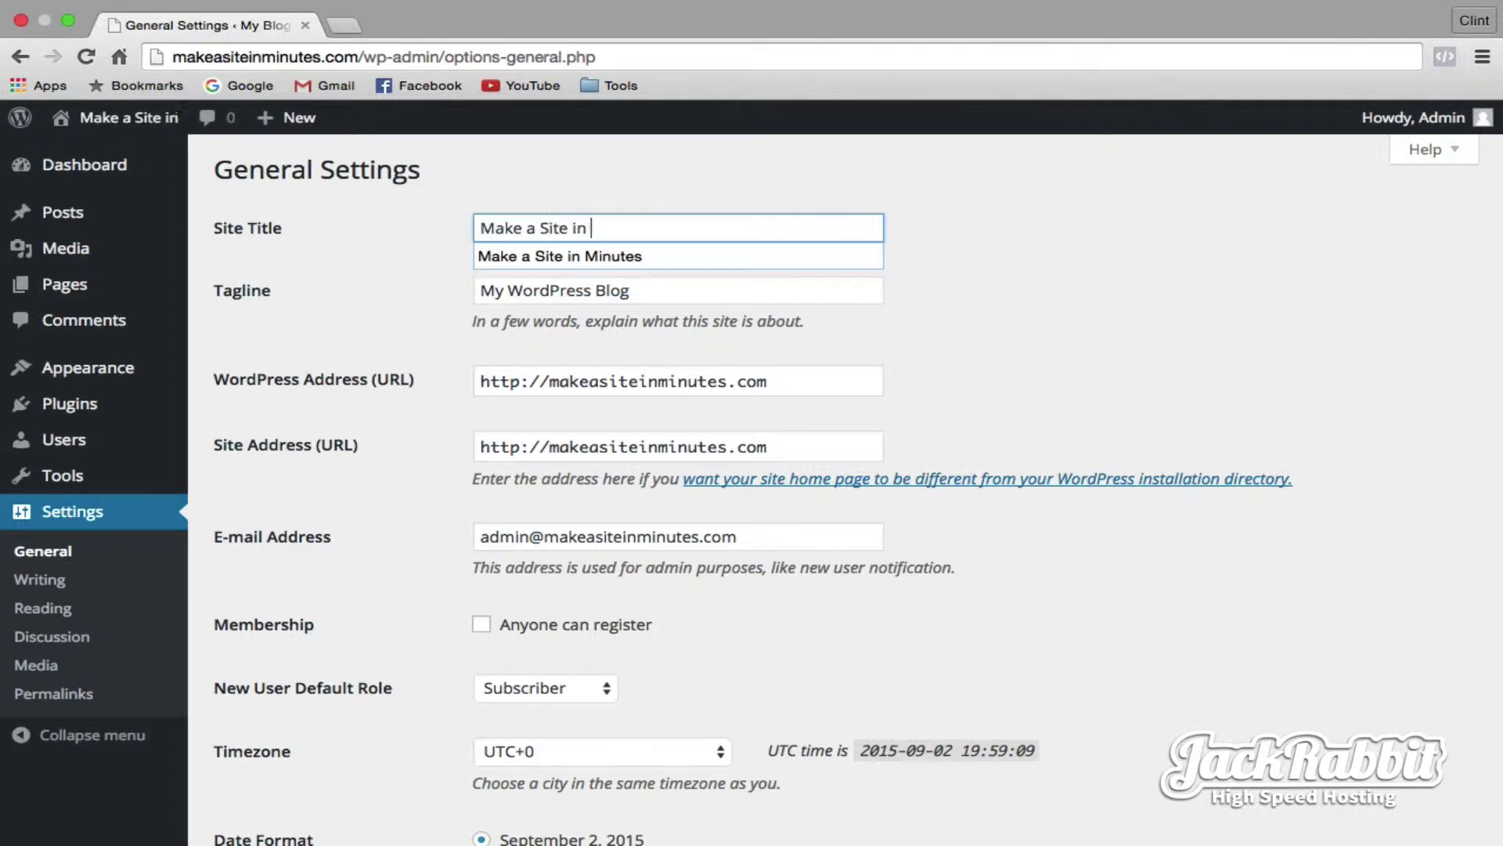
{"action": "type", "text": "MInutes"}
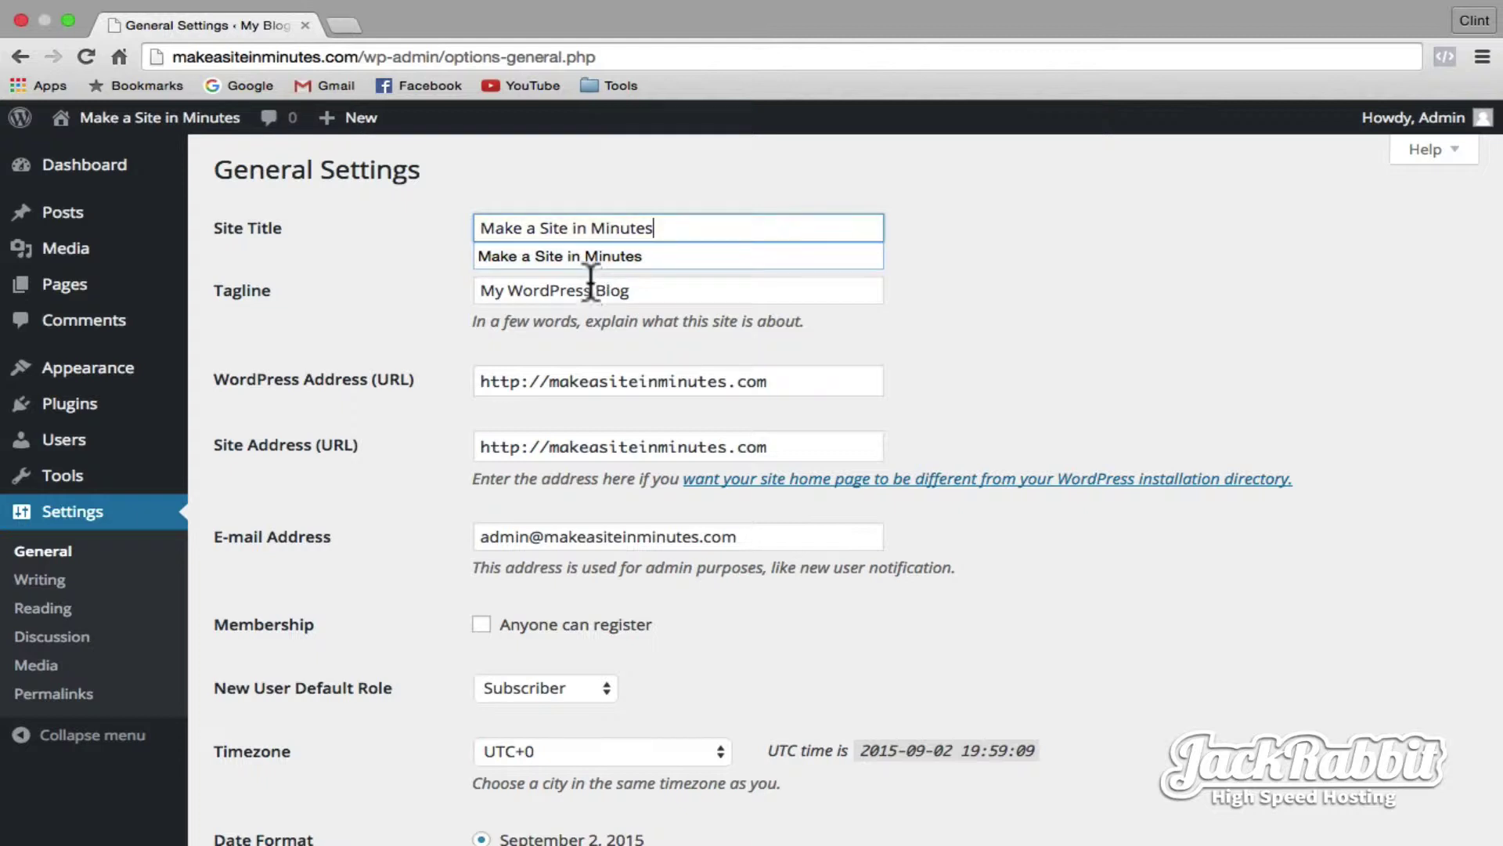
{"action": "left_click", "coordinate": [592, 290]}
{"action": "double_click", "coordinate": [592, 289]}
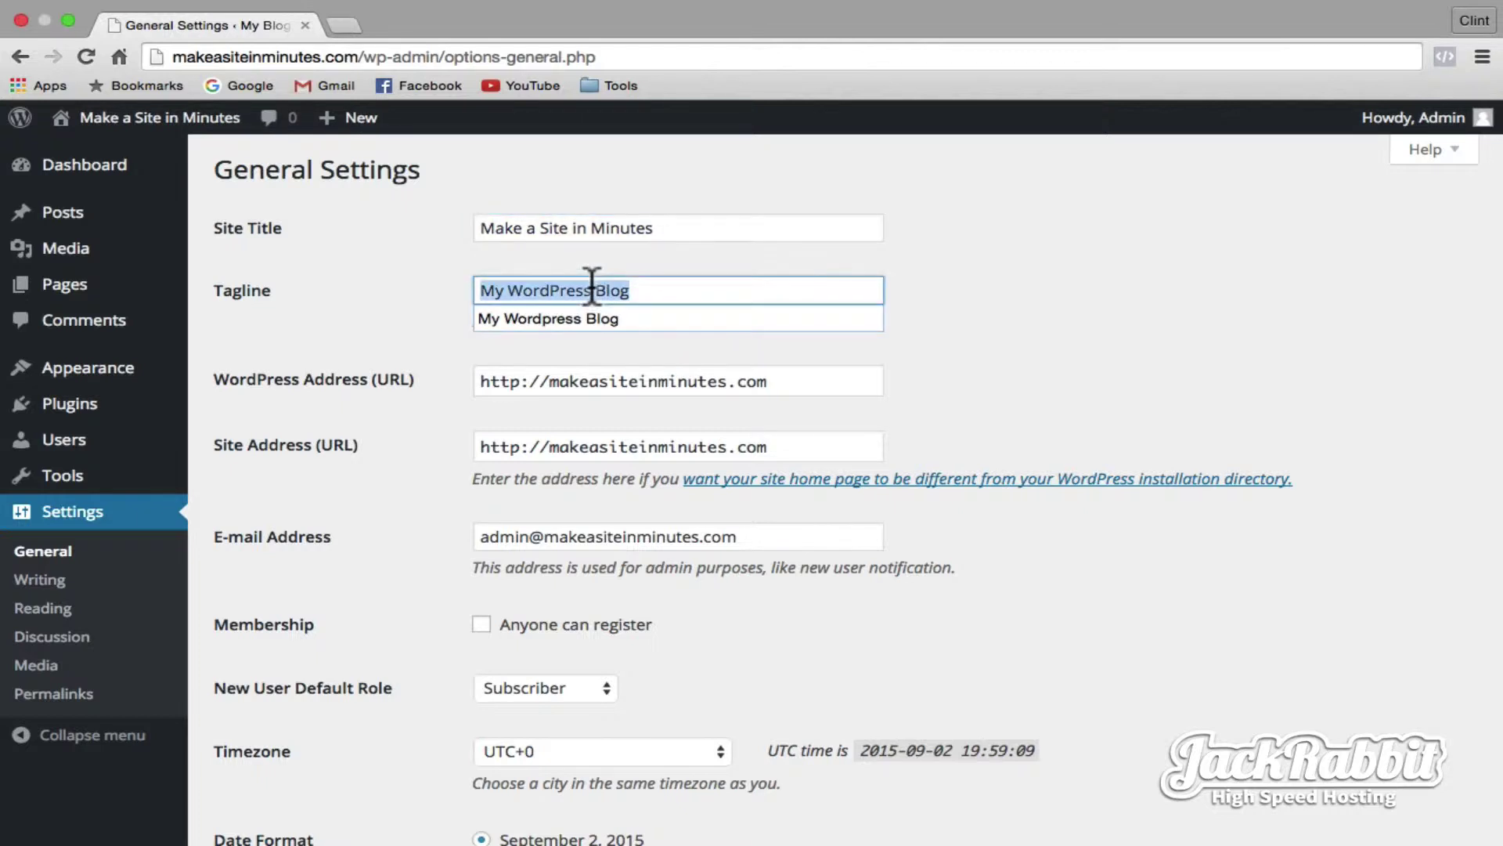
{"action": "type", "text": "The"}
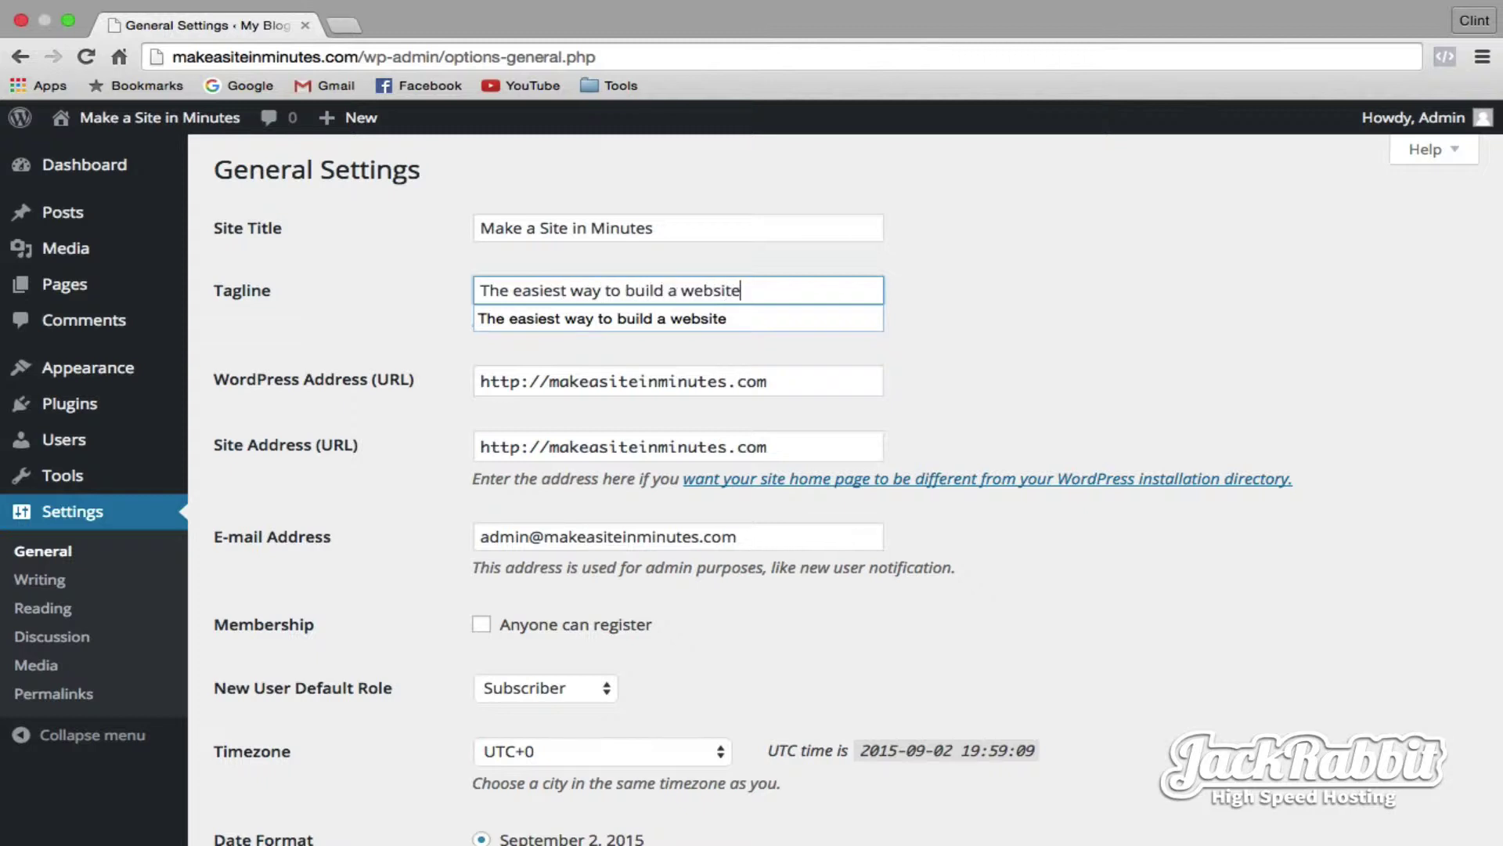
{"action": "triple_click", "coordinate": [594, 536]}
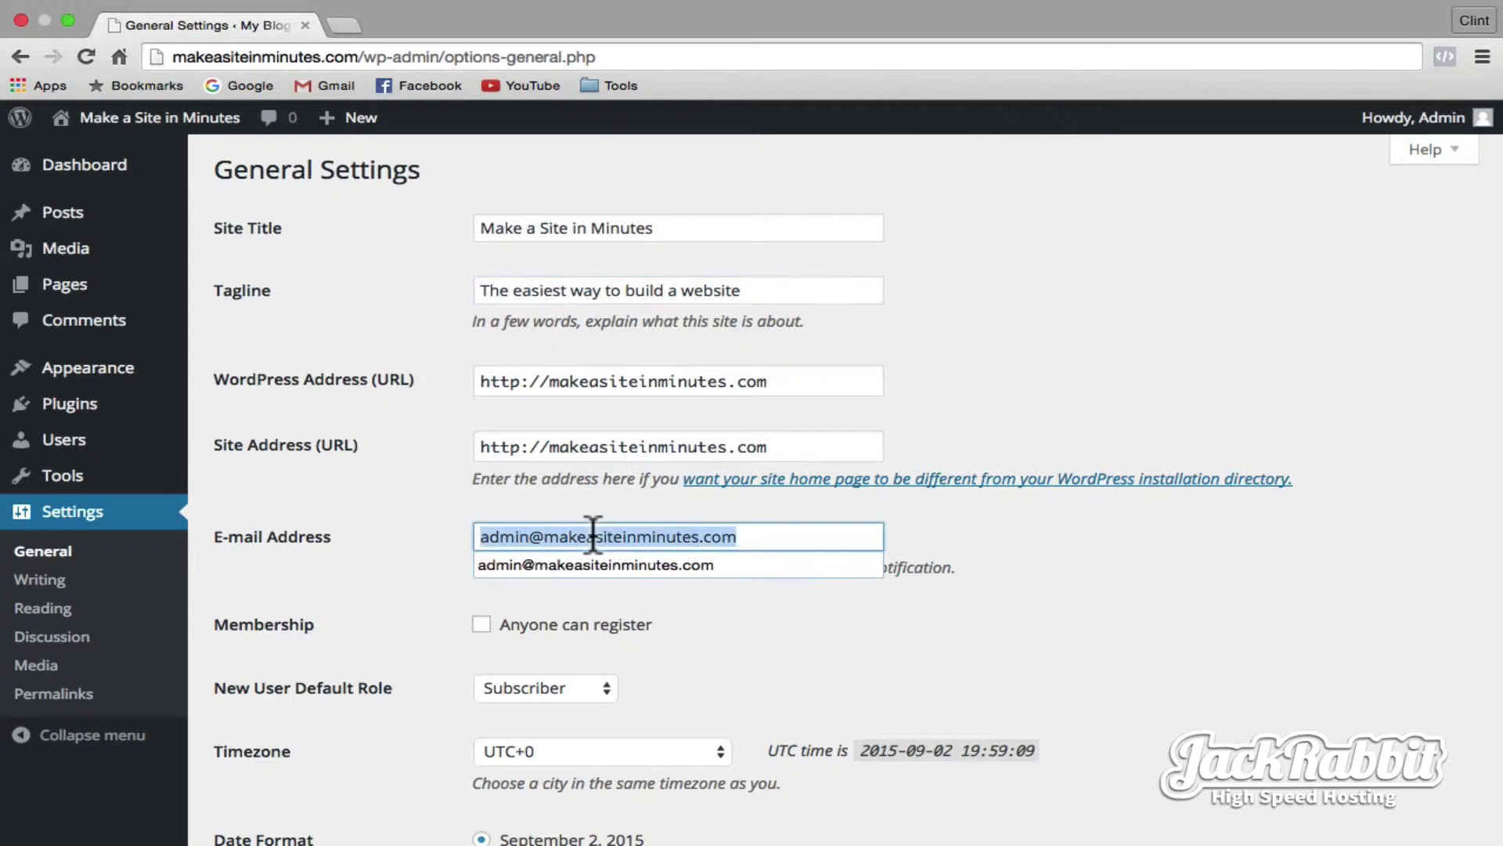
{"action": "scroll", "coordinate": [594, 536], "scroll_direction": "down", "scroll_amount": 10}
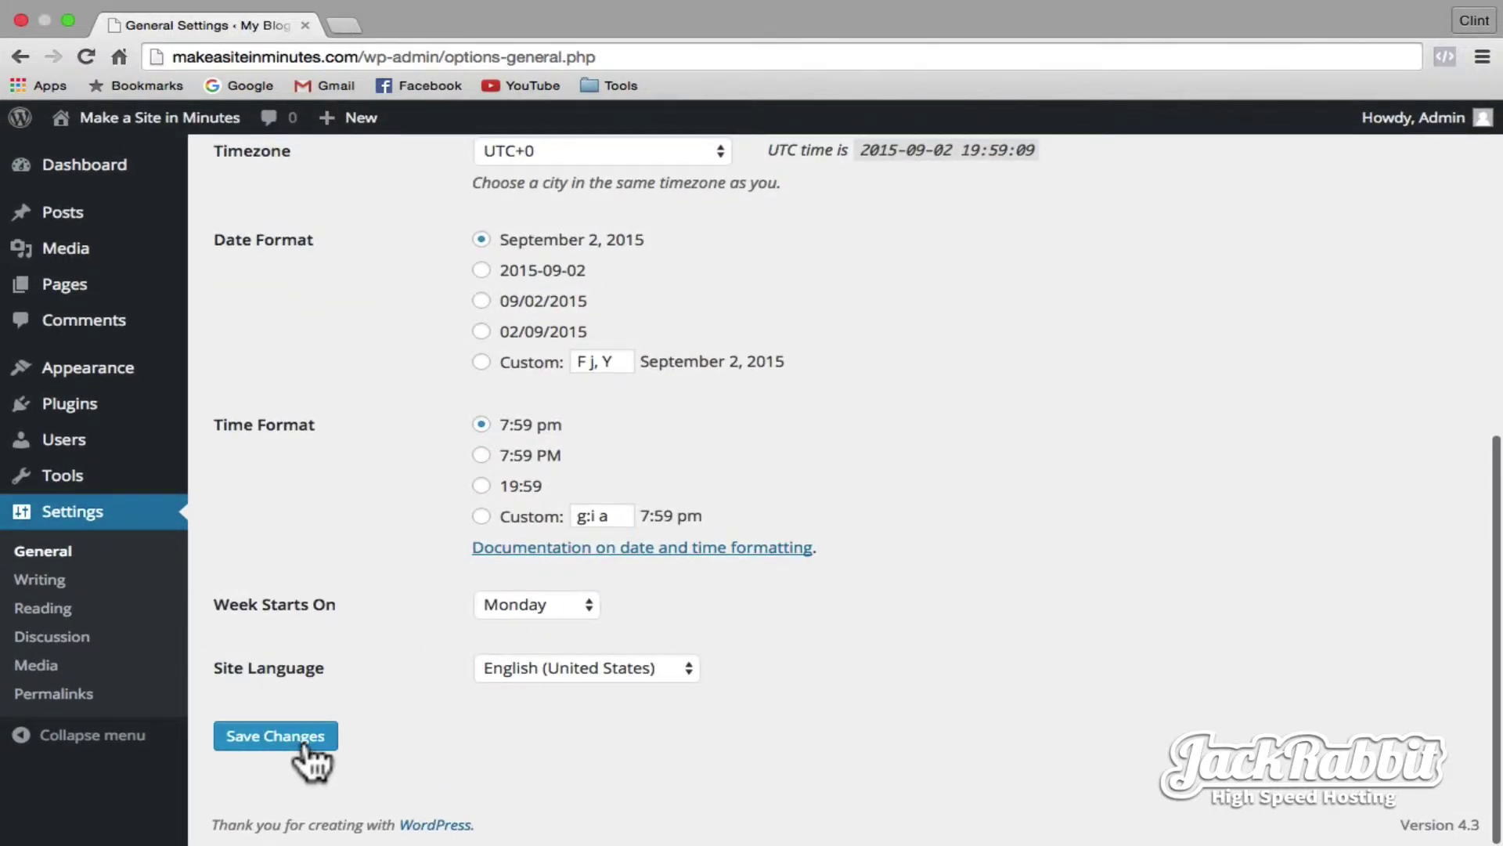
{"action": "left_click", "coordinate": [276, 736]}
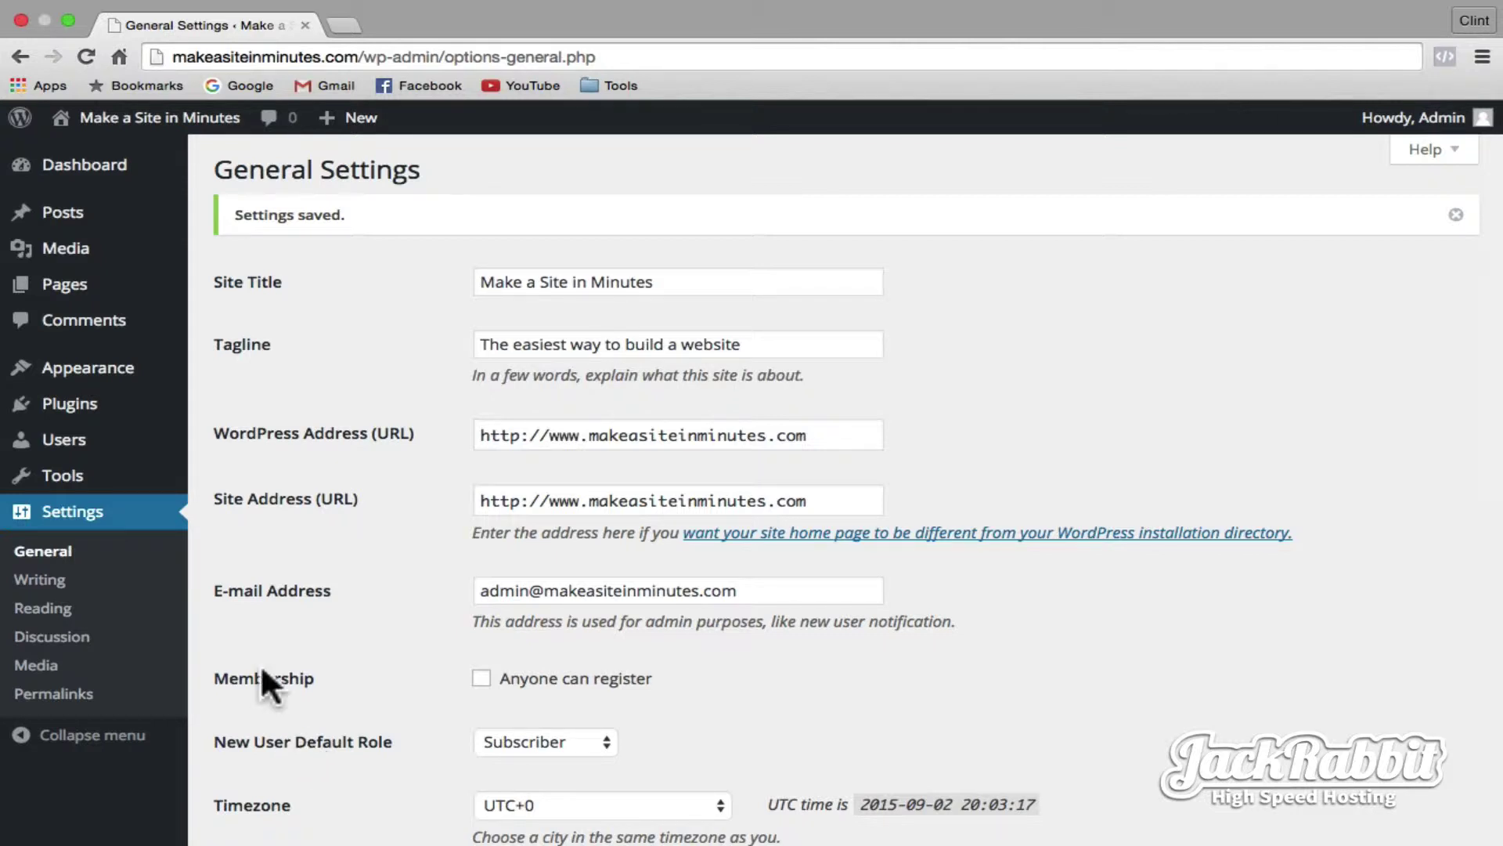
- Install Zerif Lite 1.8.2.3 from the Popular themes list and activate it
{"action": "mouse_move", "coordinate": [106, 374]}
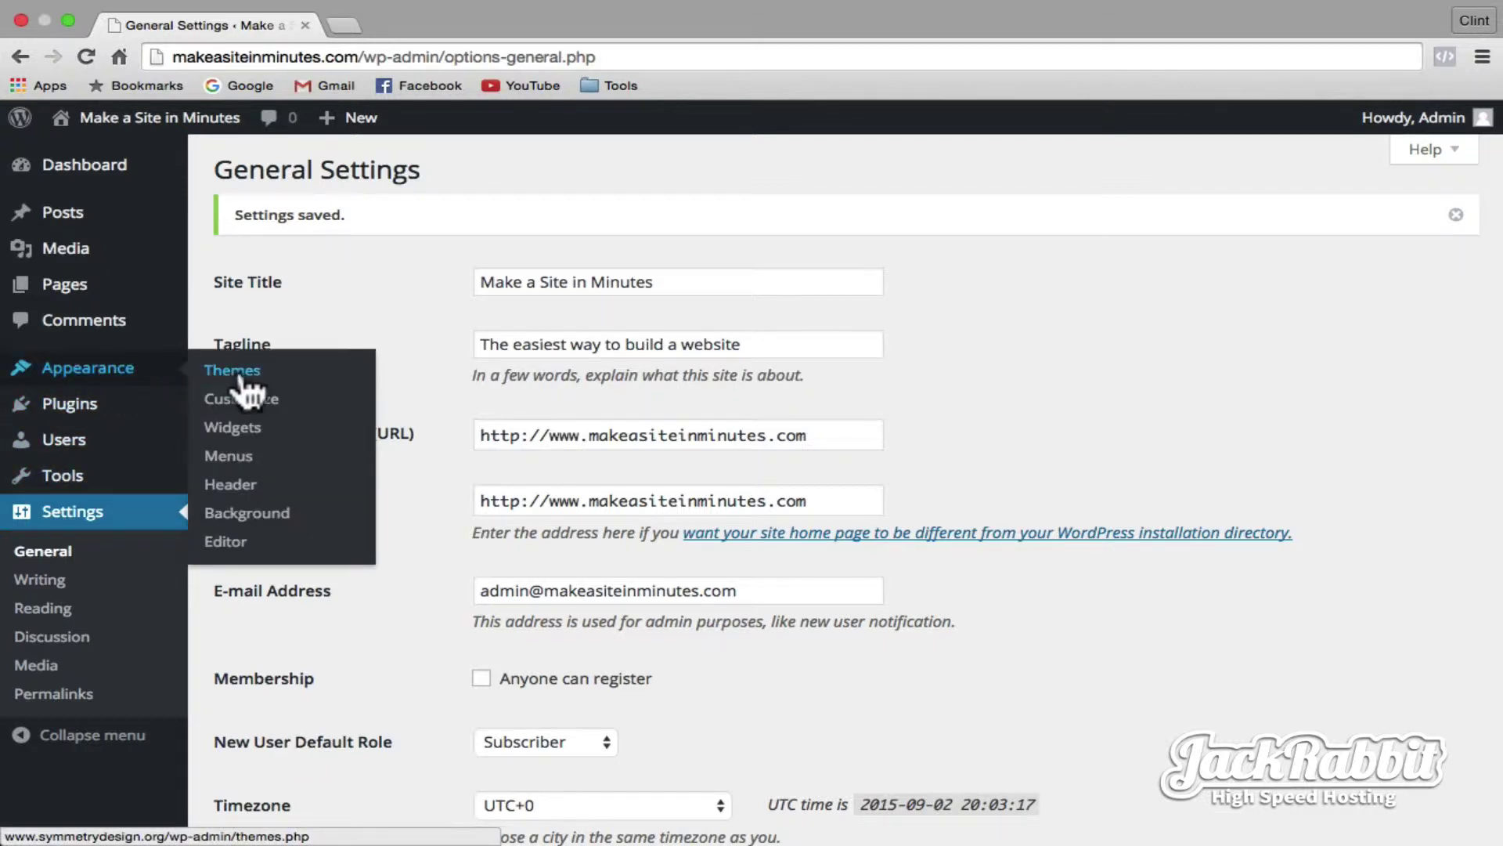
{"action": "left_click", "coordinate": [235, 371]}
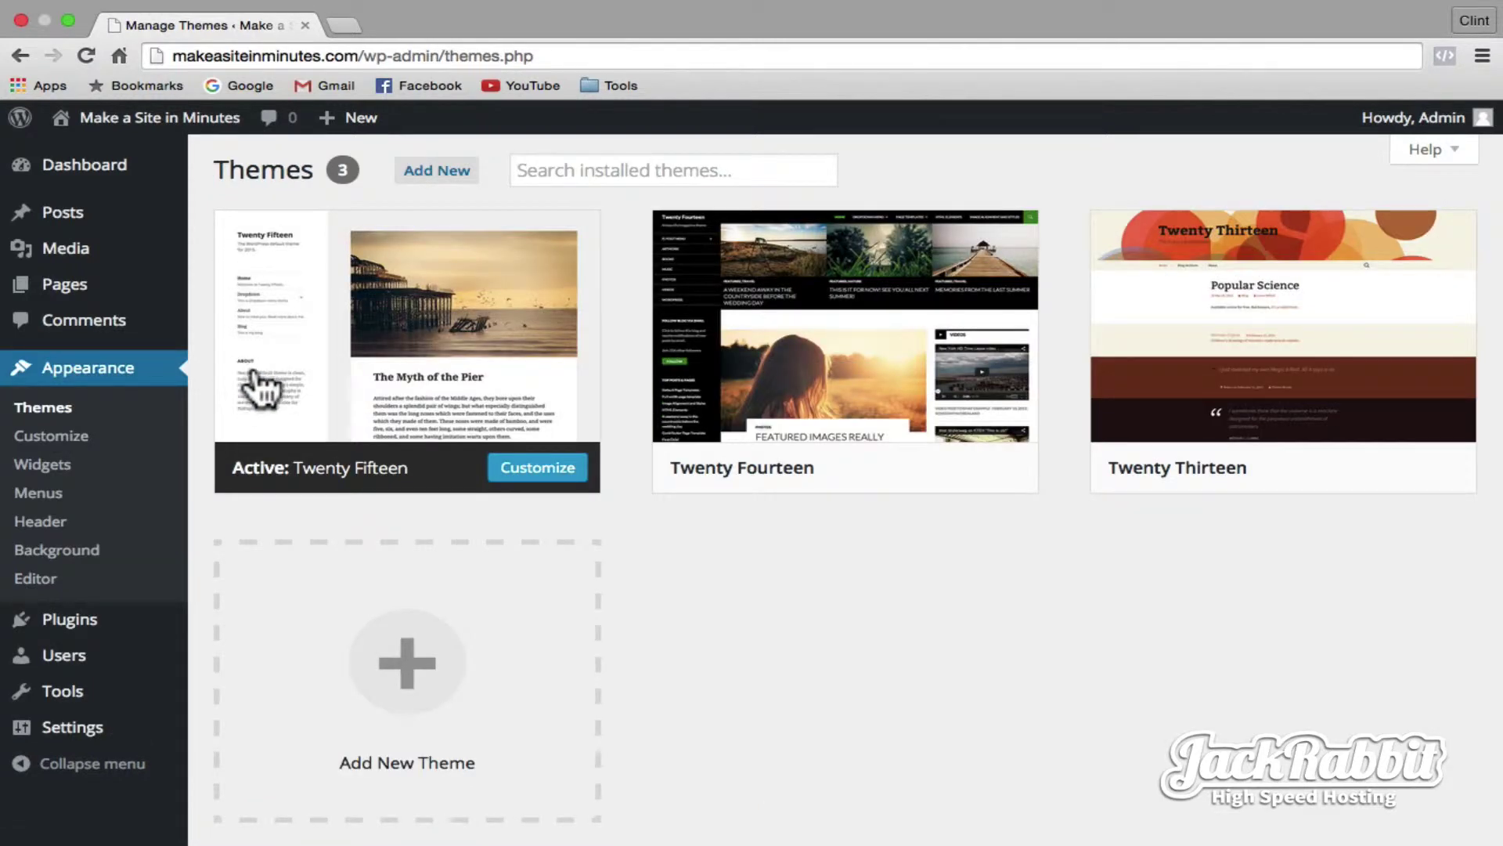
{"action": "mouse_move", "coordinate": [401, 360]}
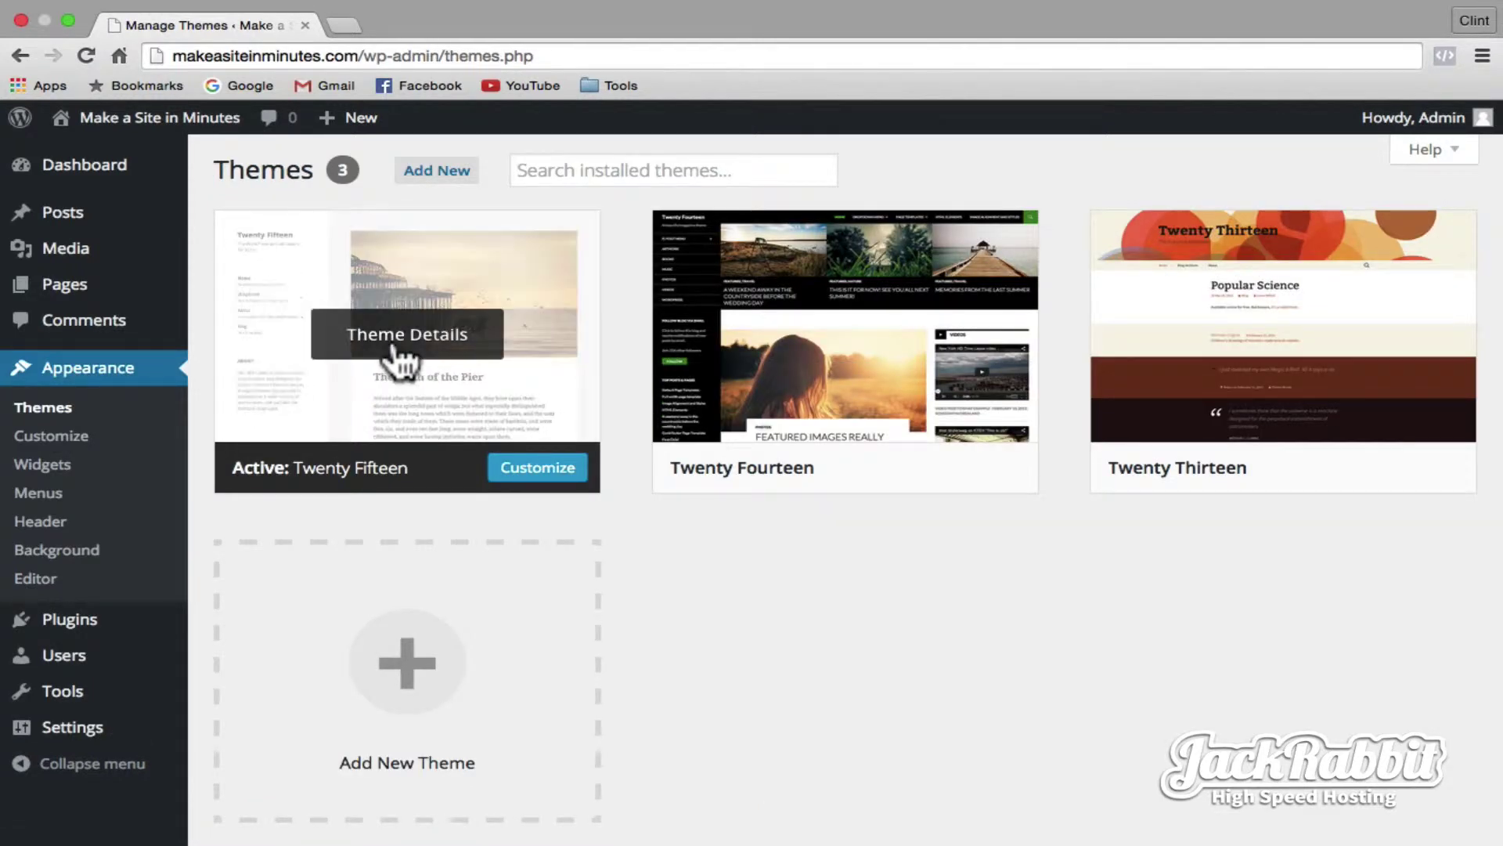
{"action": "left_click", "coordinate": [430, 172]}
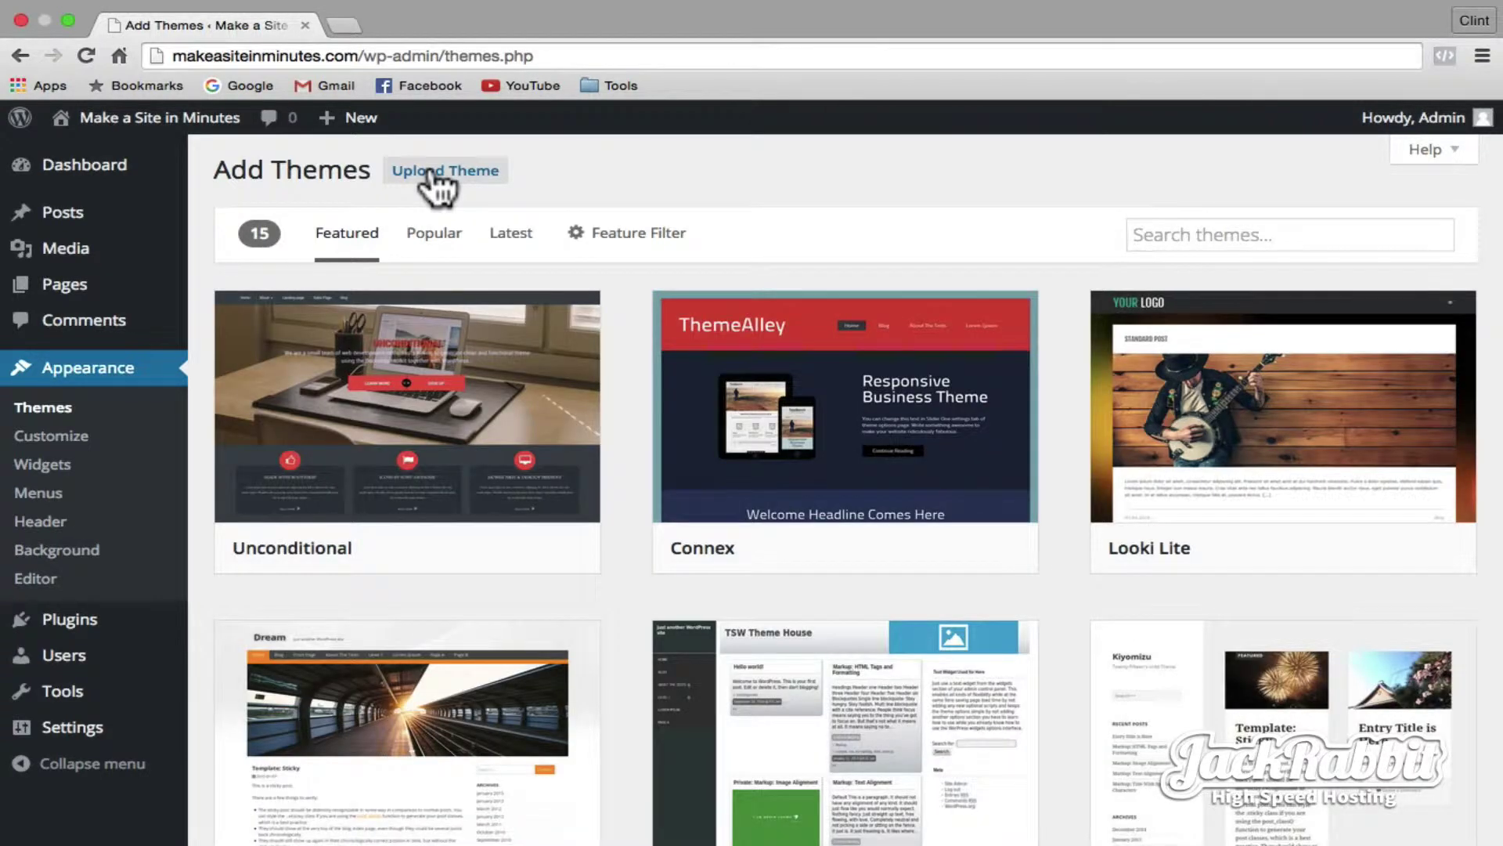
{"action": "left_click", "coordinate": [434, 235]}
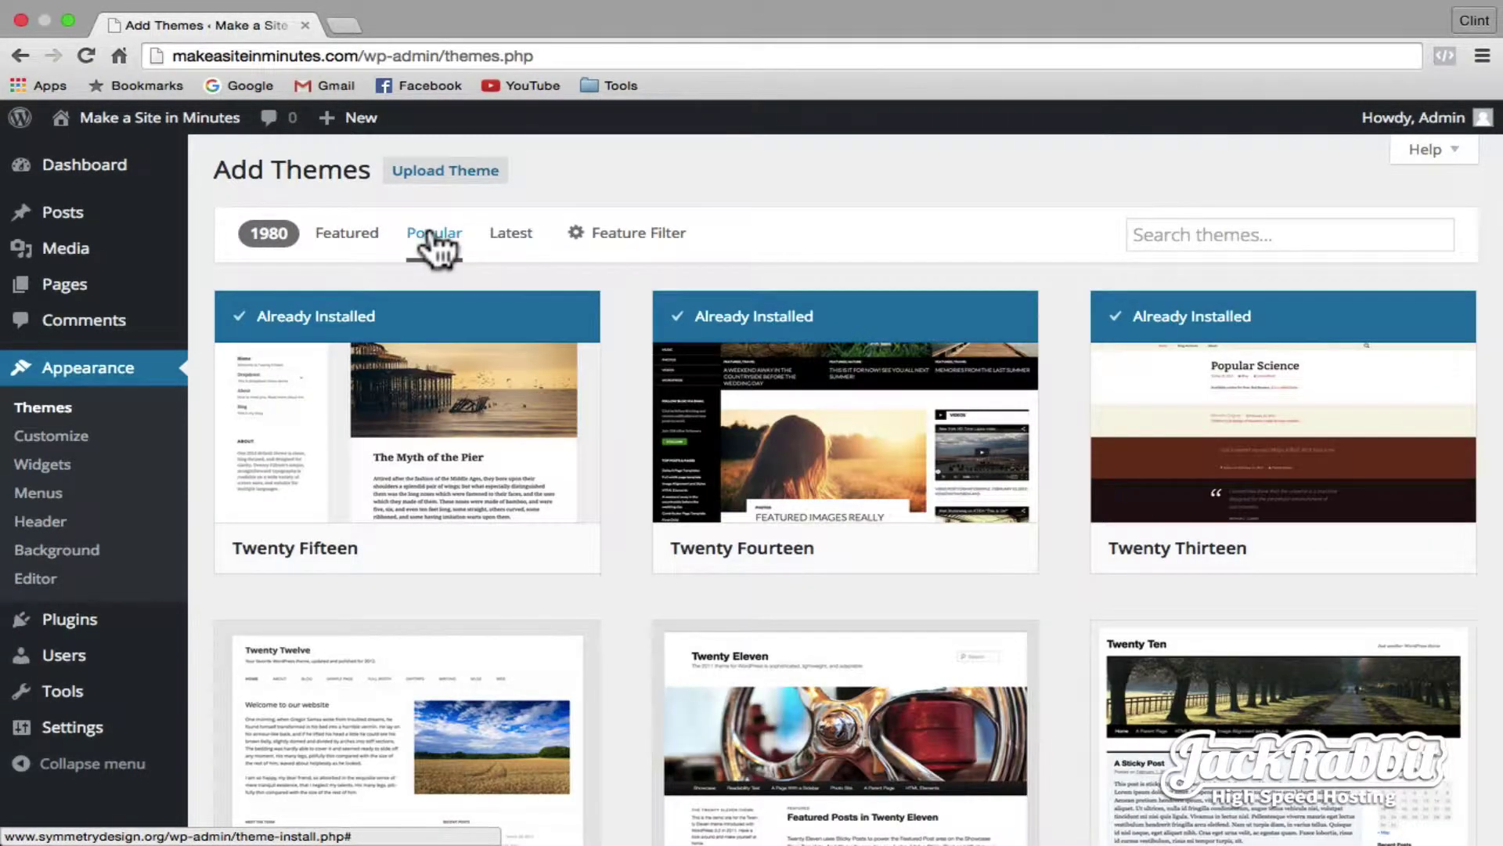
{"action": "scroll", "coordinate": [435, 251], "scroll_direction": "down", "scroll_amount": 5}
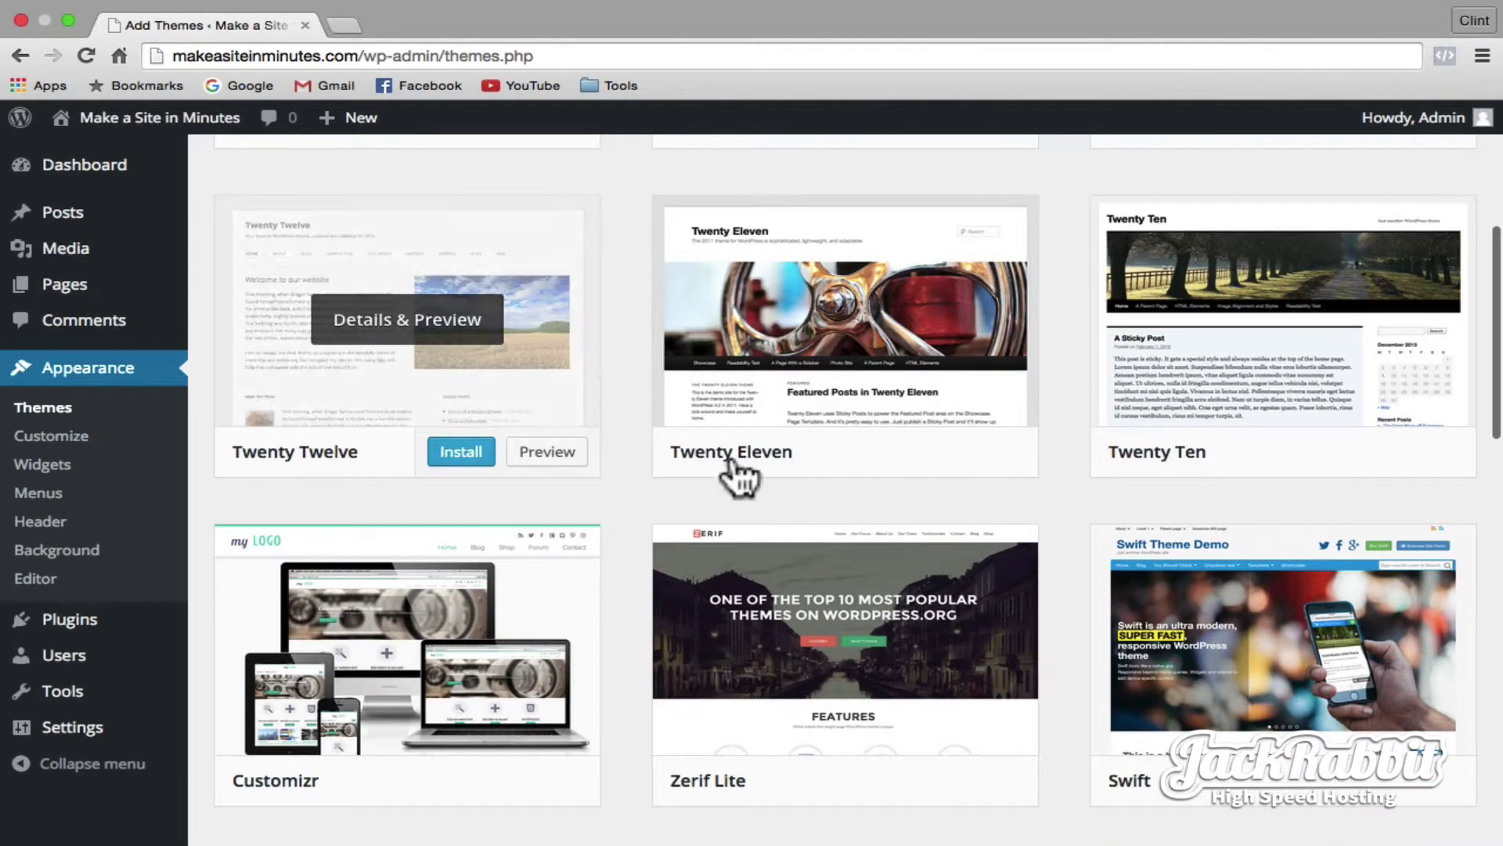
{"action": "mouse_move", "coordinate": [822, 595]}
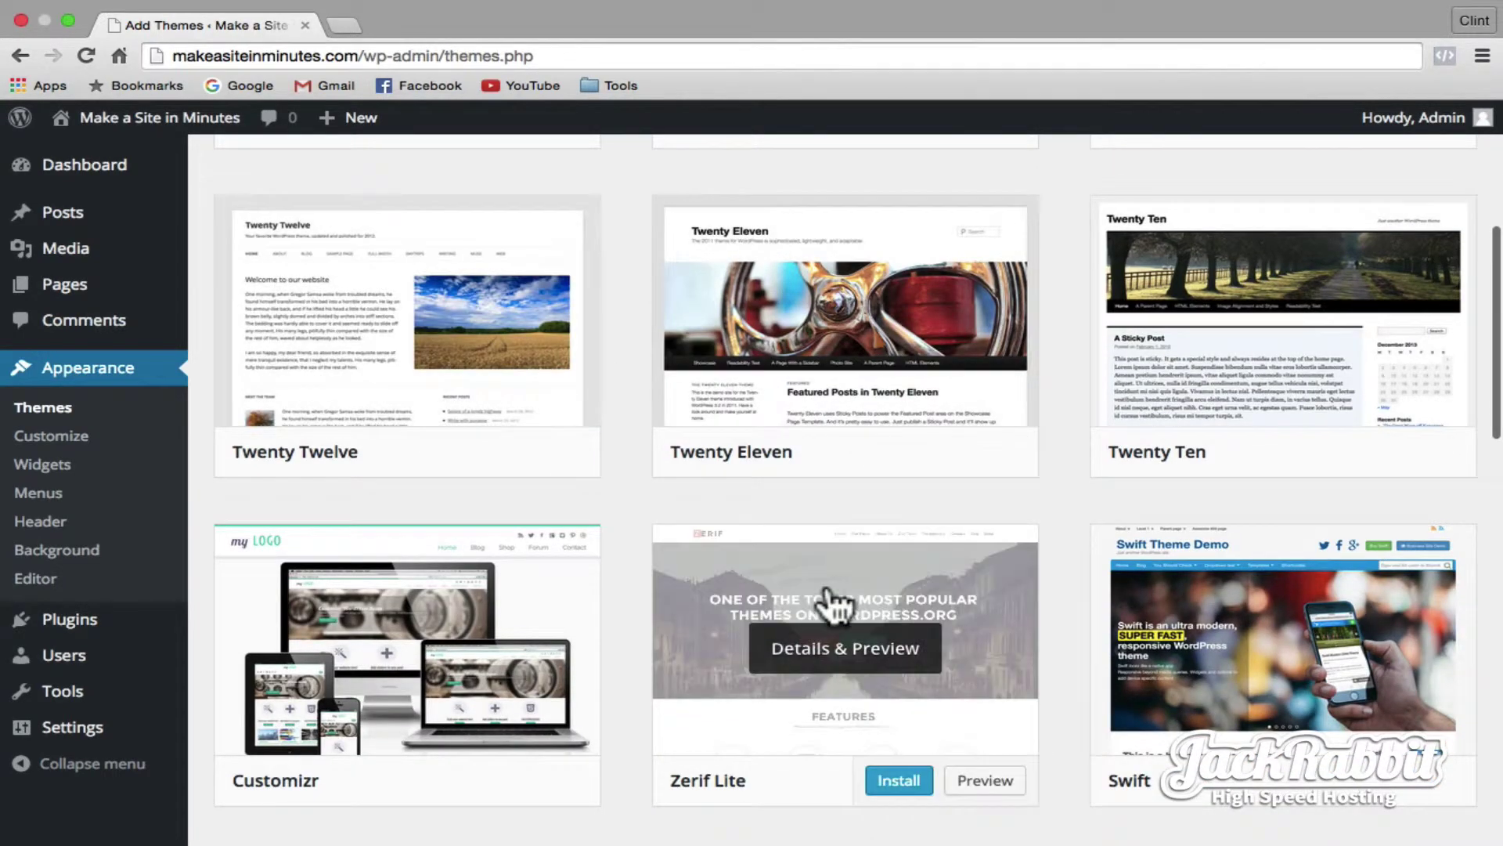
{"action": "left_click", "coordinate": [898, 786]}
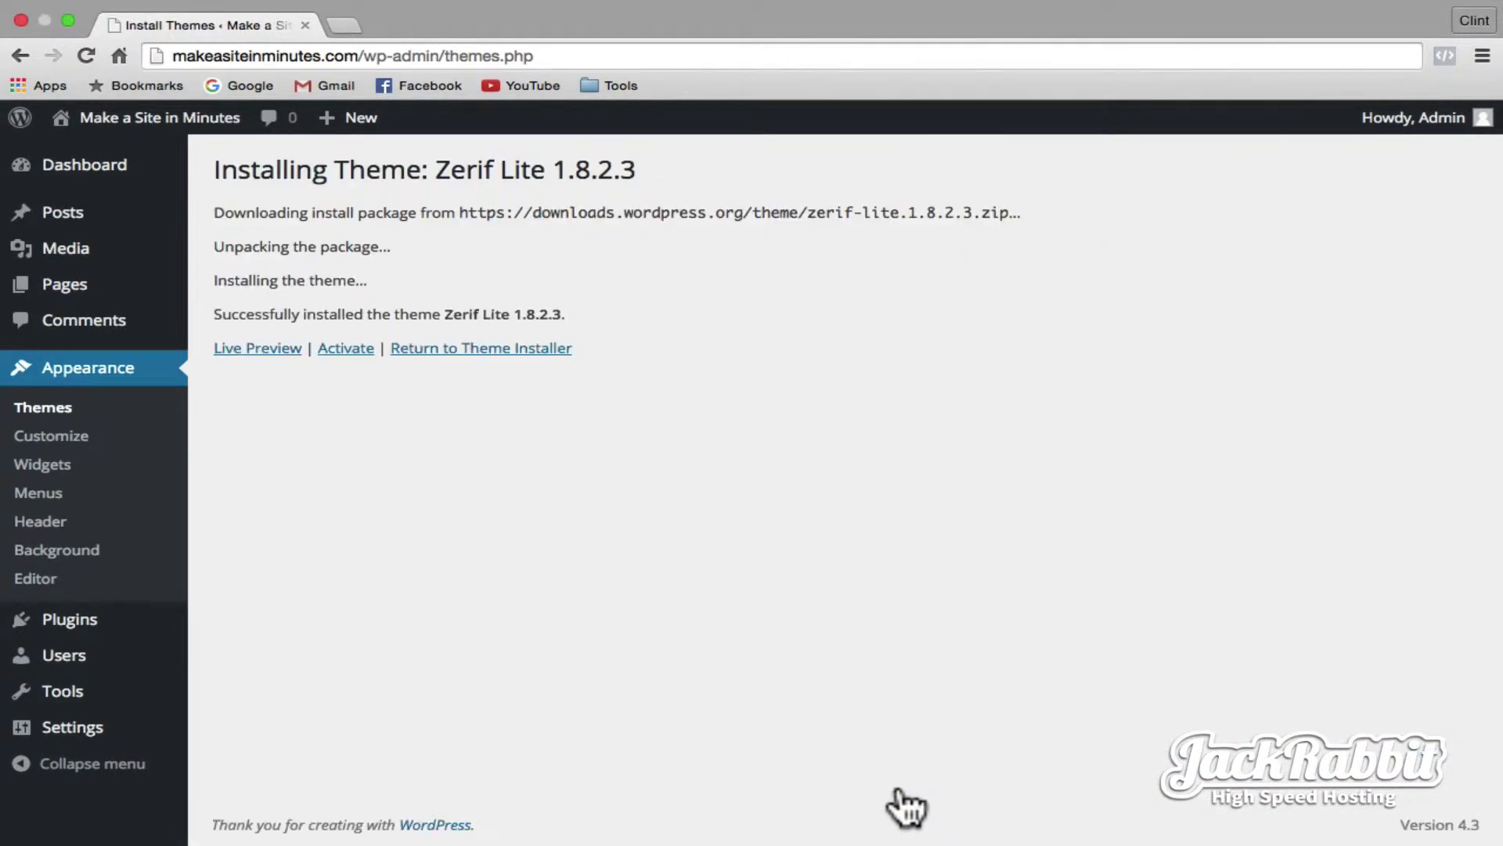
{"action": "left_click", "coordinate": [343, 352]}
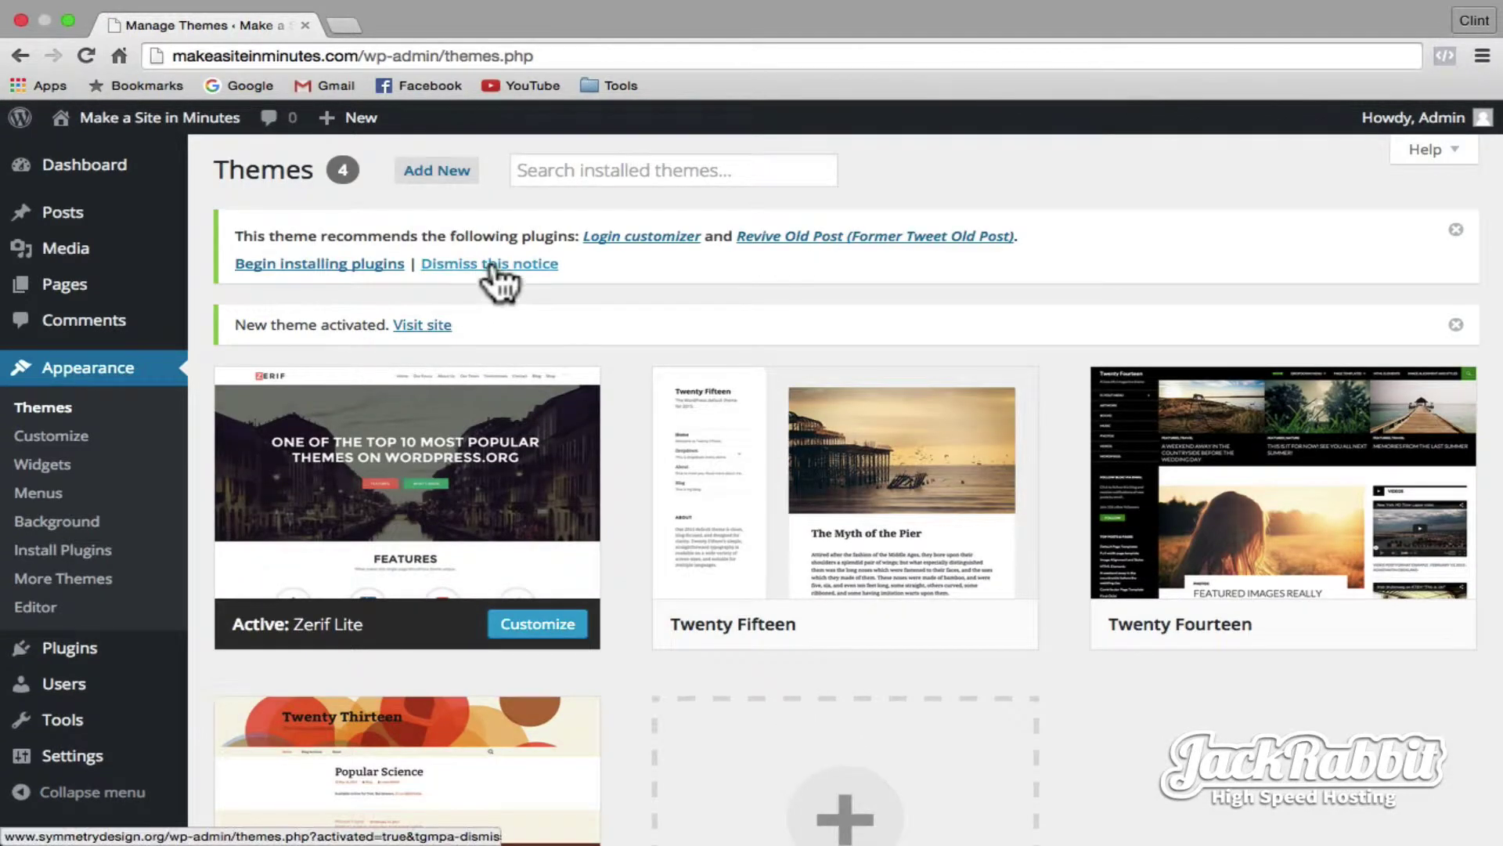
{"action": "left_click", "coordinate": [493, 267]}
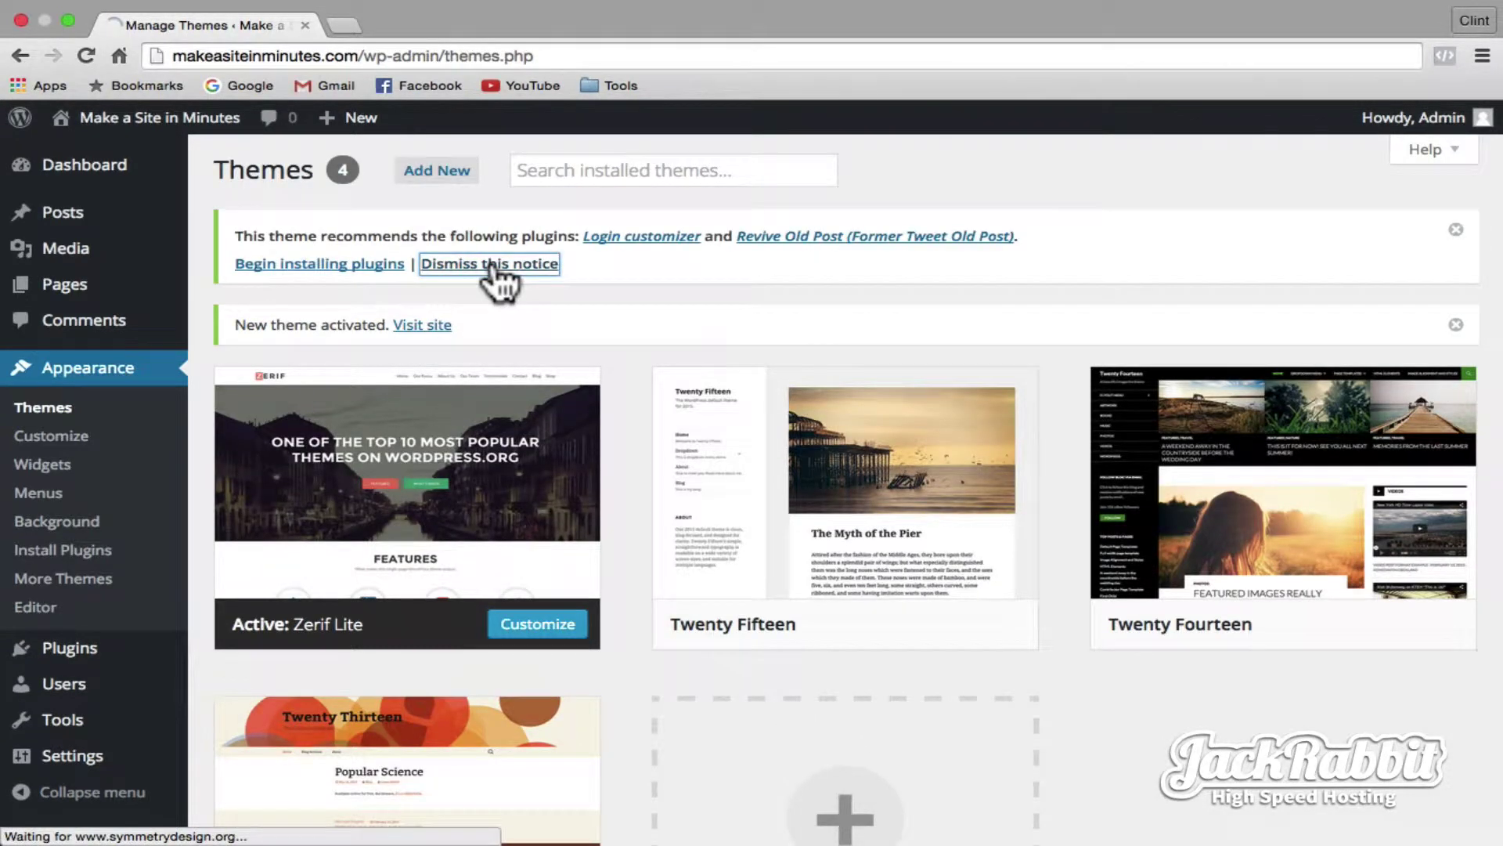
- Visit the live site and scroll through the Zerif homepage down to the Get in Touch form
{"action": "left_click", "coordinate": [210, 119]}
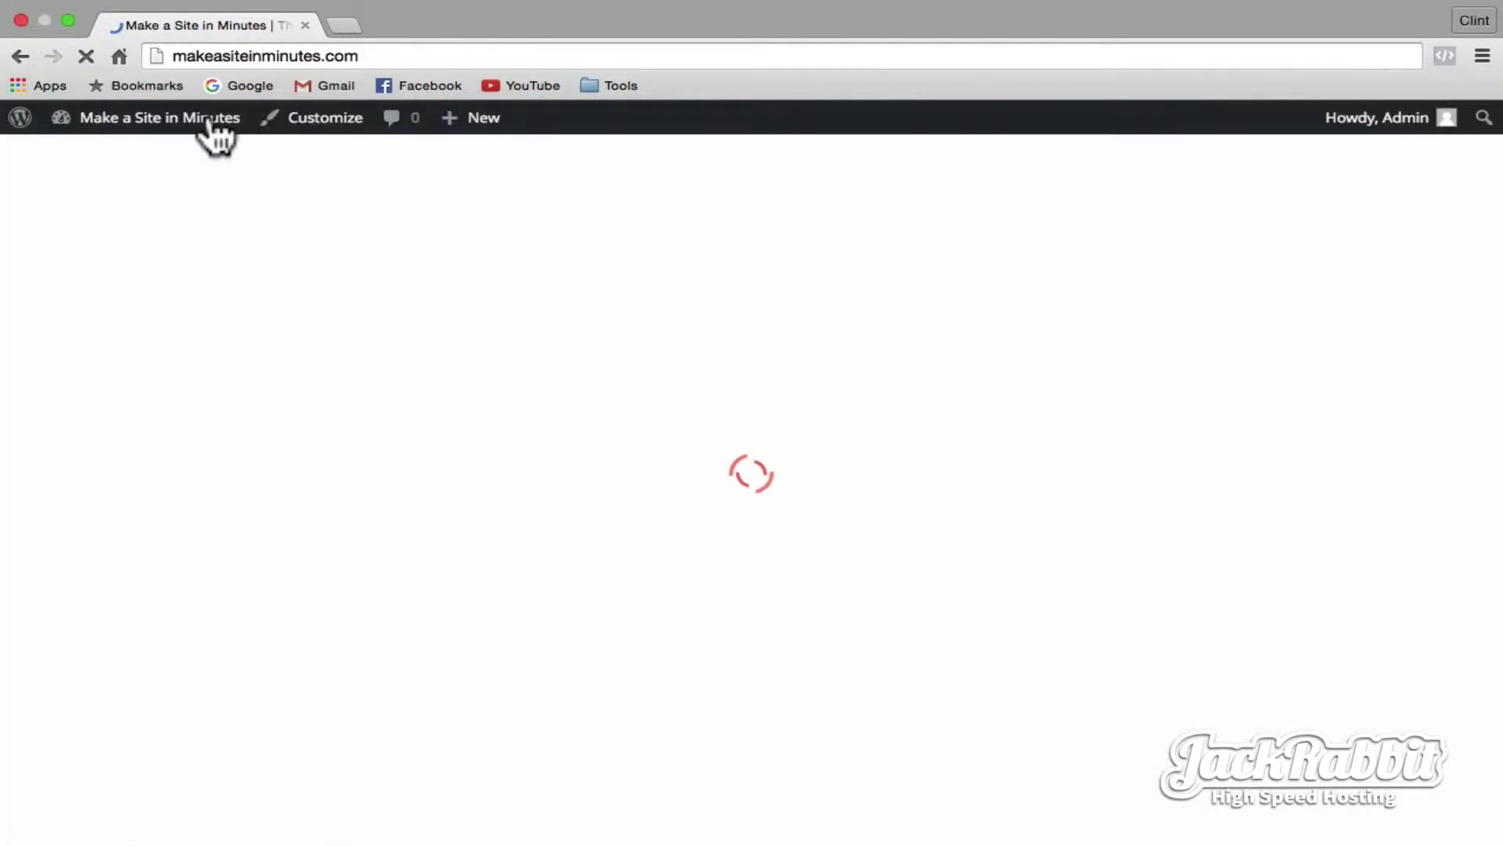
{"action": "scroll", "coordinate": [535, 368], "scroll_direction": "down", "scroll_amount": 5}
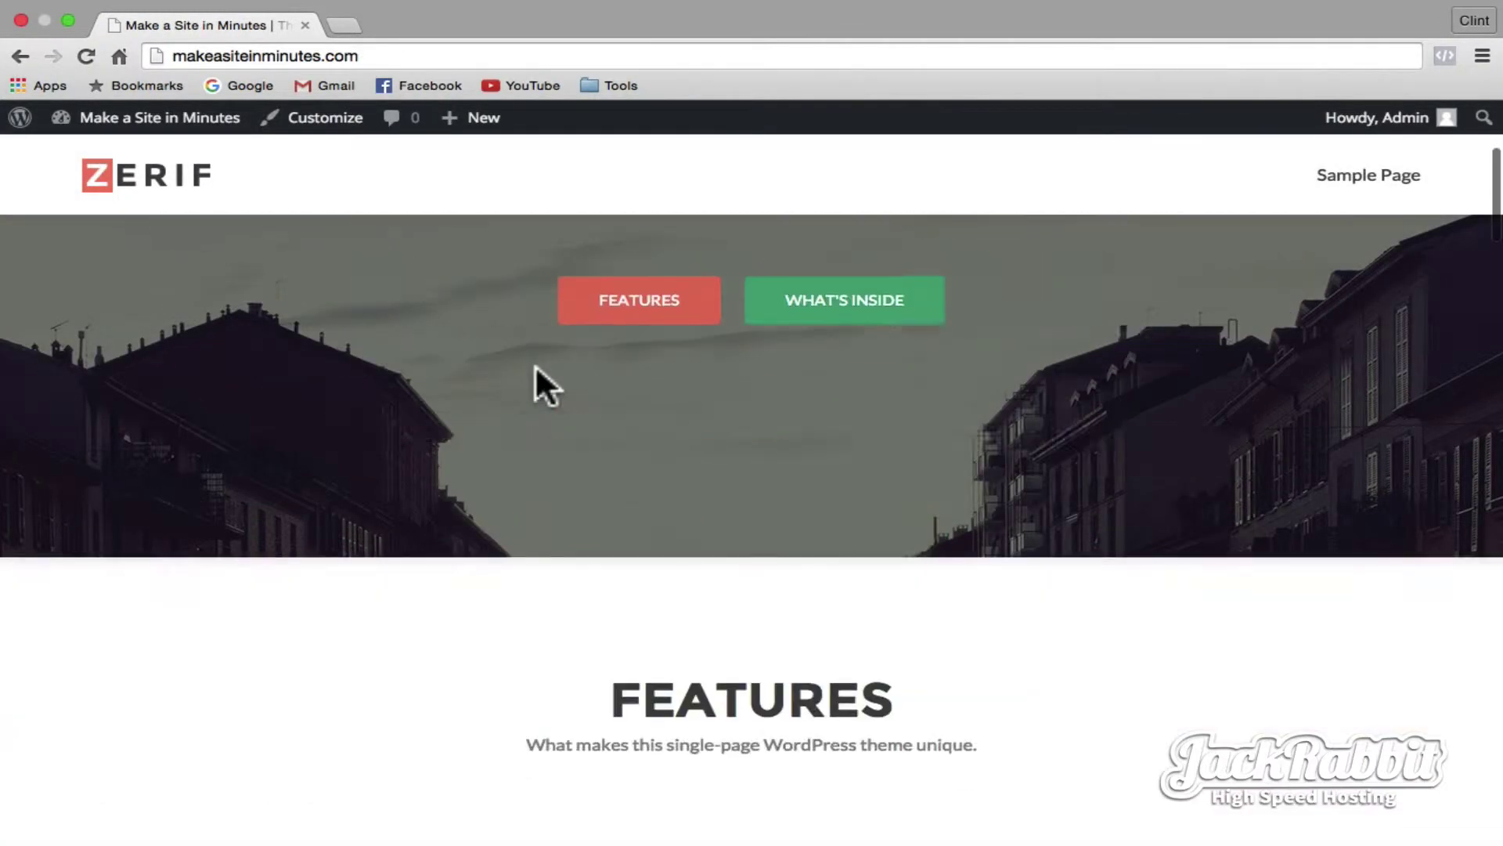
{"action": "scroll", "coordinate": [535, 367], "scroll_direction": "down", "scroll_amount": 10}
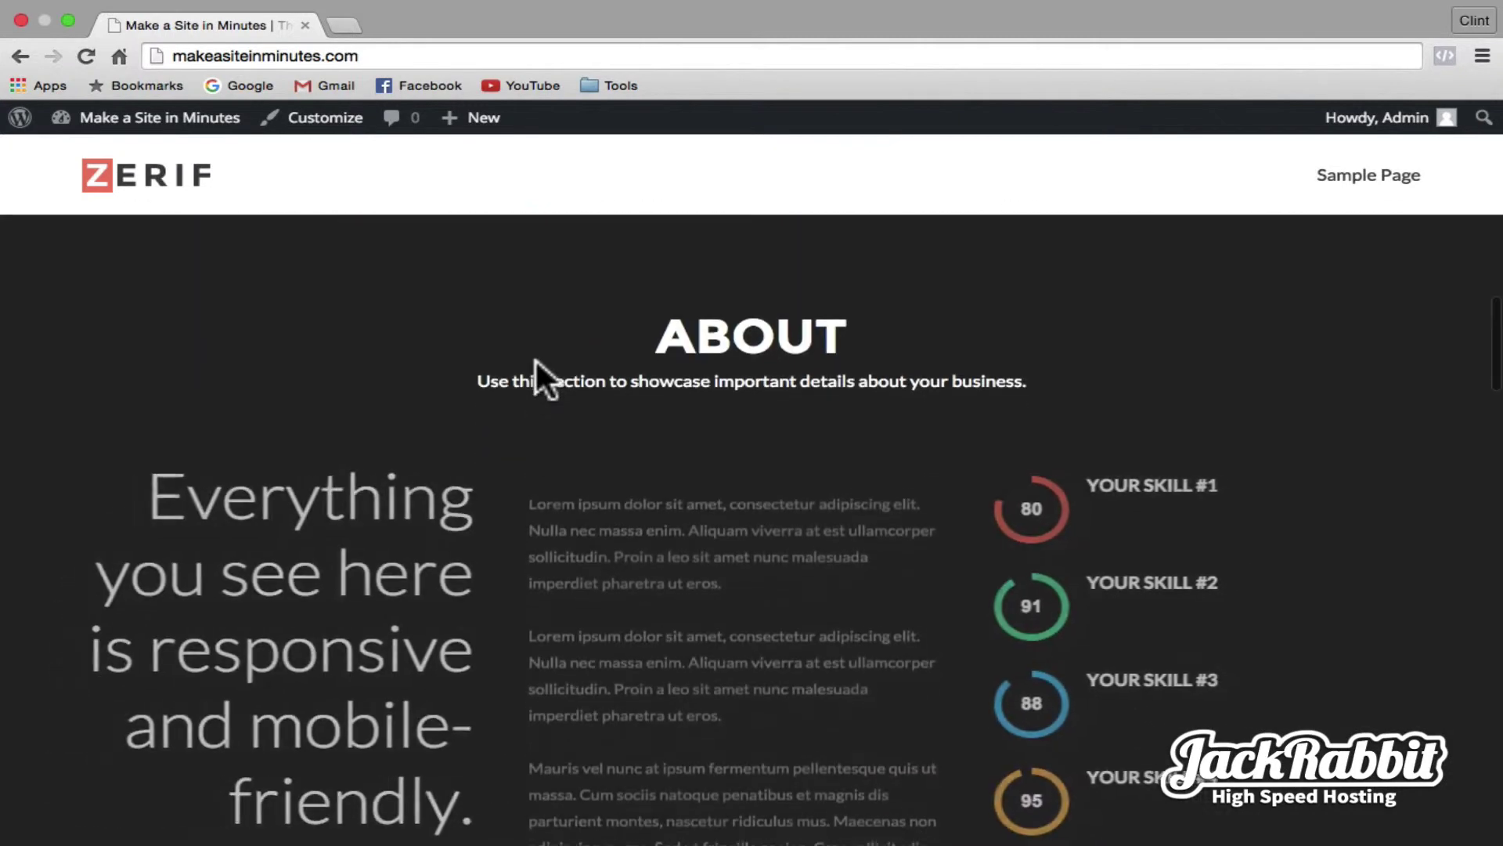
{"action": "scroll", "coordinate": [534, 358], "scroll_direction": "down", "scroll_amount": 10}
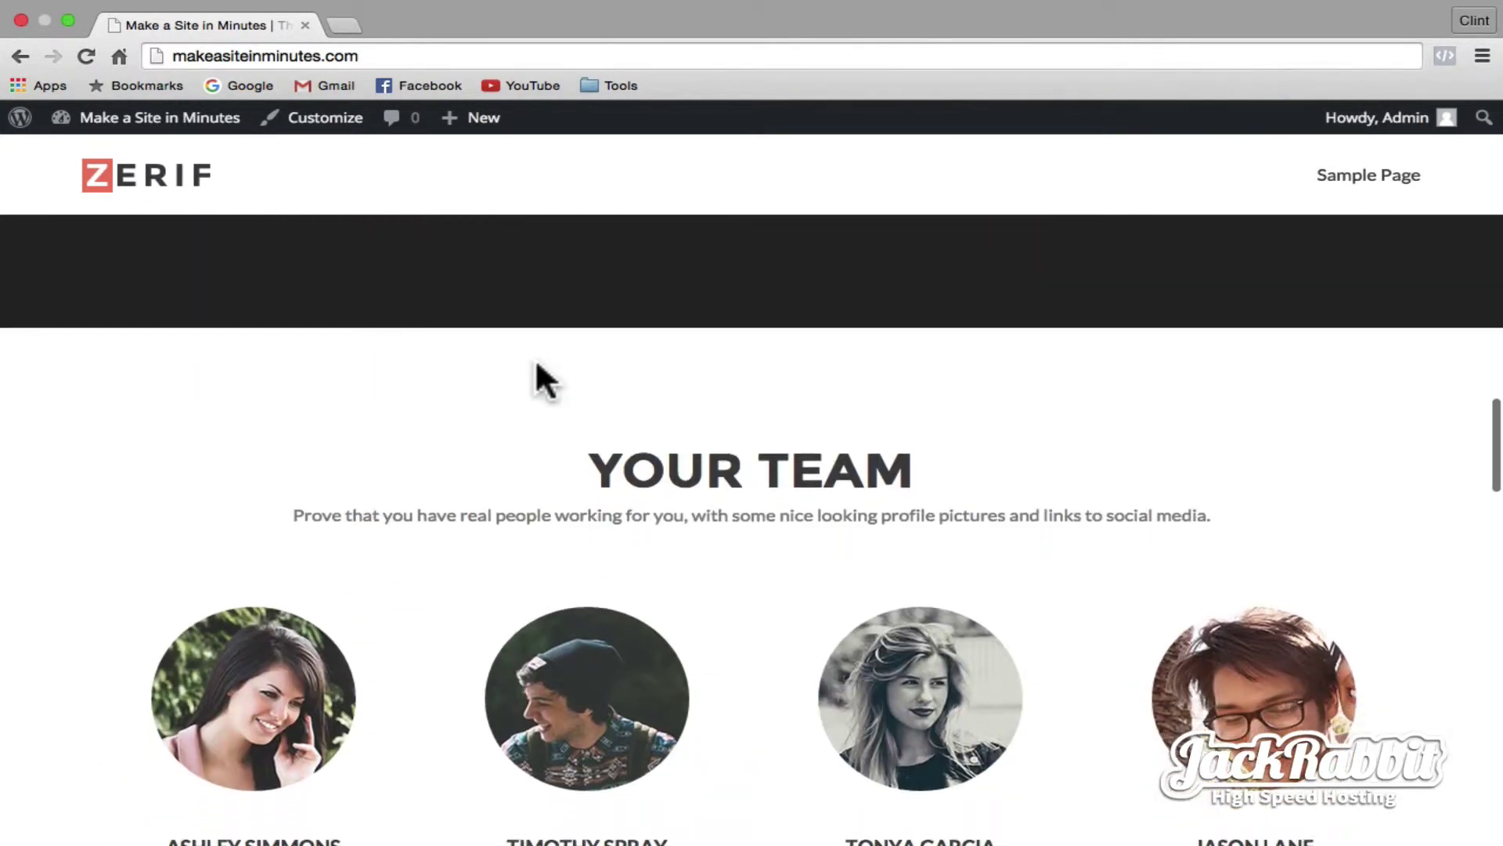
{"action": "scroll", "coordinate": [536, 364], "scroll_direction": "down", "scroll_amount": 10}
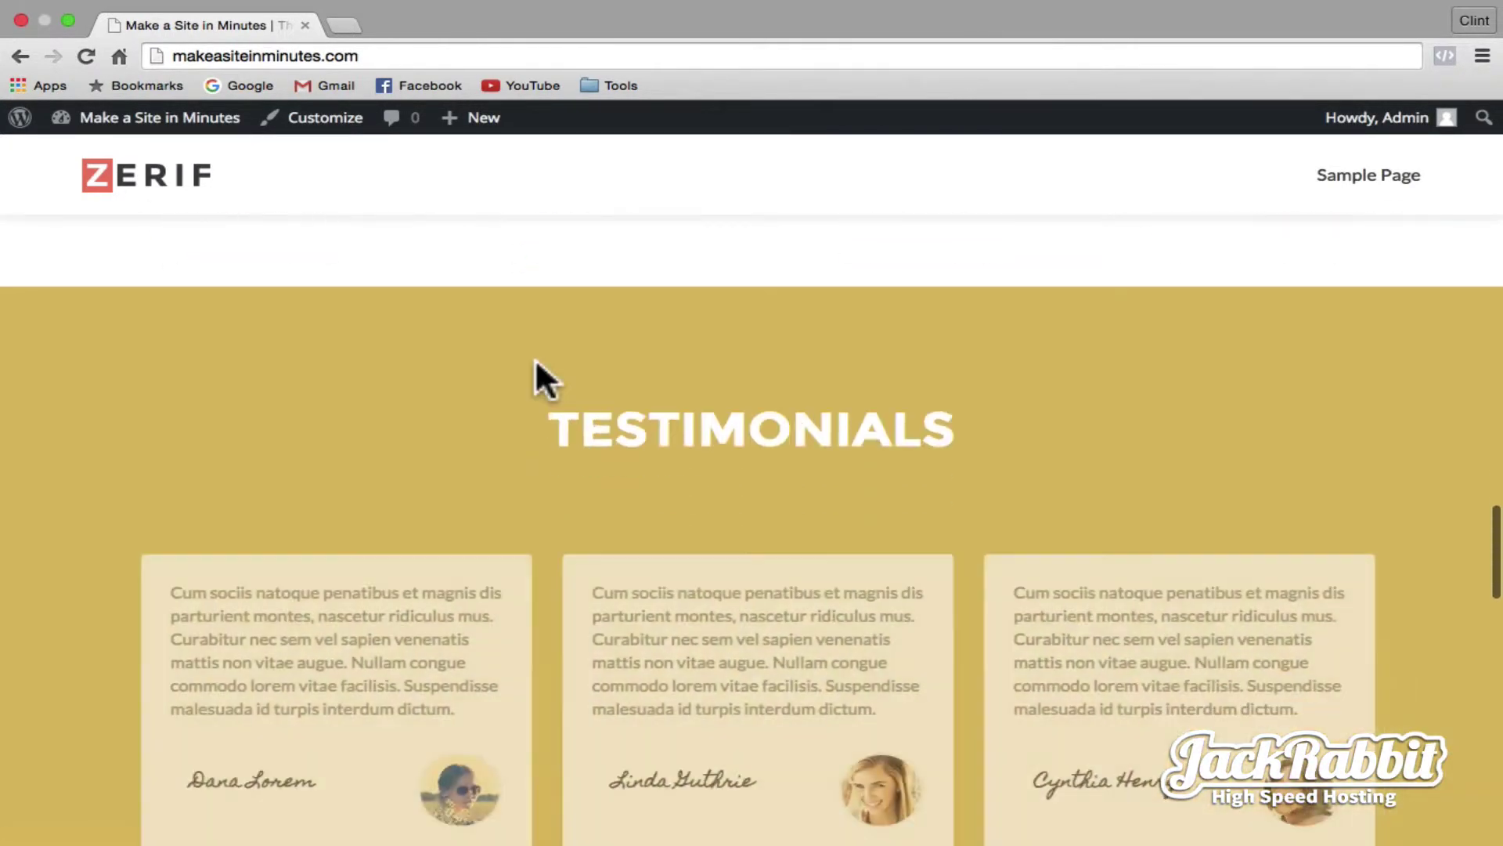
{"action": "scroll", "coordinate": [535, 361], "scroll_direction": "down", "scroll_amount": 10}
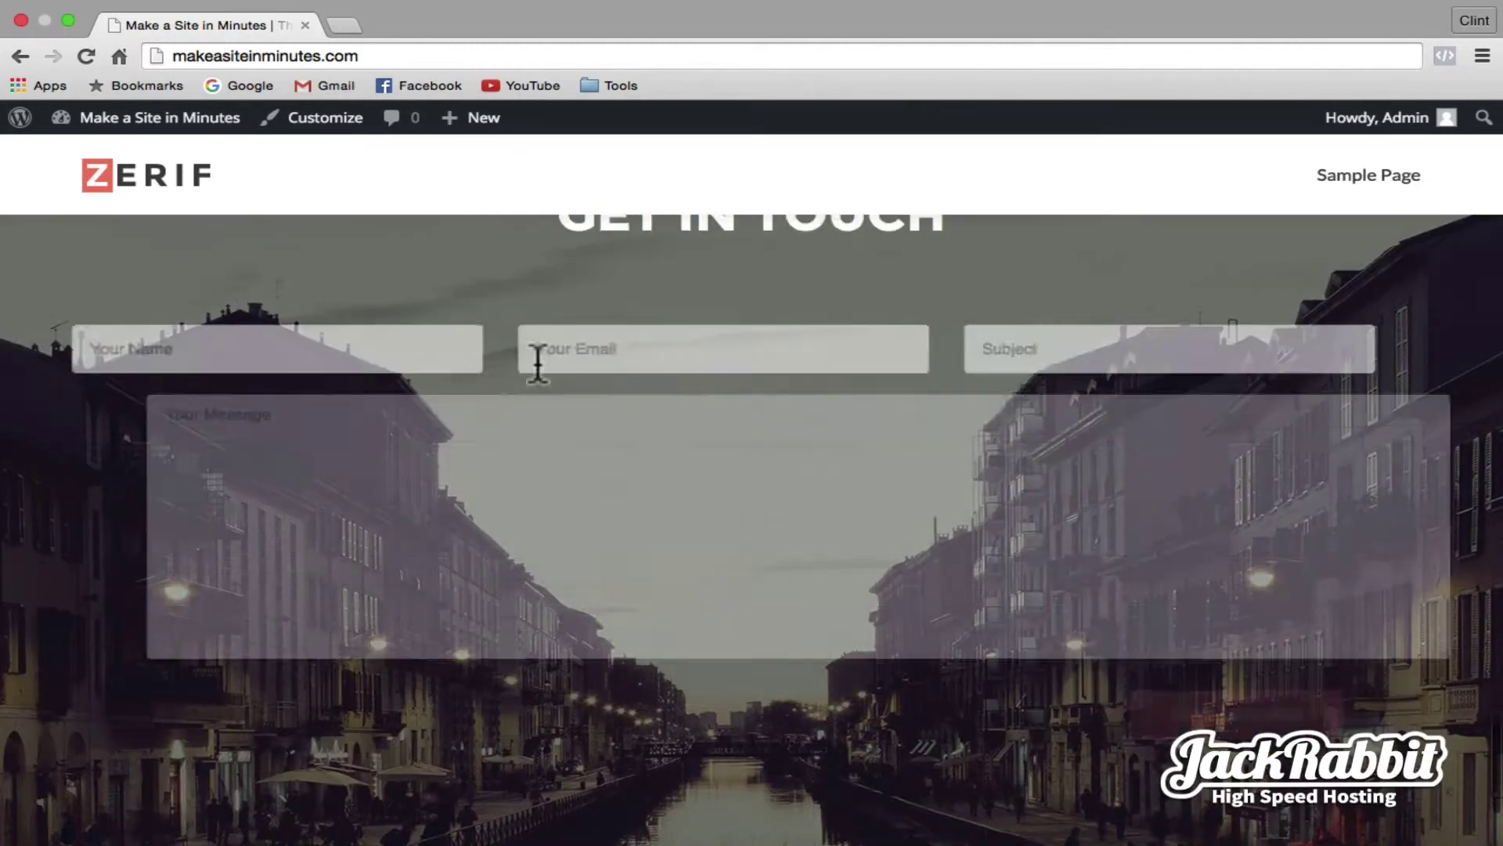
{"action": "scroll", "coordinate": [536, 360], "scroll_direction": "up", "scroll_amount": 3}
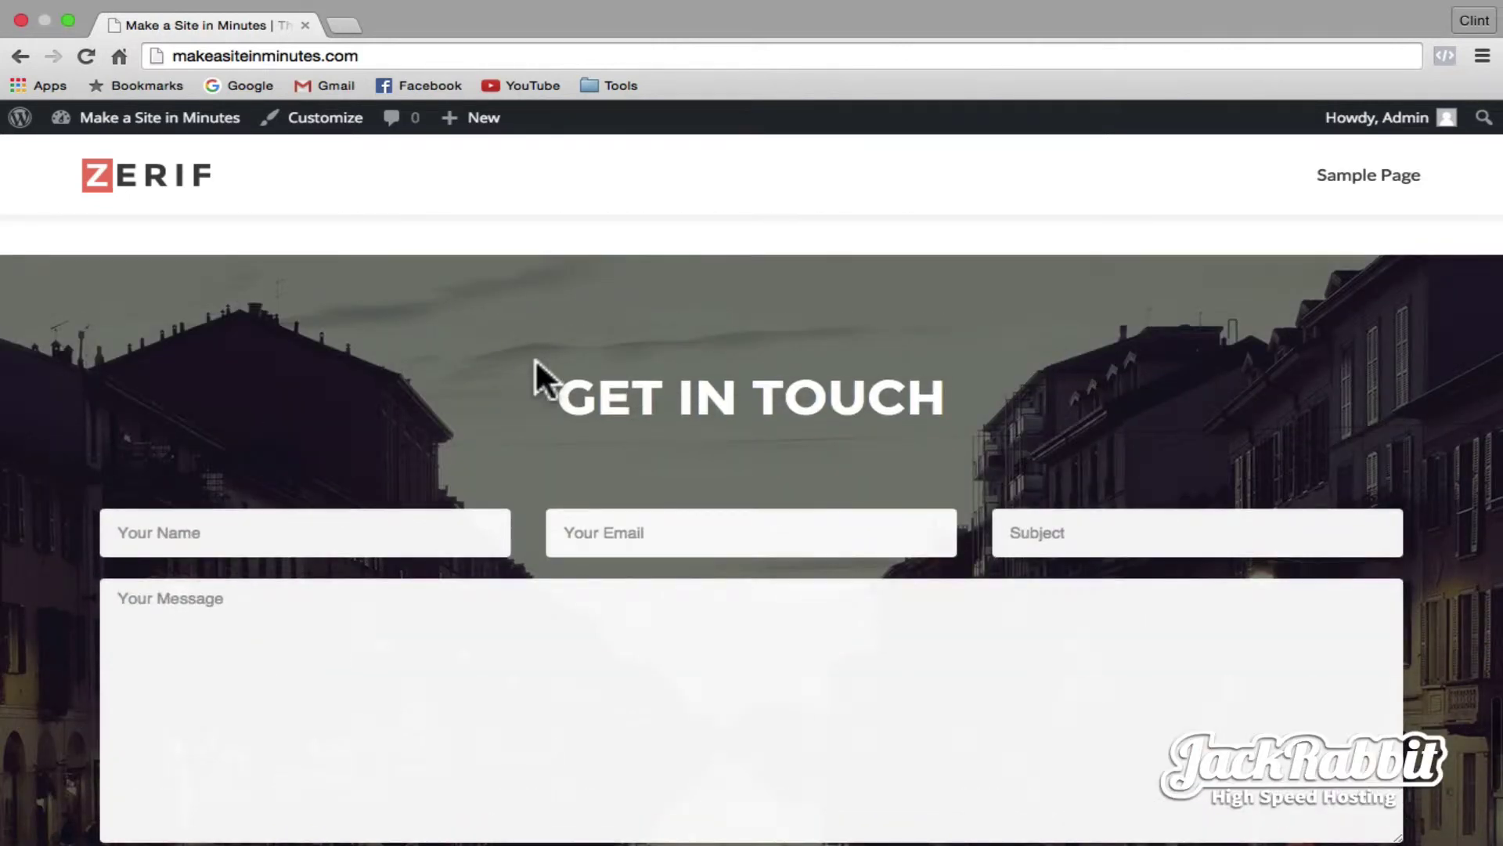
- In the Customizer's General options, upload logo.png from the Desktop and set it as the site logo
{"action": "left_click", "coordinate": [321, 119]}
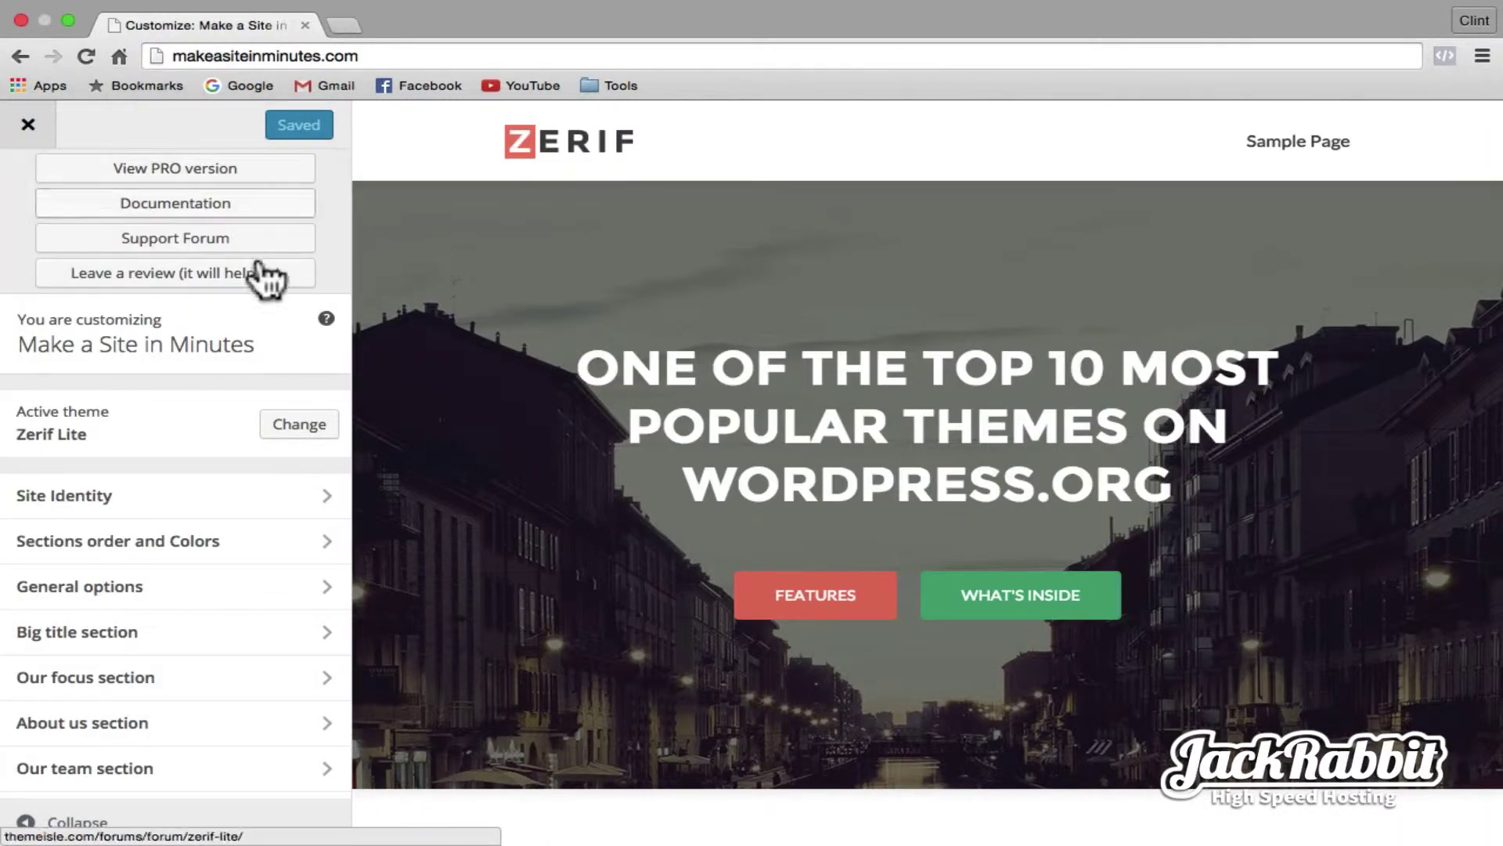
{"action": "left_click", "coordinate": [146, 595]}
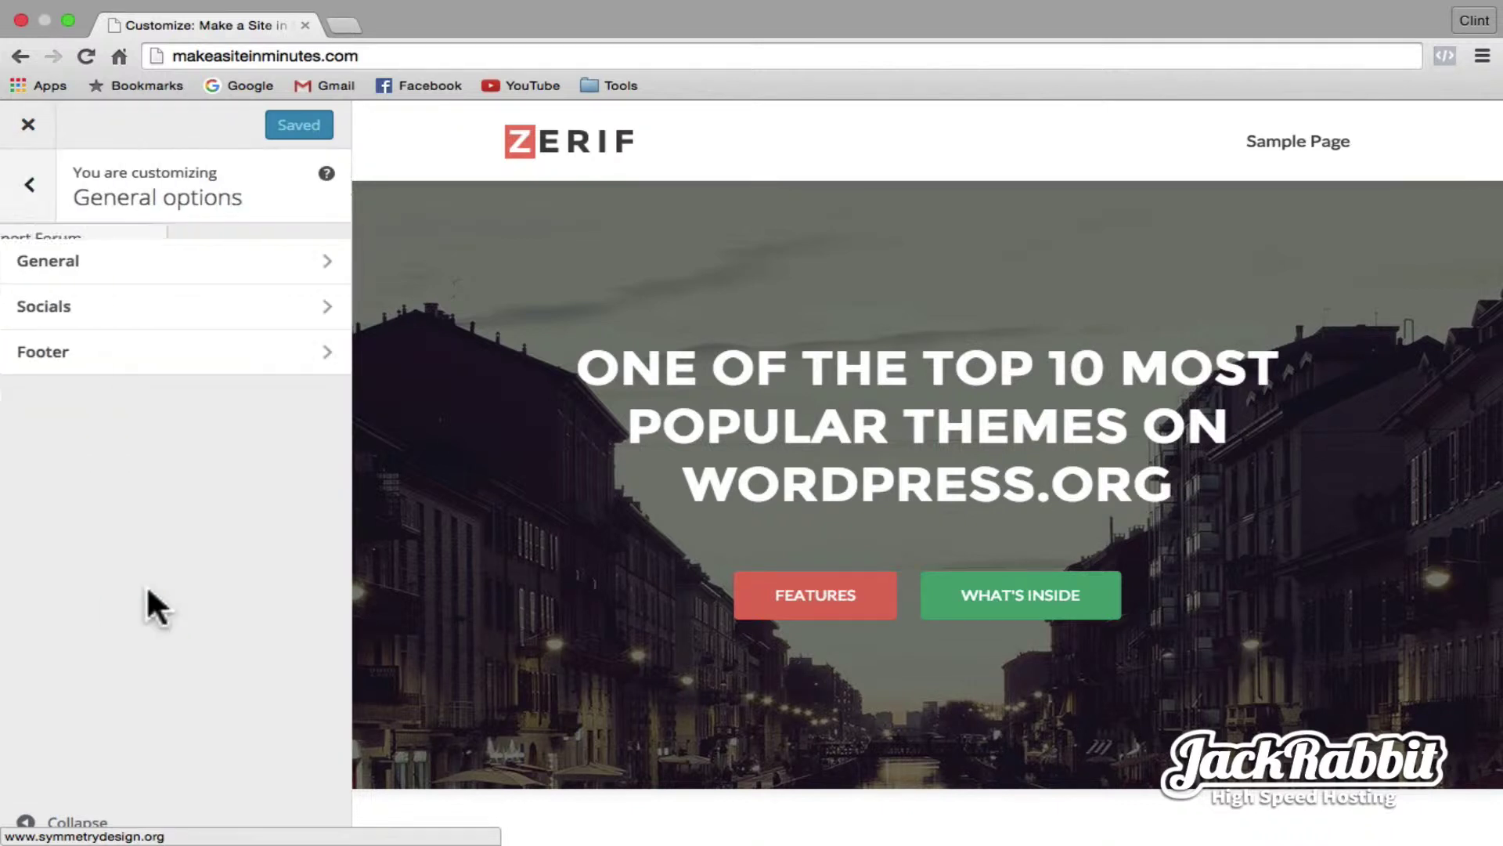
{"action": "left_click", "coordinate": [139, 270]}
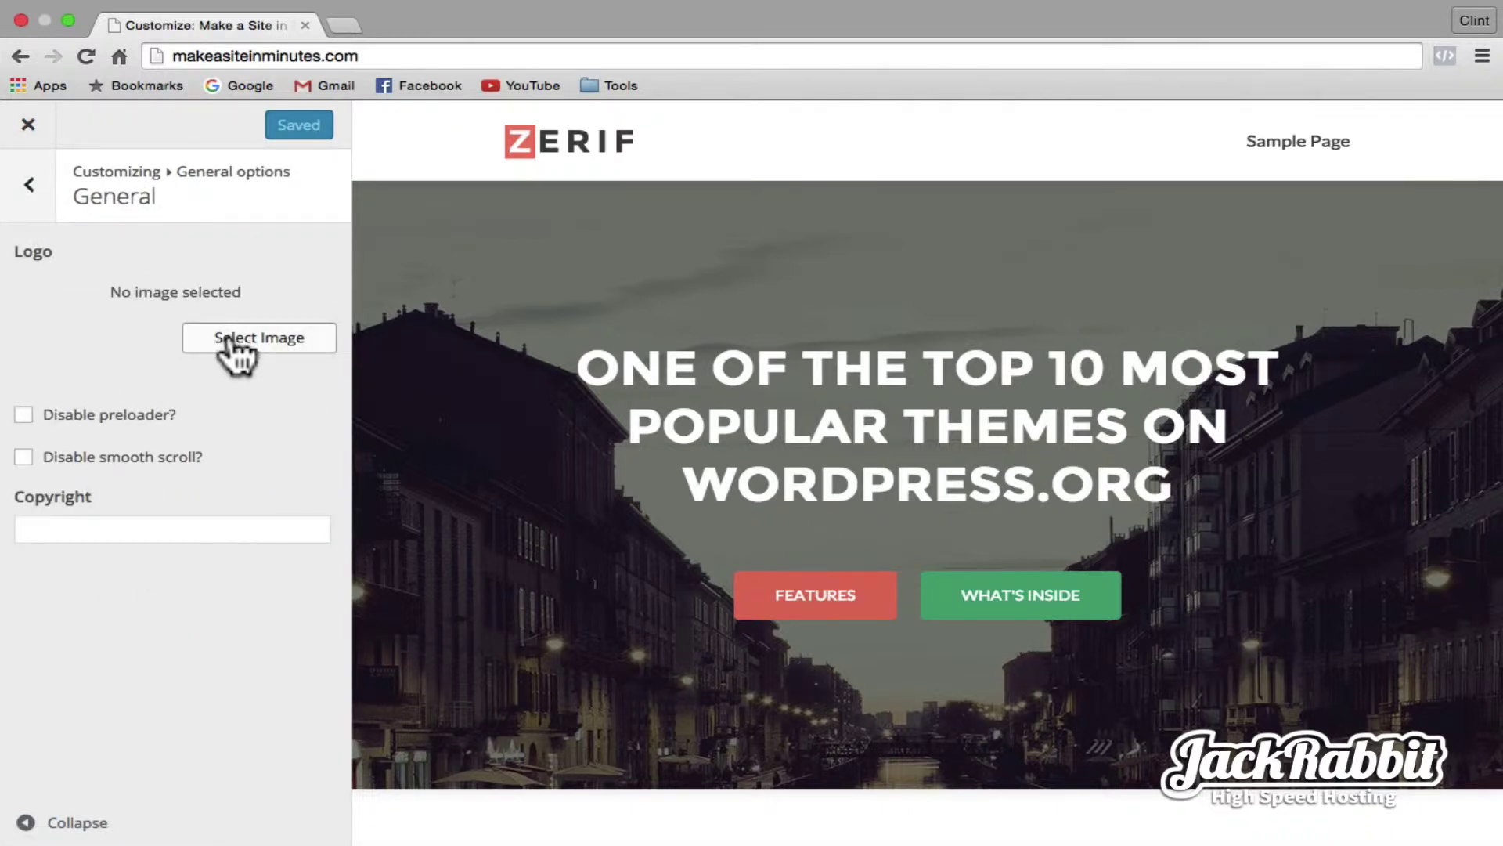
{"action": "left_click", "coordinate": [229, 339]}
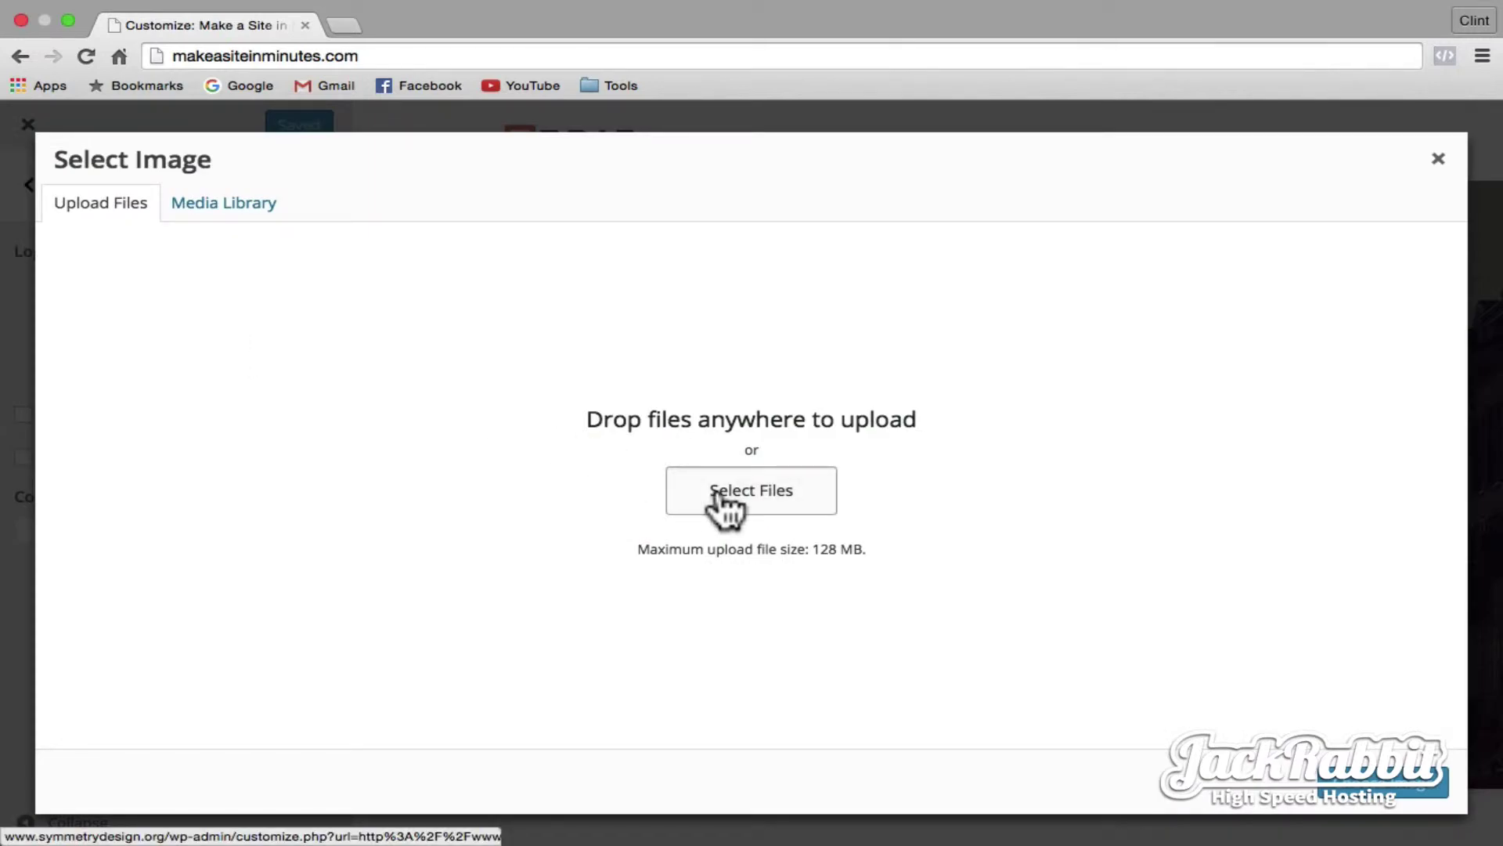
{"action": "left_click", "coordinate": [724, 505]}
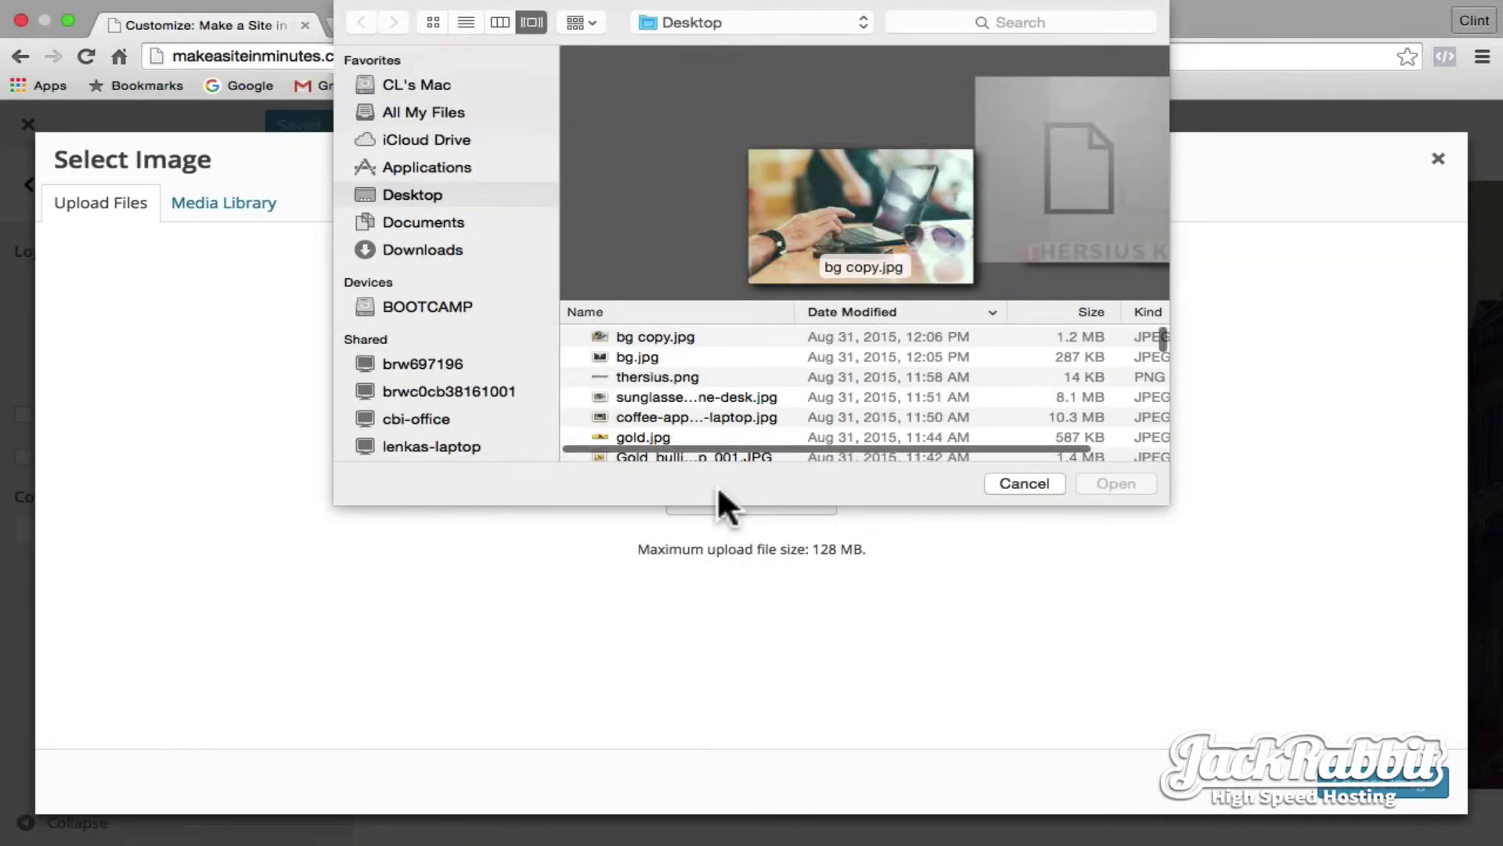
{"action": "scroll", "coordinate": [697, 393], "scroll_direction": "down", "scroll_amount": 3}
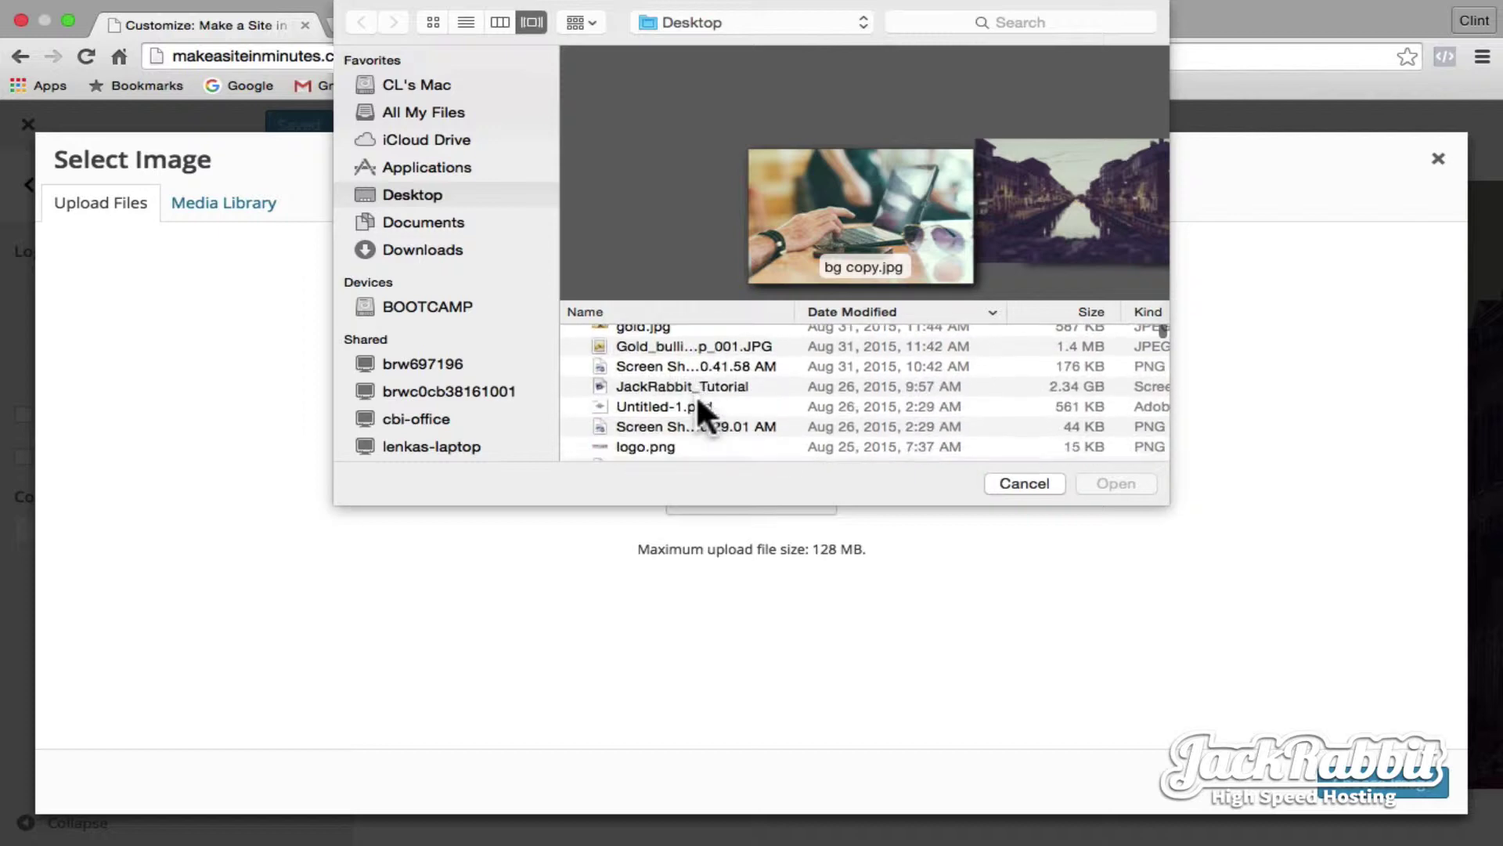
{"action": "scroll", "coordinate": [697, 393], "scroll_direction": "down", "scroll_amount": 2}
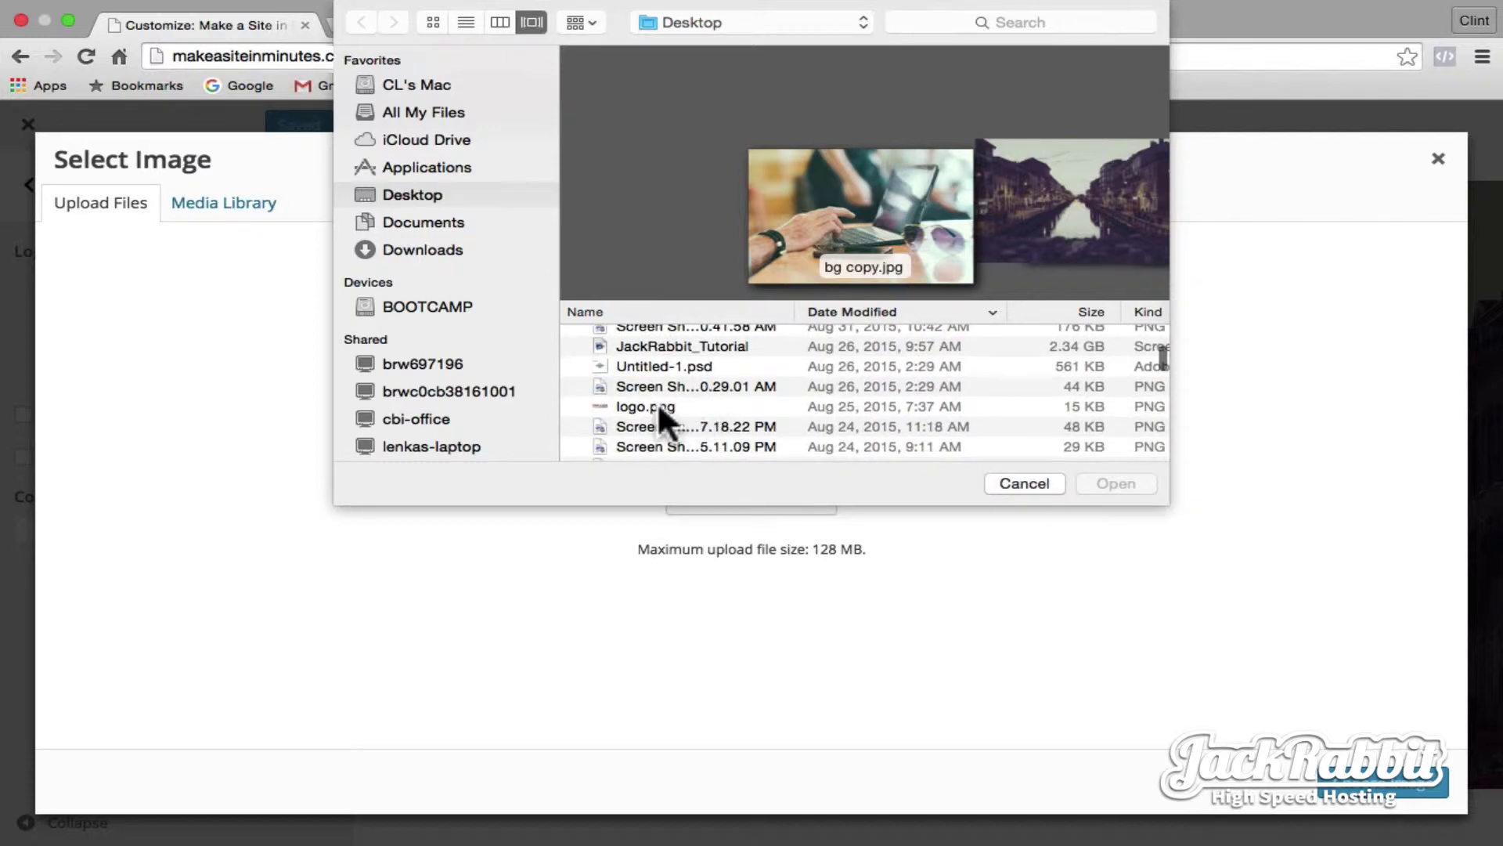
{"action": "left_click", "coordinate": [659, 408]}
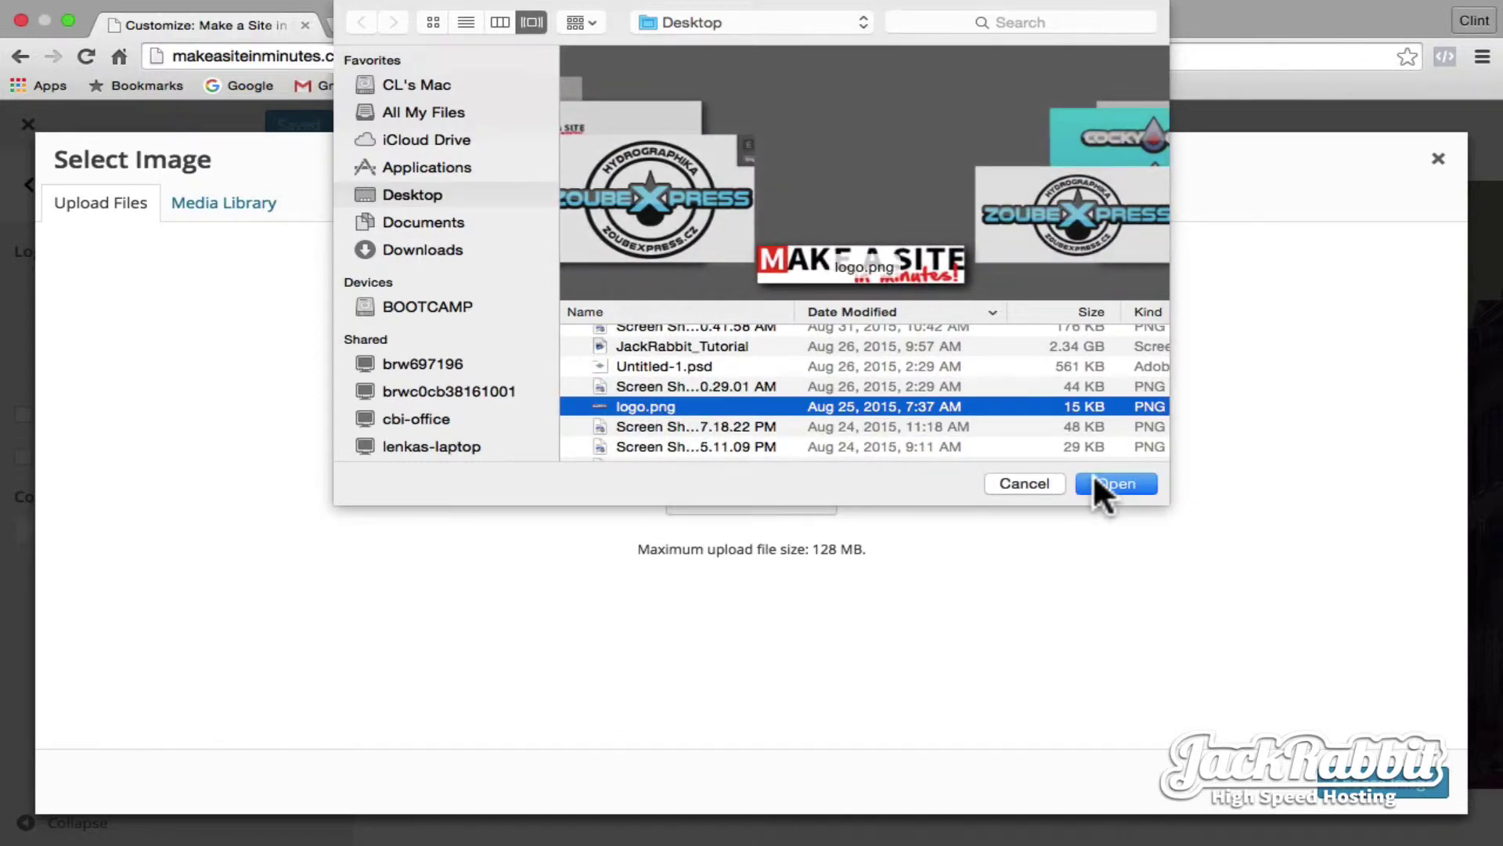
{"action": "left_click", "coordinate": [1094, 479]}
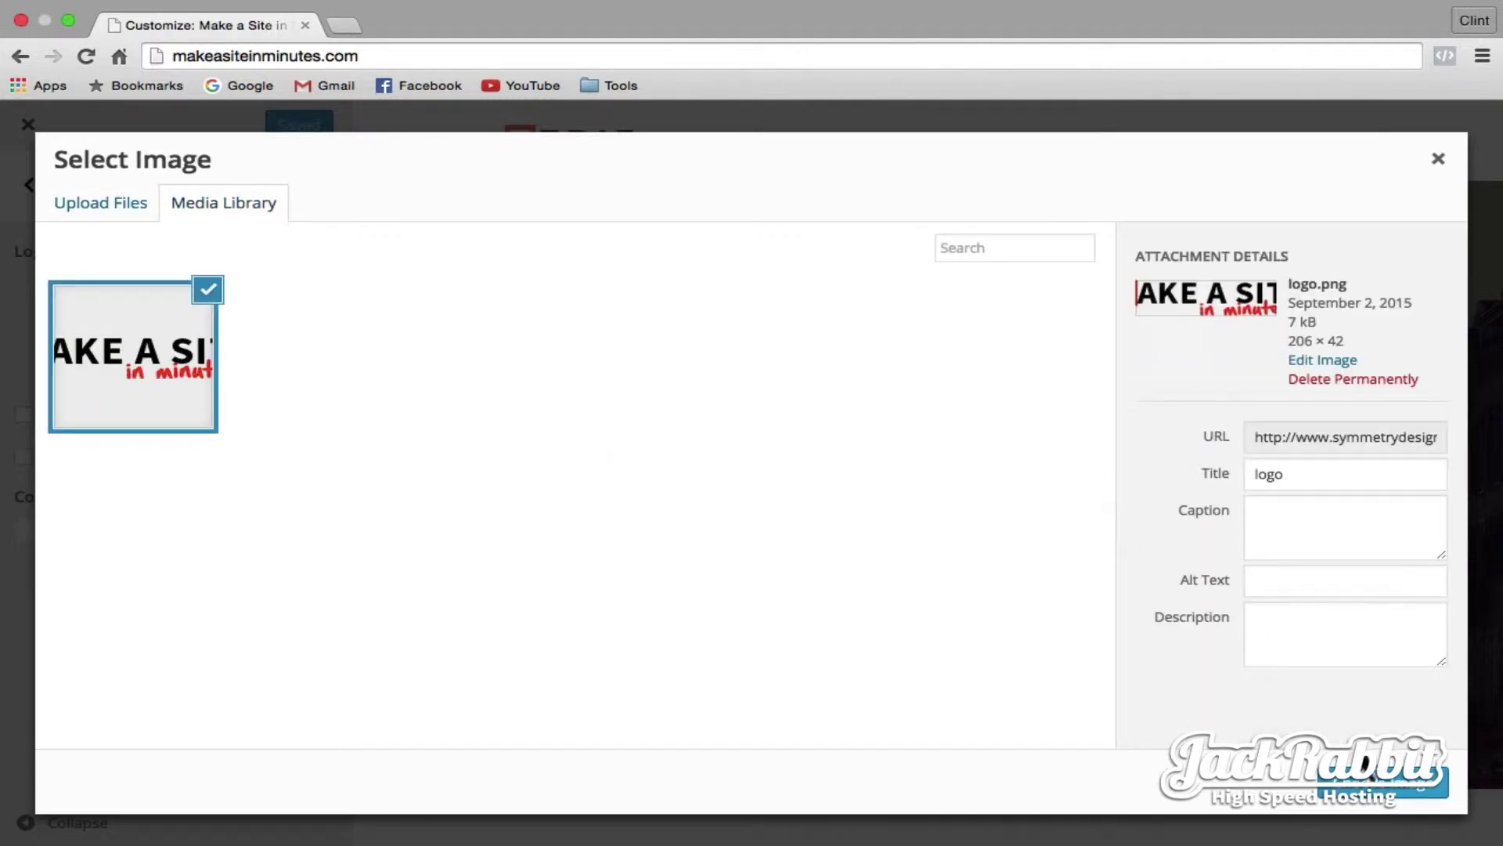
{"action": "left_click", "coordinate": [1384, 797]}
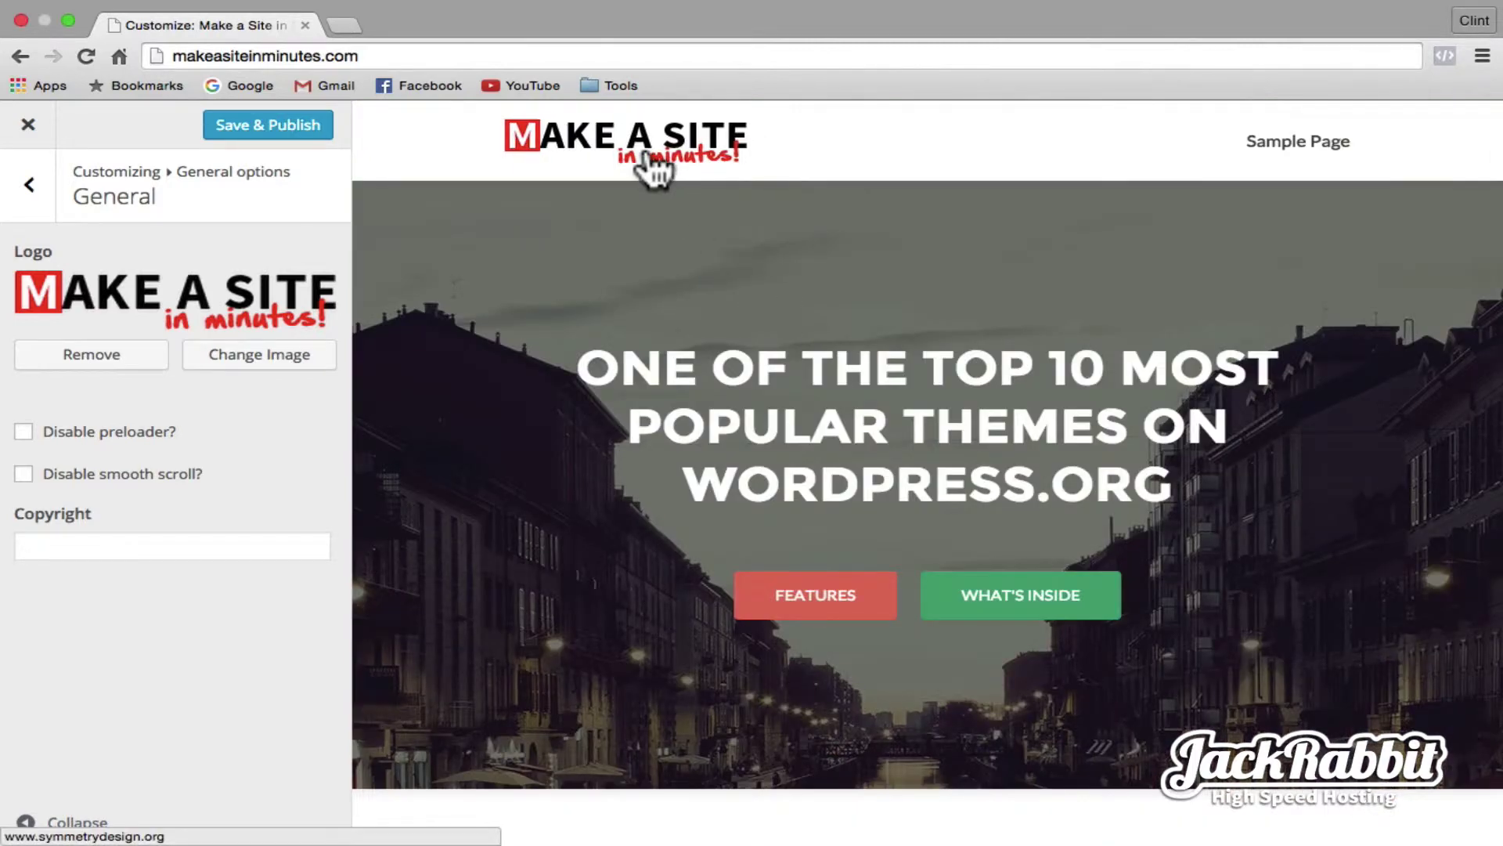
{"action": "left_click_drag", "start_coordinate": [581, 366], "coordinate": [1172, 484]}
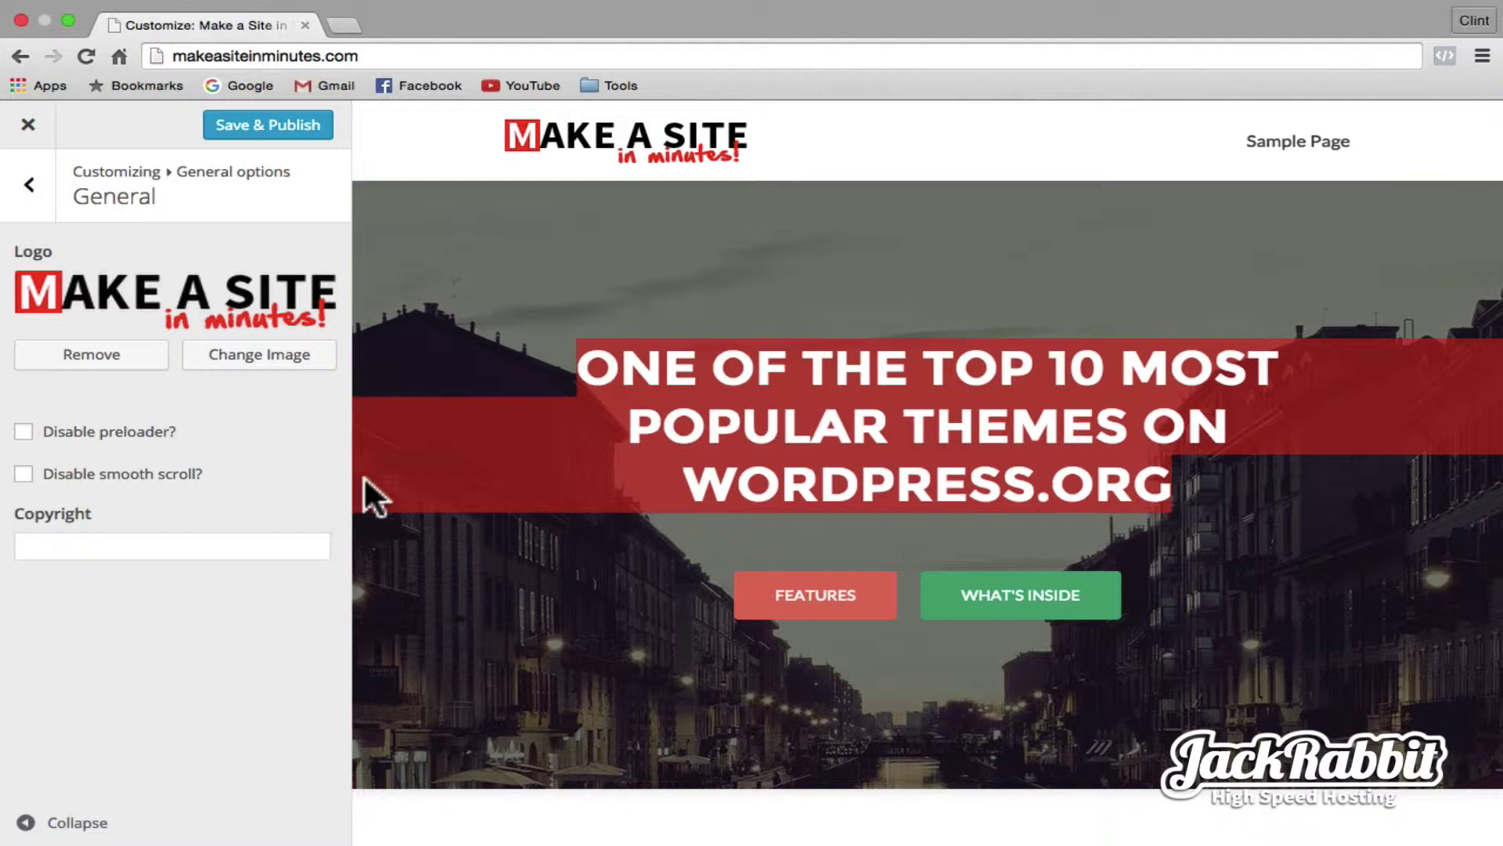
- In the Customizer's Big title section, change the title to 'Make this website in 10 minutes for 1 dollar'
{"action": "left_click", "coordinate": [44, 186]}
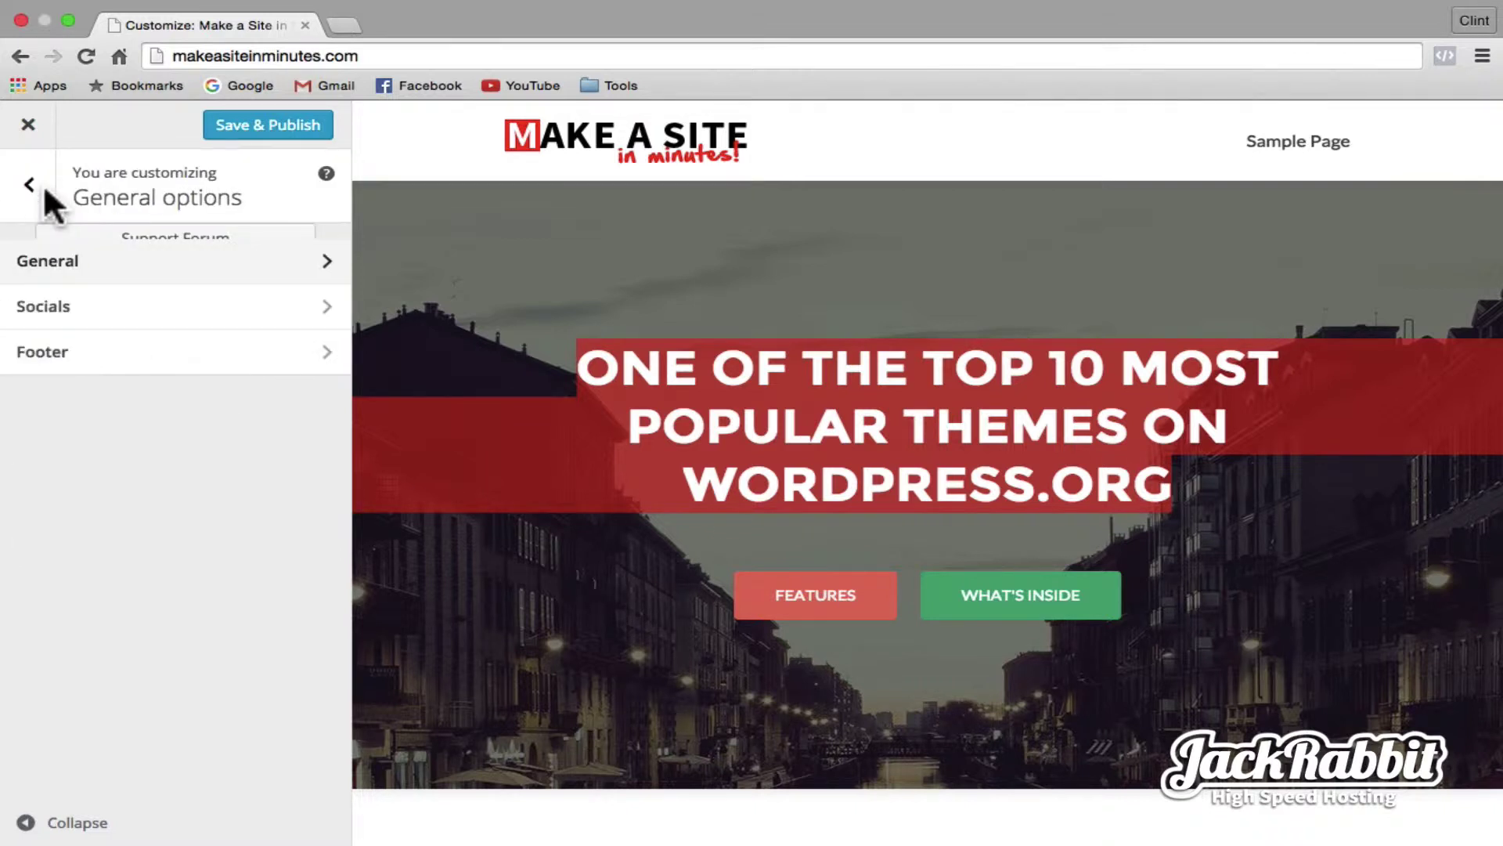
{"action": "left_click", "coordinate": [39, 185]}
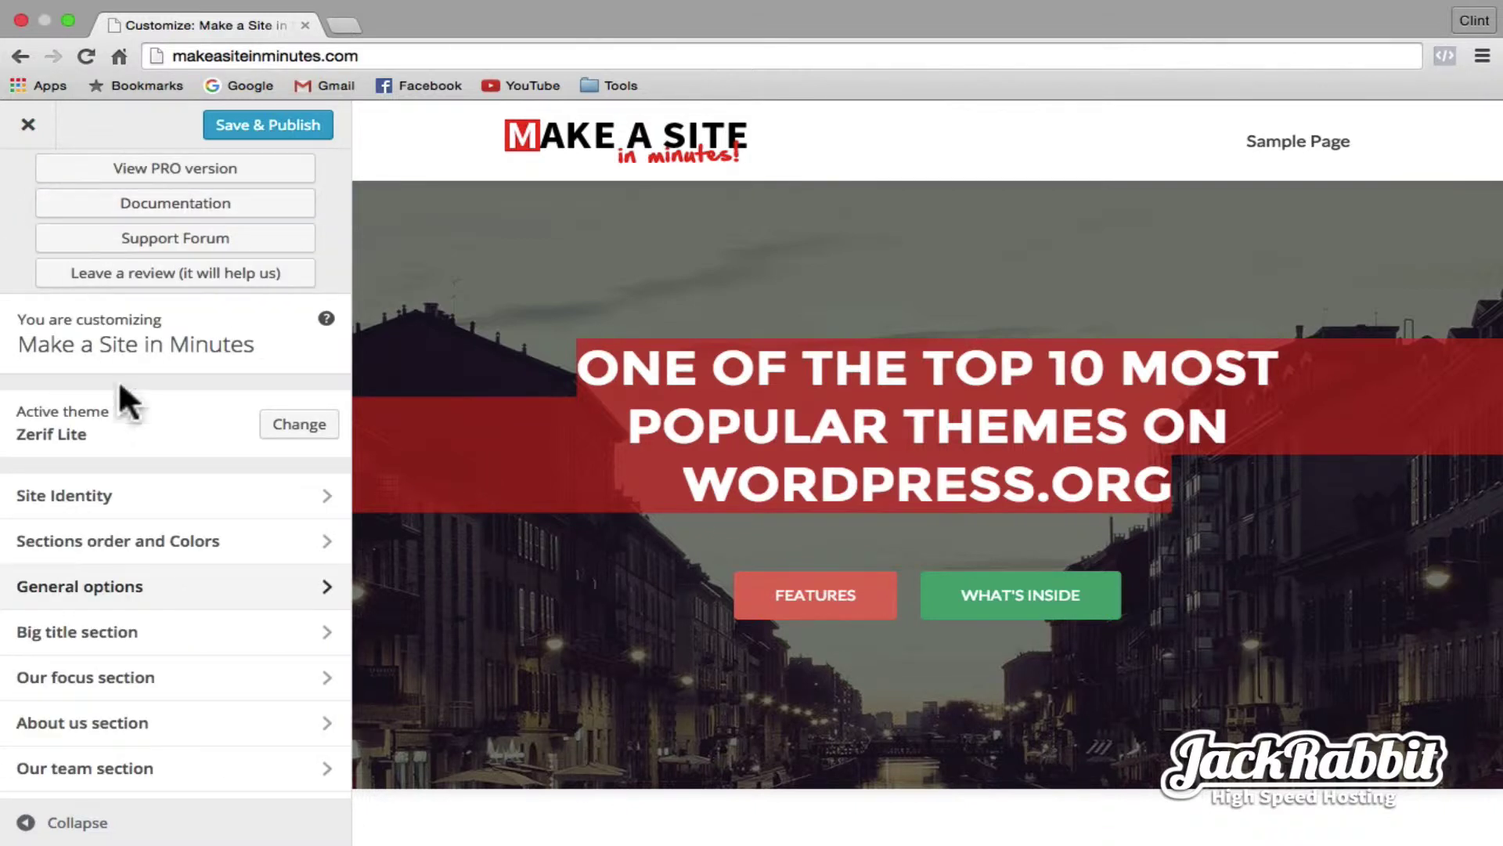
{"action": "left_click", "coordinate": [134, 634]}
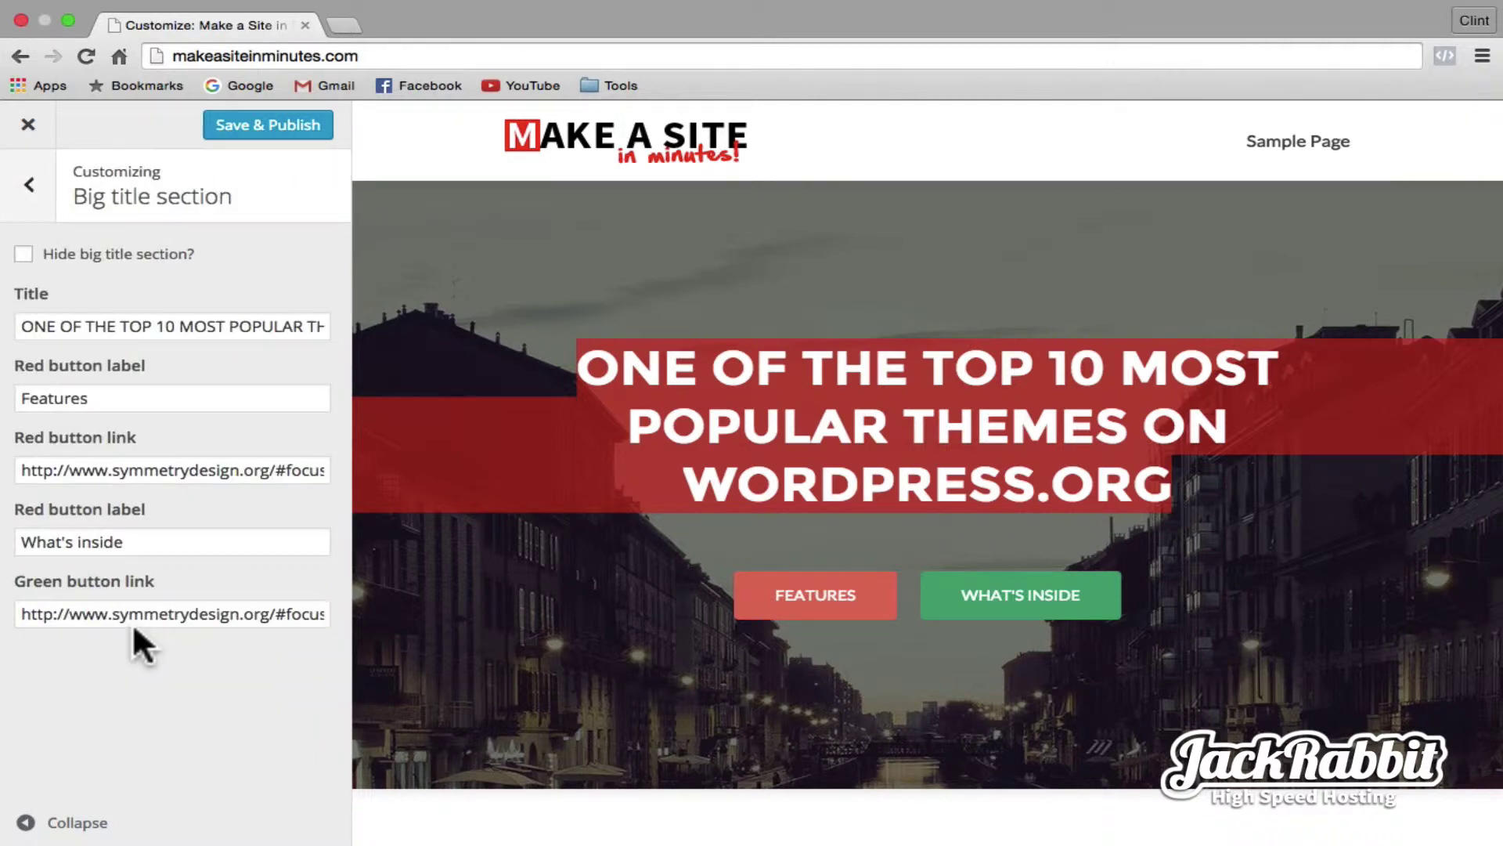
{"action": "triple_click", "coordinate": [161, 326]}
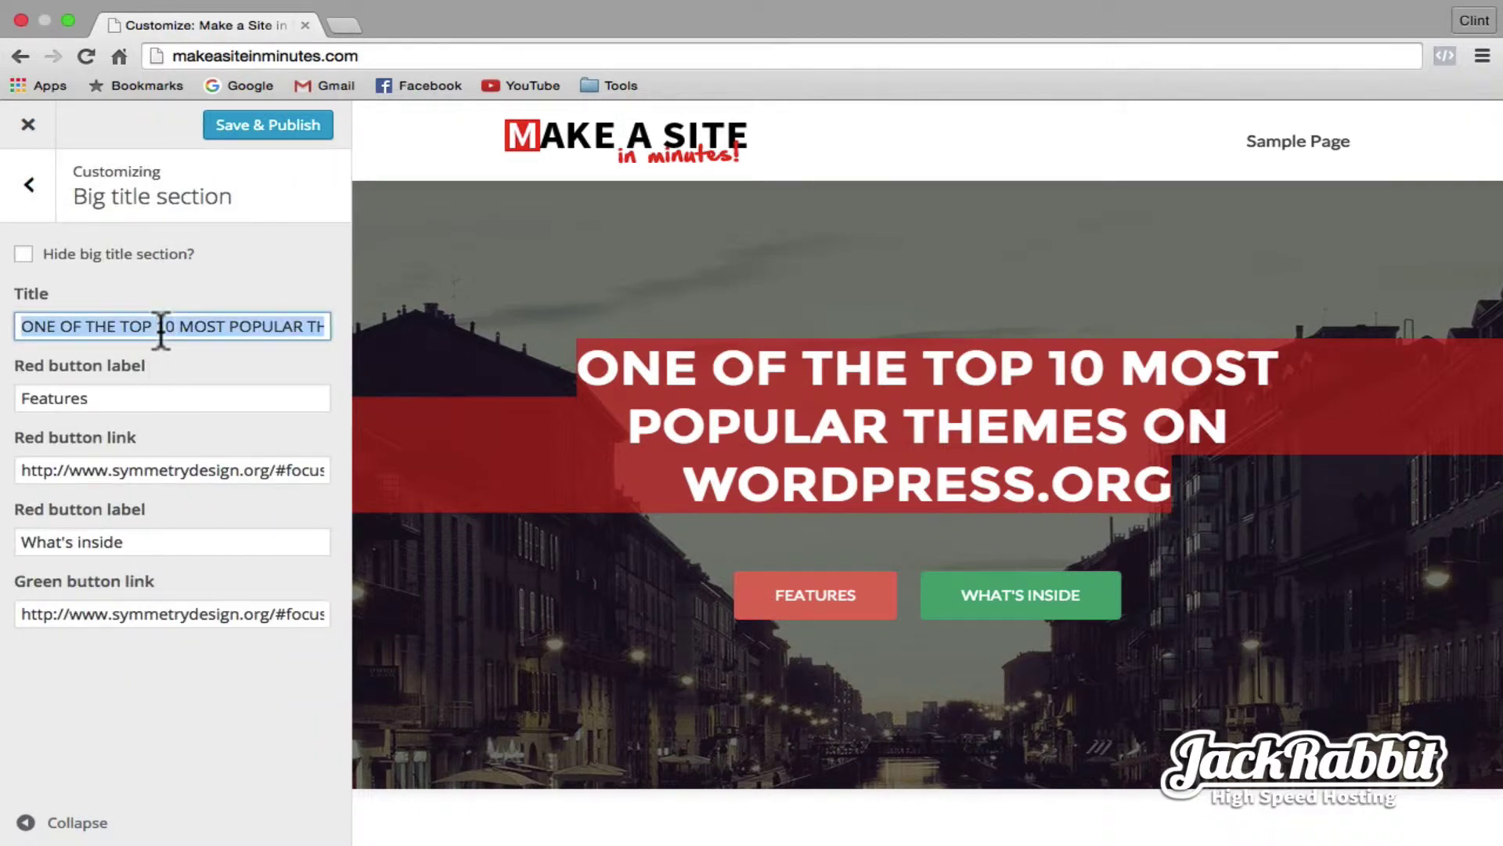
{"action": "type", "text": "Make this websi"}
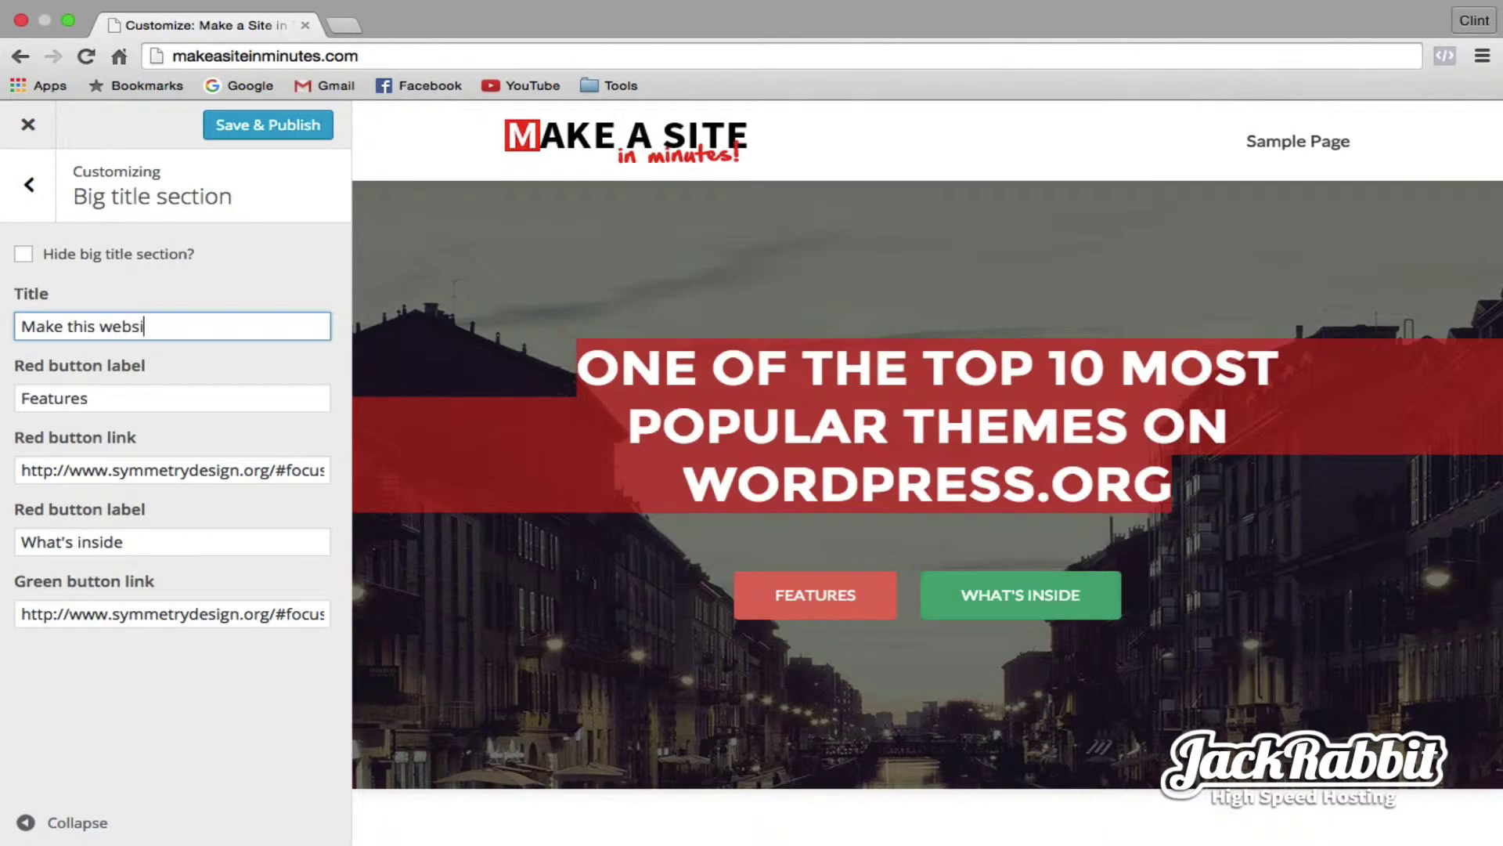
{"action": "type", "text": "te in 10 minute"}
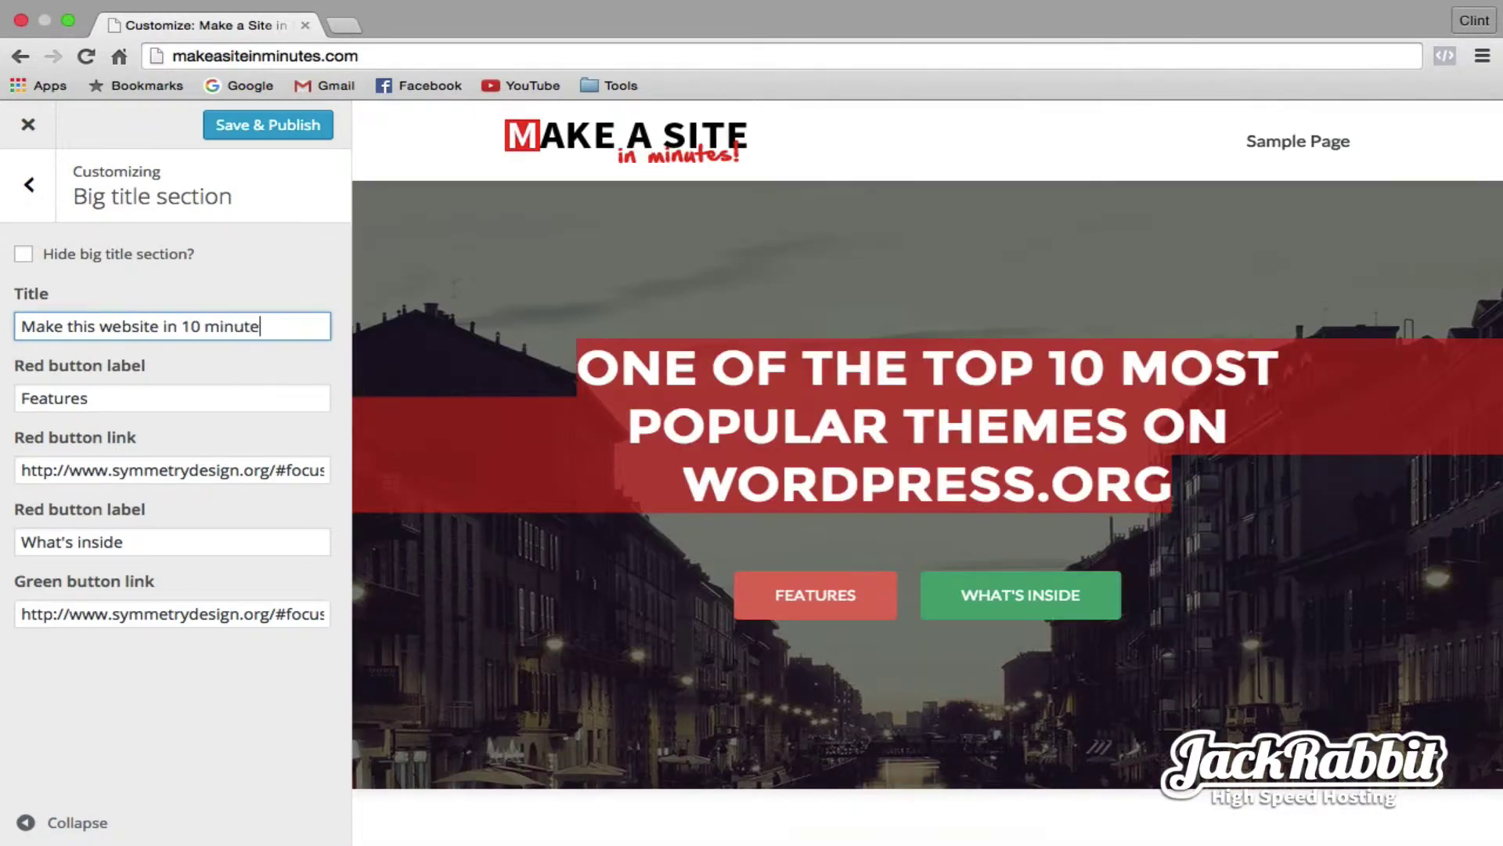
{"action": "type", "text": "s for "}
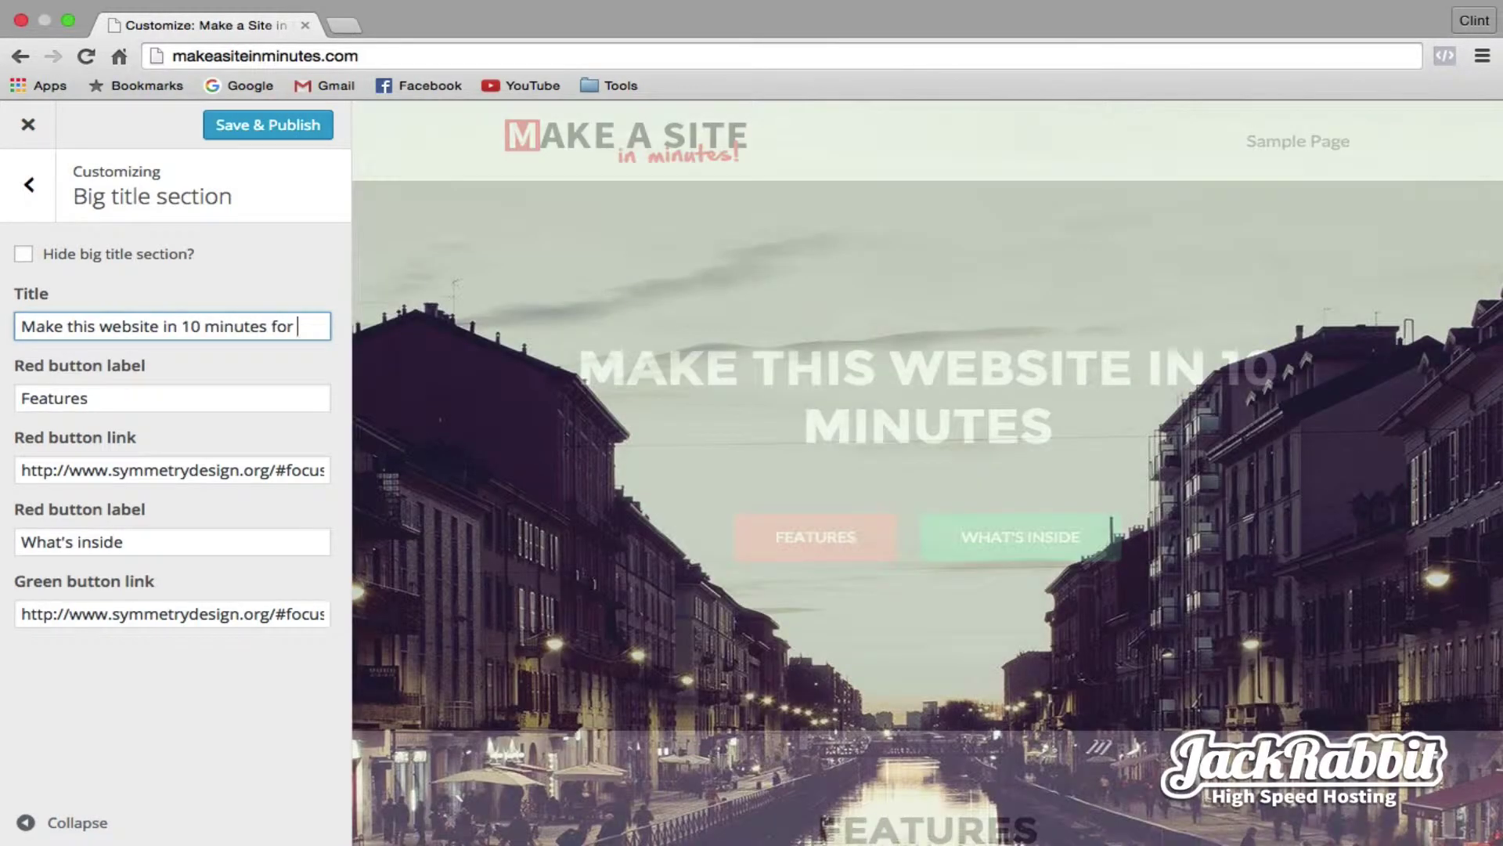
{"action": "type", "text": "1 dollar"}
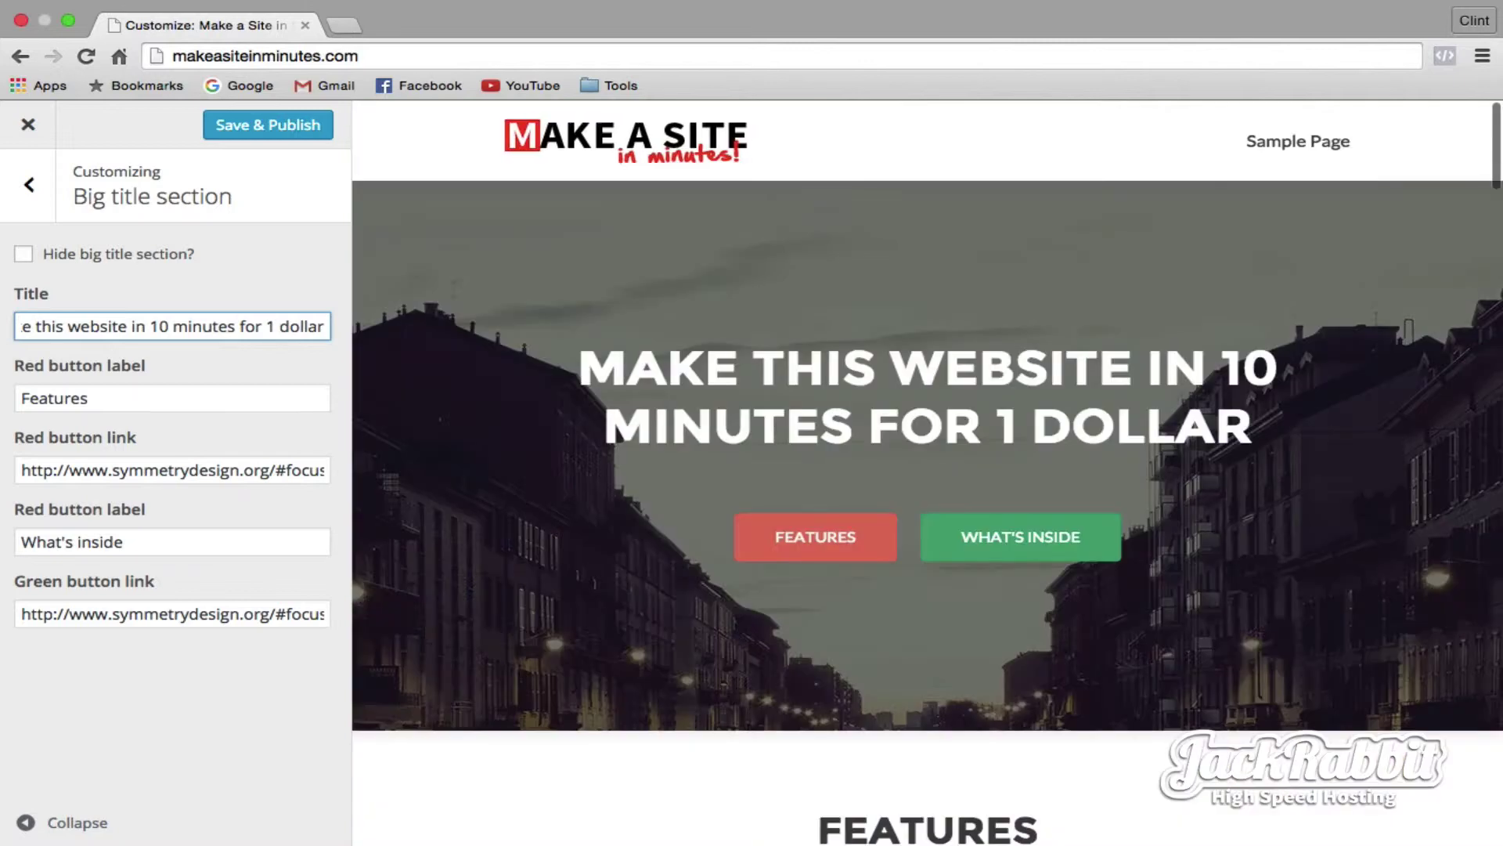
{"action": "left_click", "coordinate": [33, 185]}
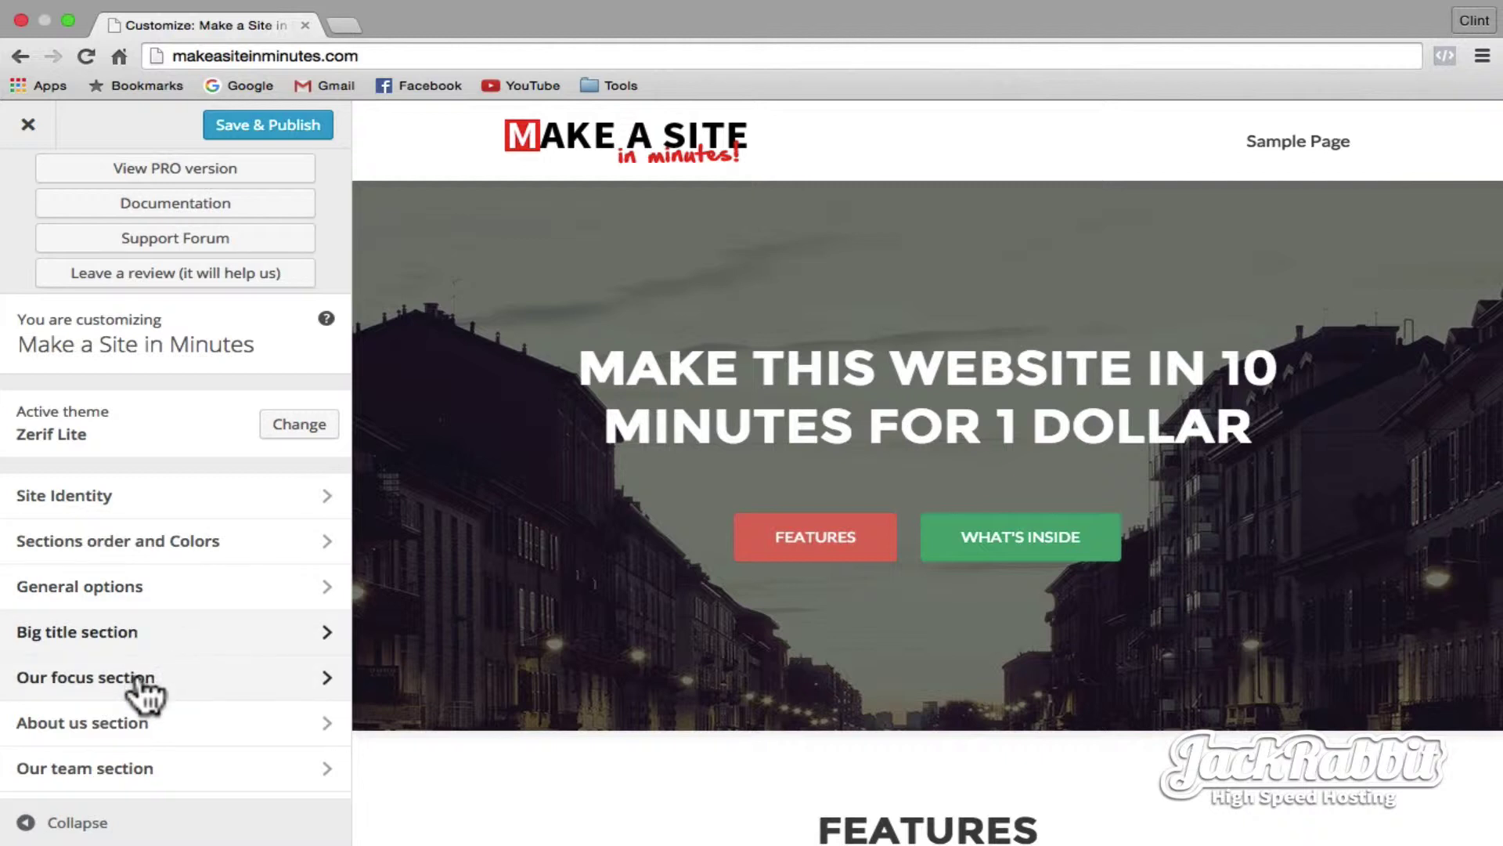
- Save & Publish the Customizer changes and close it to see the new logo and headline
{"action": "scroll", "coordinate": [139, 735], "scroll_direction": "down", "scroll_amount": 5}
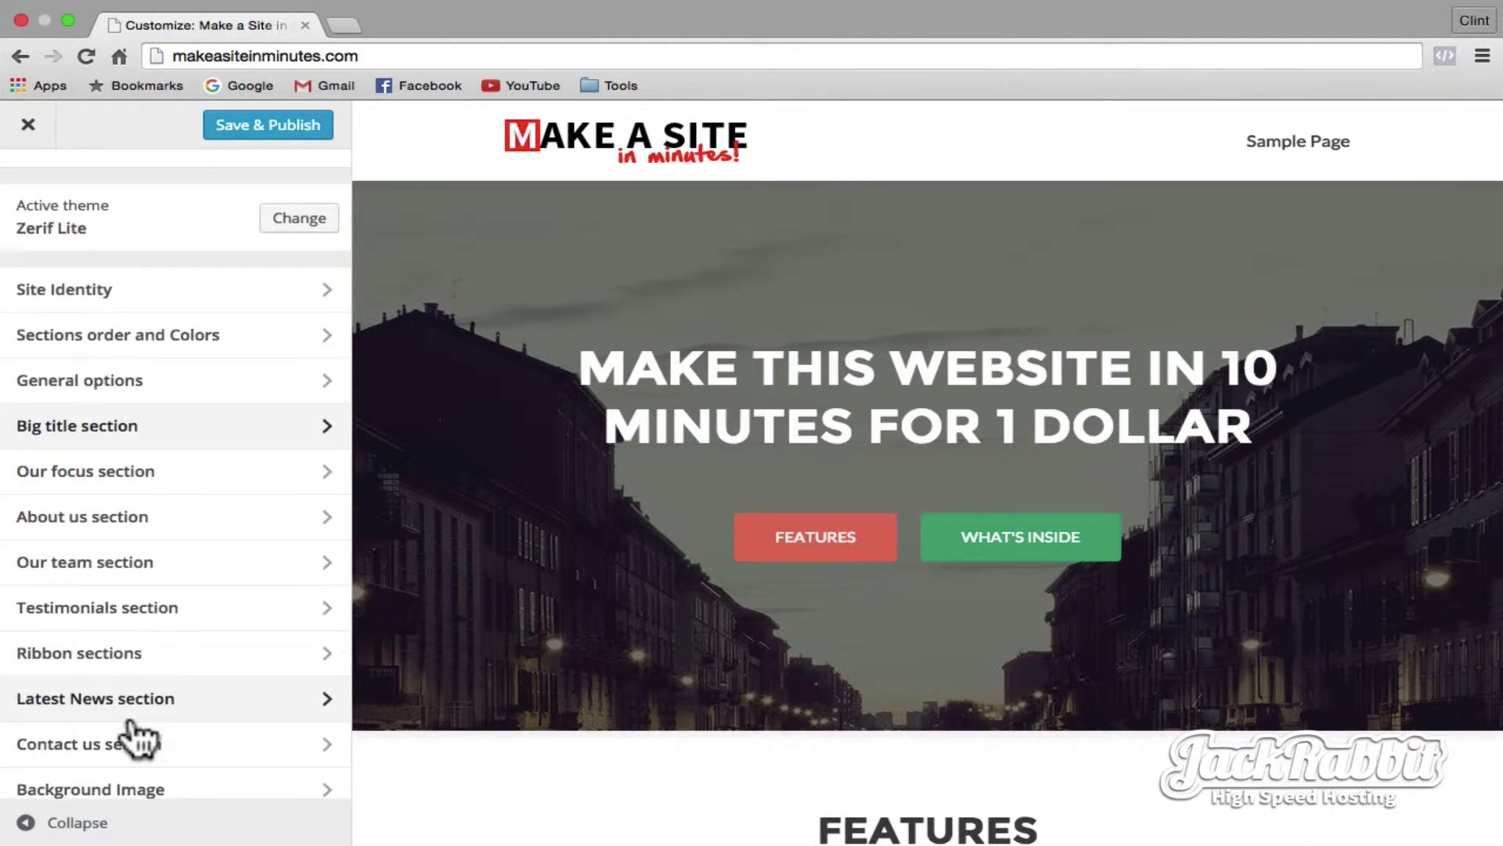
{"action": "left_click", "coordinate": [258, 126]}
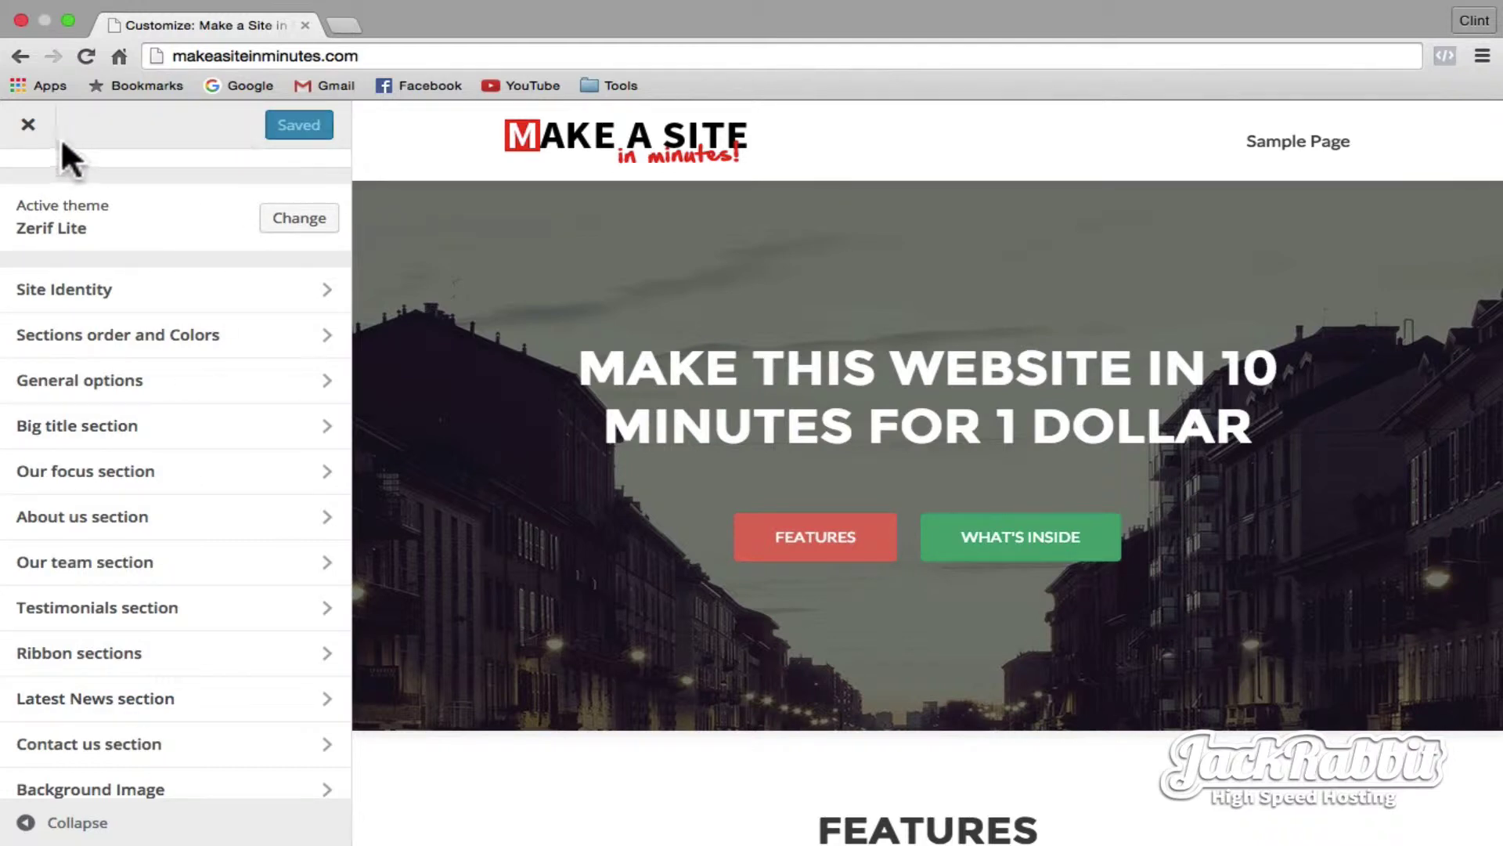
{"action": "left_click", "coordinate": [28, 125]}
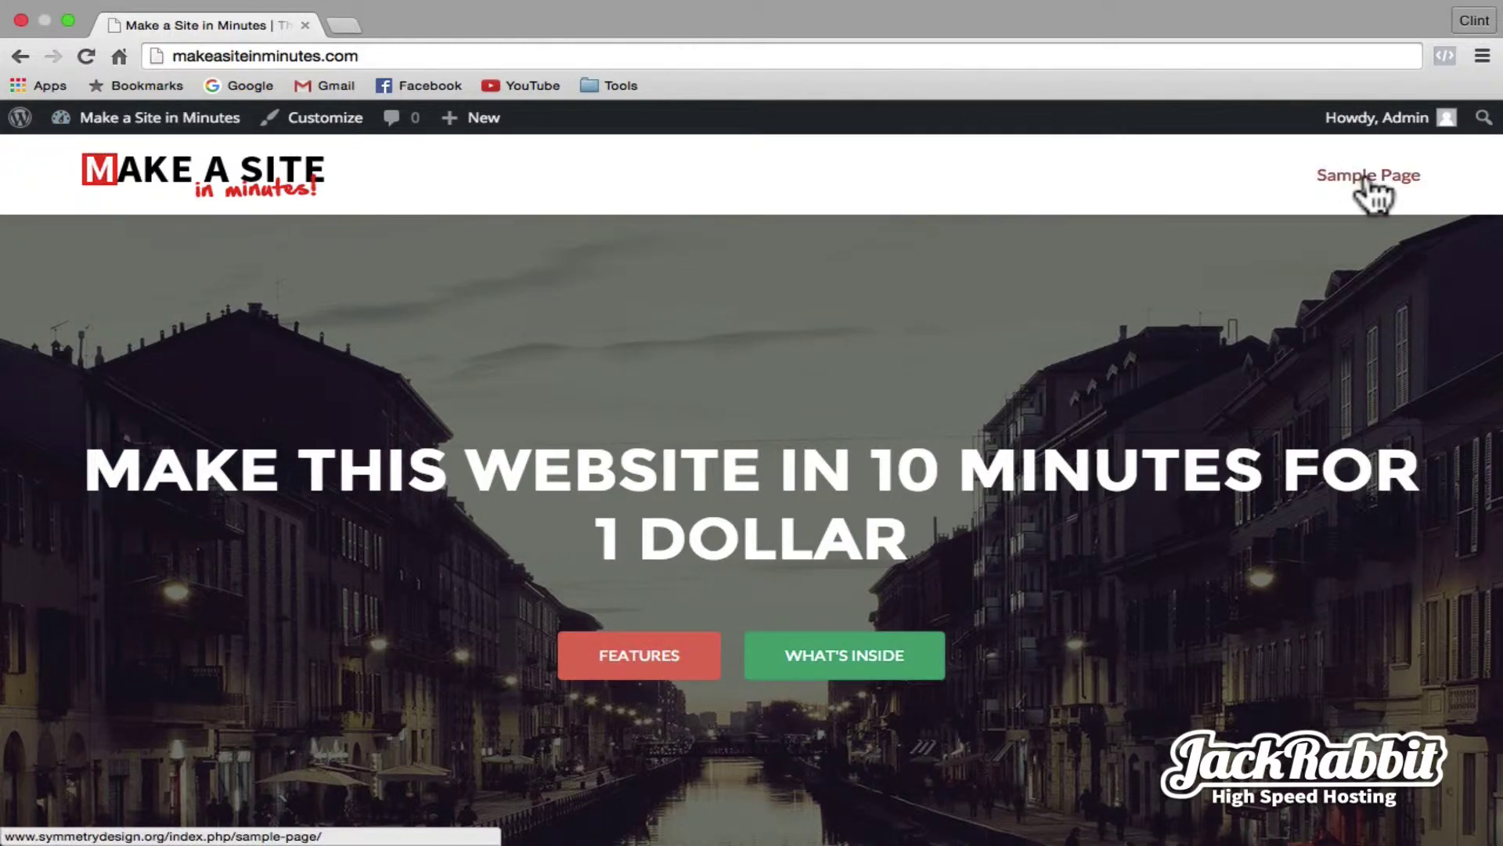
- Open the Sample Page for editing and retitle it 'About Us'
{"action": "left_click", "coordinate": [221, 124]}
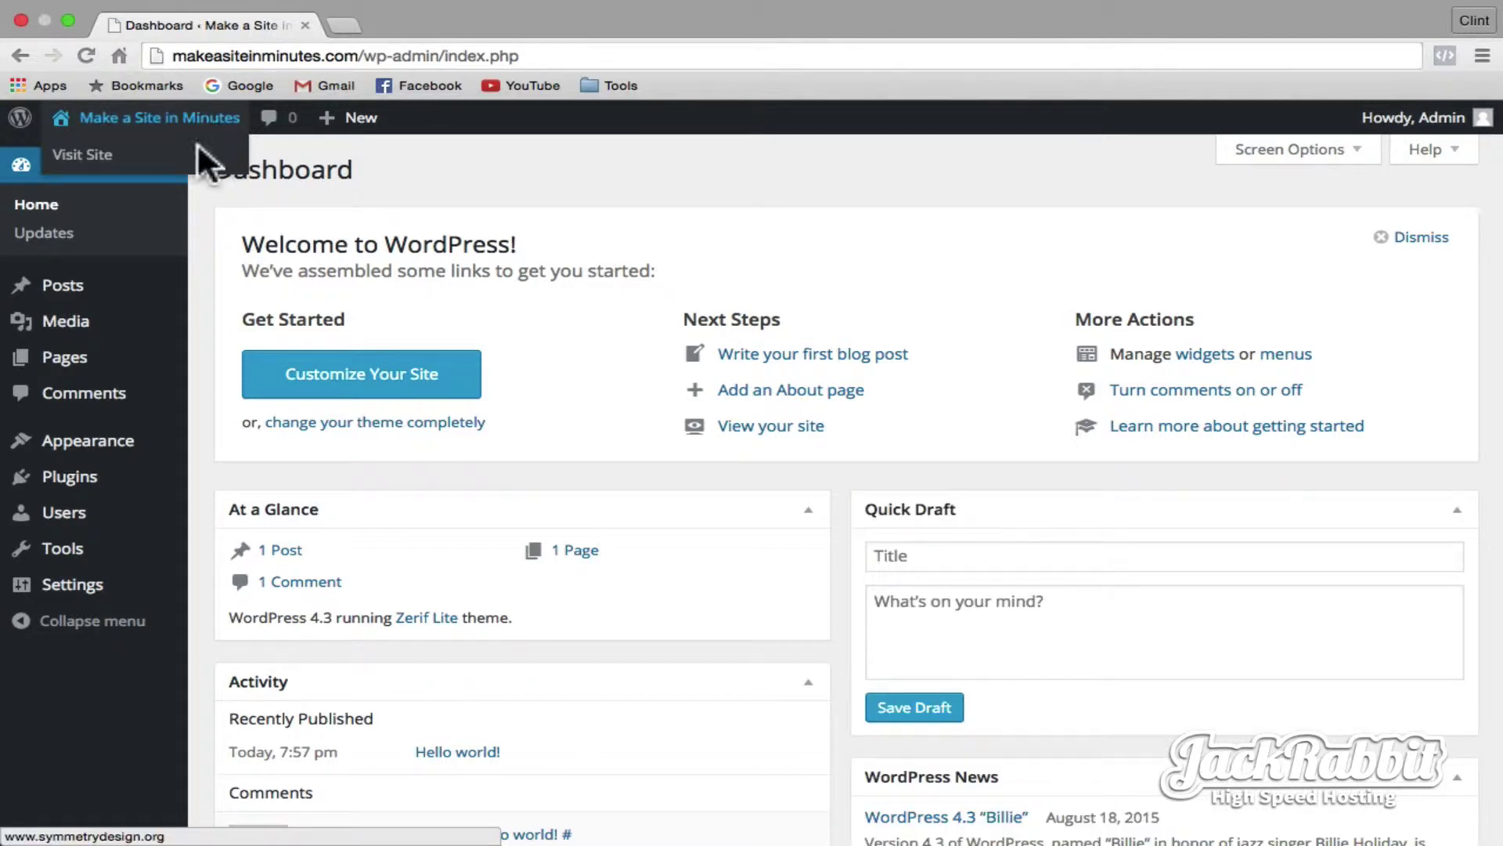
{"action": "left_click", "coordinate": [82, 368]}
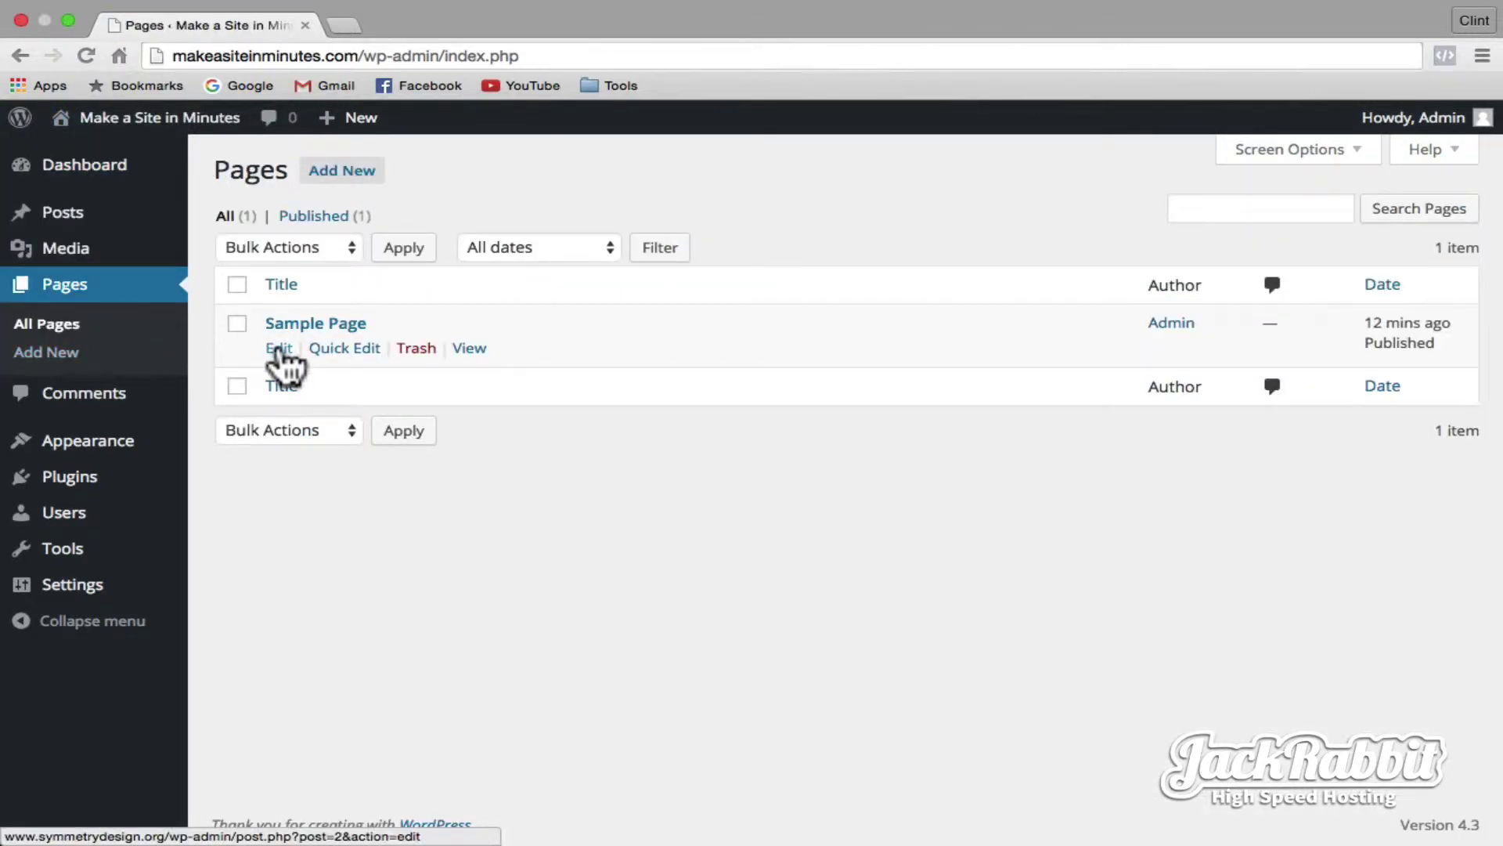
{"action": "left_click", "coordinate": [278, 350]}
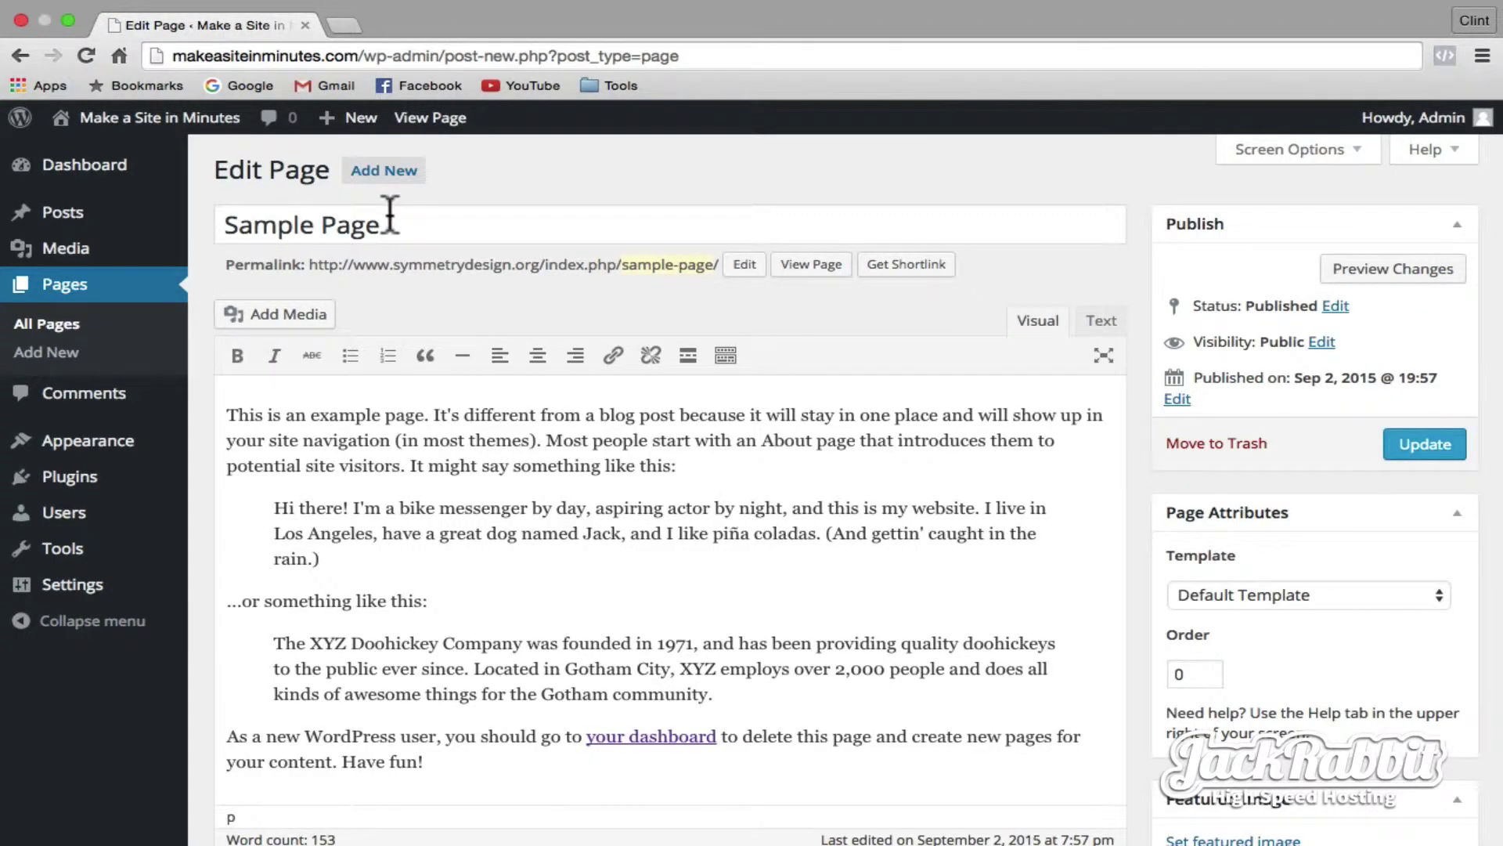
{"action": "left_click_drag", "start_coordinate": [390, 213], "coordinate": [231, 223]}
{"action": "type", "text": "About Us"}
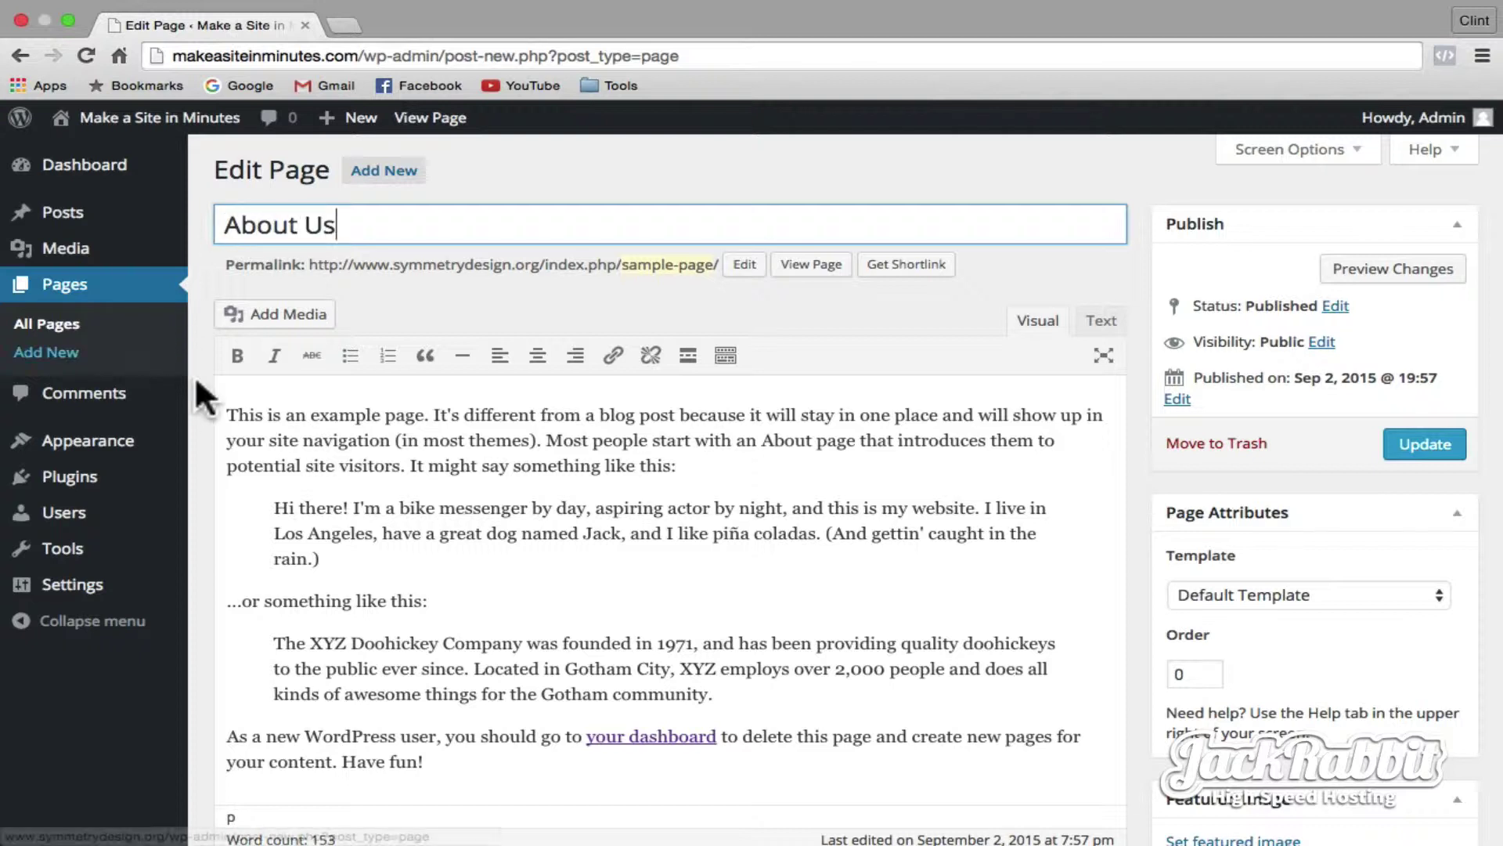
- Replace the body with pasted Lorem ipsum and add the intro sentence about making a website in minutes
{"action": "left_click_drag", "start_coordinate": [227, 409], "coordinate": [679, 670]}
{"action": "key", "text": "super+a"}
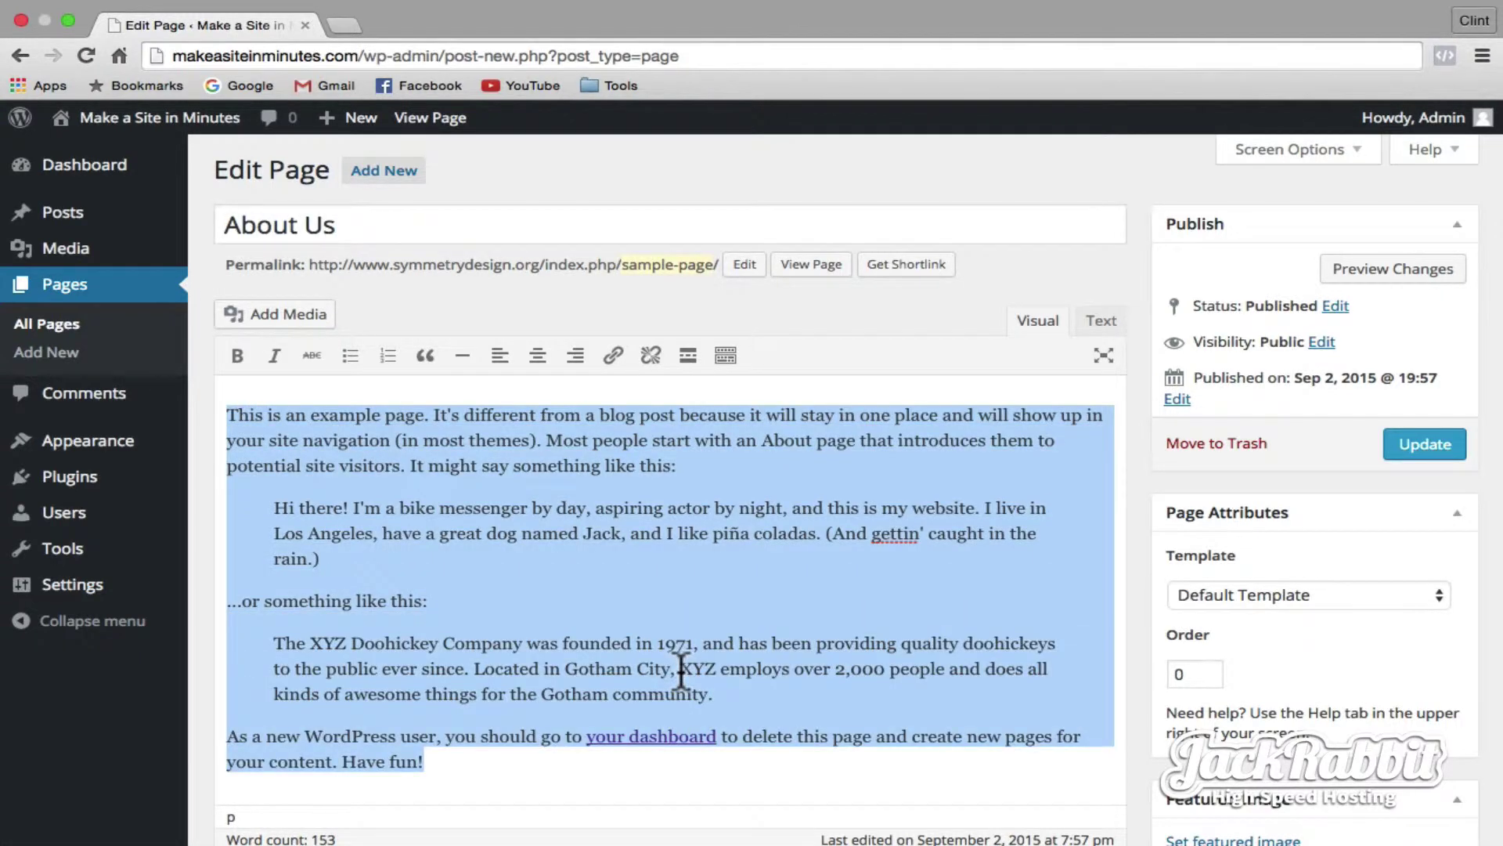
{"action": "key", "text": "BackSpace"}
{"action": "type", "text": "Lorem ipsum dolor sit amet, illud audire senserit te est, no fugit homero accommodare vix. His ad dictas corpora oporteat. Id pro putant singulis, sit aeque efficiendi ex. Nam soleat dolorum appareat an, detracto reformidans his ne. No ipsum albucius suscipit sed. Vim ne tacimates vituperatoribus, no vidit error similique has, dolores efficiendi temporibus cum ut. Ex has appetere facilisi neglegentur, eu est error ornatus, iudicabit inciderint ut vim. Pro mentitum urbanitas ei, et modo sale sea. His deleniti partiendo te, solum epicurei ut eam, an aliquid inermis eloquentiam pro. In qui quem equidem, cu simul liberavisse accommodare has, in audiam constituam pro. Iuvaret delenit ex sit, te eos agam soluta dolorum. Eum officiis petentium tincidunt cu, justo deterruisset nec ad. Facete mnesarchum nam ut, ad facilisis cotidieque vituperatoribus his. Ad cibo omnis senserit cum. Ea decore soleat pericula his. Qui ut dolorem sententiae, lucilius interesset et vix. Debet legendos voluptaria ei vim, sensibus petentium ad vix."}
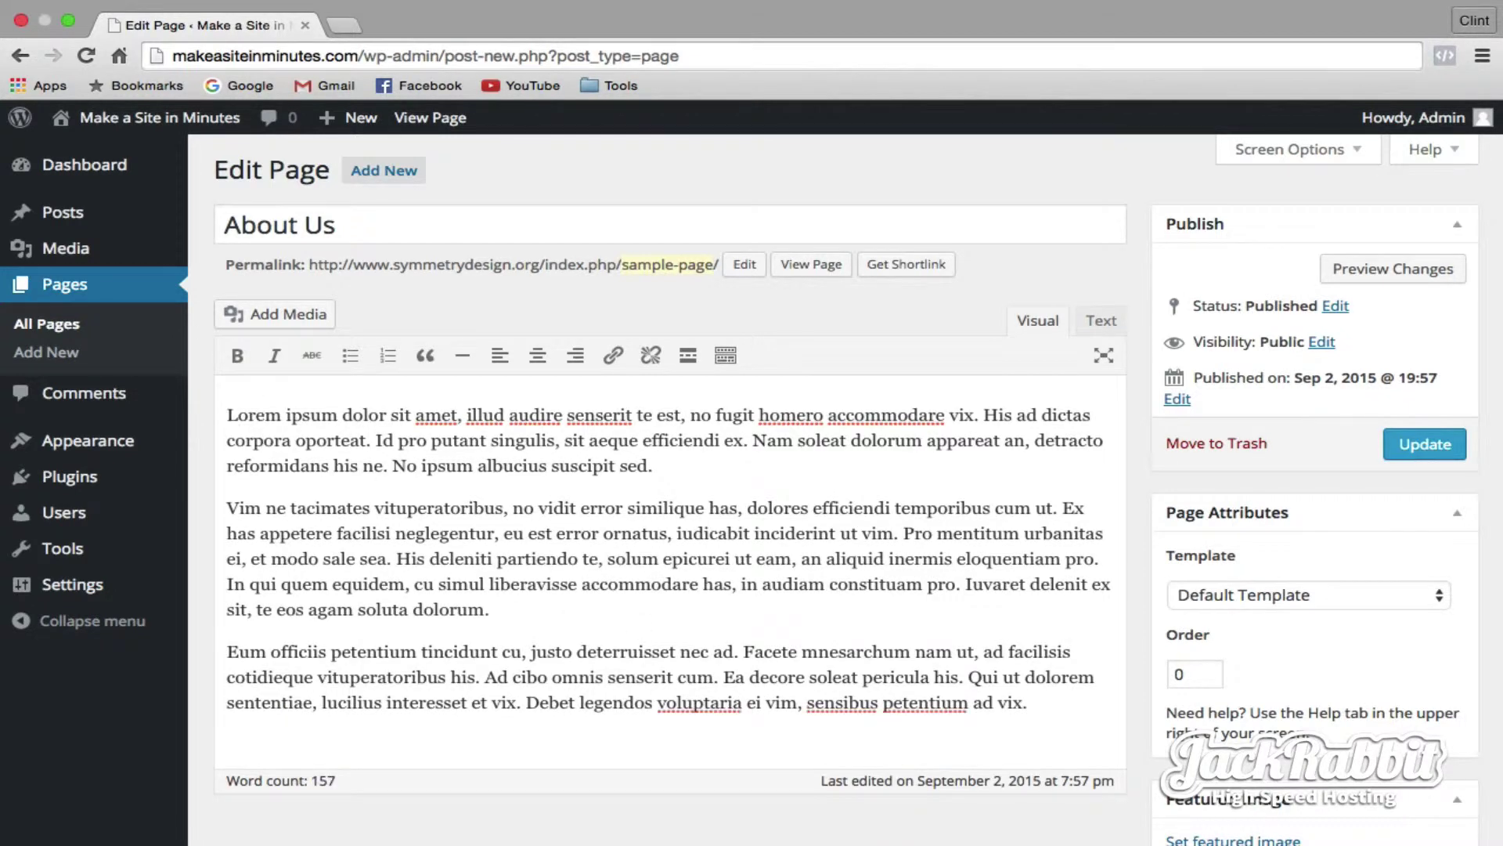
{"action": "key", "text": "Return"}
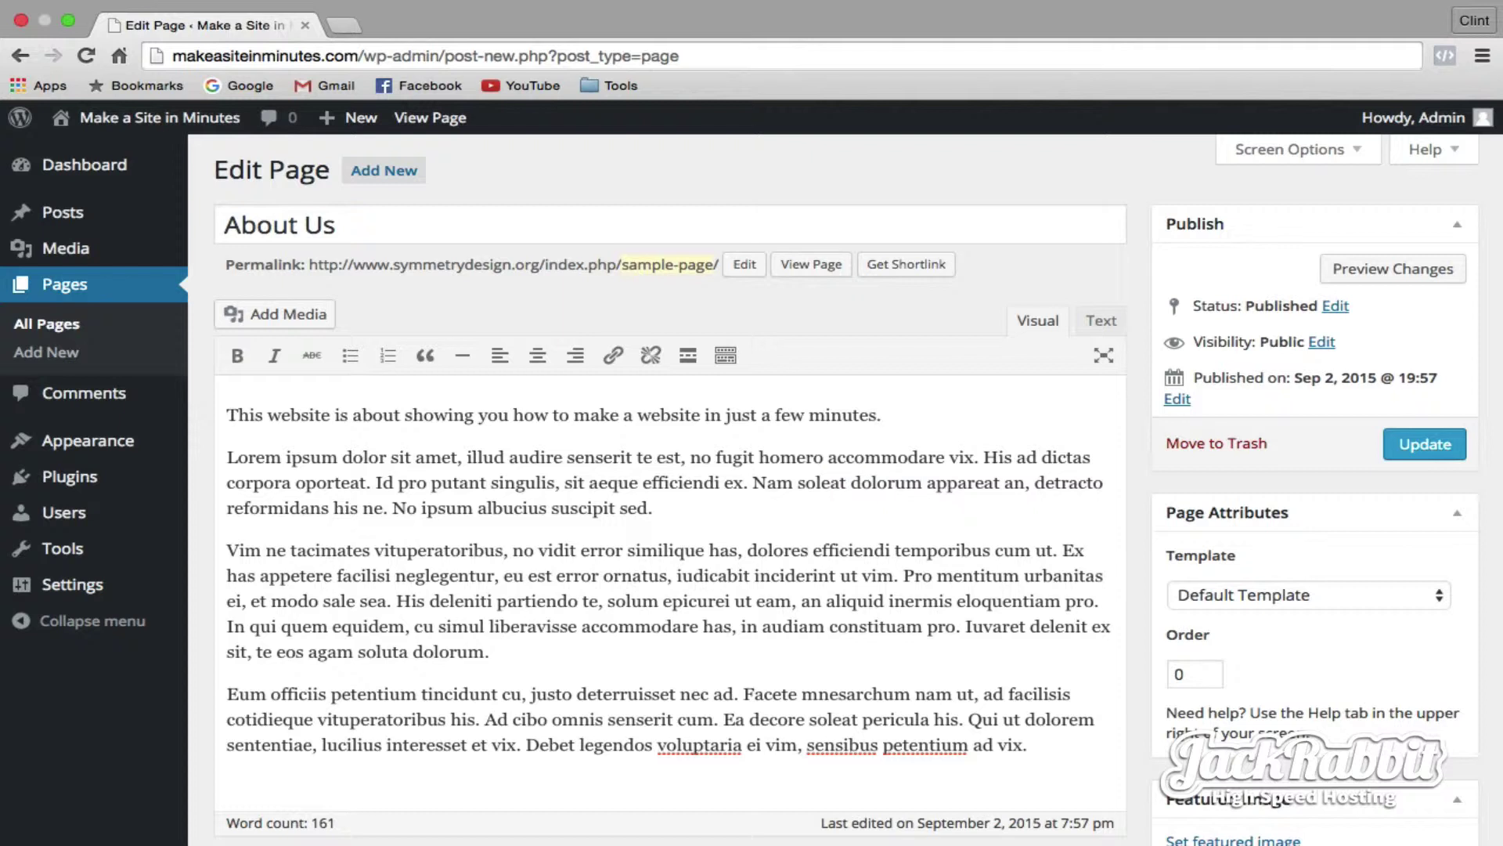
{"action": "left_click_drag", "start_coordinate": [515, 413], "coordinate": [700, 415]}
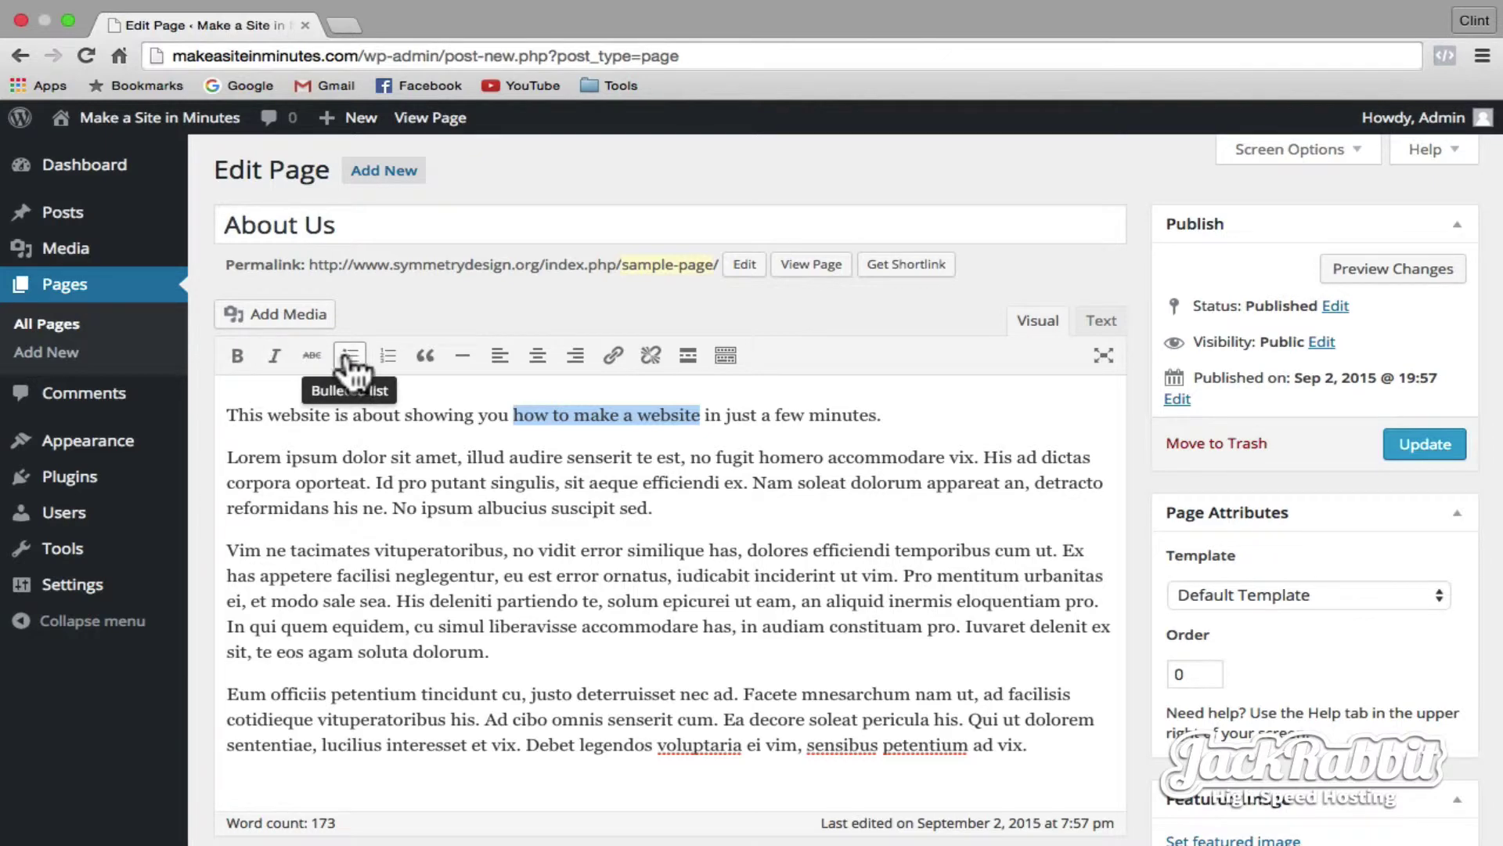
{"action": "left_click", "coordinate": [616, 359]}
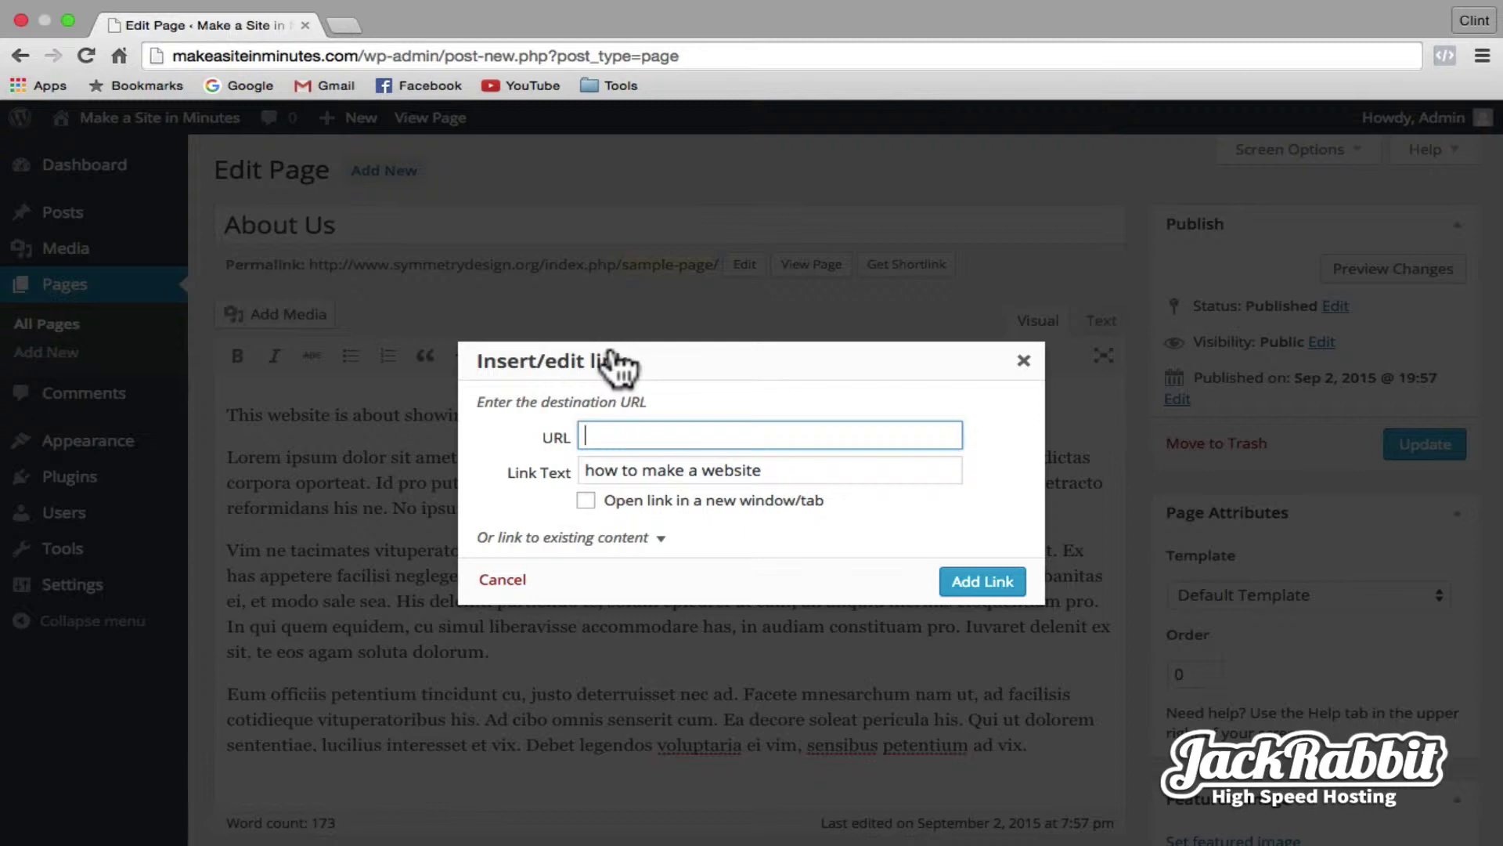
{"action": "type", "text": "http://www.jackrabbit.host"}
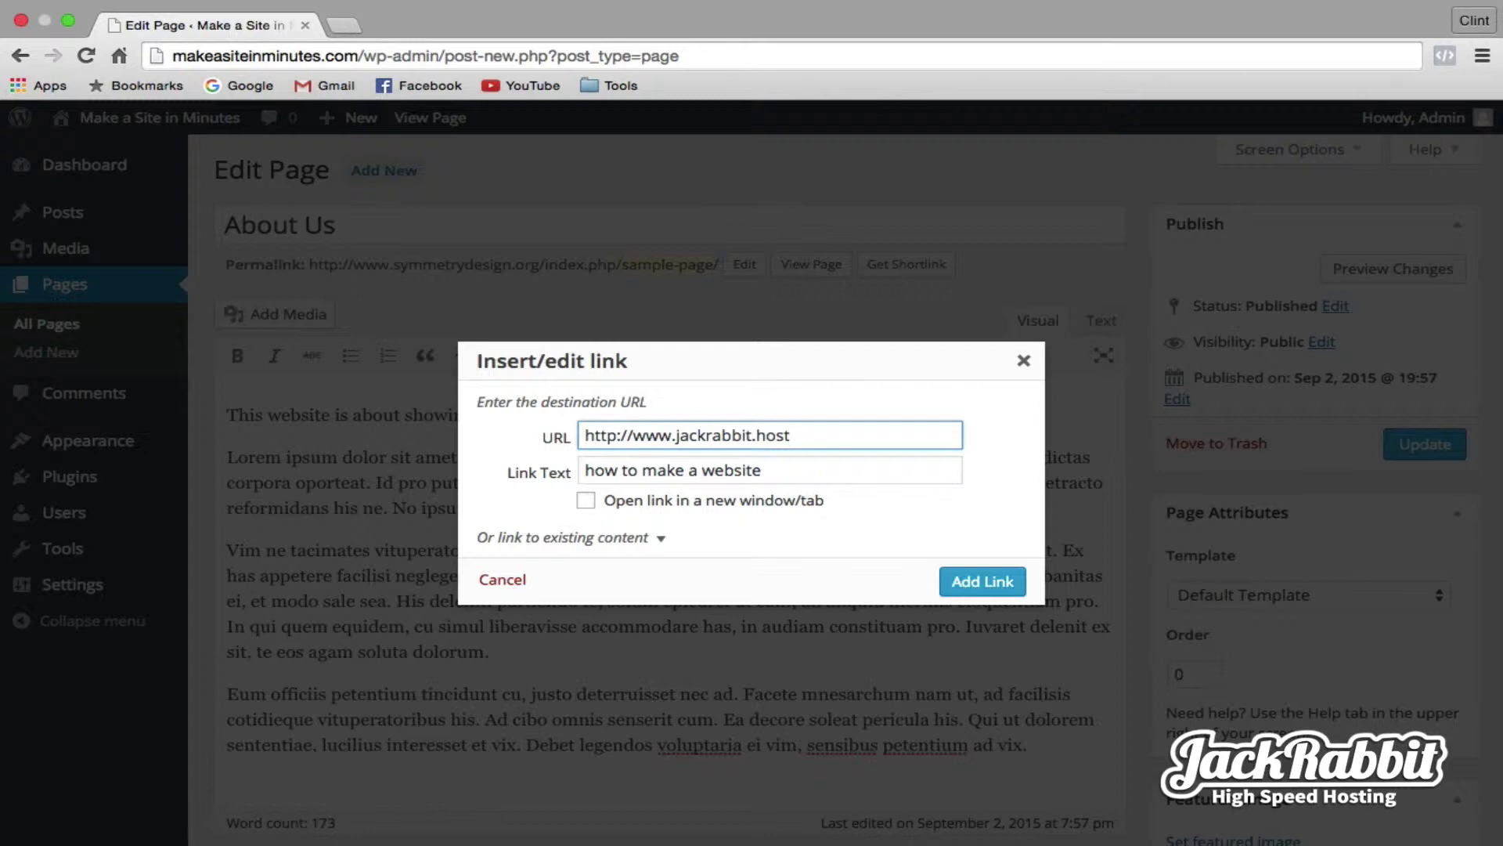
{"action": "left_click", "coordinate": [983, 581]}
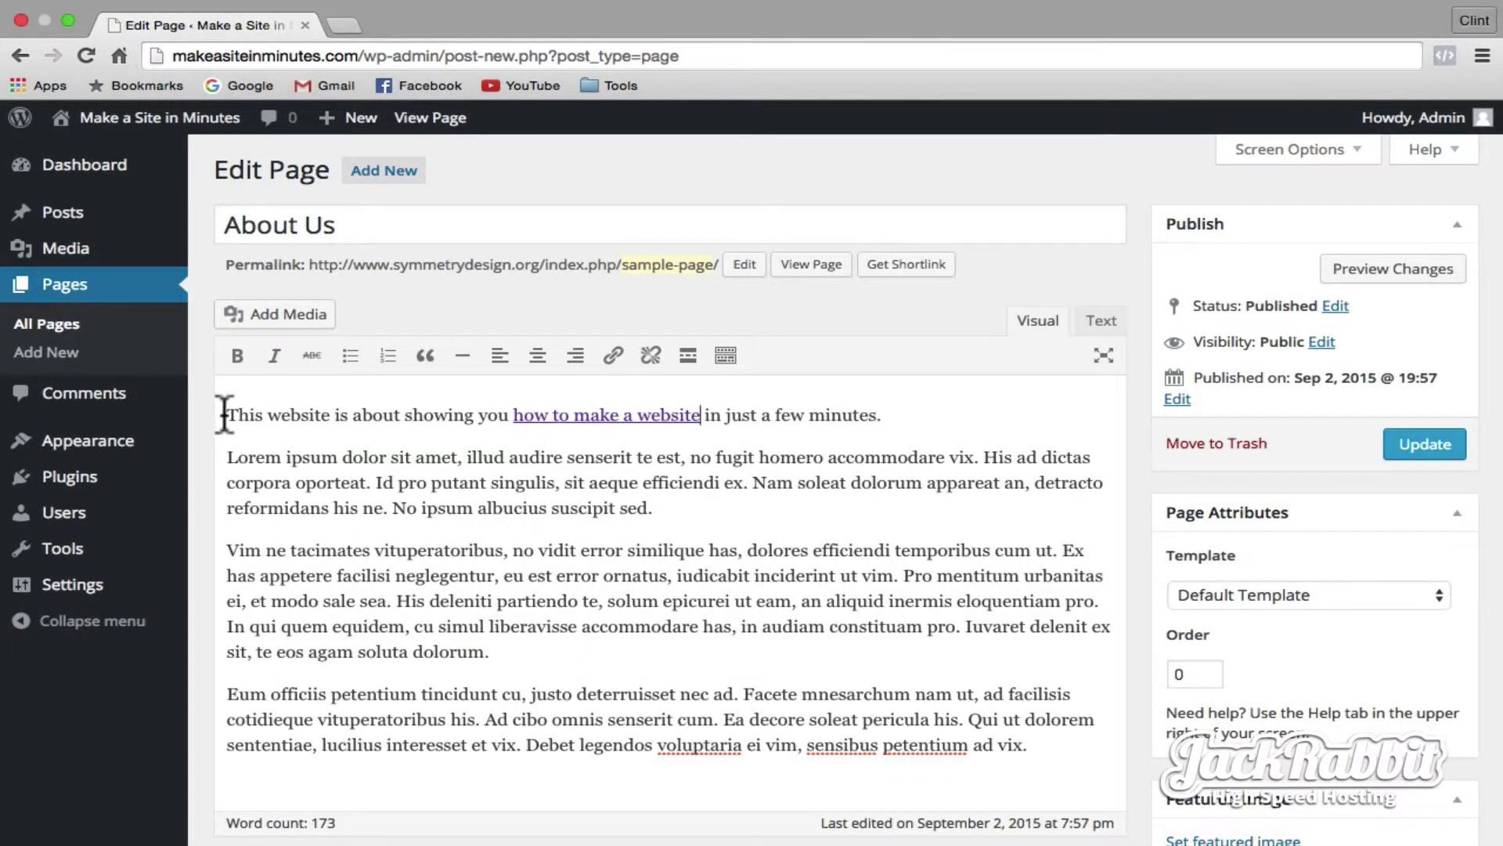
{"action": "left_click", "coordinate": [285, 313]}
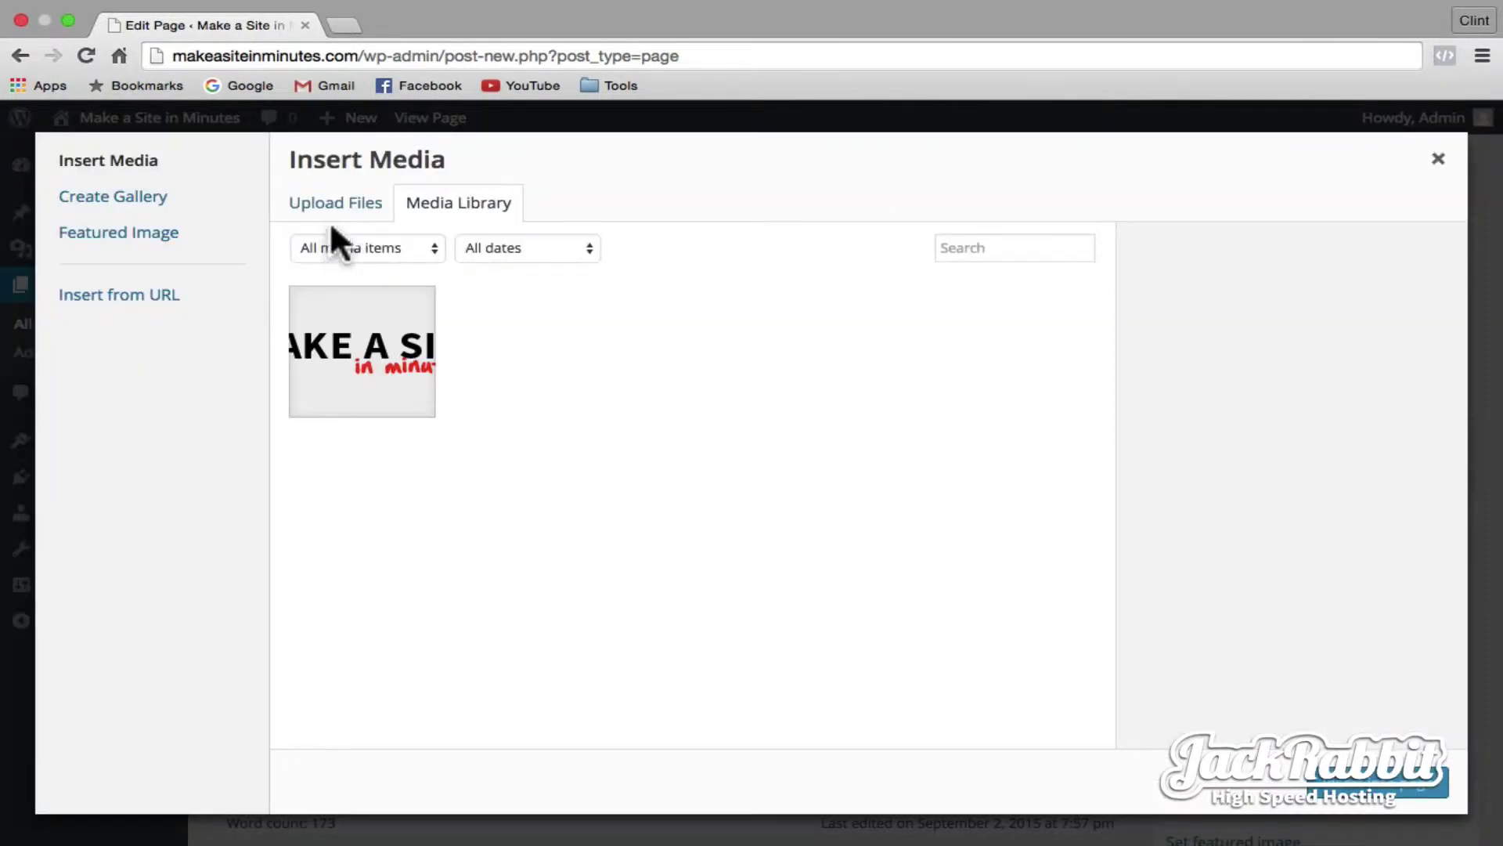
- Upload 004_lorem.jpg and insert it into the About Us page
{"action": "left_click", "coordinate": [351, 208]}
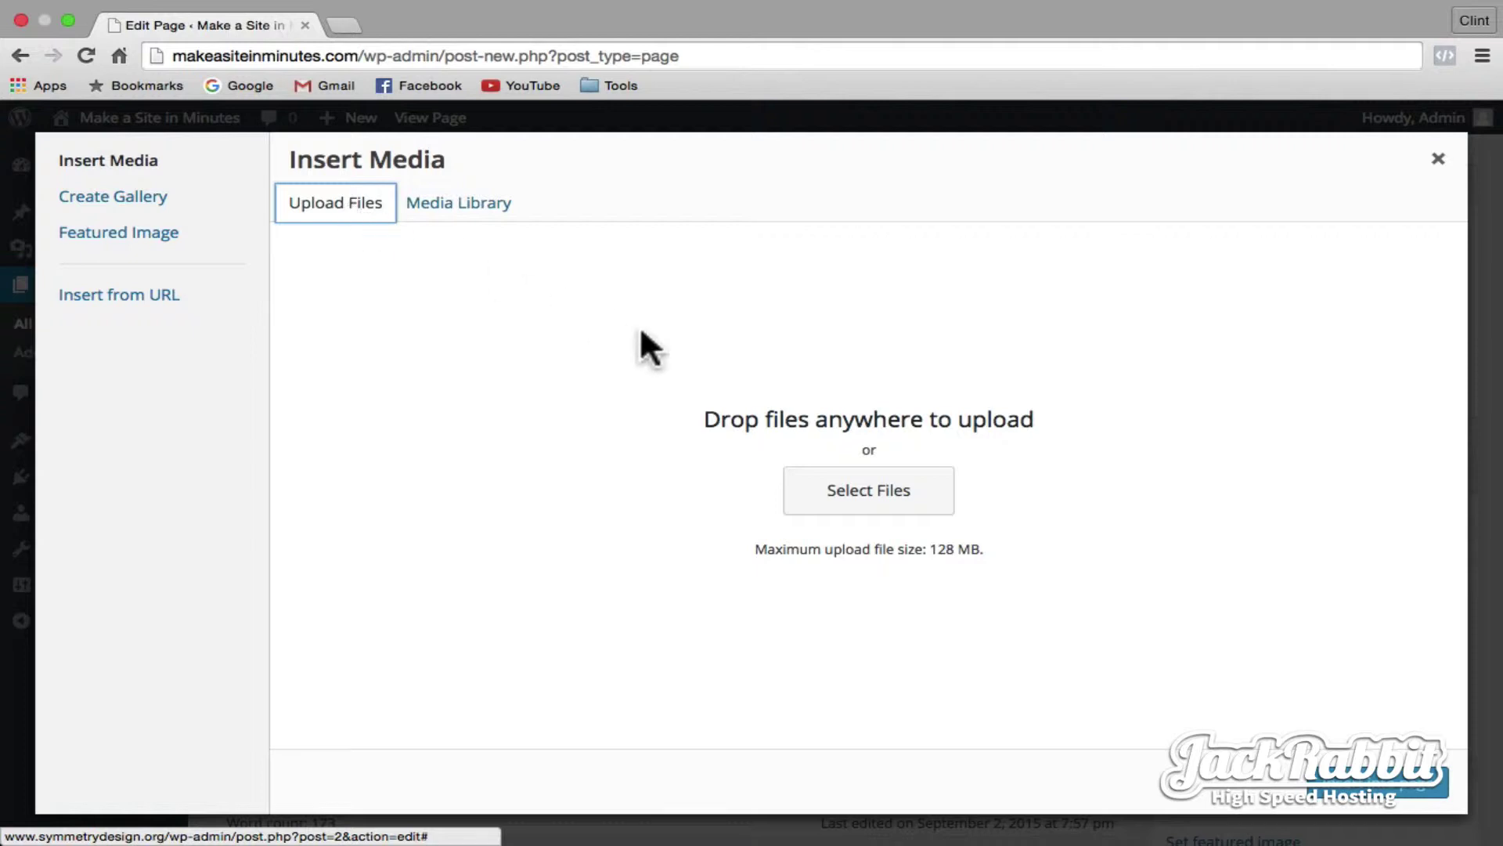
{"action": "left_click", "coordinate": [890, 501]}
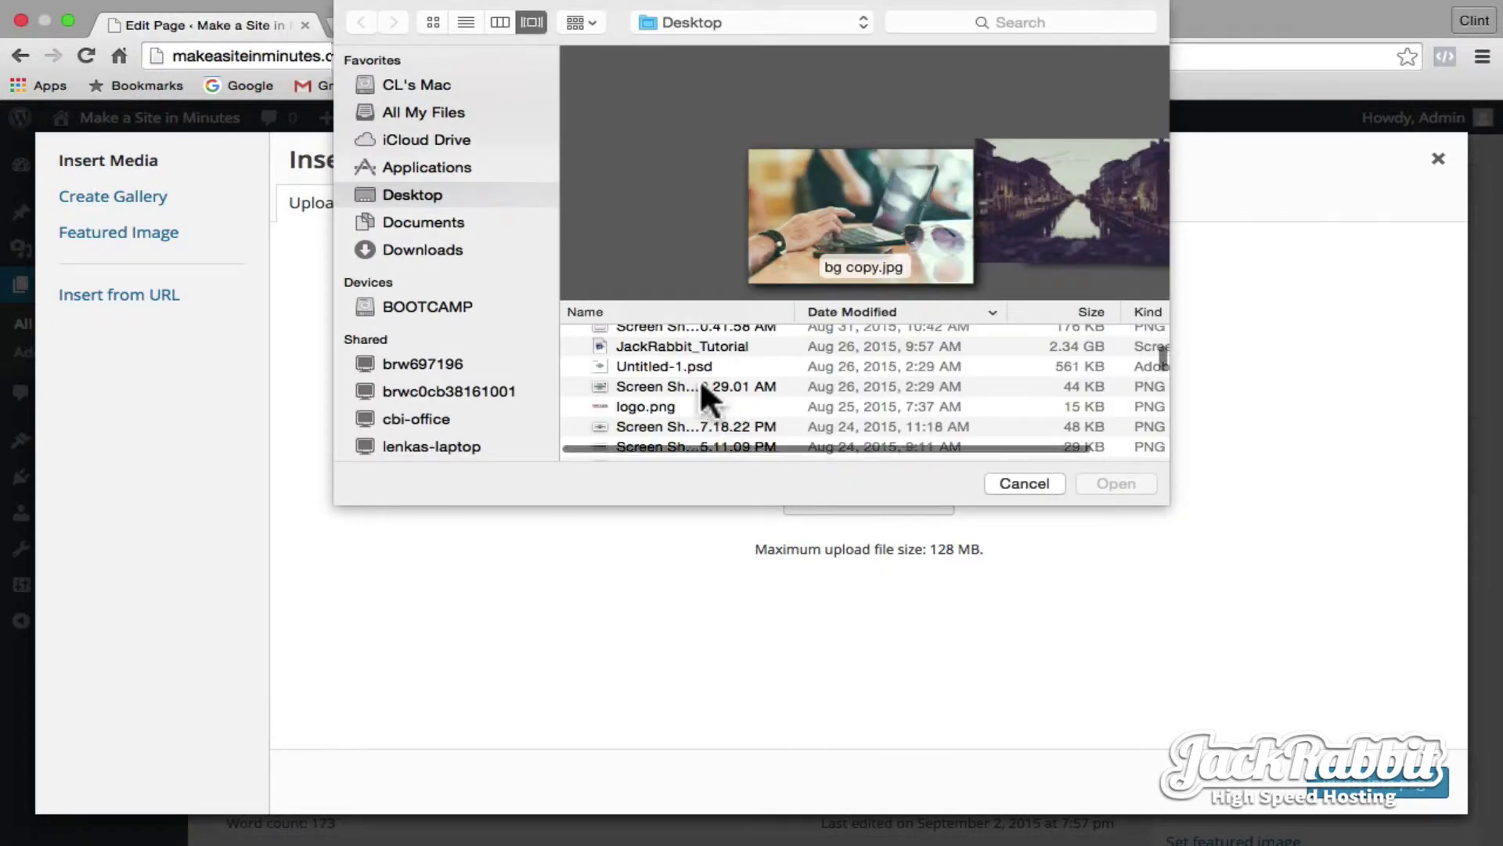
{"action": "scroll", "coordinate": [701, 381], "scroll_direction": "down", "scroll_amount": 5}
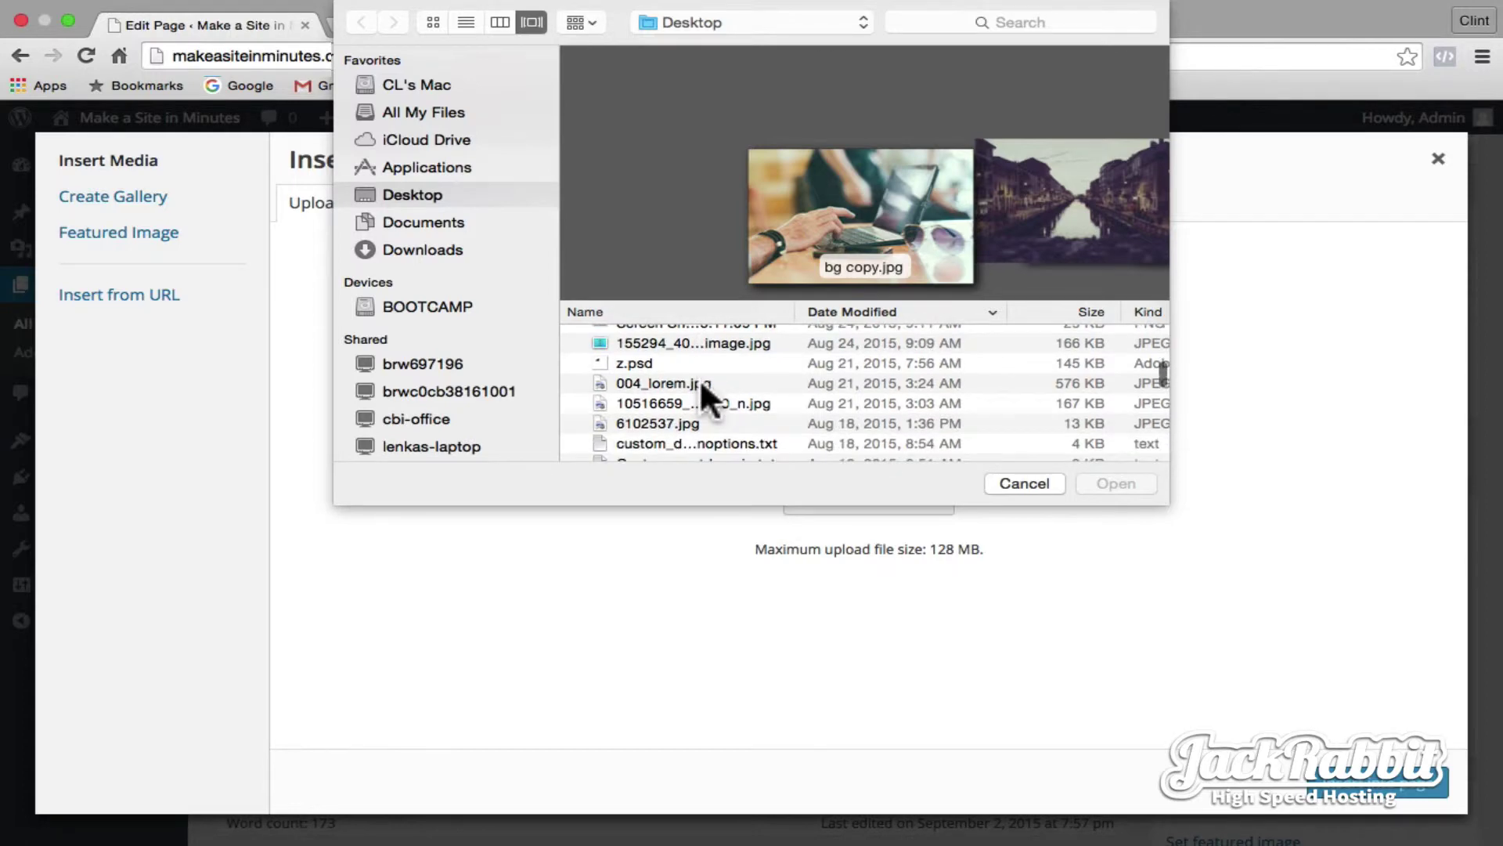
{"action": "left_click", "coordinate": [701, 382]}
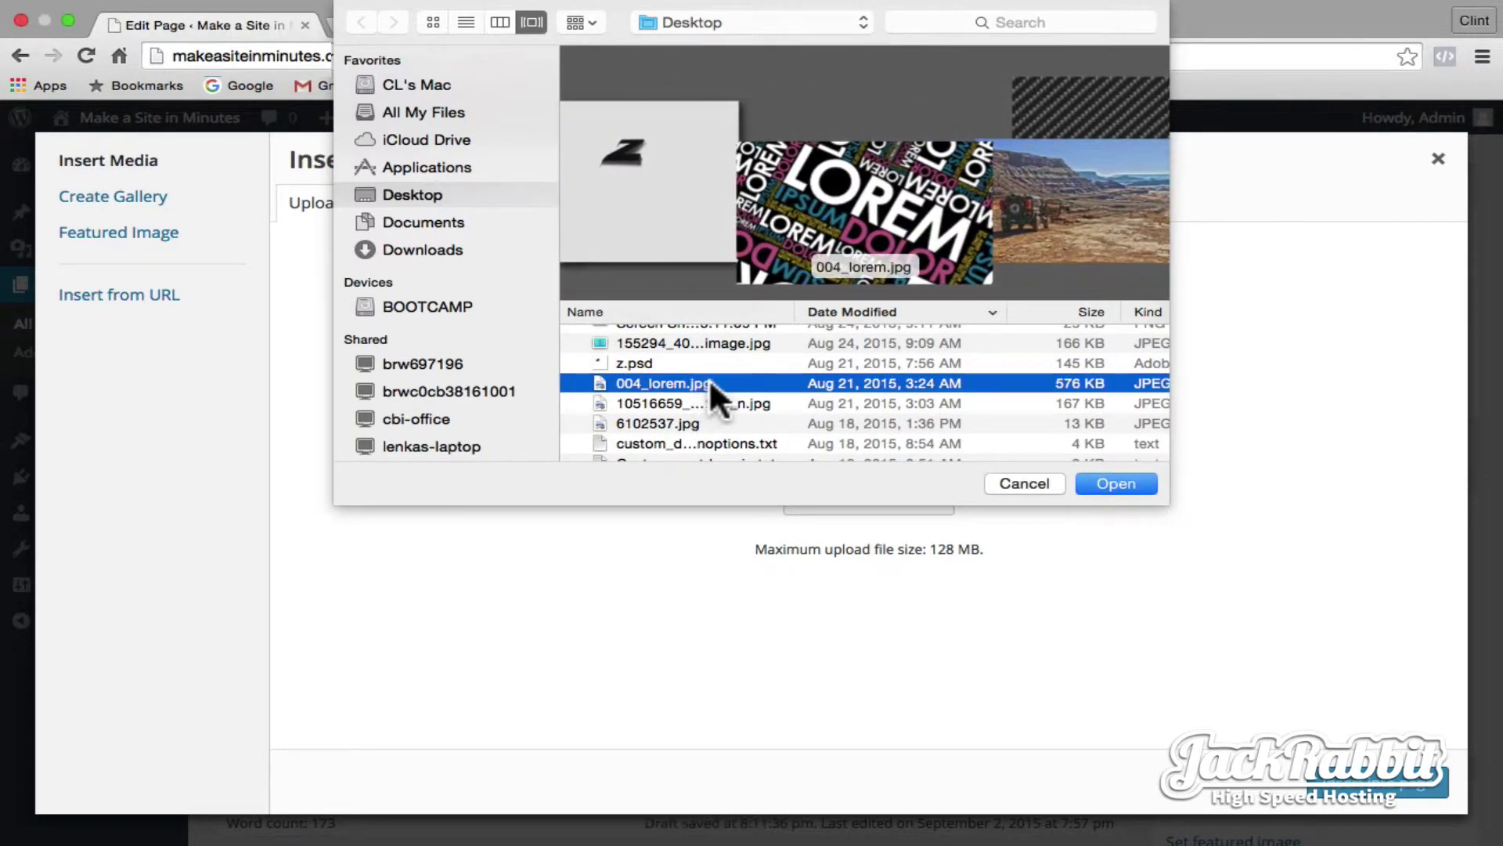
{"action": "left_click", "coordinate": [1133, 482]}
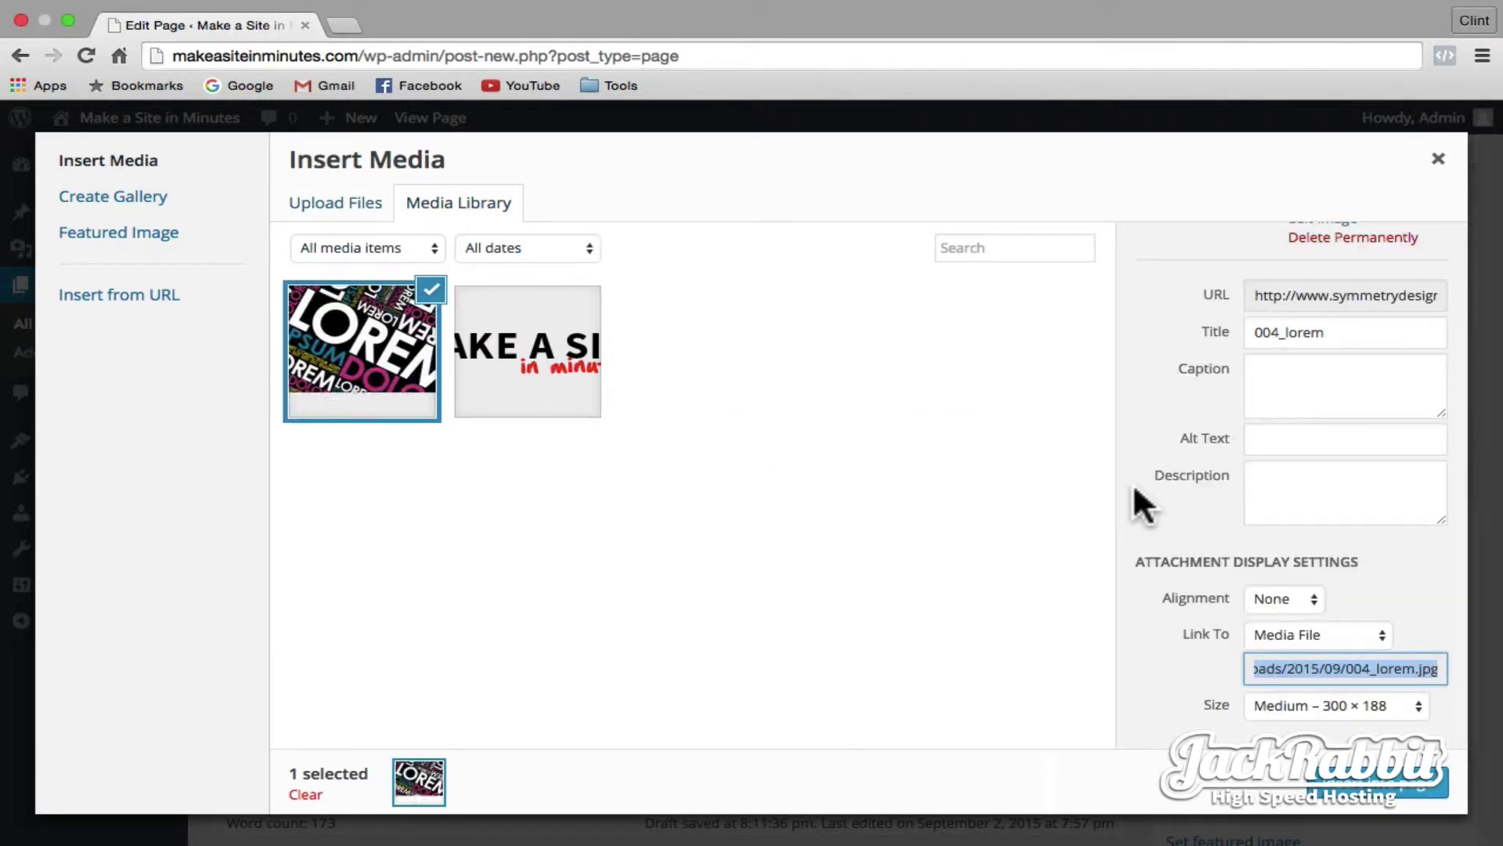
{"action": "left_click", "coordinate": [1382, 789]}
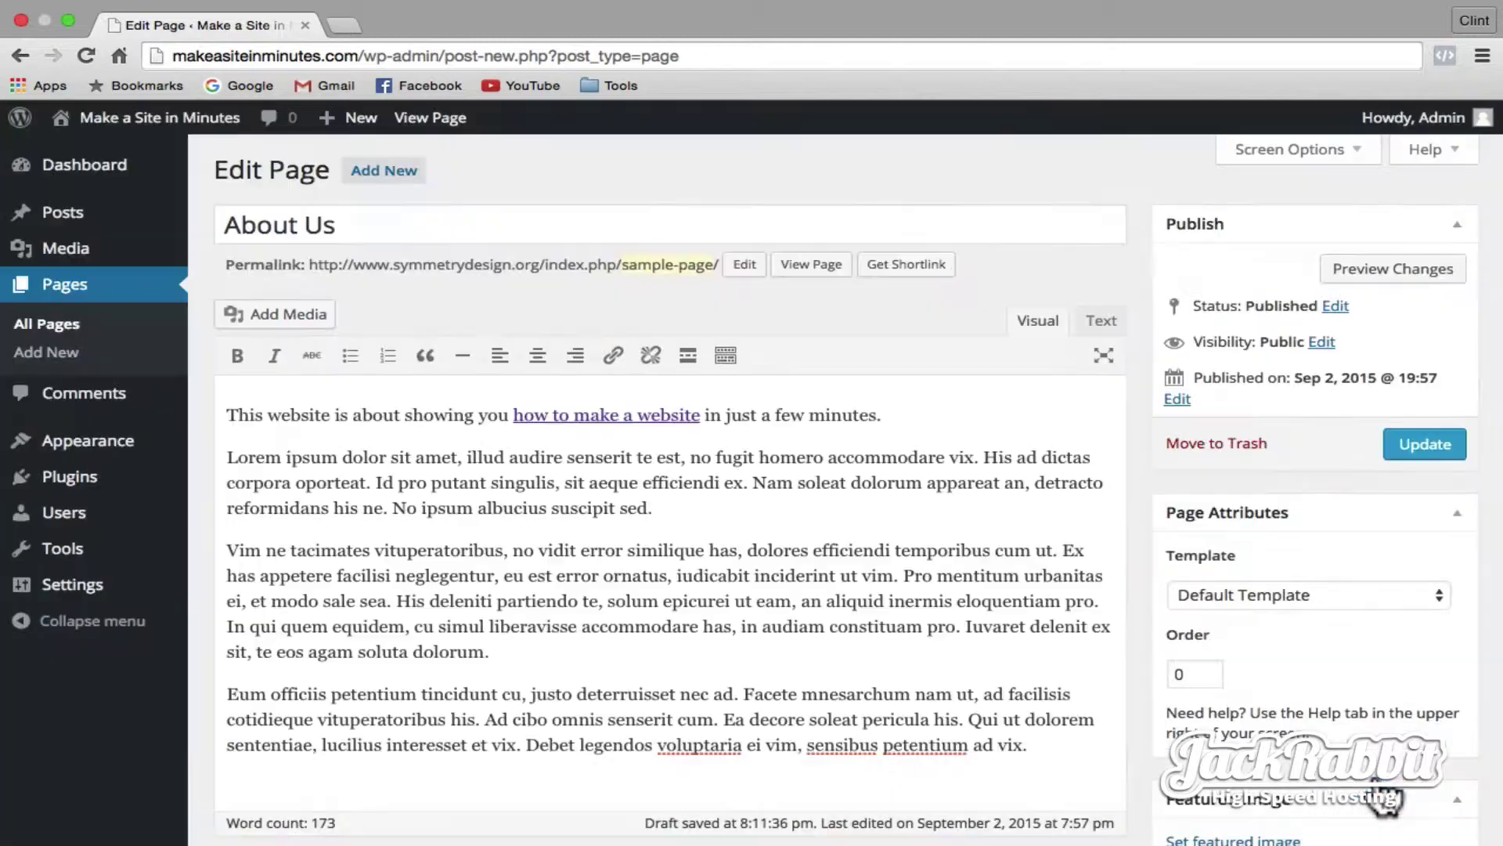
- Align the image right, update the About Us page, and view the site's front page
{"action": "left_click", "coordinate": [501, 486]}
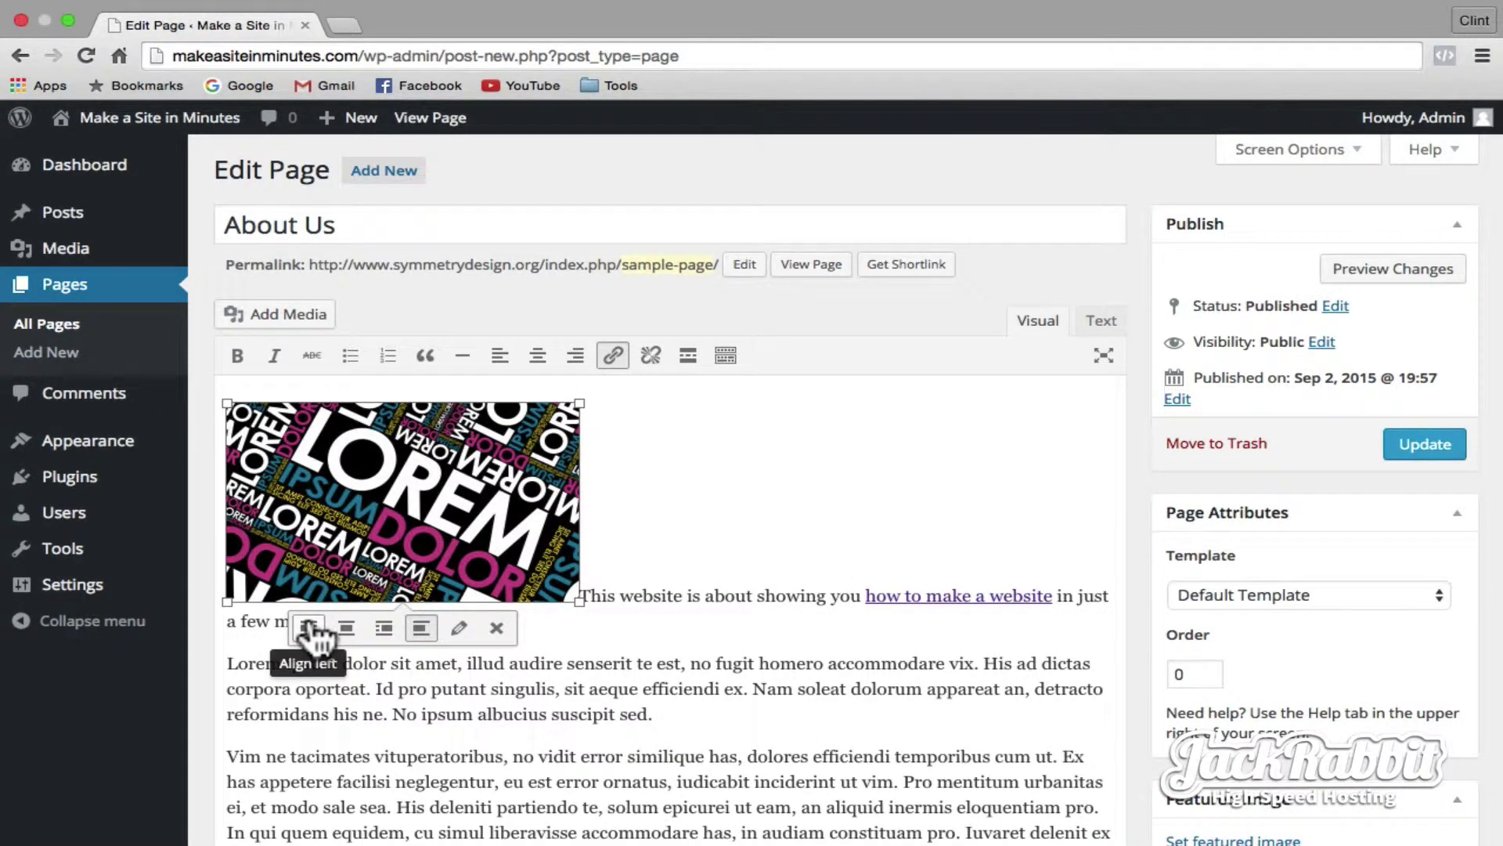
{"action": "left_click", "coordinate": [383, 628]}
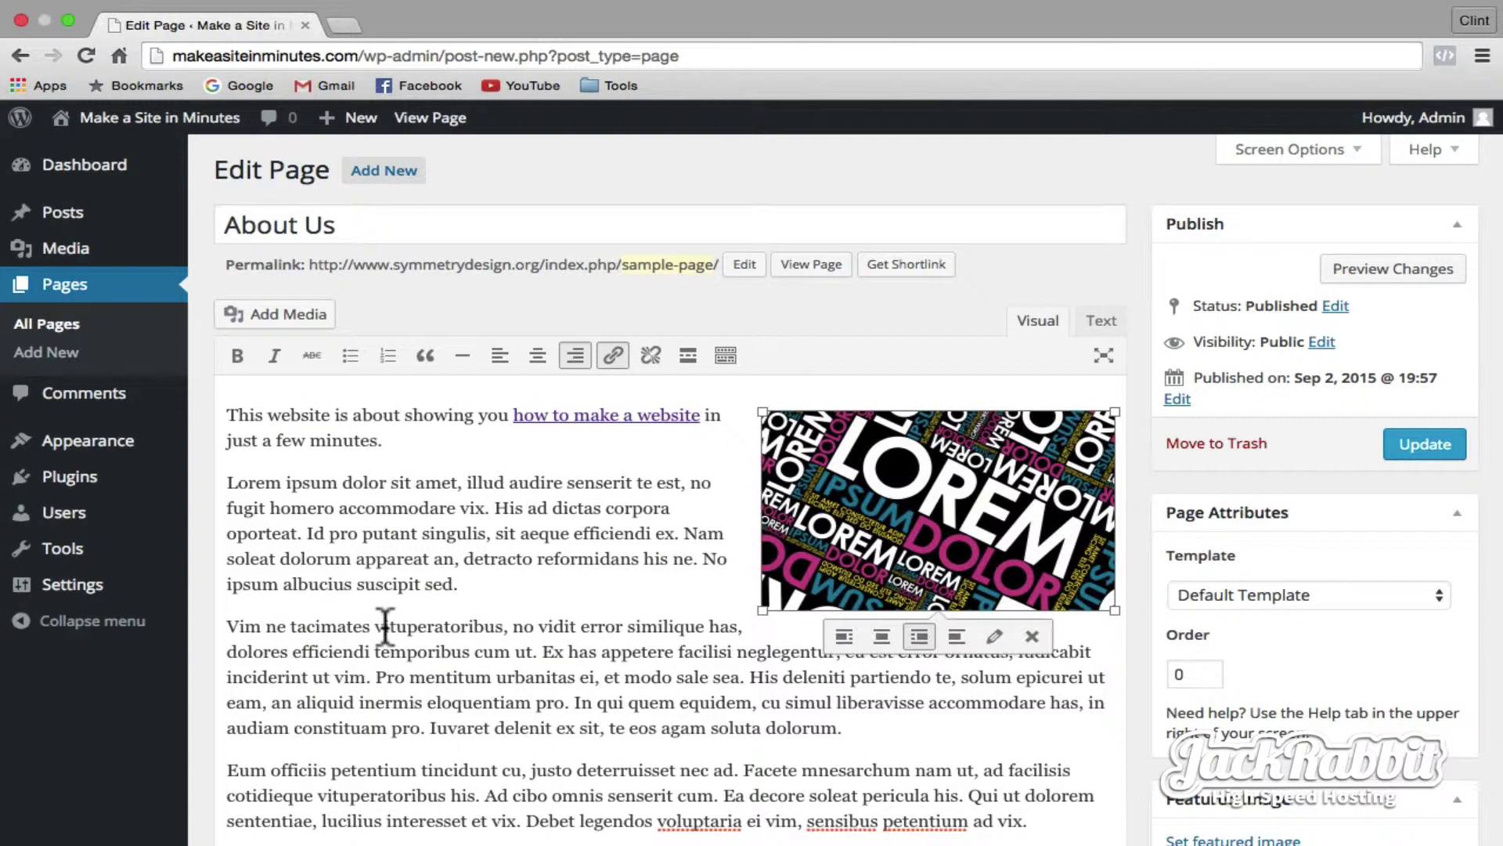
{"action": "left_click", "coordinate": [1398, 451]}
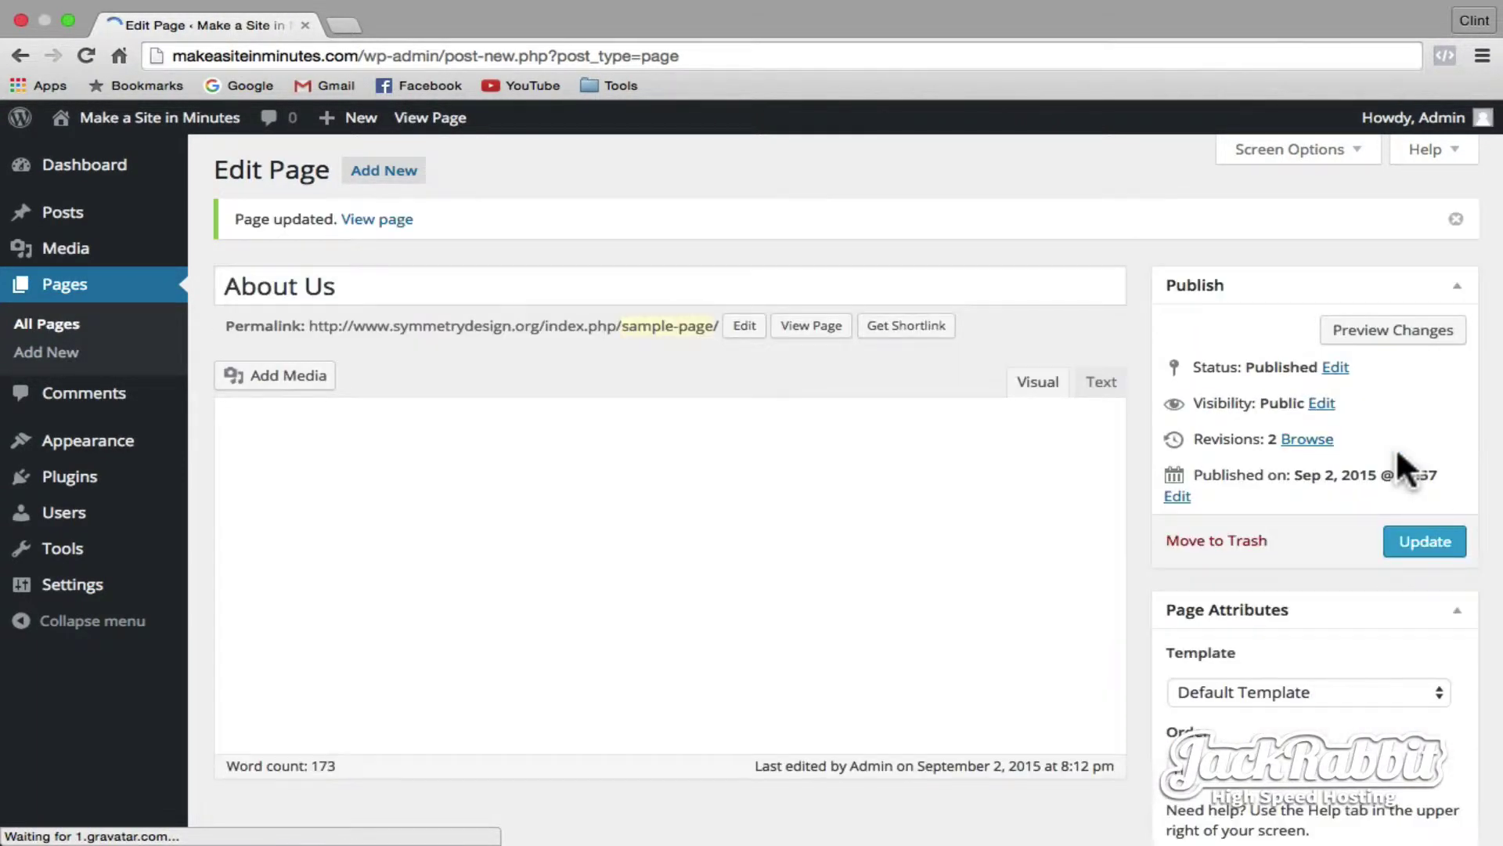
{"action": "left_click", "coordinate": [233, 125]}
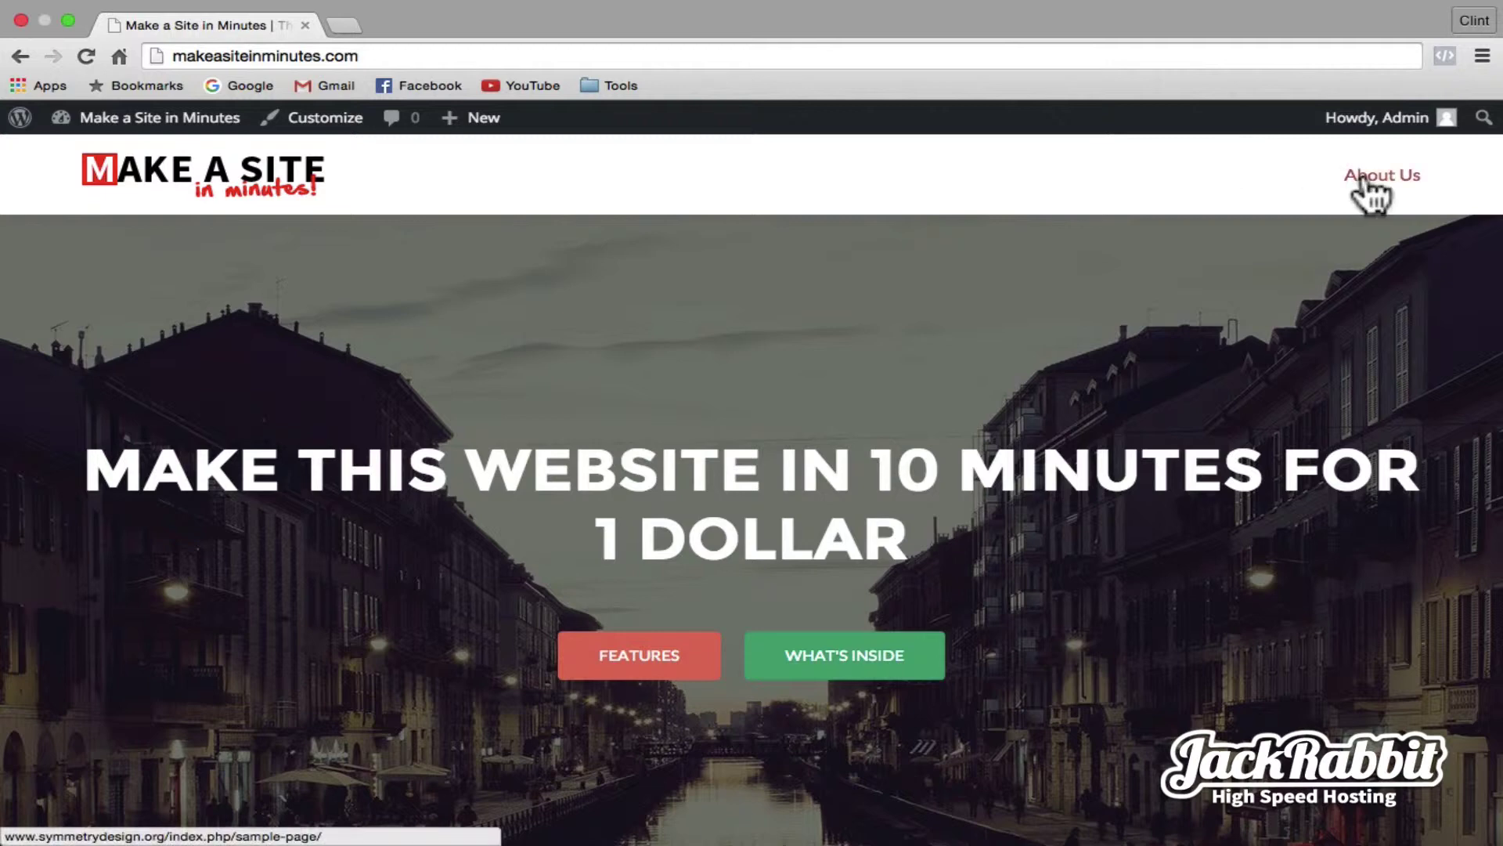
- View the live About Us page, then go to the Installed Plugins list showing Akismet and Hello Dolly
{"action": "left_click", "coordinate": [1363, 178]}
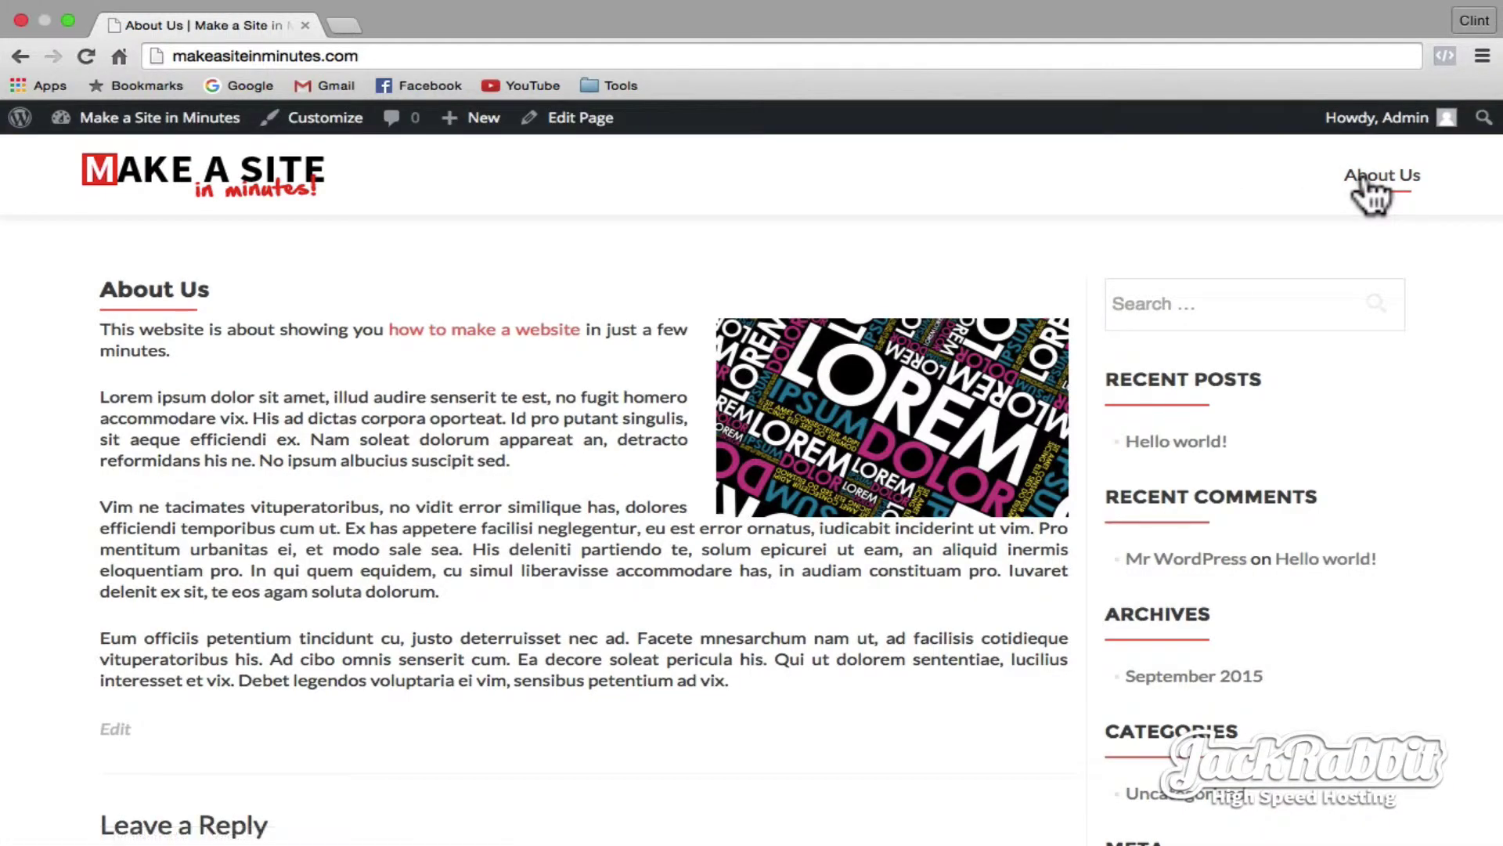
{"action": "left_click", "coordinate": [207, 123]}
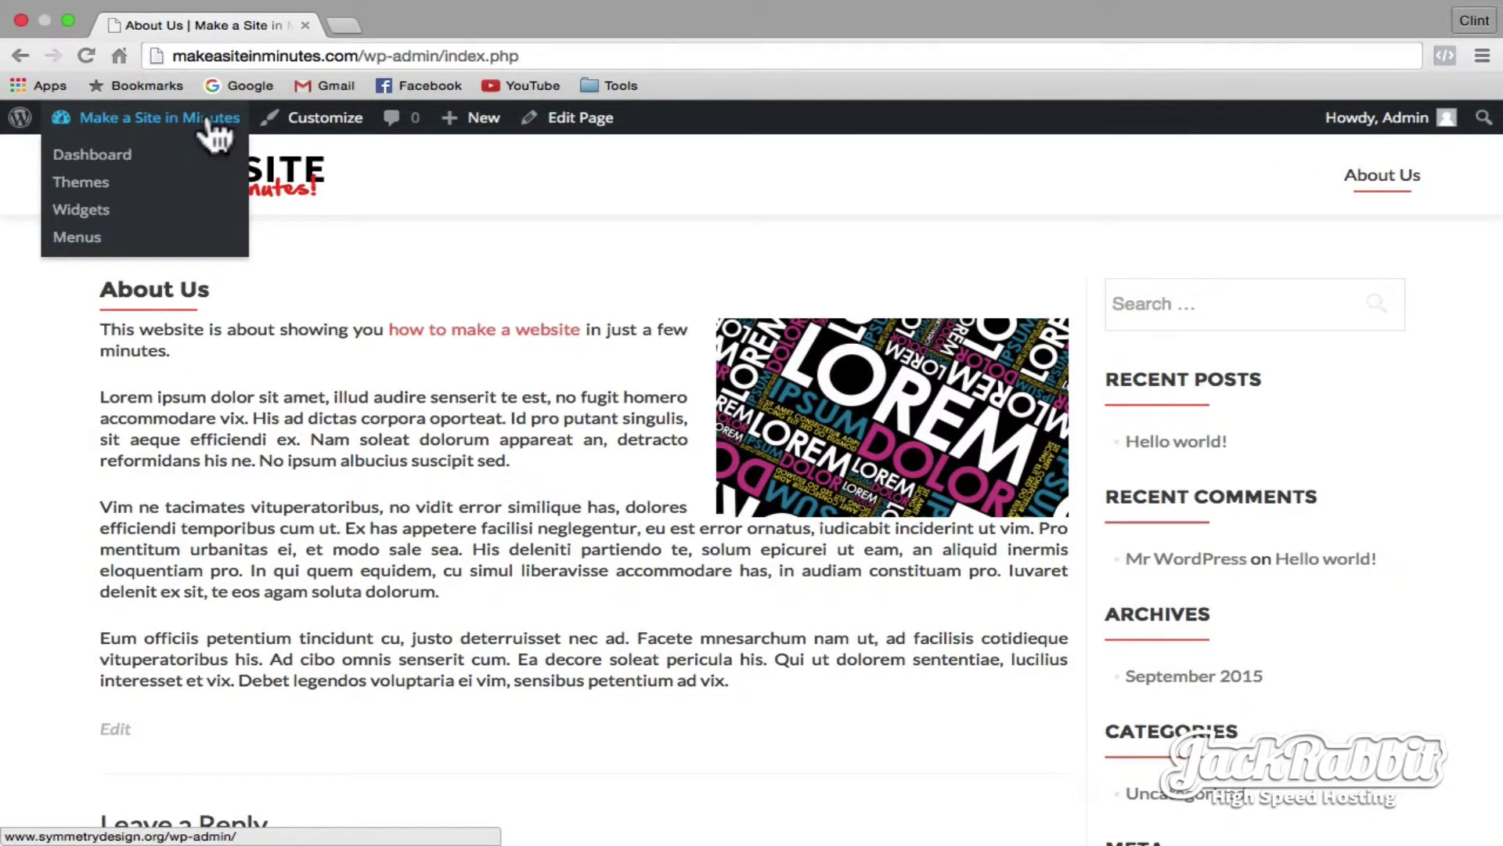
{"action": "mouse_move", "coordinate": [206, 128]}
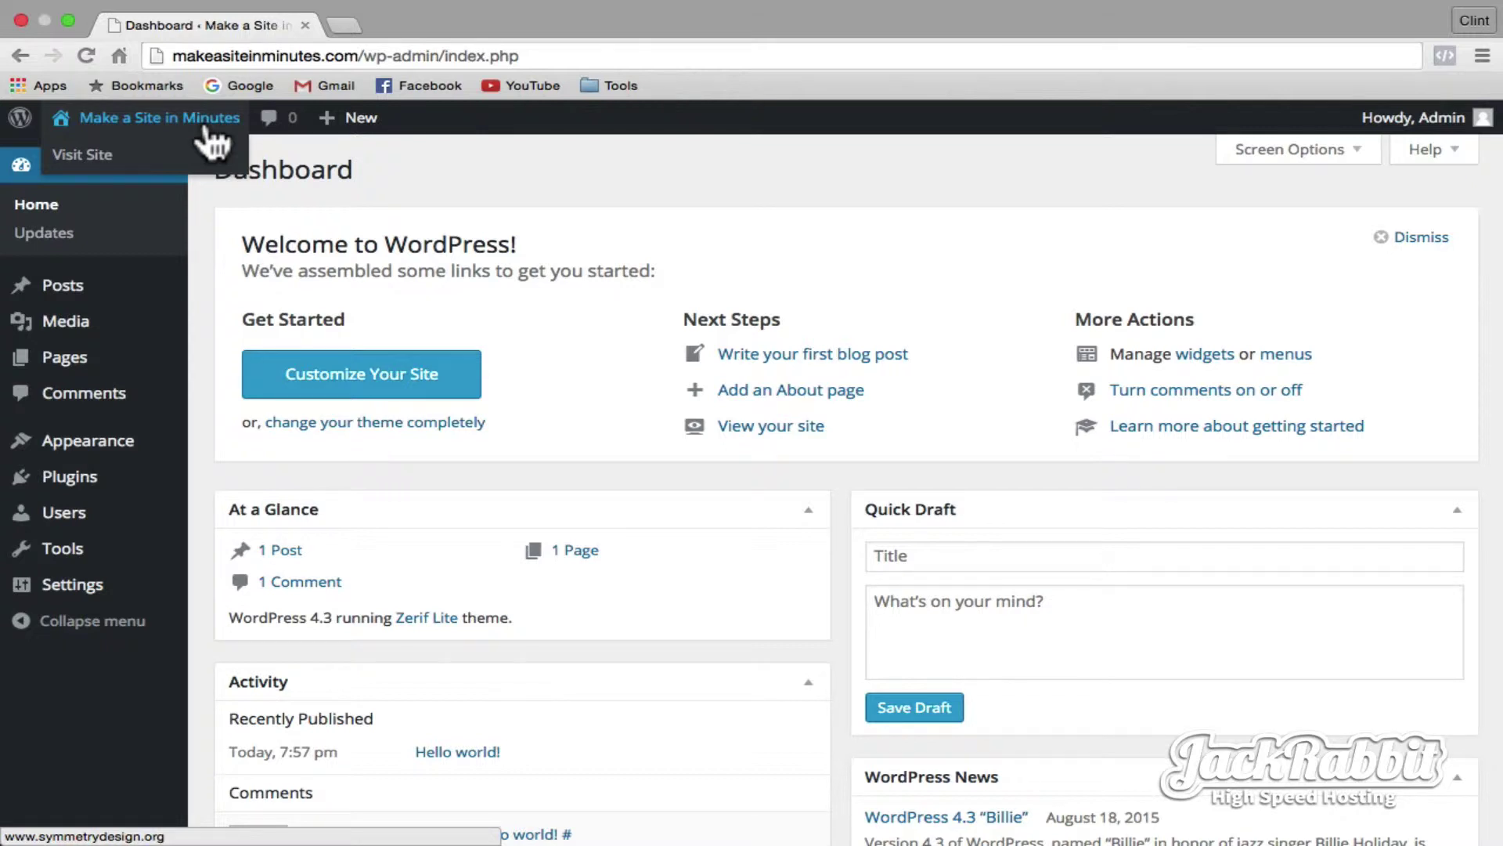
{"action": "left_click", "coordinate": [62, 490]}
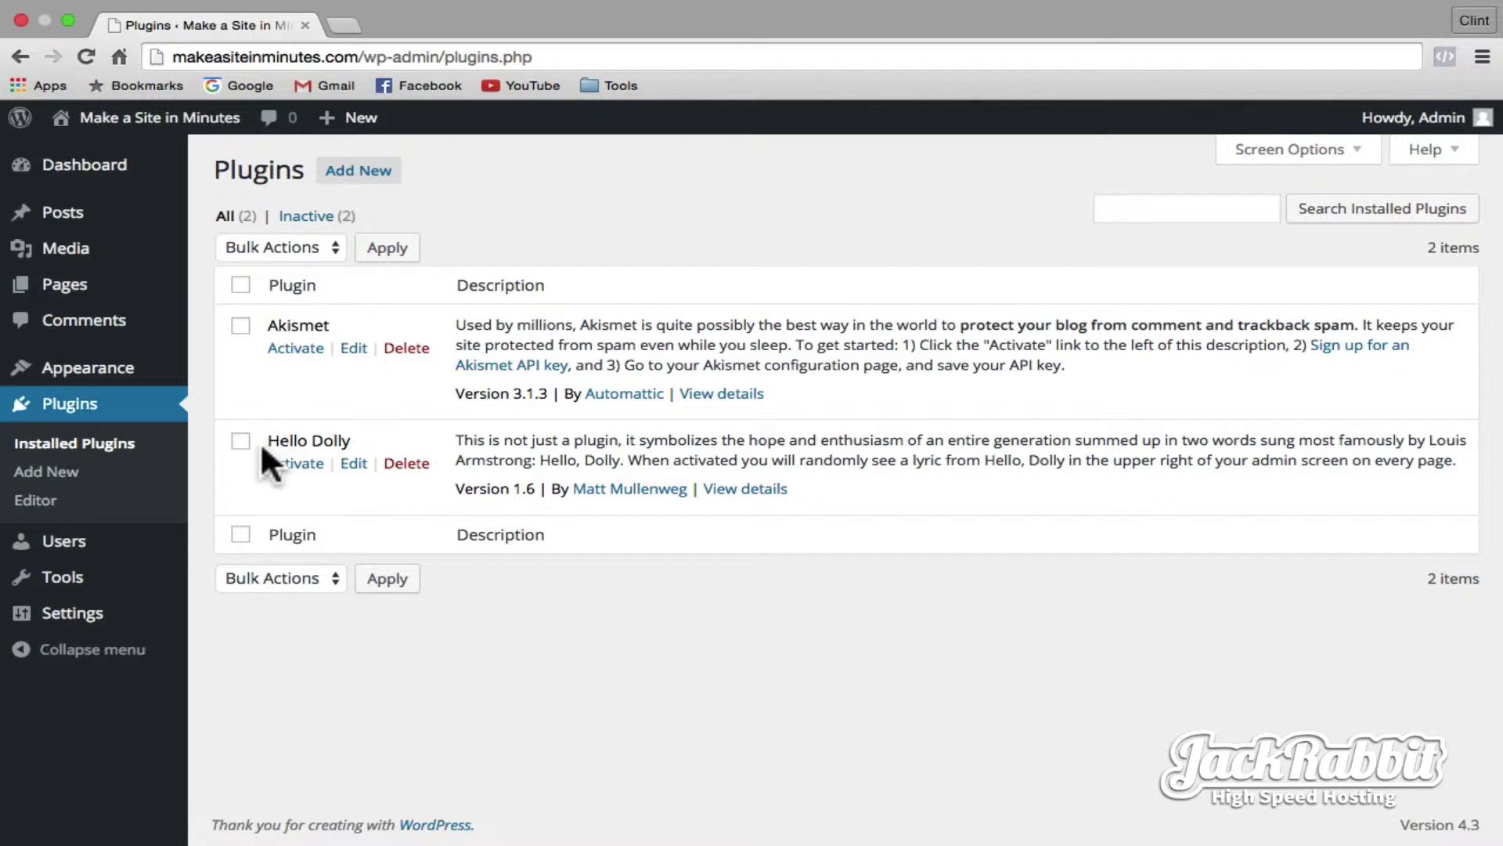
- Search 'contact form 7', install and activate Contact Form 7 4.2.2, and open its Contact Forms list
{"action": "left_click", "coordinate": [339, 168]}
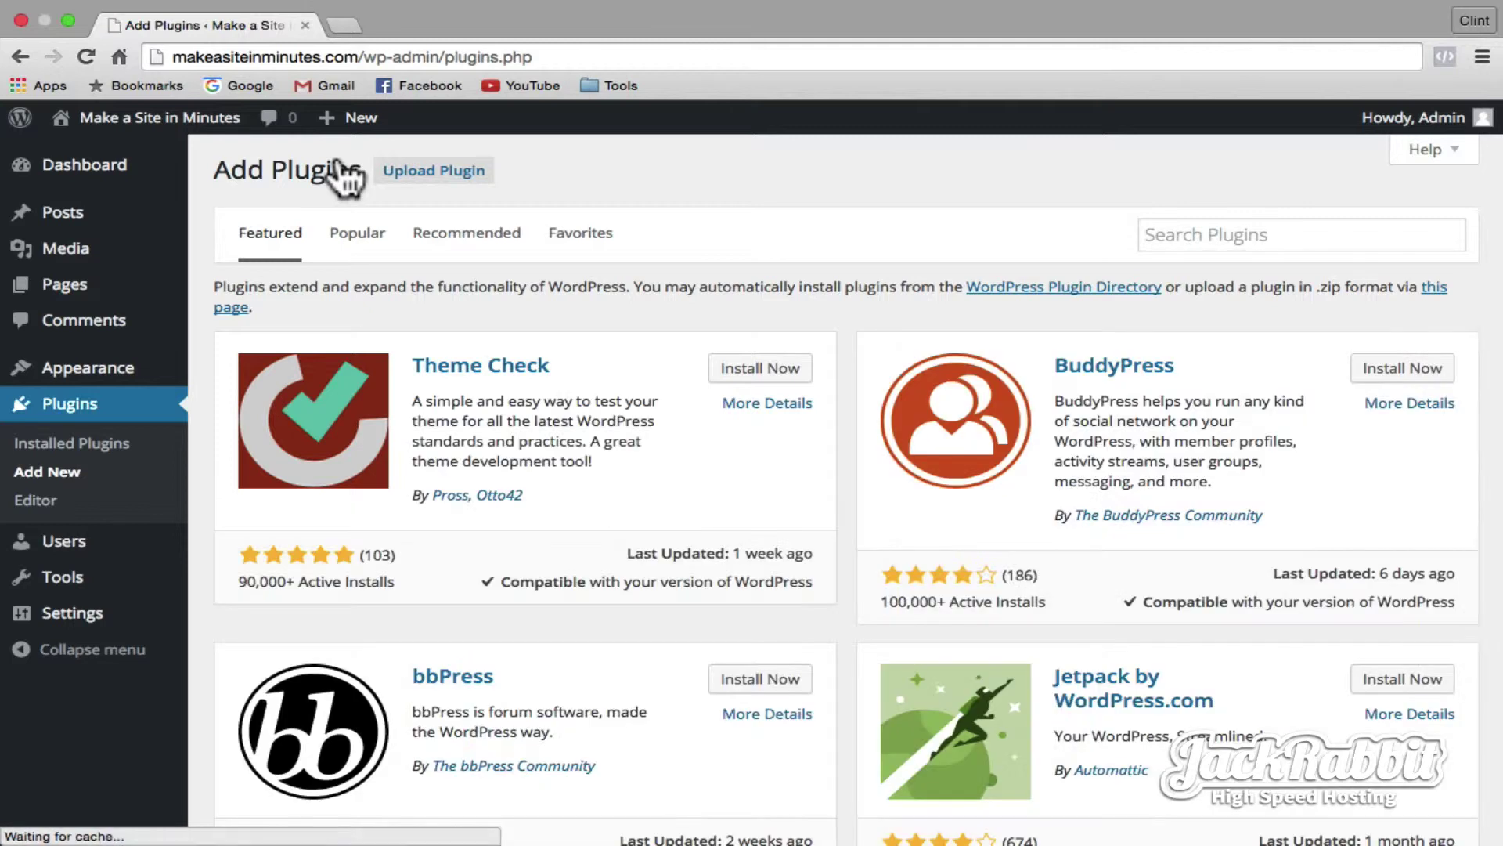
{"action": "left_click", "coordinate": [1151, 233]}
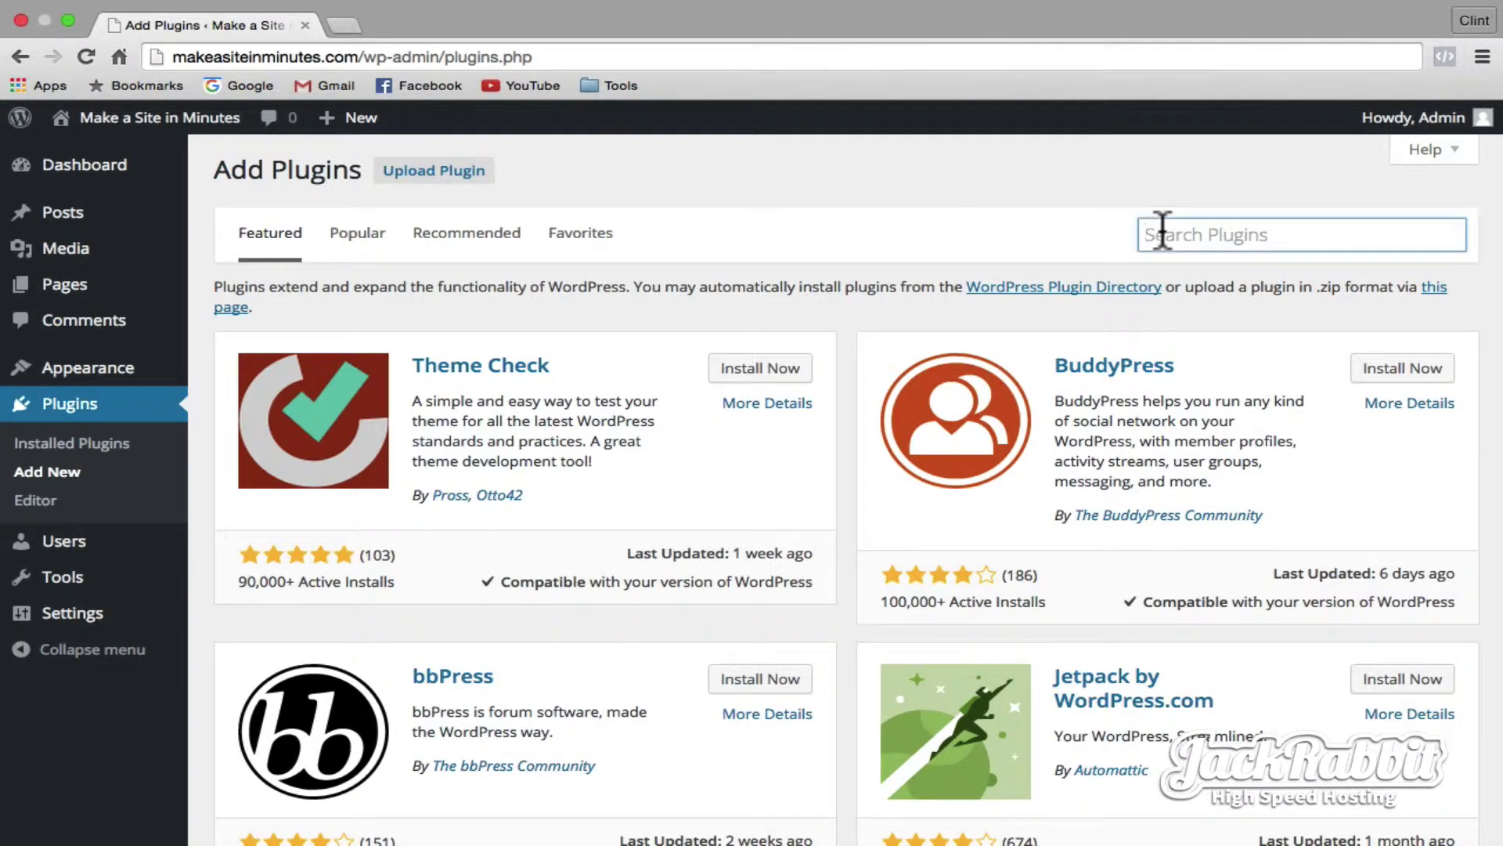
{"action": "type", "text": "co"}
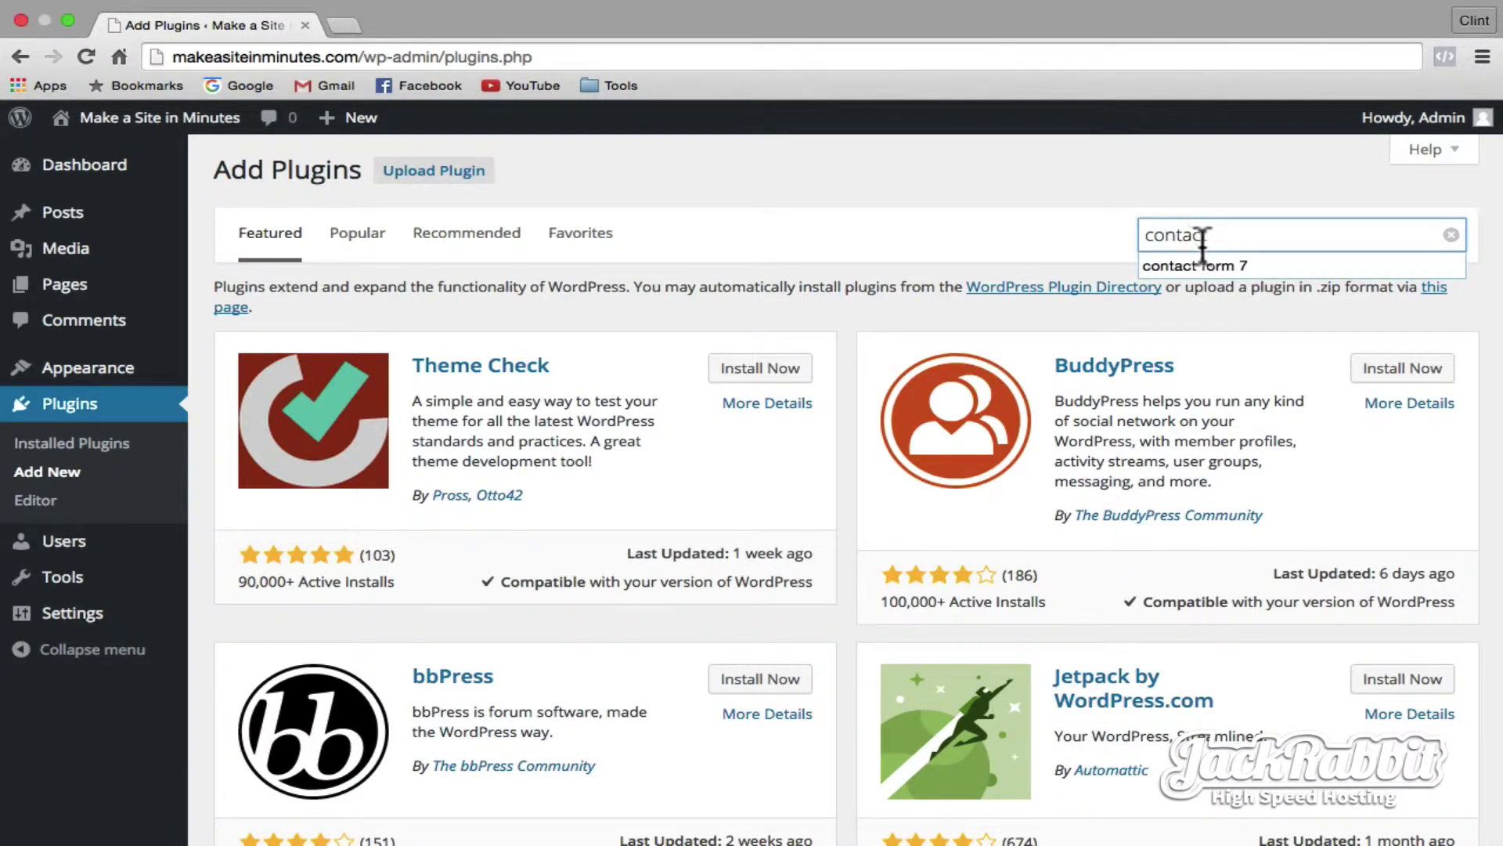
{"action": "type", "text": "ntac"}
{"action": "left_click", "coordinate": [1205, 264]}
{"action": "key", "text": "Return"}
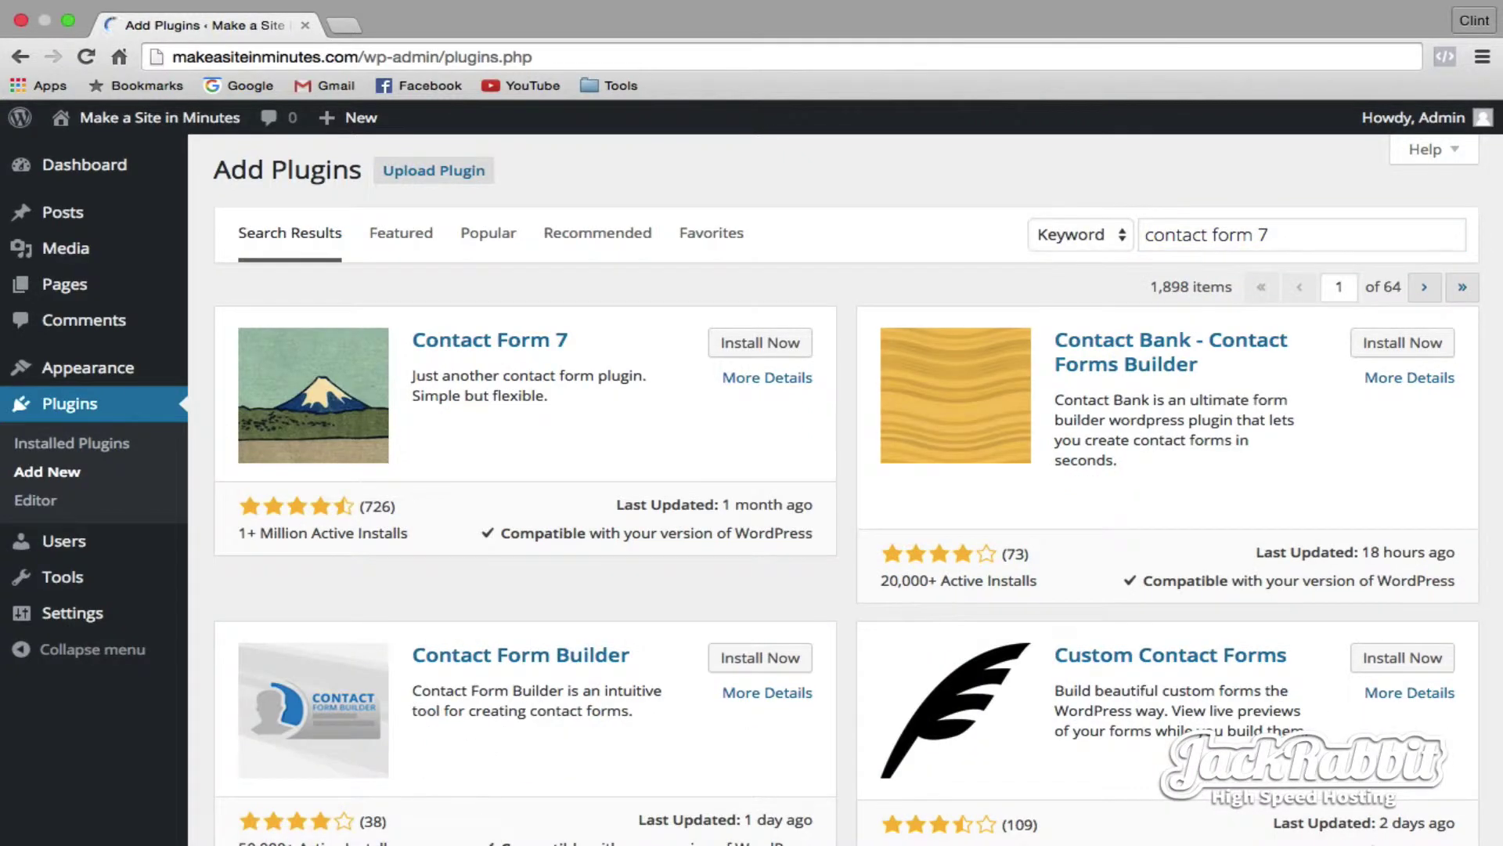
{"action": "left_click", "coordinate": [763, 345]}
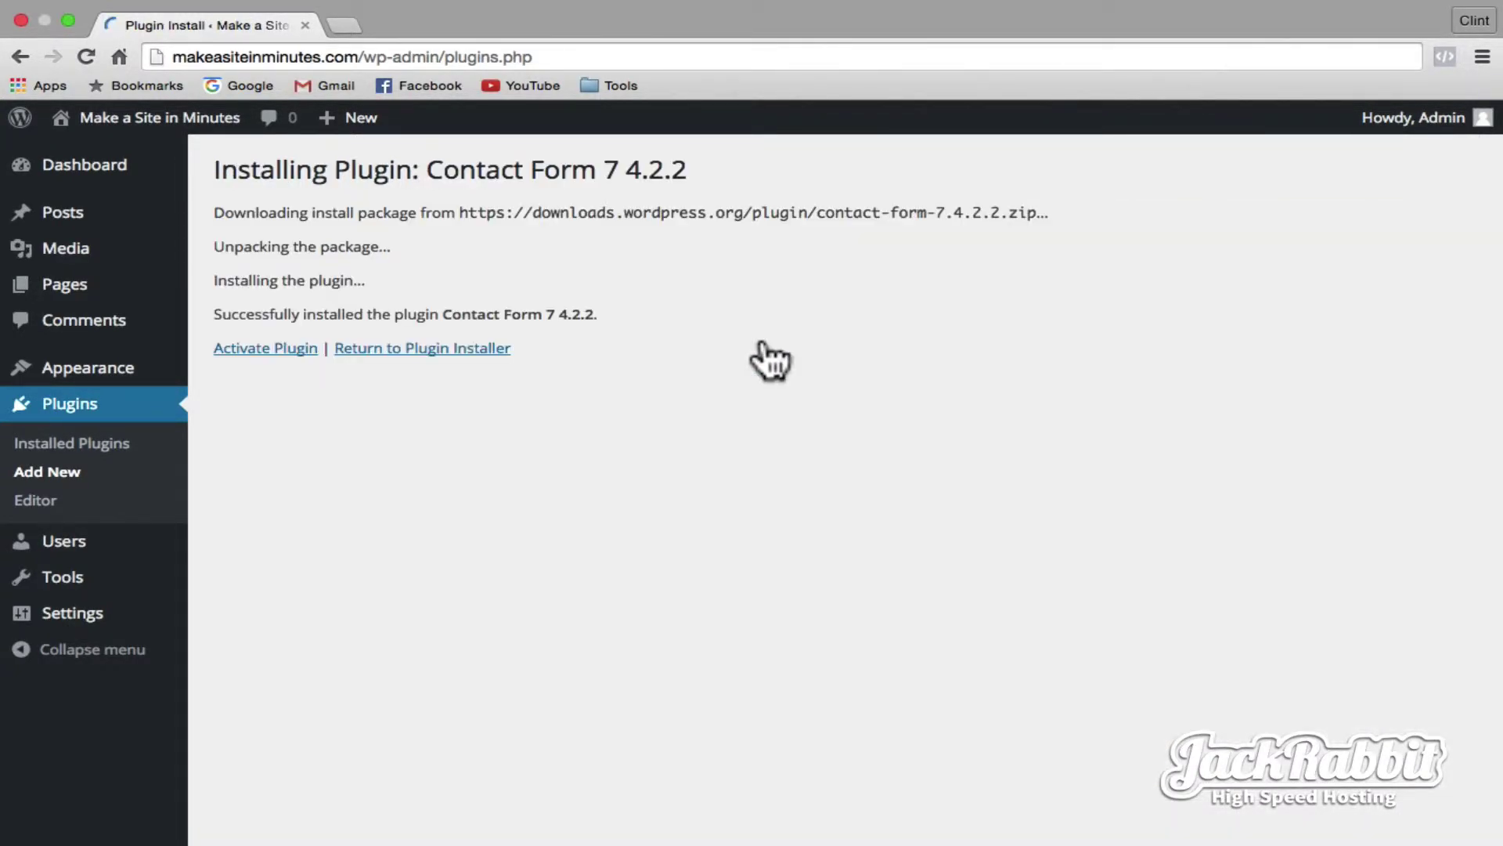
{"action": "left_click", "coordinate": [249, 350]}
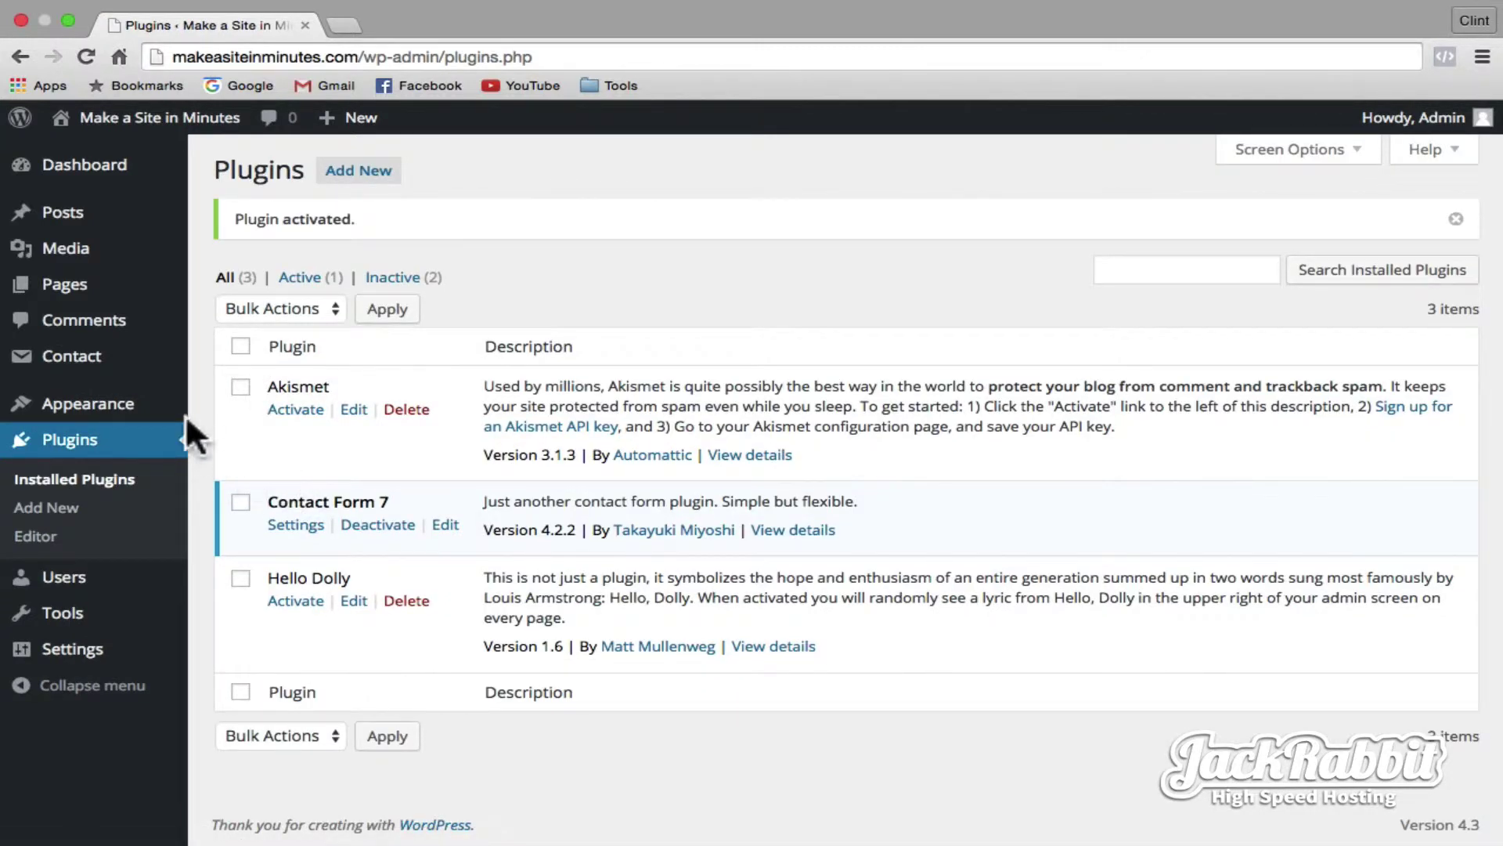
{"action": "left_click", "coordinate": [80, 368]}
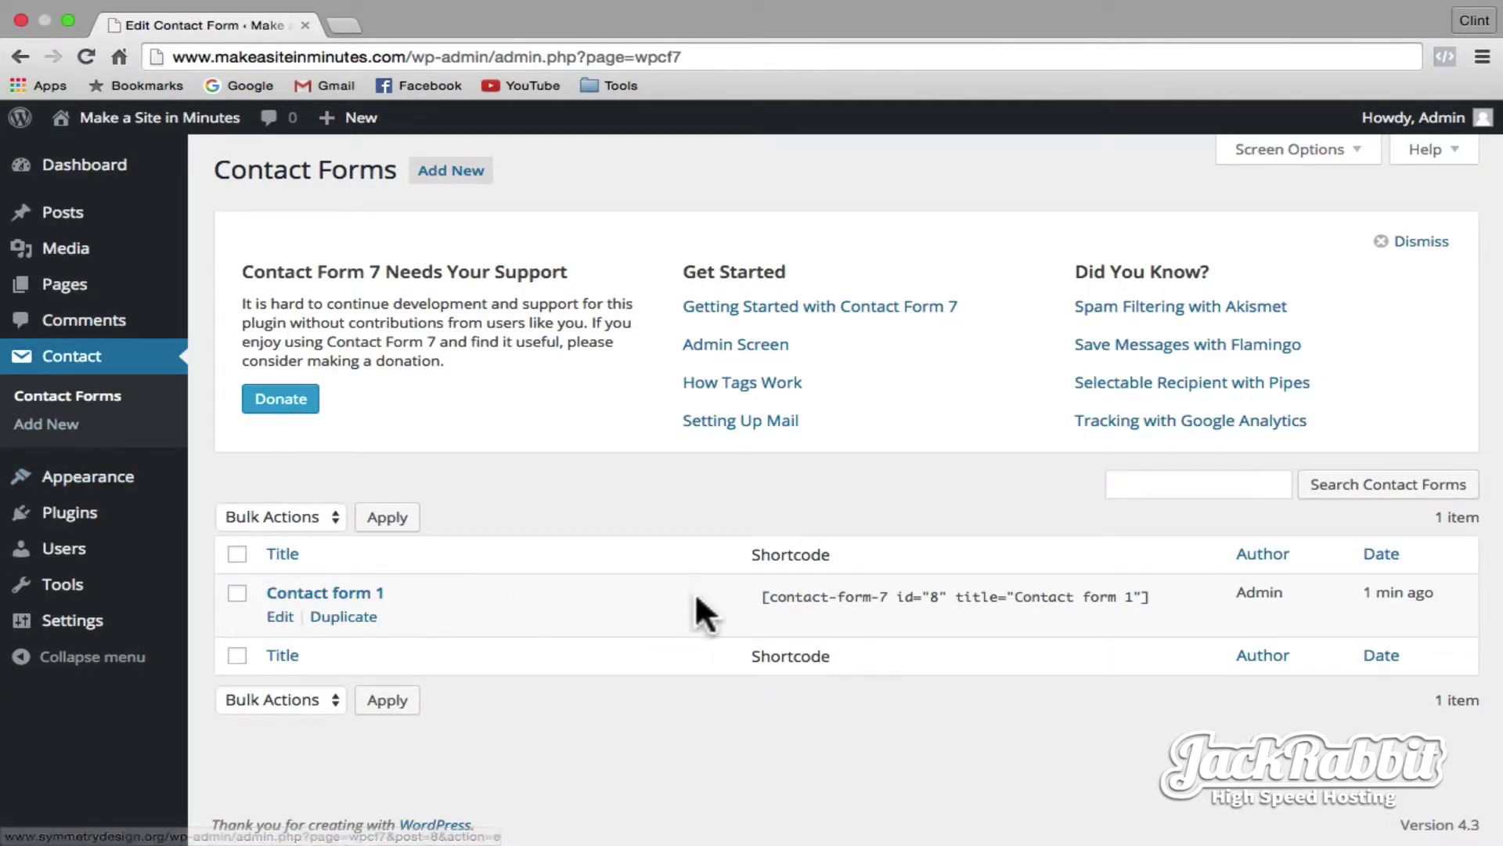
- Copy the Contact form 1 shortcode
{"action": "left_click", "coordinate": [772, 600]}
{"action": "key", "text": "super+a"}
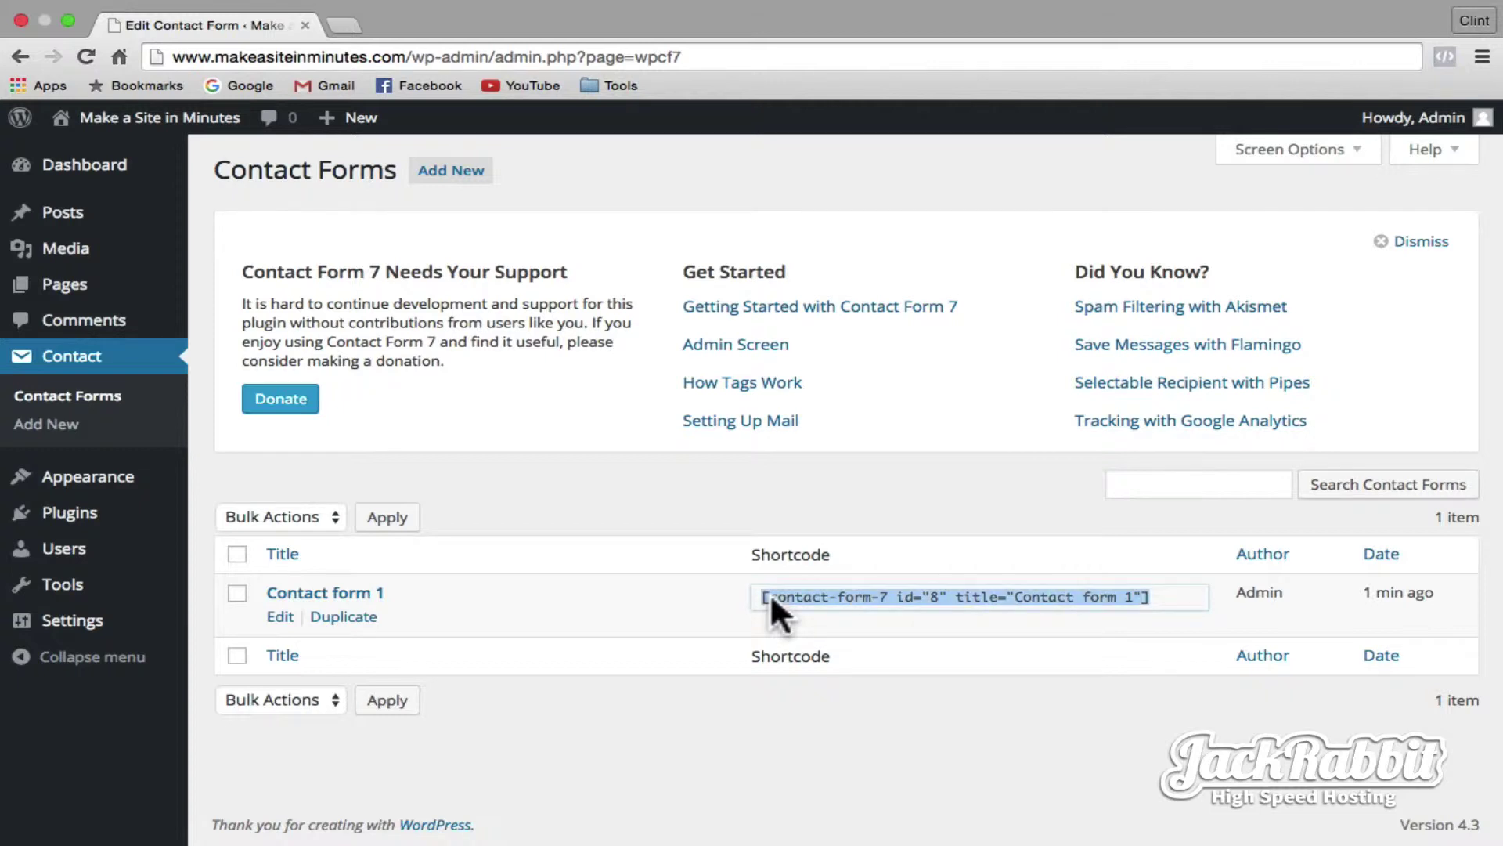
{"action": "right_click", "coordinate": [769, 592]}
{"action": "left_click", "coordinate": [805, 602]}
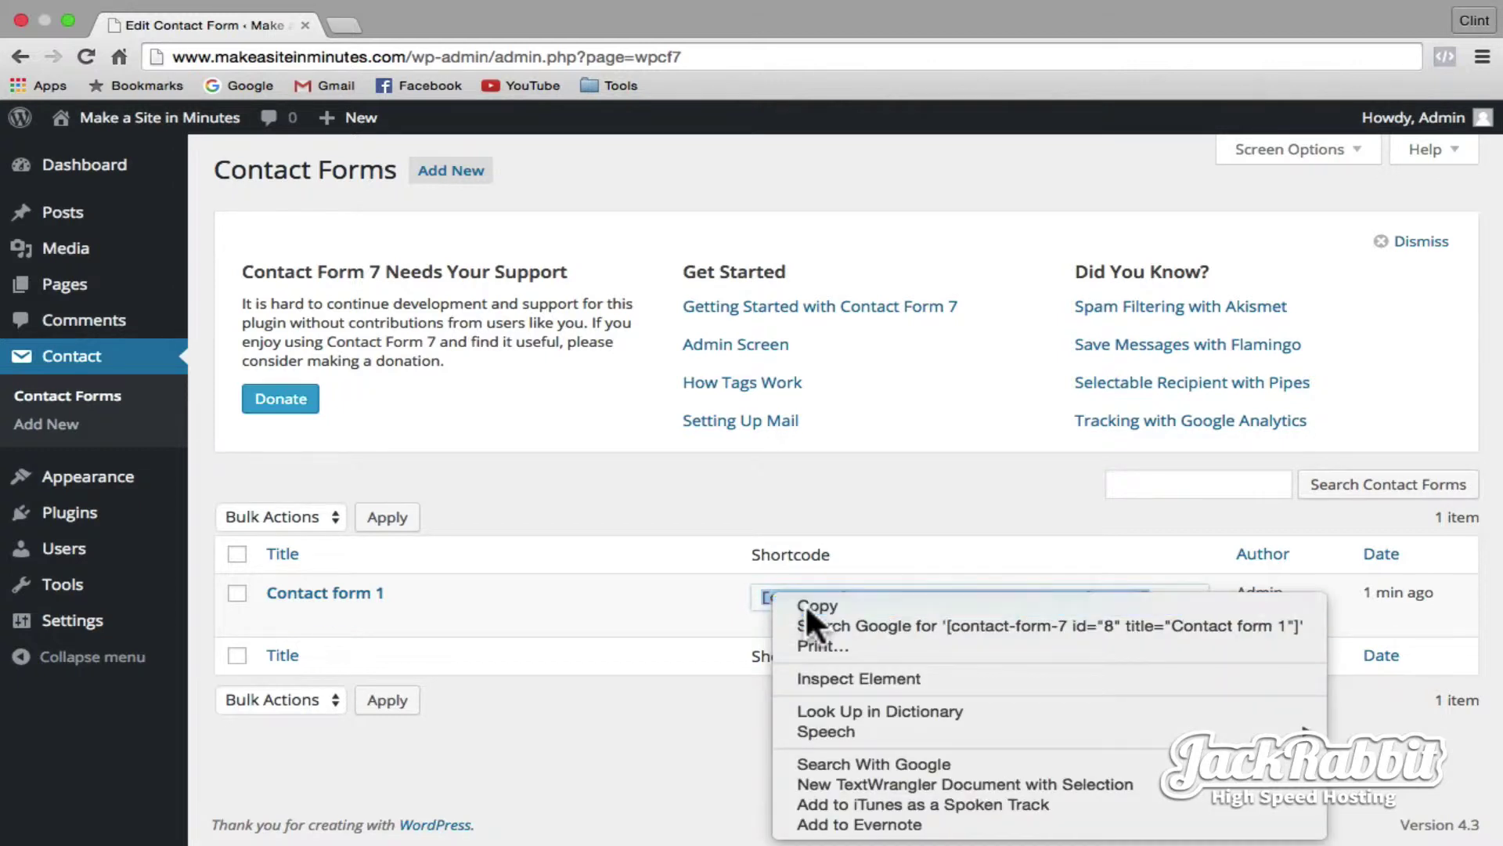
- Publish a new 'Contact Us' page with the address details and pasted form shortcode, then view the site
{"action": "mouse_move", "coordinate": [98, 291]}
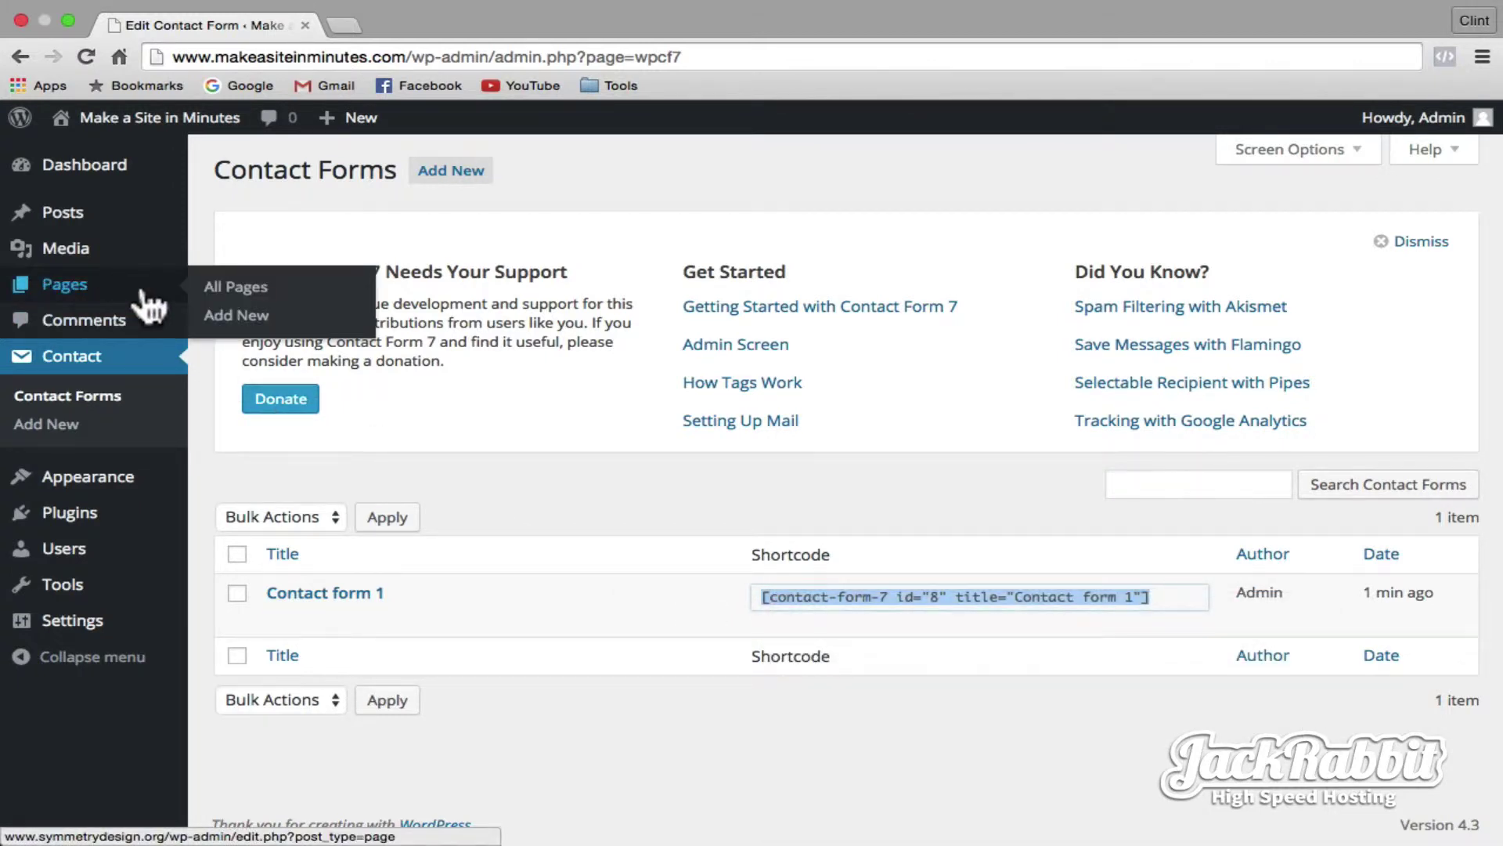
{"action": "left_click", "coordinate": [227, 315]}
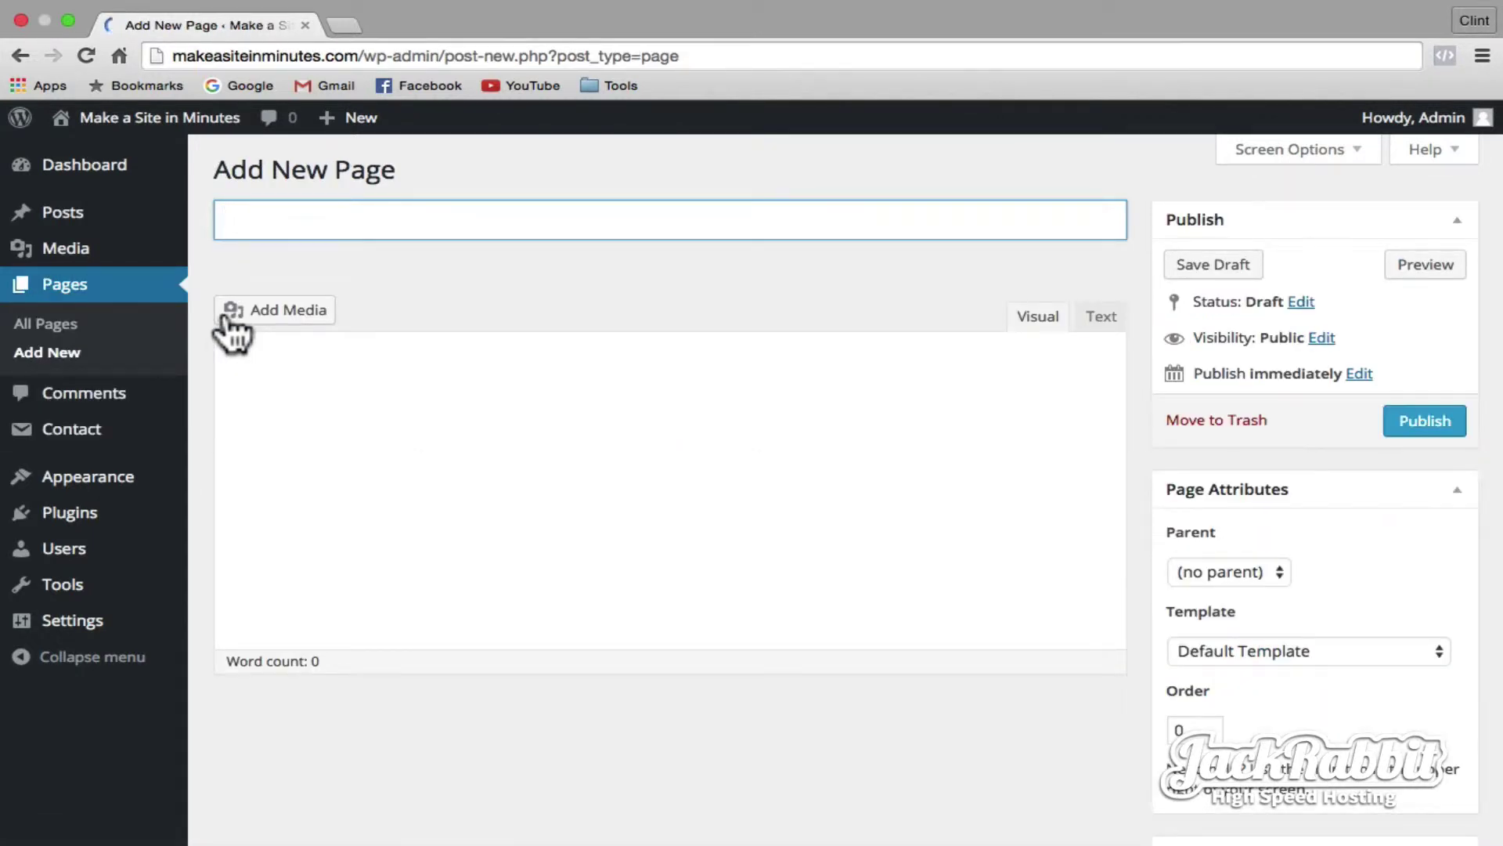
{"action": "type", "text": "Contact Us"}
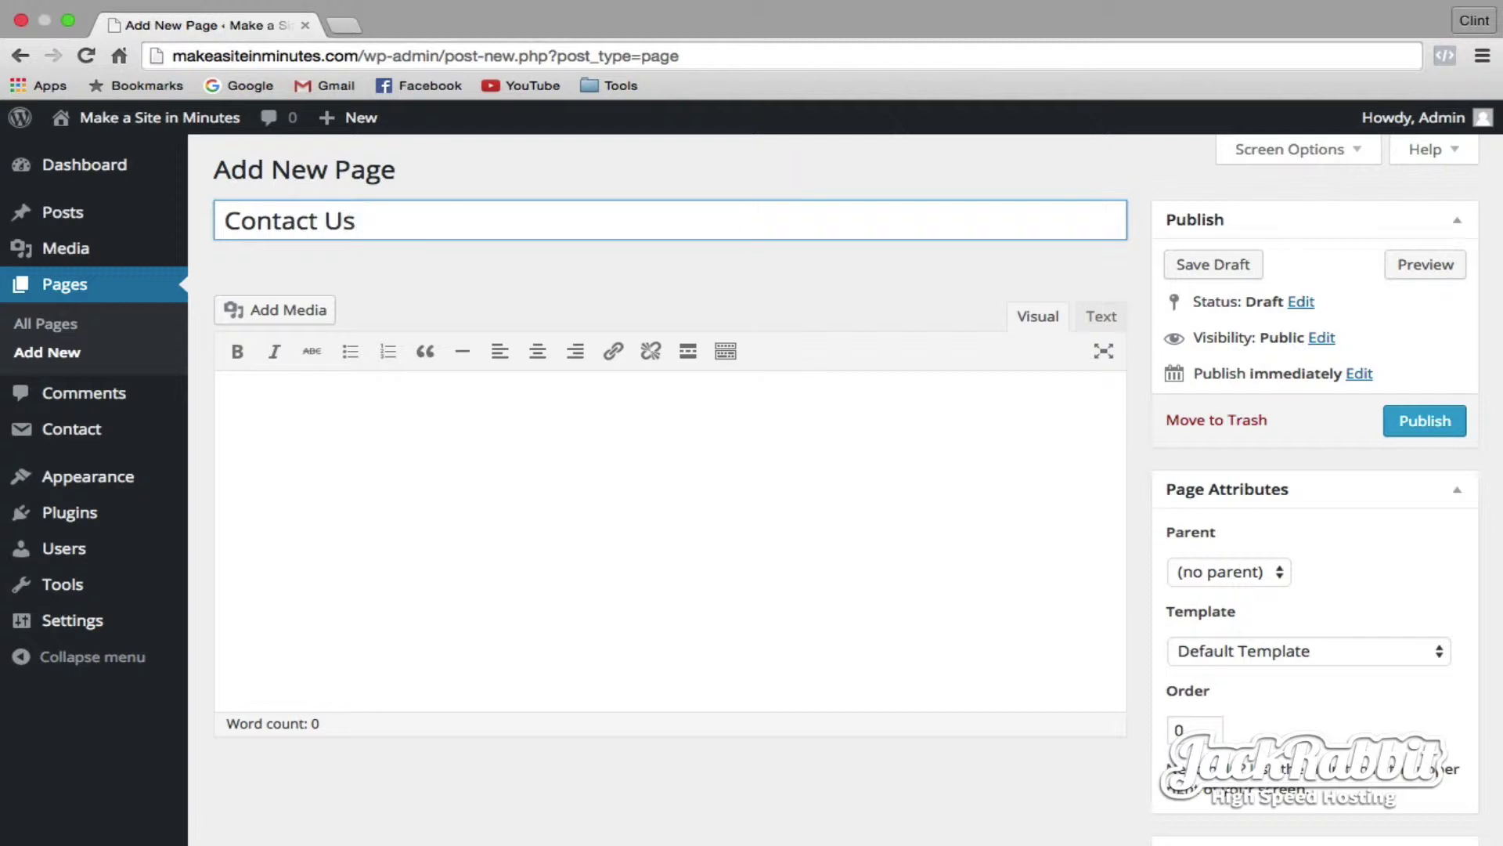
{"action": "left_click", "coordinate": [245, 429]}
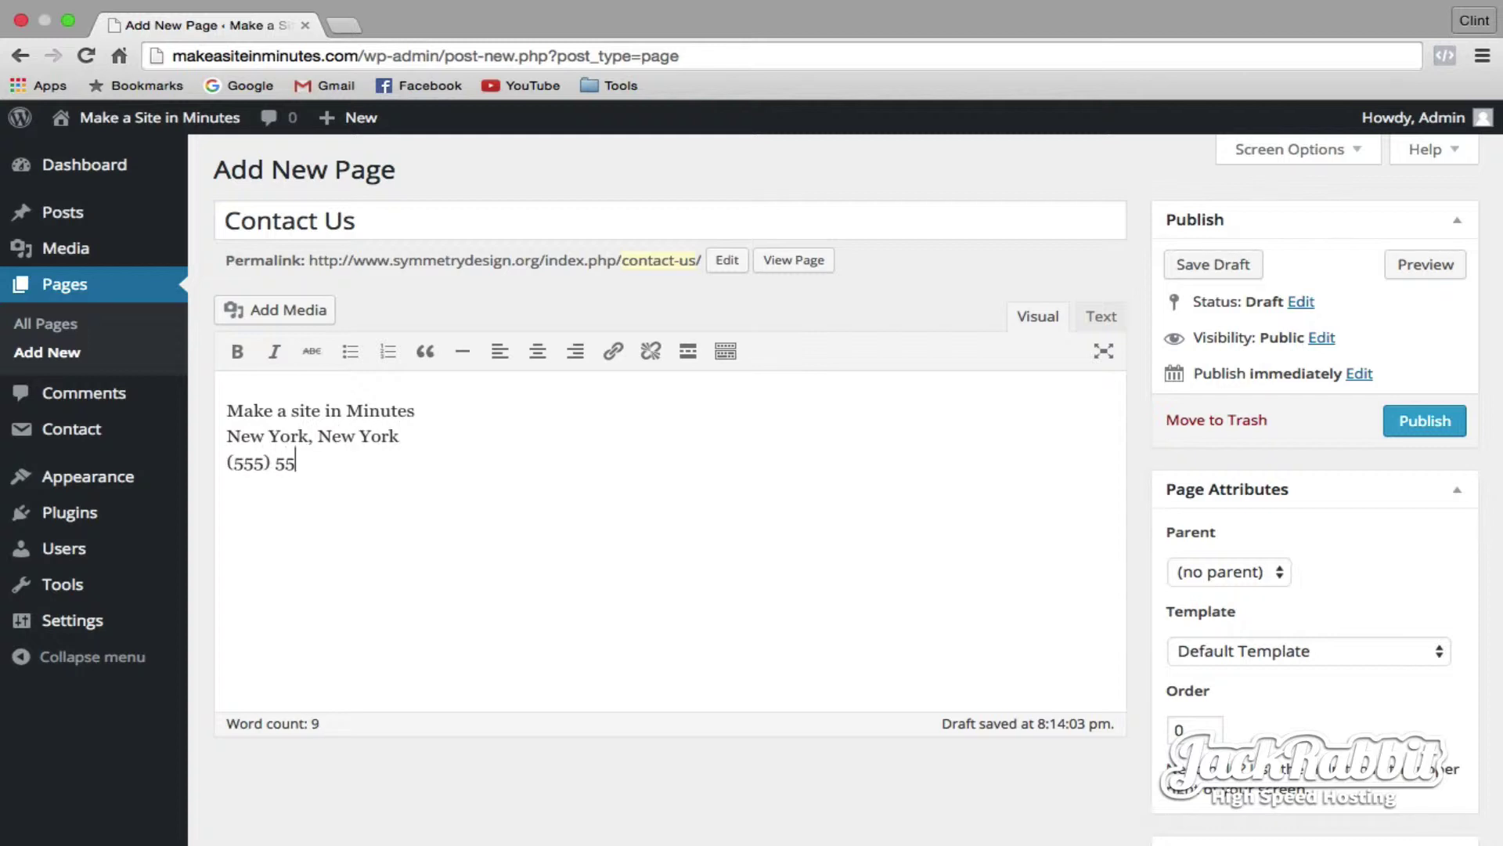
{"action": "right_click", "coordinate": [229, 505]}
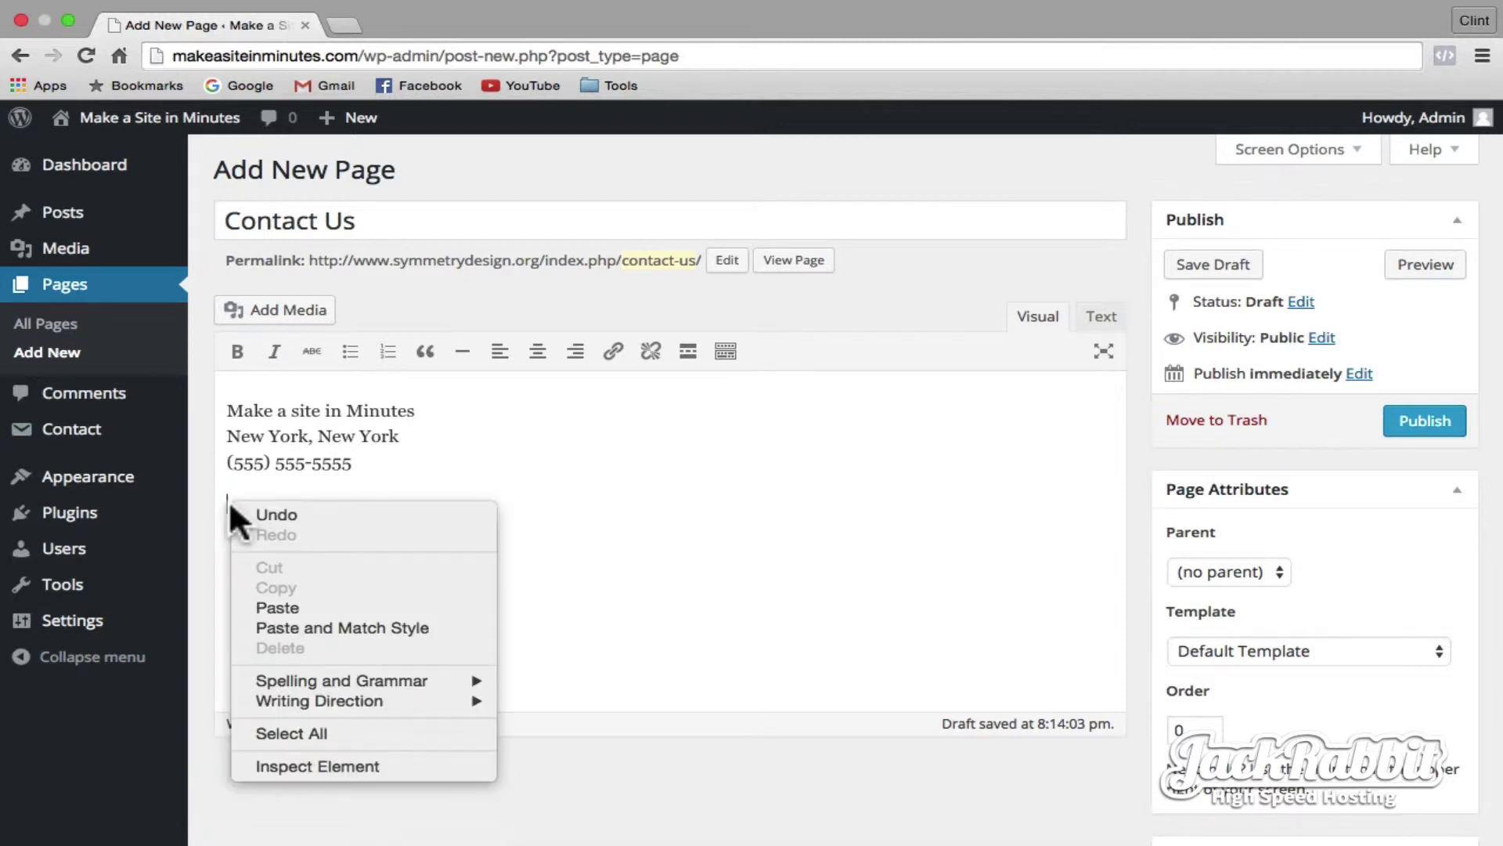
{"action": "left_click", "coordinate": [289, 608]}
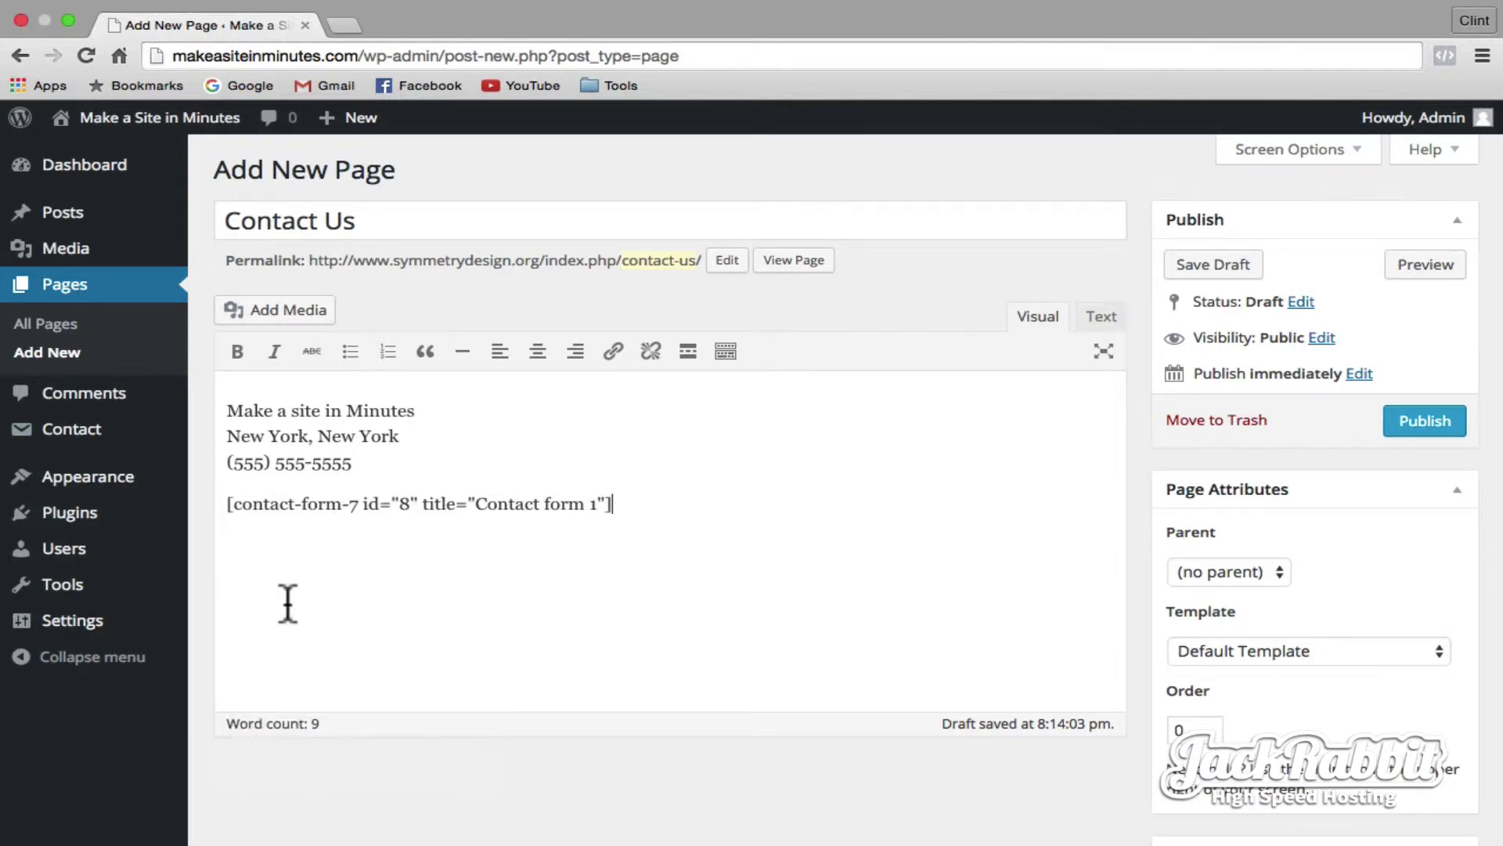
{"action": "left_click", "coordinate": [1416, 423]}
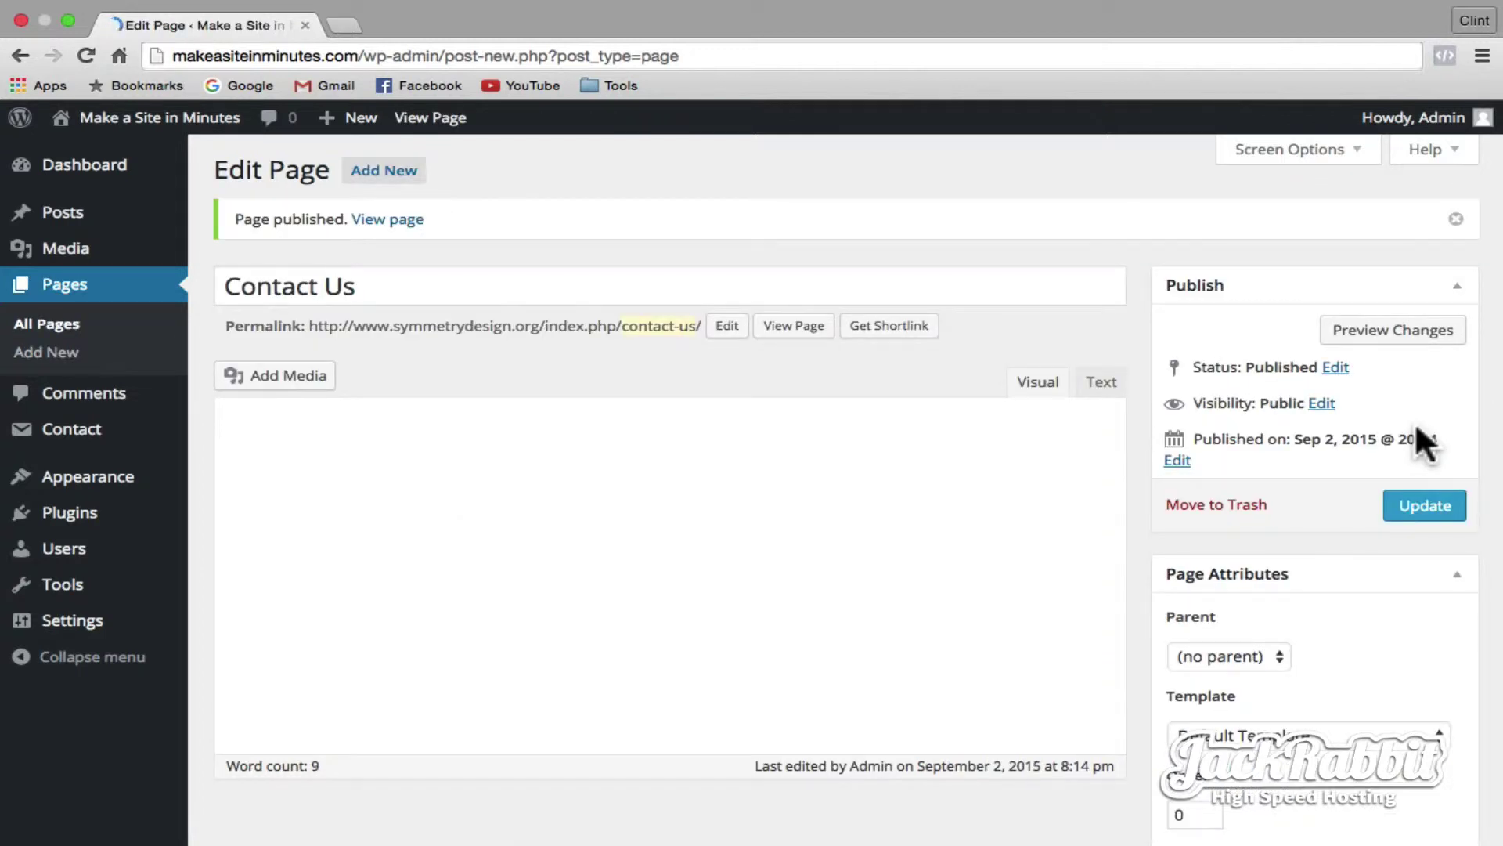
{"action": "left_click", "coordinate": [210, 128]}
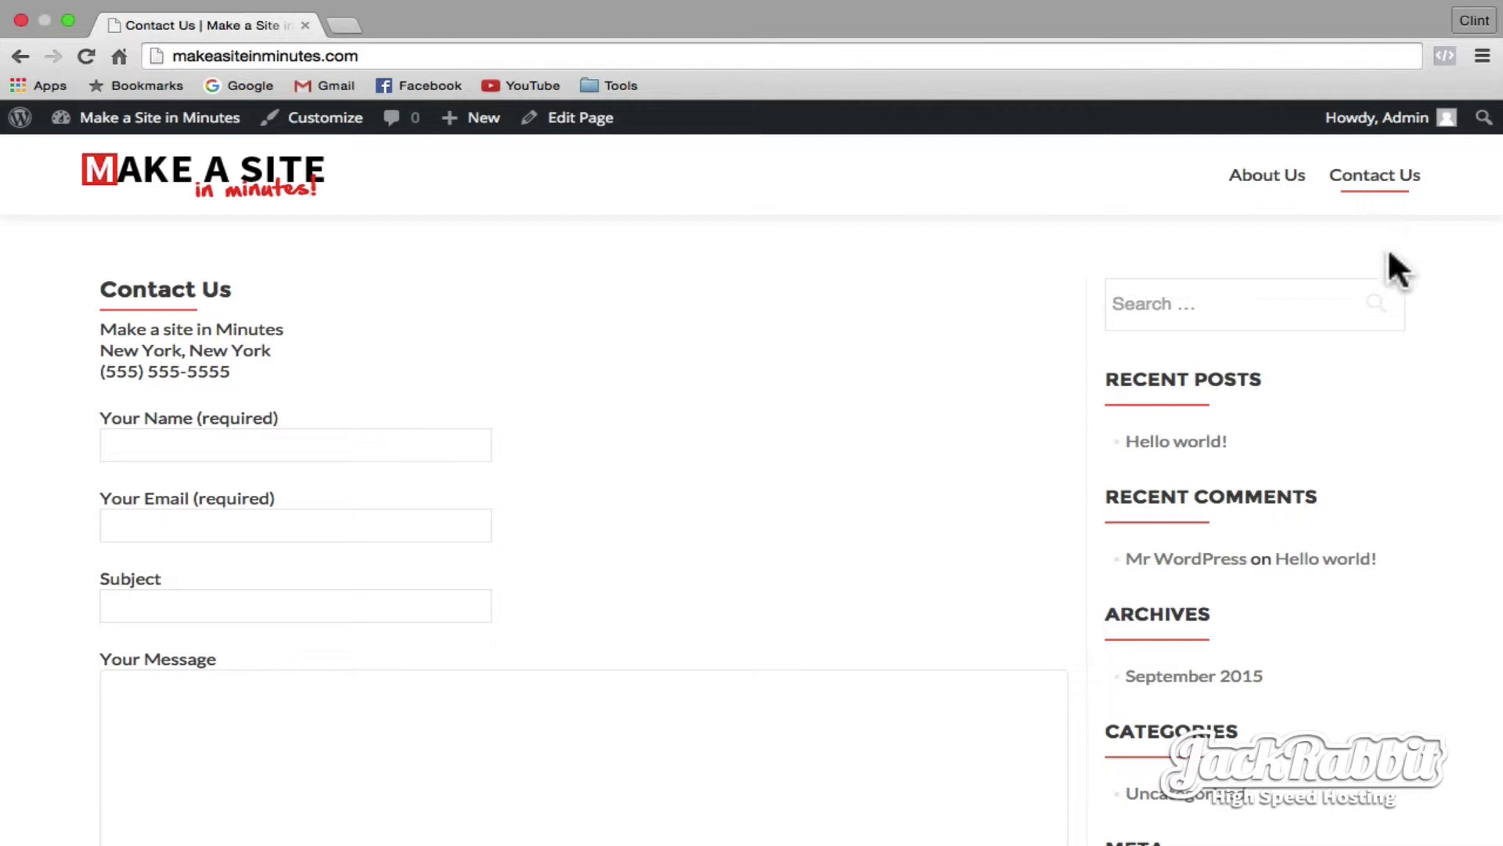
- Scroll the Contact Us form down to the Send button and back, then return to the Dashboard
{"action": "scroll", "coordinate": [1390, 255], "scroll_direction": "down", "scroll_amount": 7}
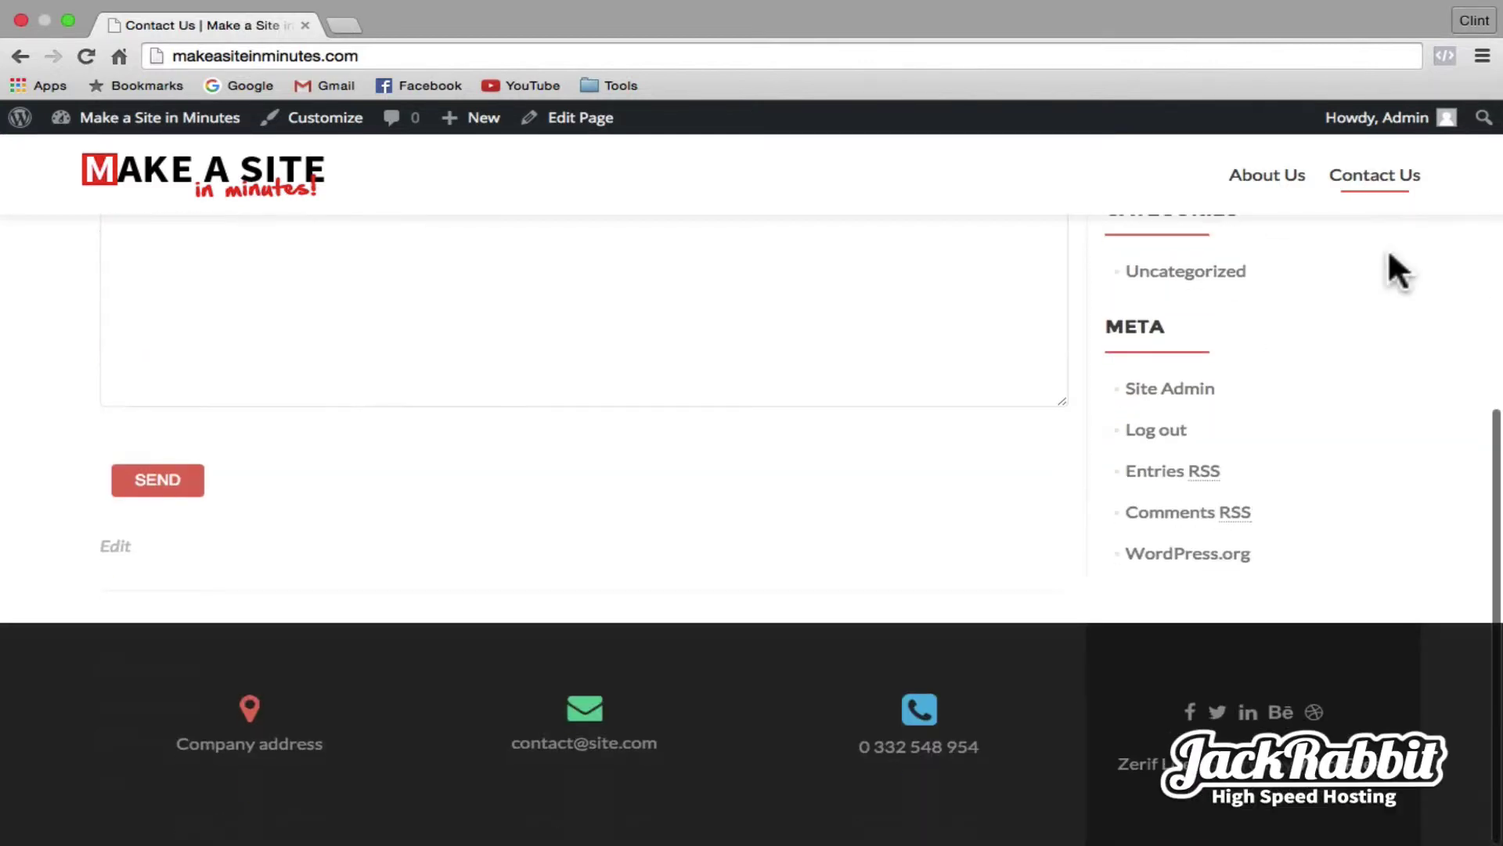
{"action": "scroll", "coordinate": [1389, 254], "scroll_direction": "up", "scroll_amount": 7}
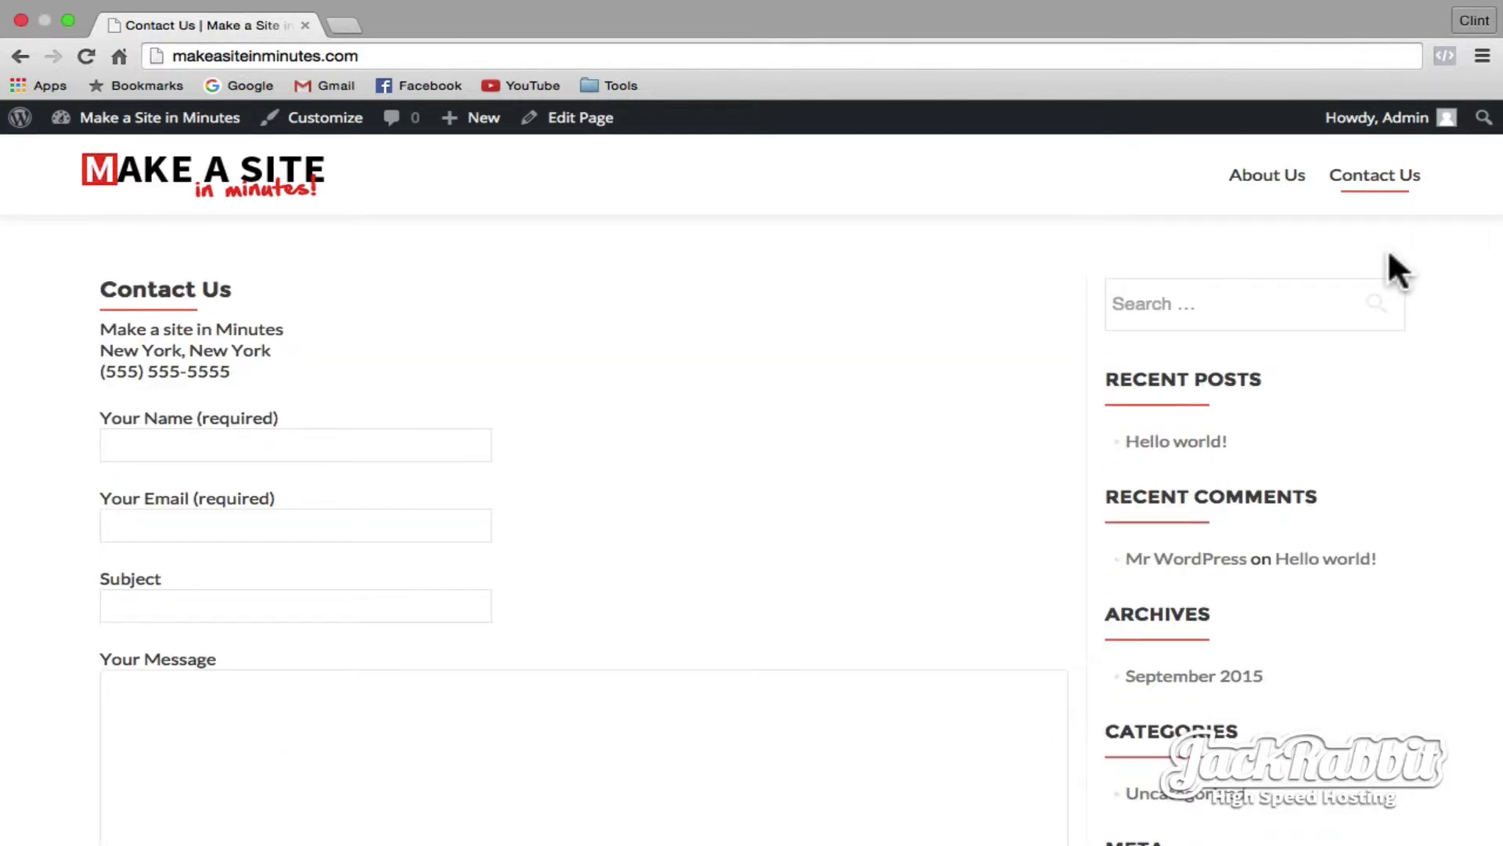
{"action": "left_click", "coordinate": [179, 124]}
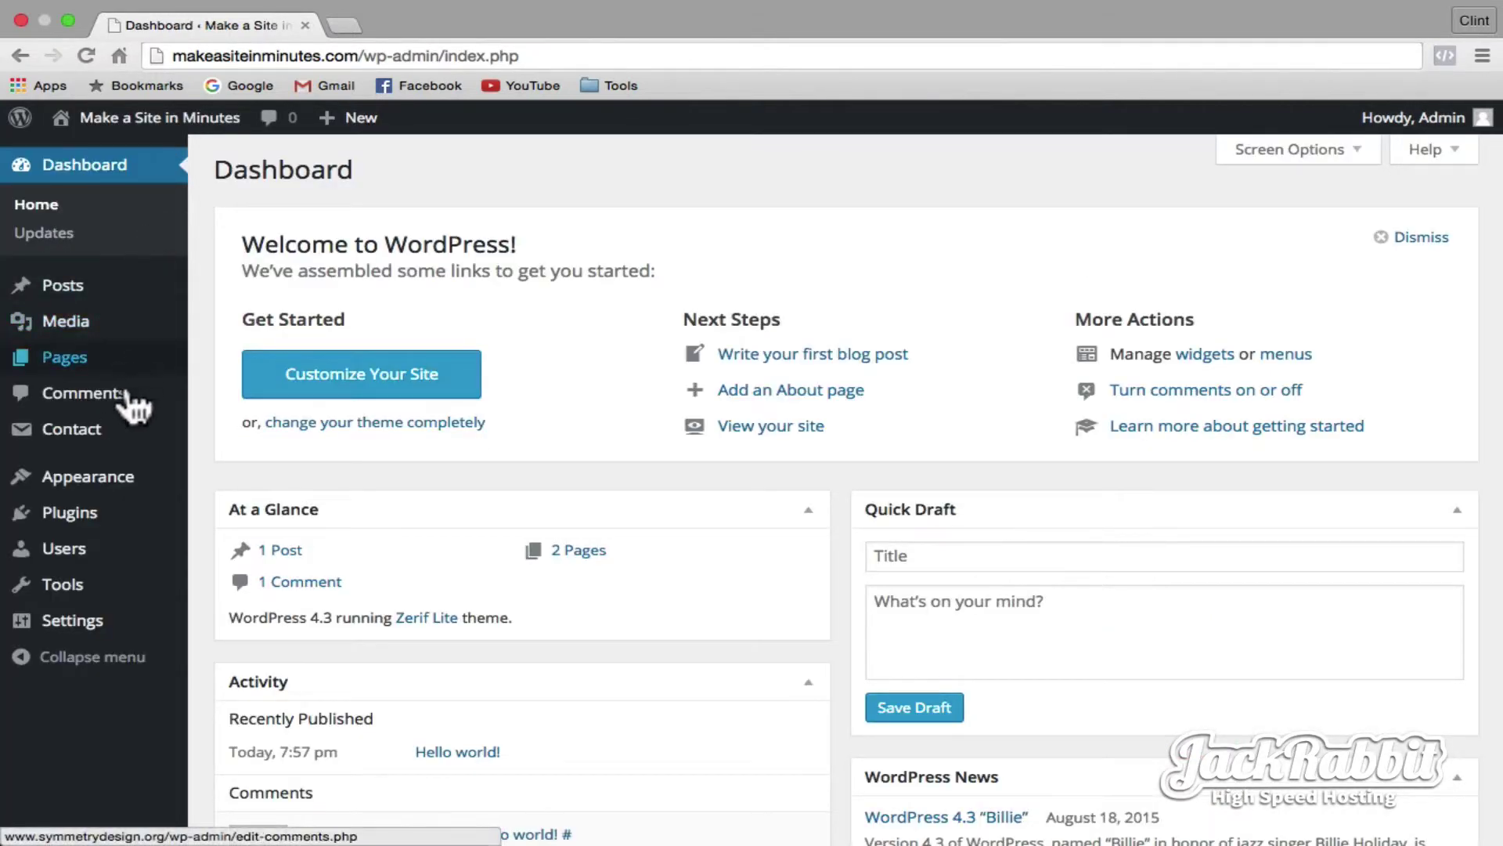
- Create Menu 1 and save it as the Primary Menu
{"action": "mouse_move", "coordinate": [115, 480]}
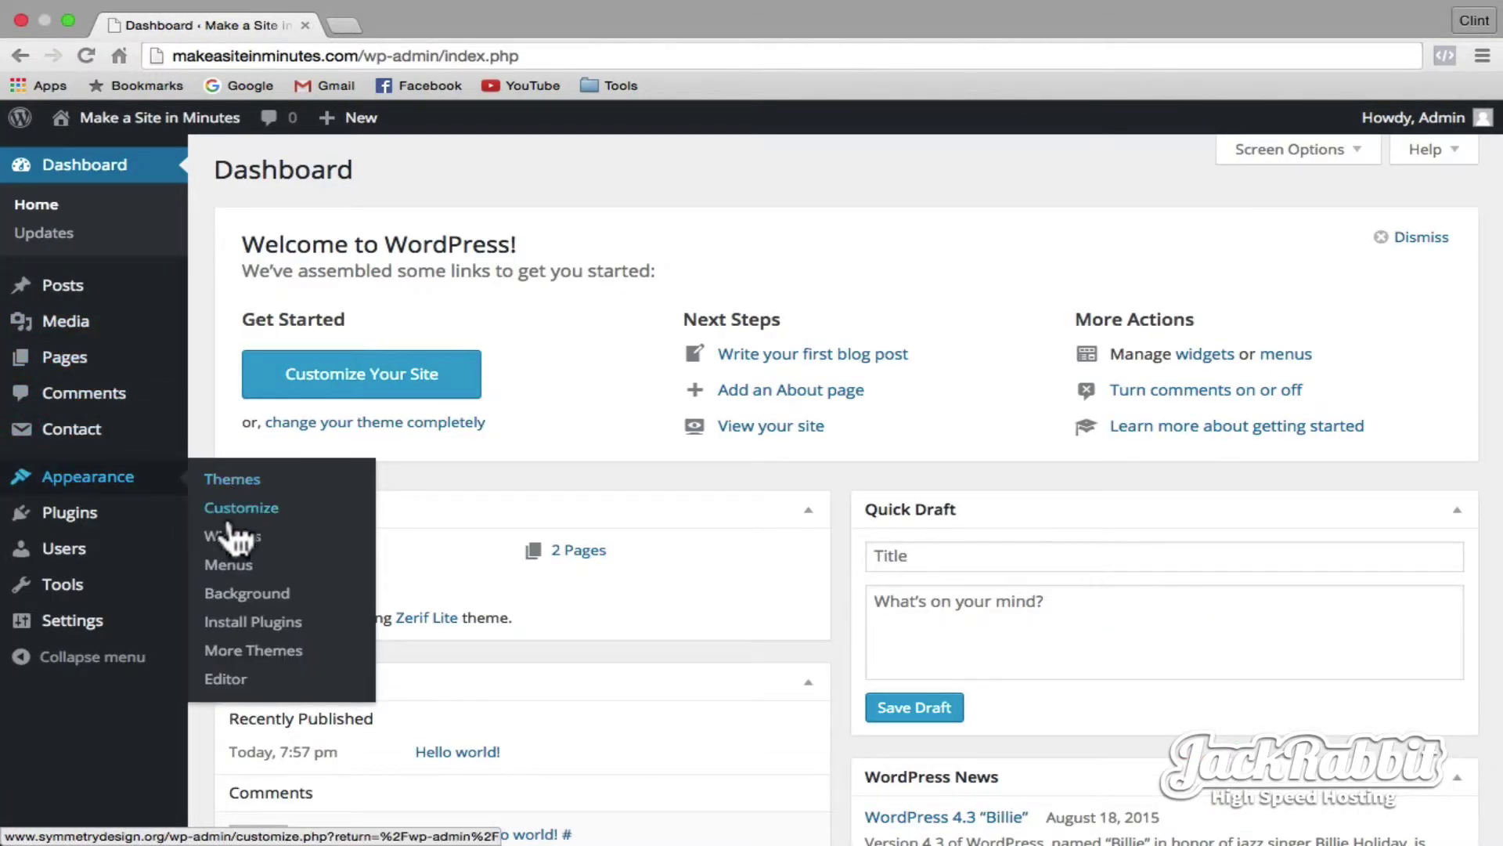
{"action": "left_click", "coordinate": [227, 578]}
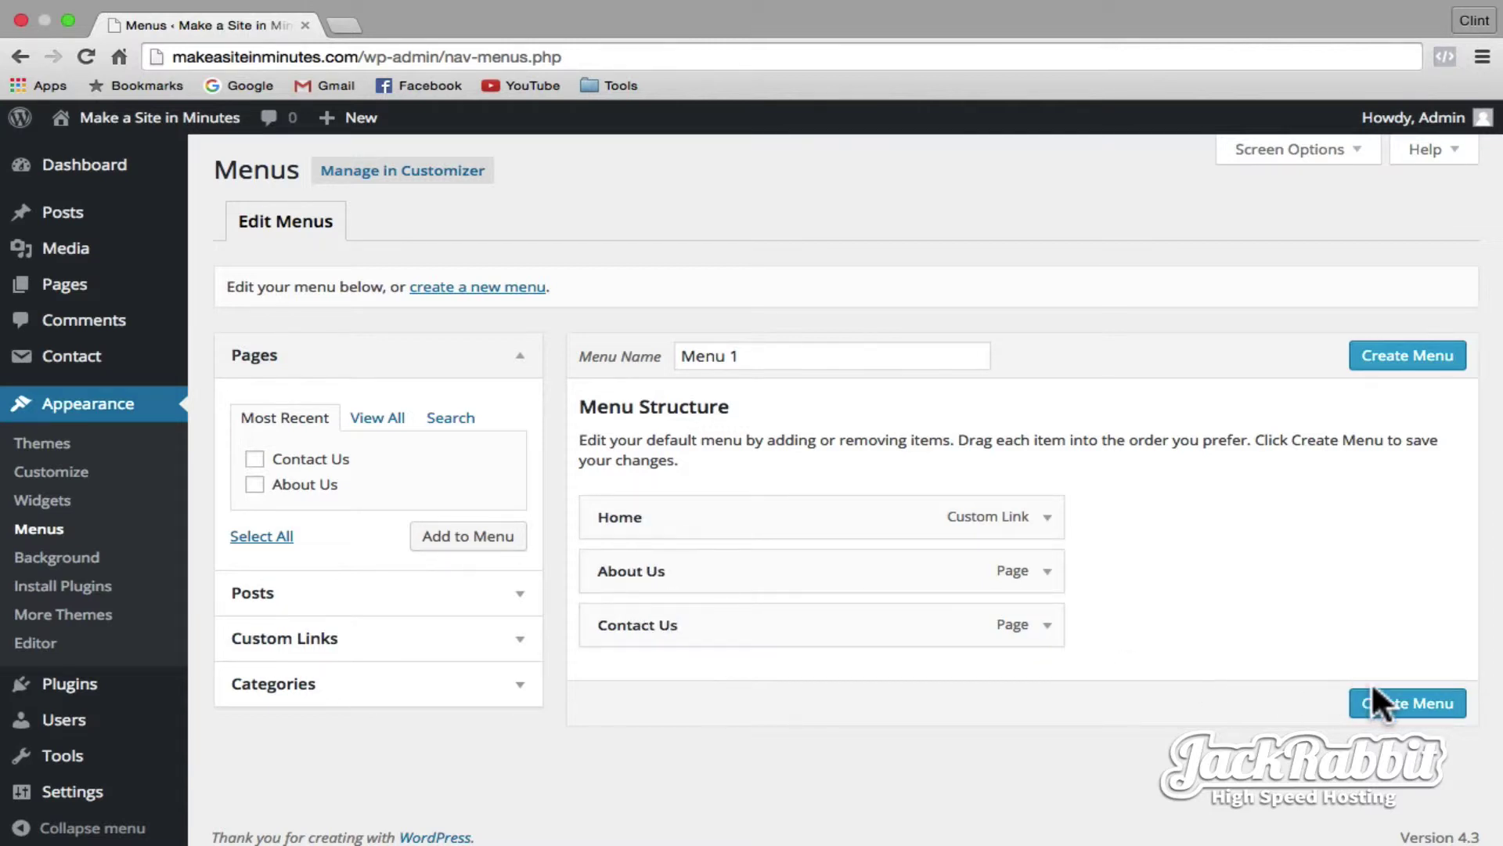
{"action": "left_click", "coordinate": [1401, 705]}
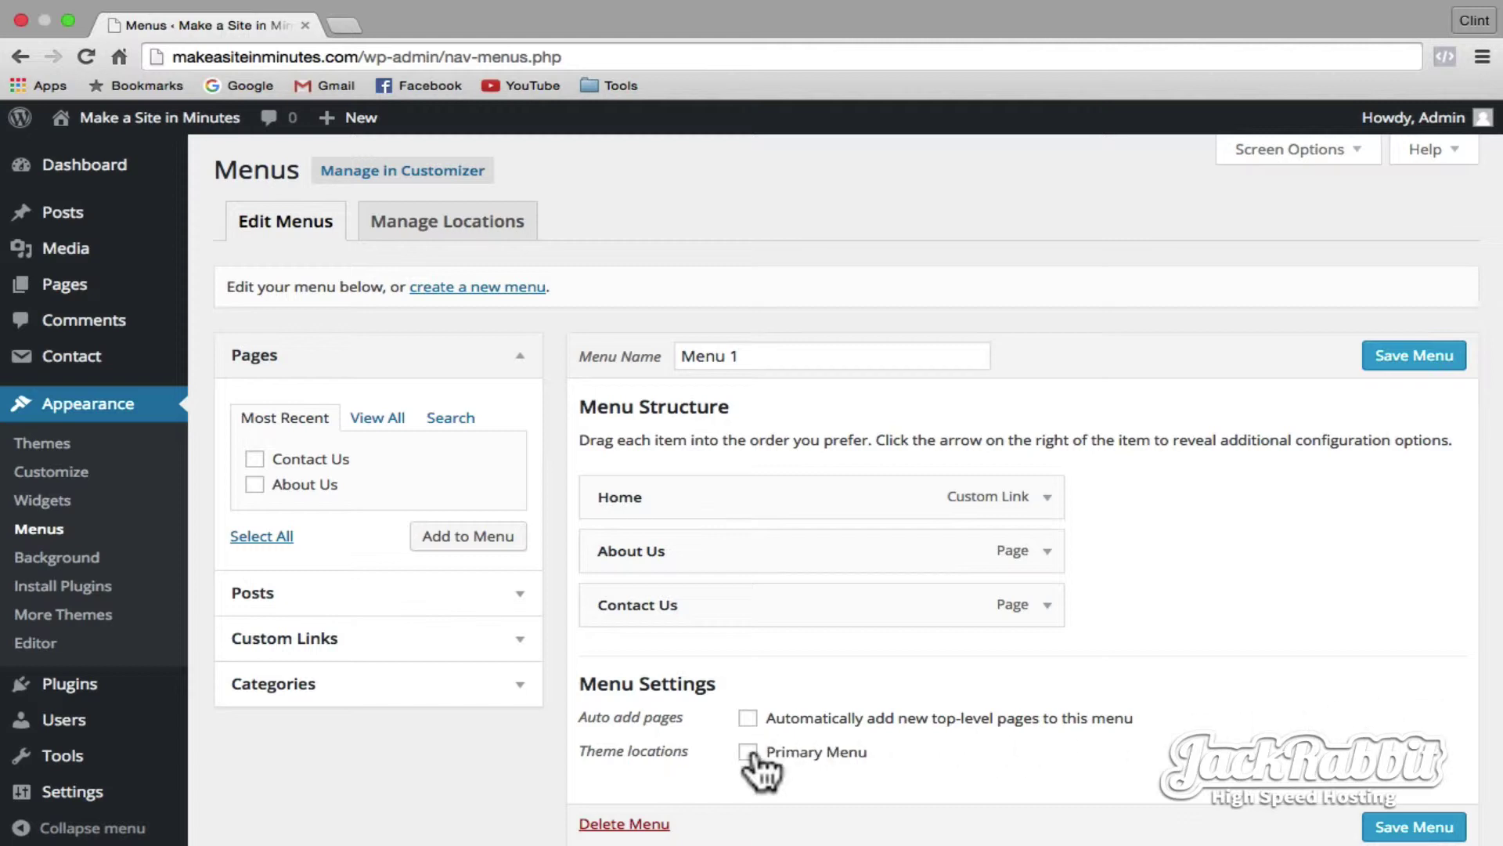
{"action": "scroll", "coordinate": [1315, 819], "scroll_direction": "down", "scroll_amount": 2}
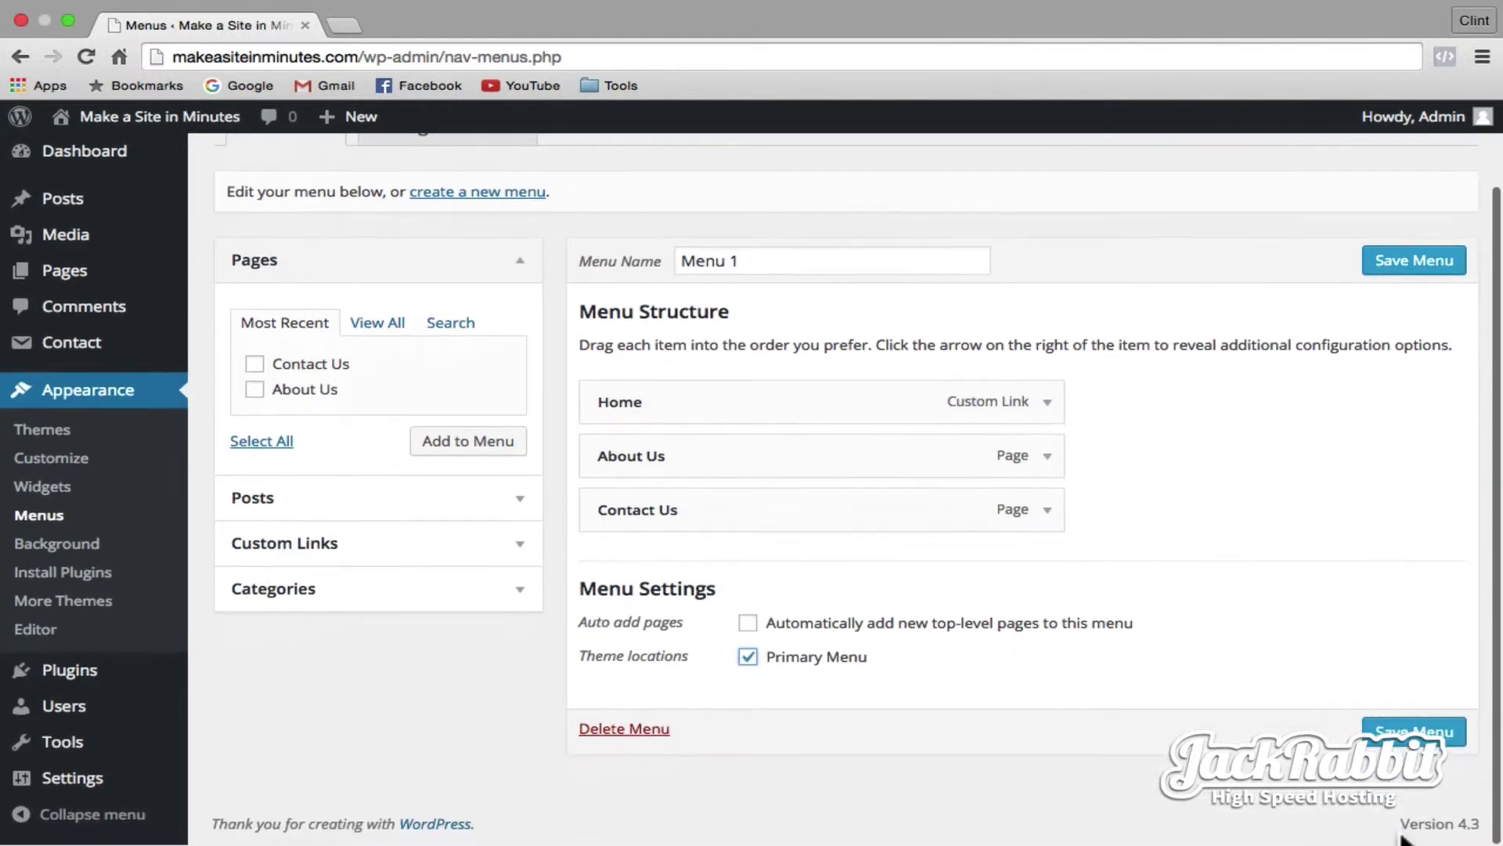
{"action": "left_click", "coordinate": [1414, 733]}
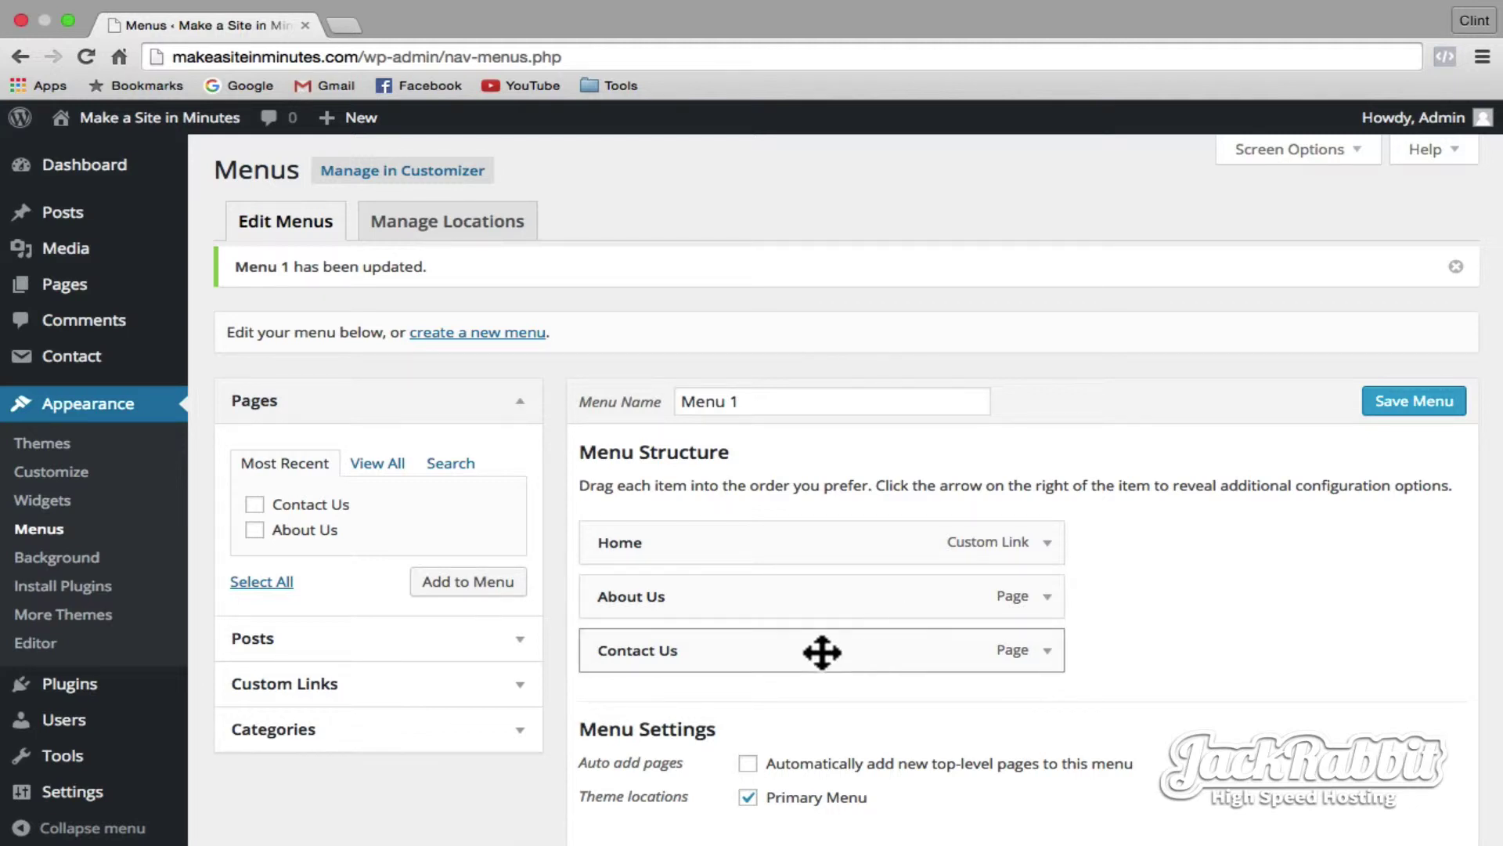
- Reorder the menu to Home, Contact Us, About Us, save, and view it on the site
{"action": "left_click_drag", "start_coordinate": [656, 649], "coordinate": [605, 593]}
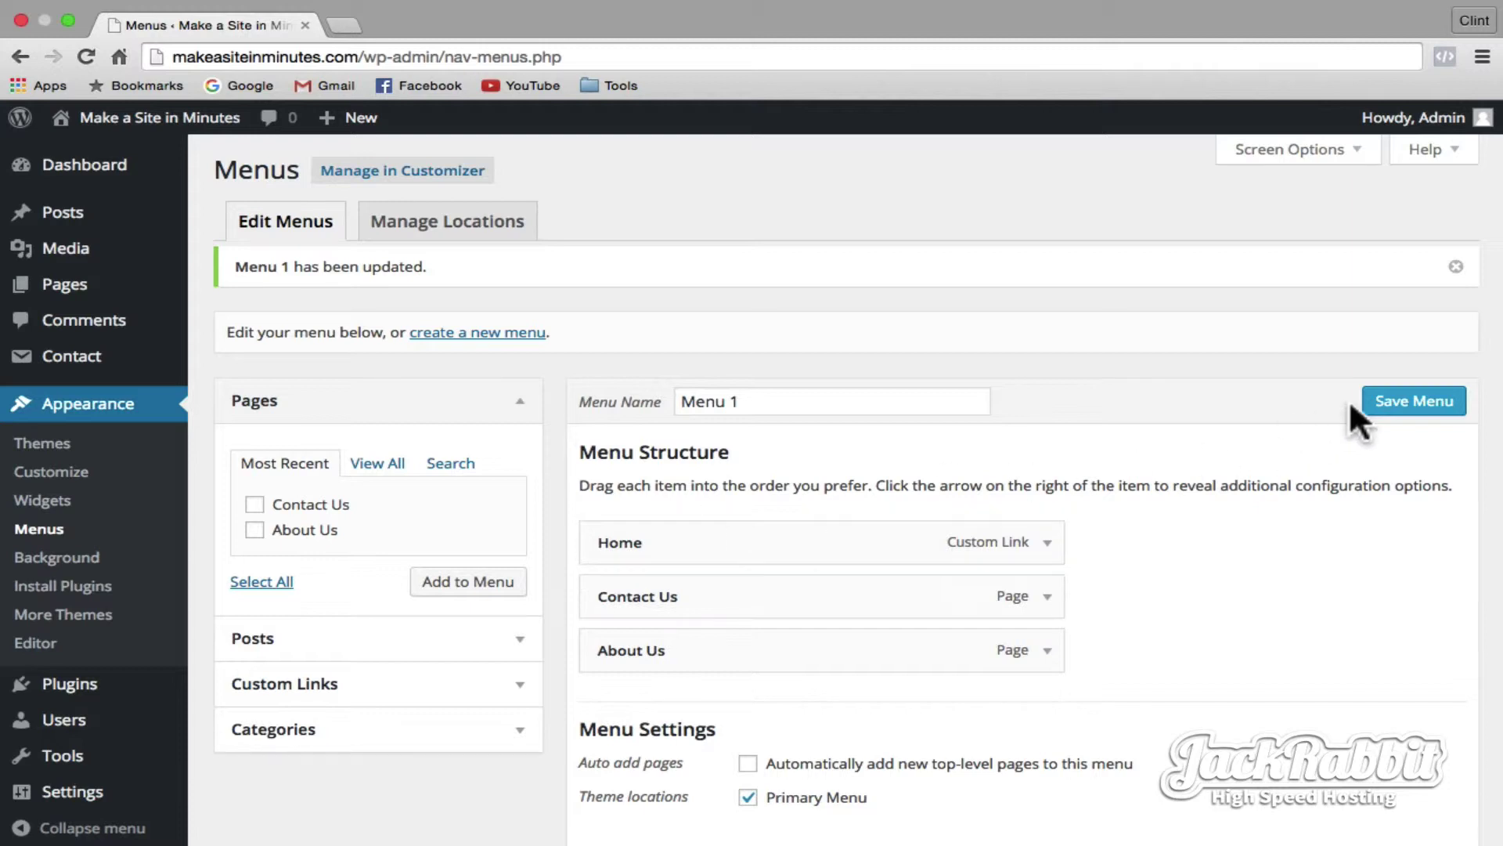
{"action": "left_click", "coordinate": [1381, 399]}
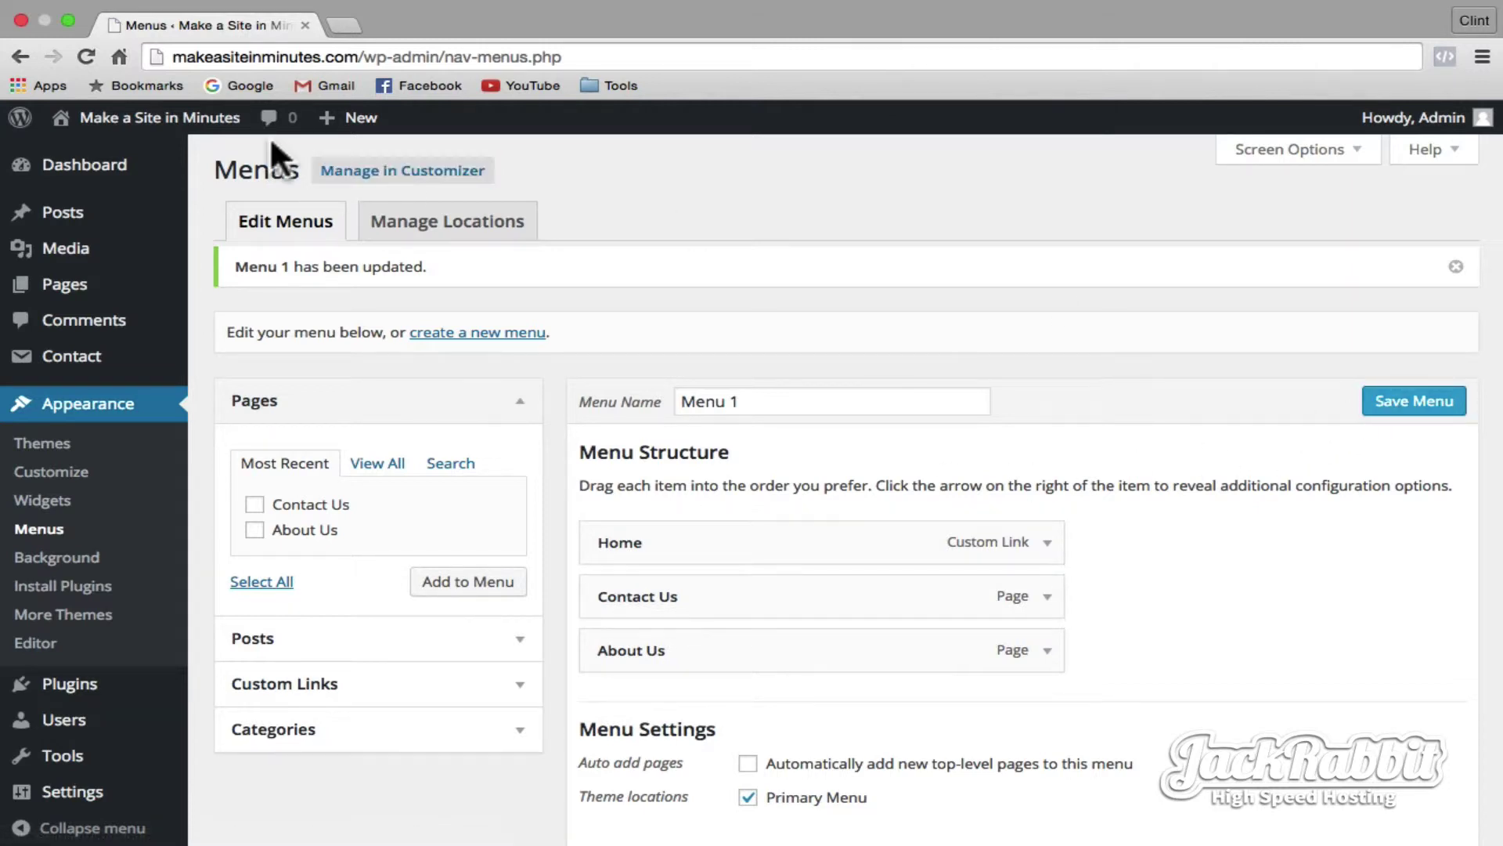
{"action": "left_click", "coordinate": [203, 125]}
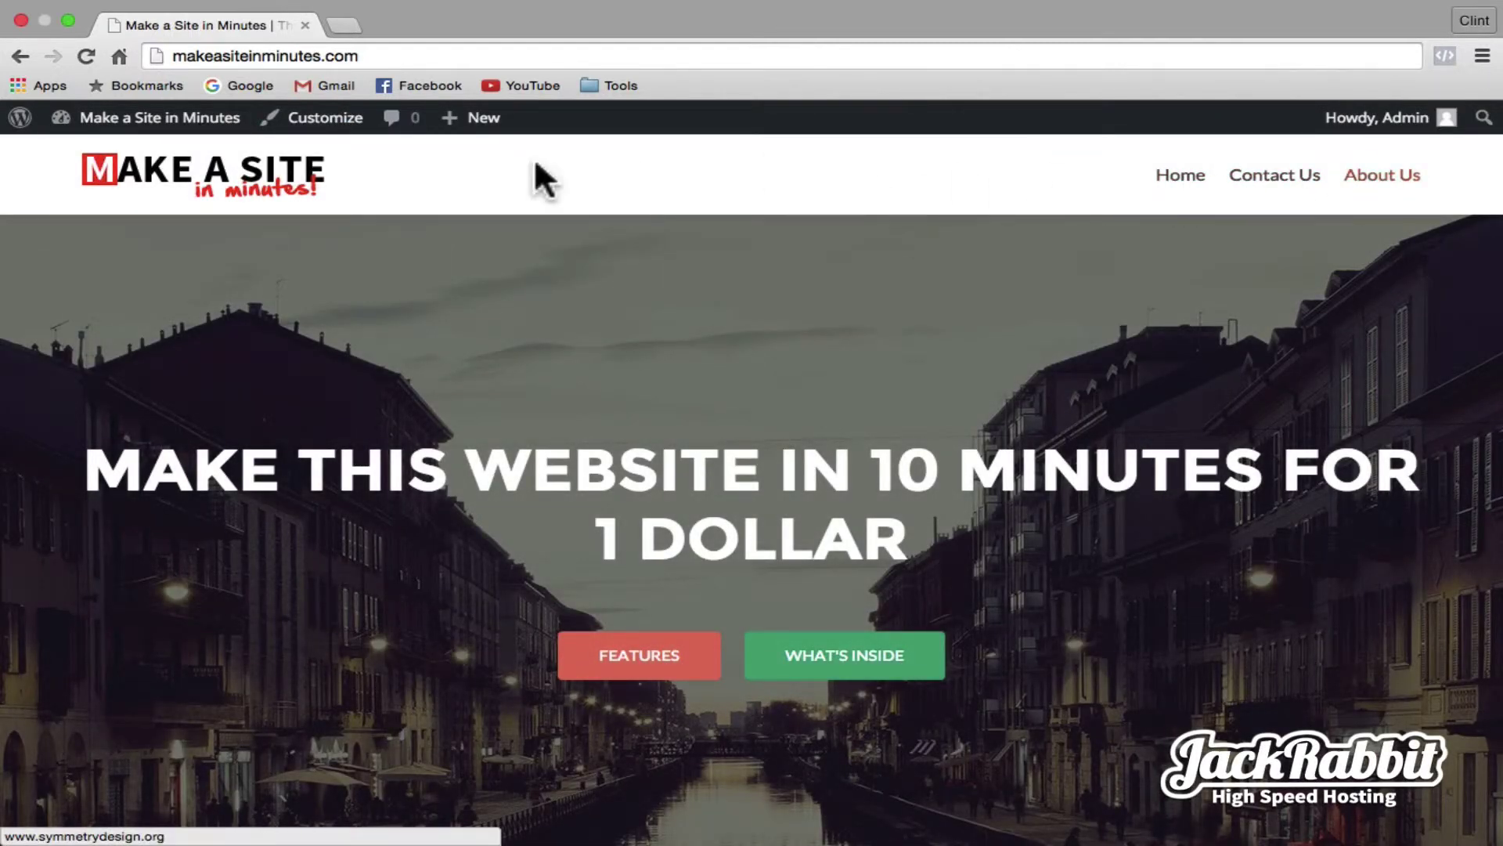
- Start a new page titled 'Blog'
{"action": "left_click", "coordinate": [245, 125]}
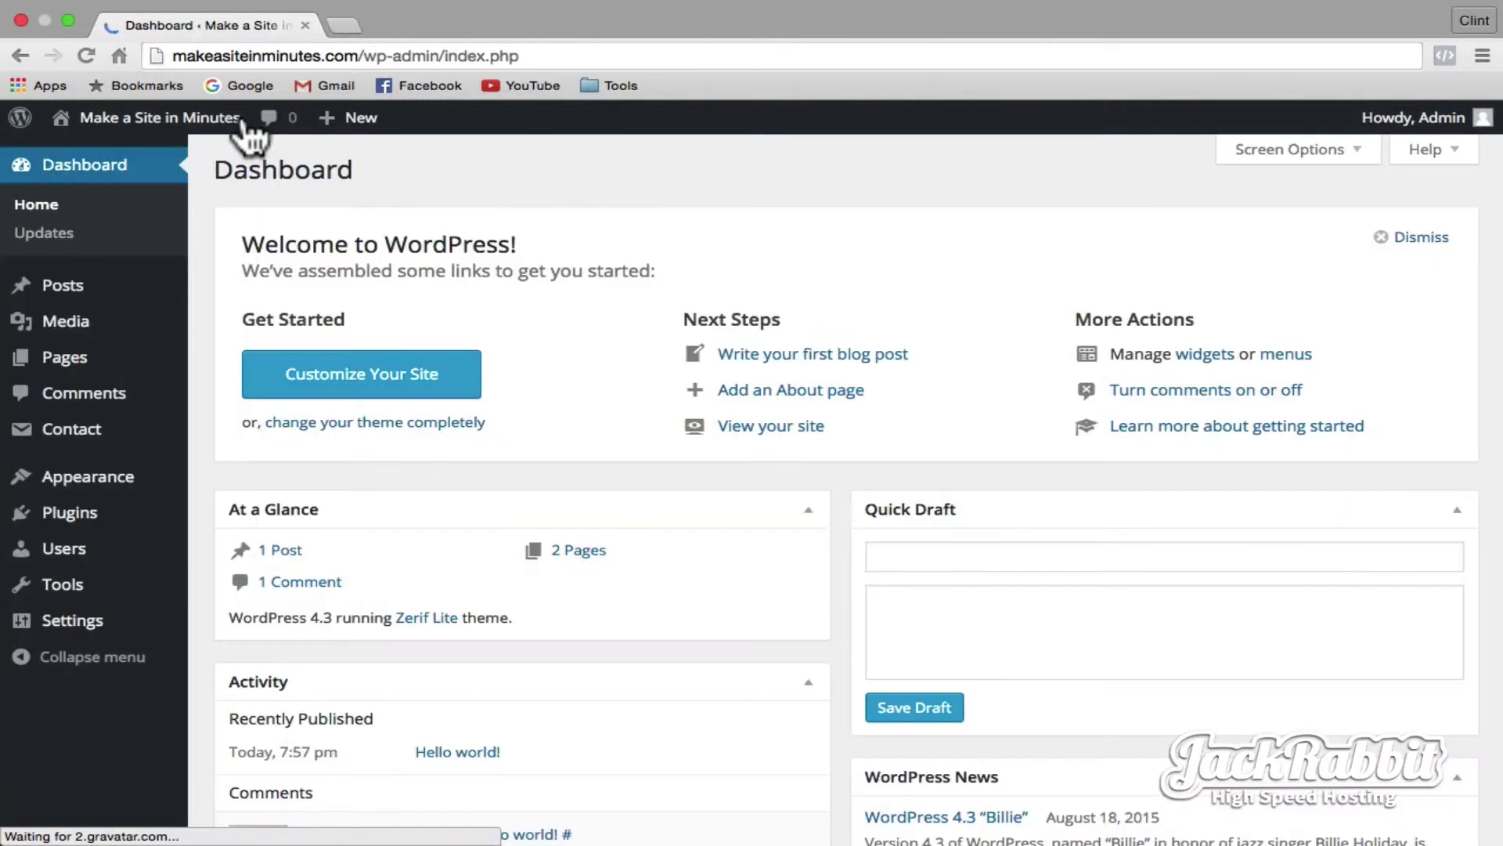
{"action": "mouse_move", "coordinate": [77, 357]}
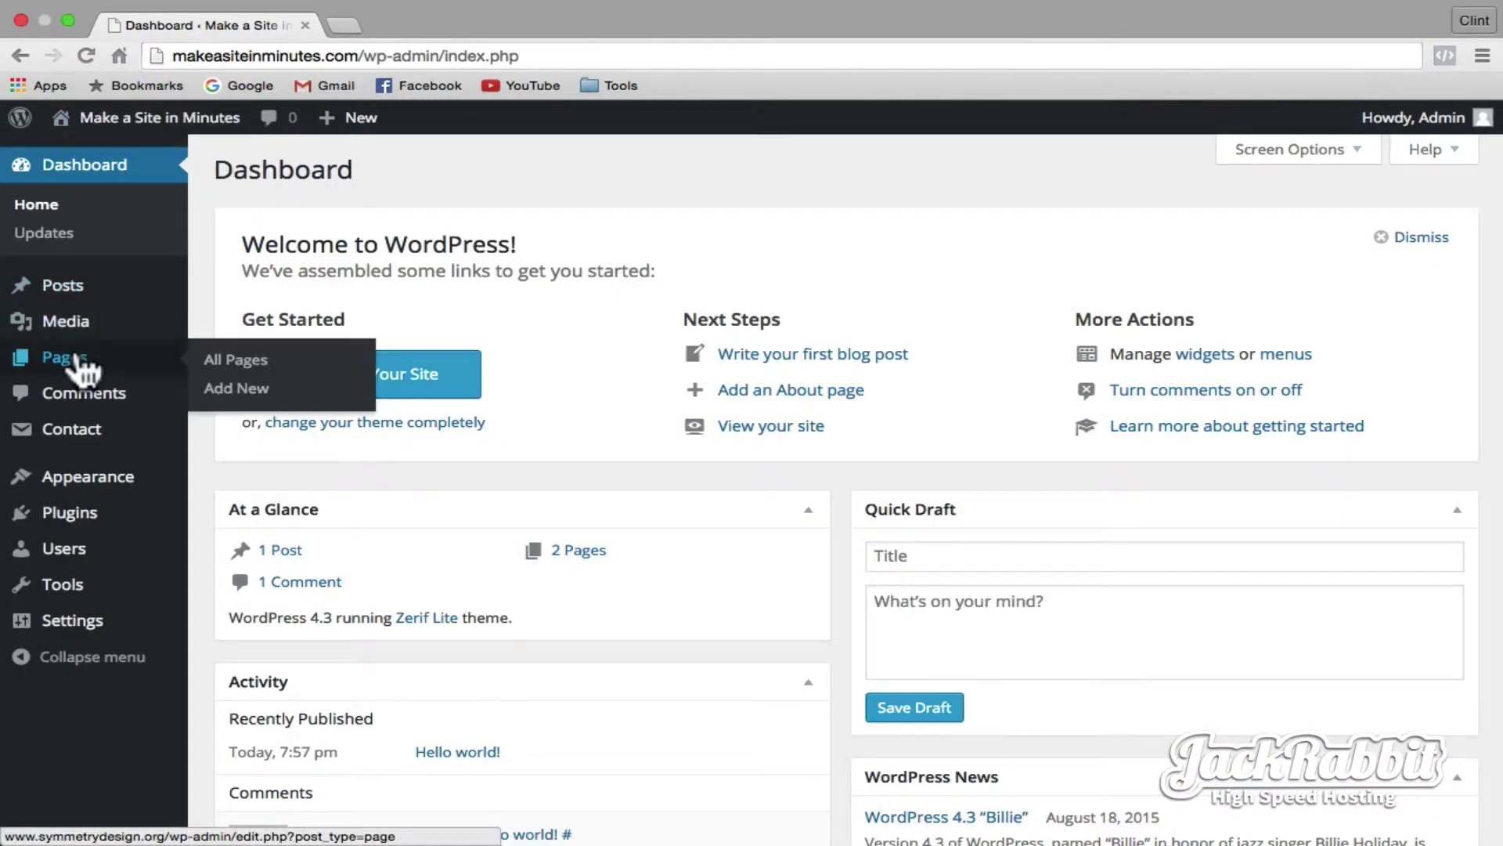
{"action": "left_click", "coordinate": [236, 389]}
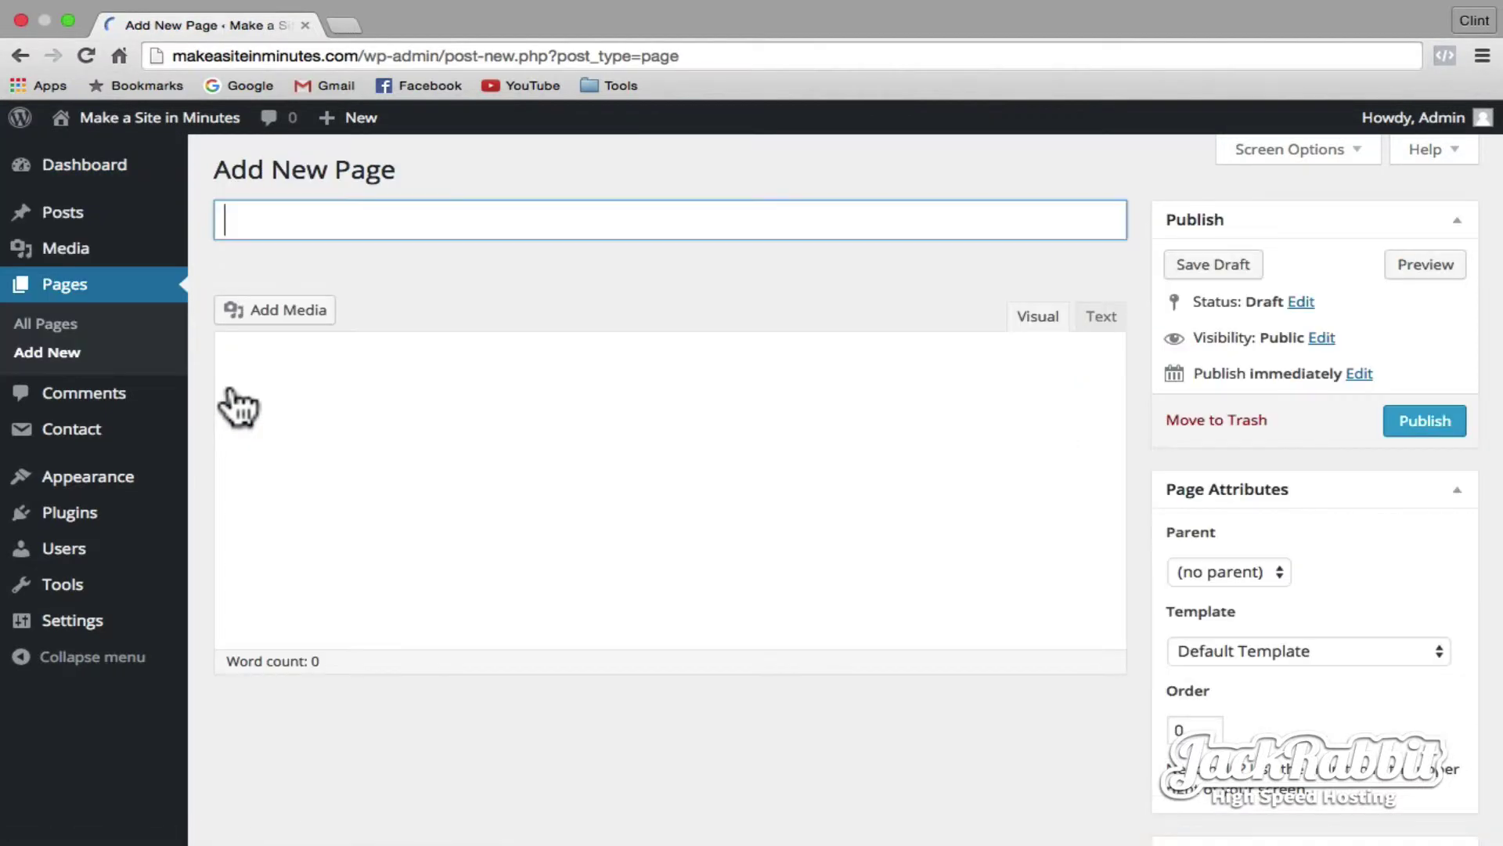
{"action": "type", "text": "Blog"}
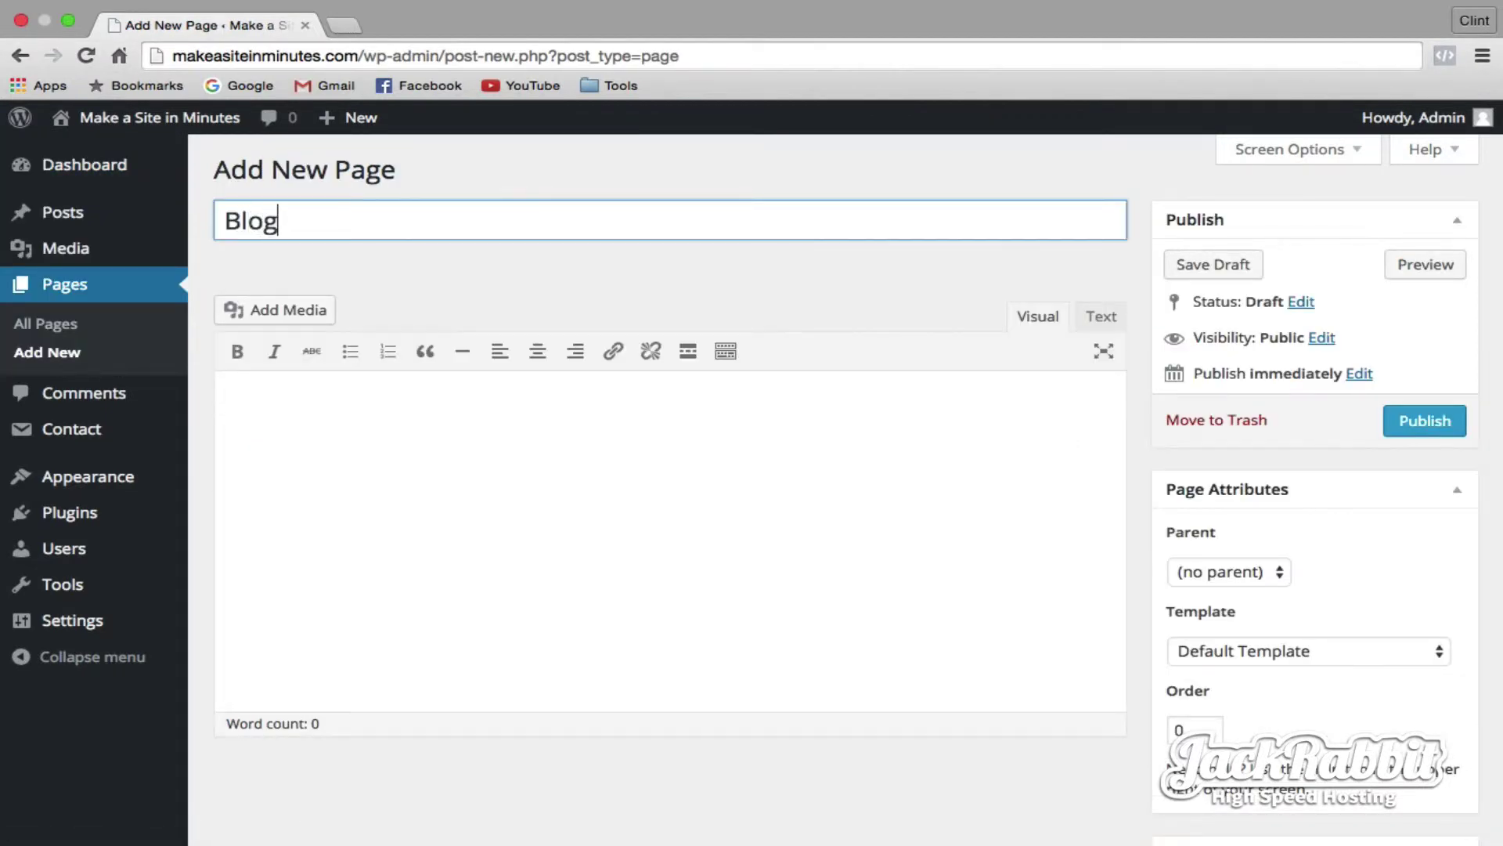
{"action": "left_click", "coordinate": [434, 509]}
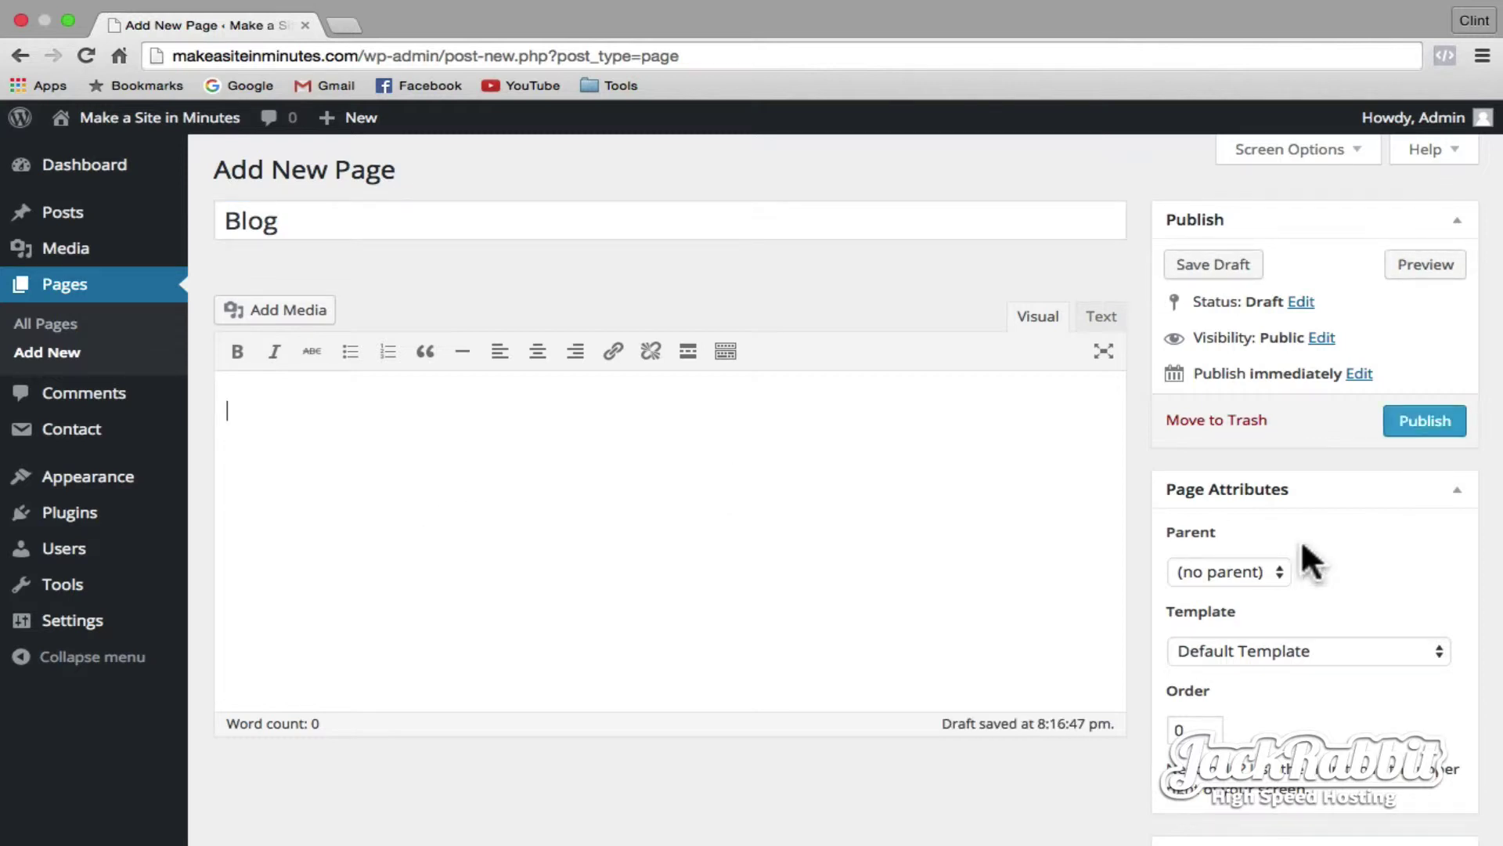
- Assign the Blog template, publish the page, and open the Posts list
{"action": "left_click", "coordinate": [1435, 648]}
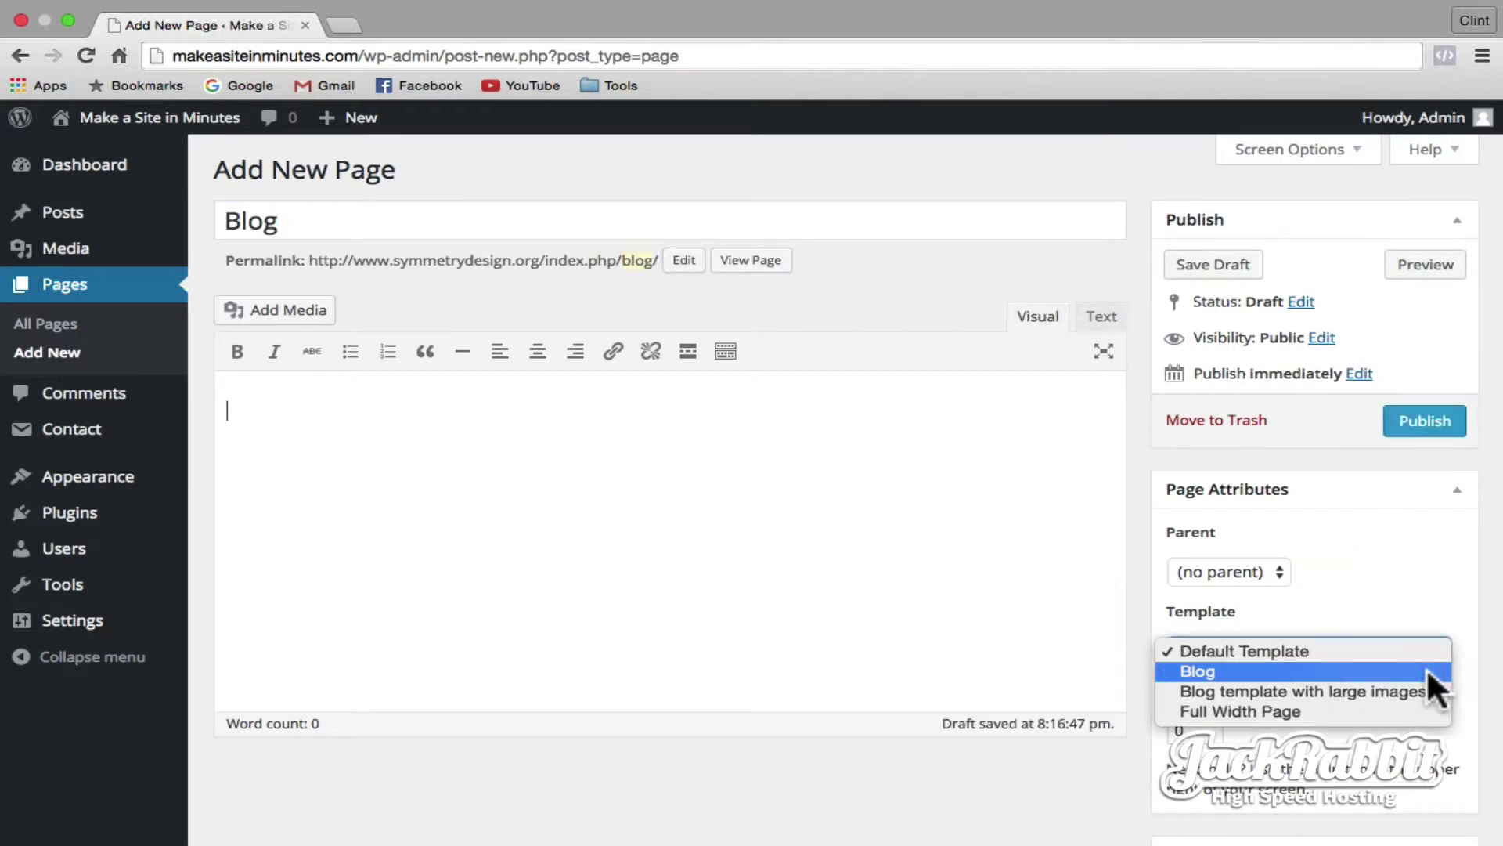
{"action": "left_click", "coordinate": [1429, 672]}
{"action": "scroll", "coordinate": [1426, 667], "scroll_direction": "down", "scroll_amount": 3}
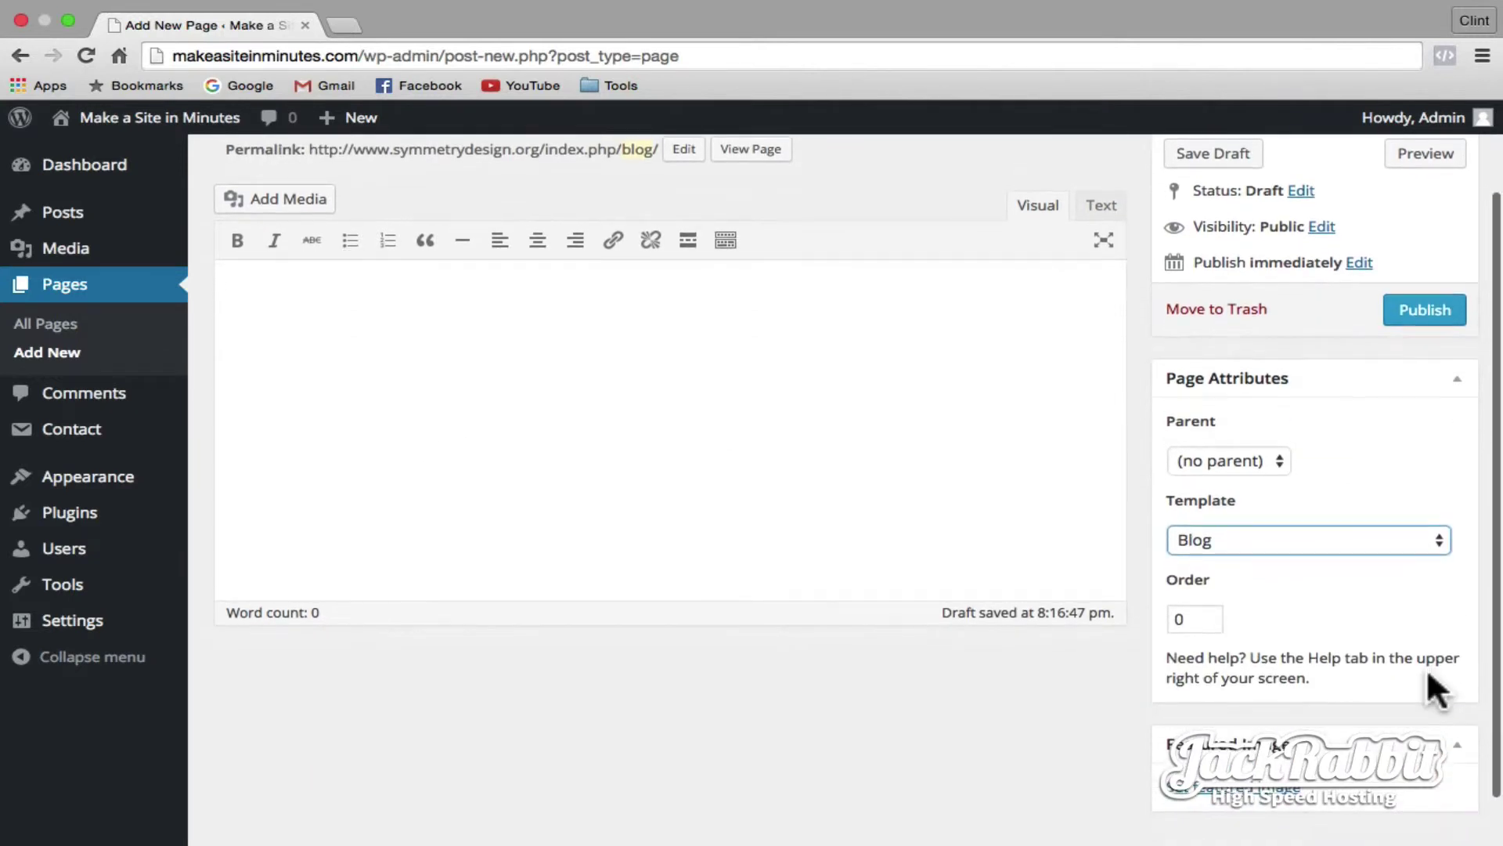
{"action": "left_click", "coordinate": [1436, 313]}
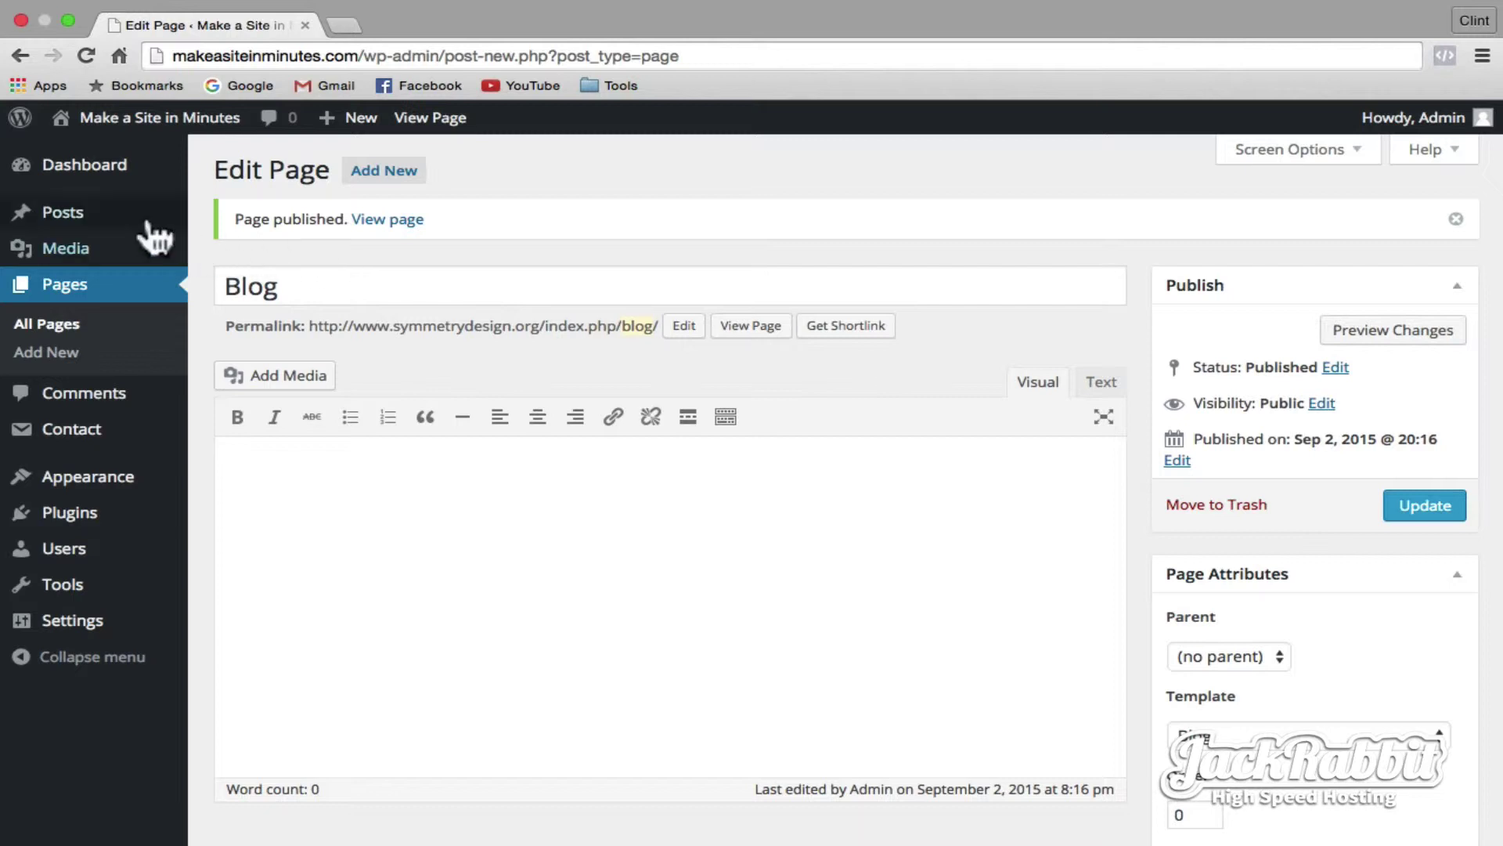
{"action": "left_click", "coordinate": [83, 220]}
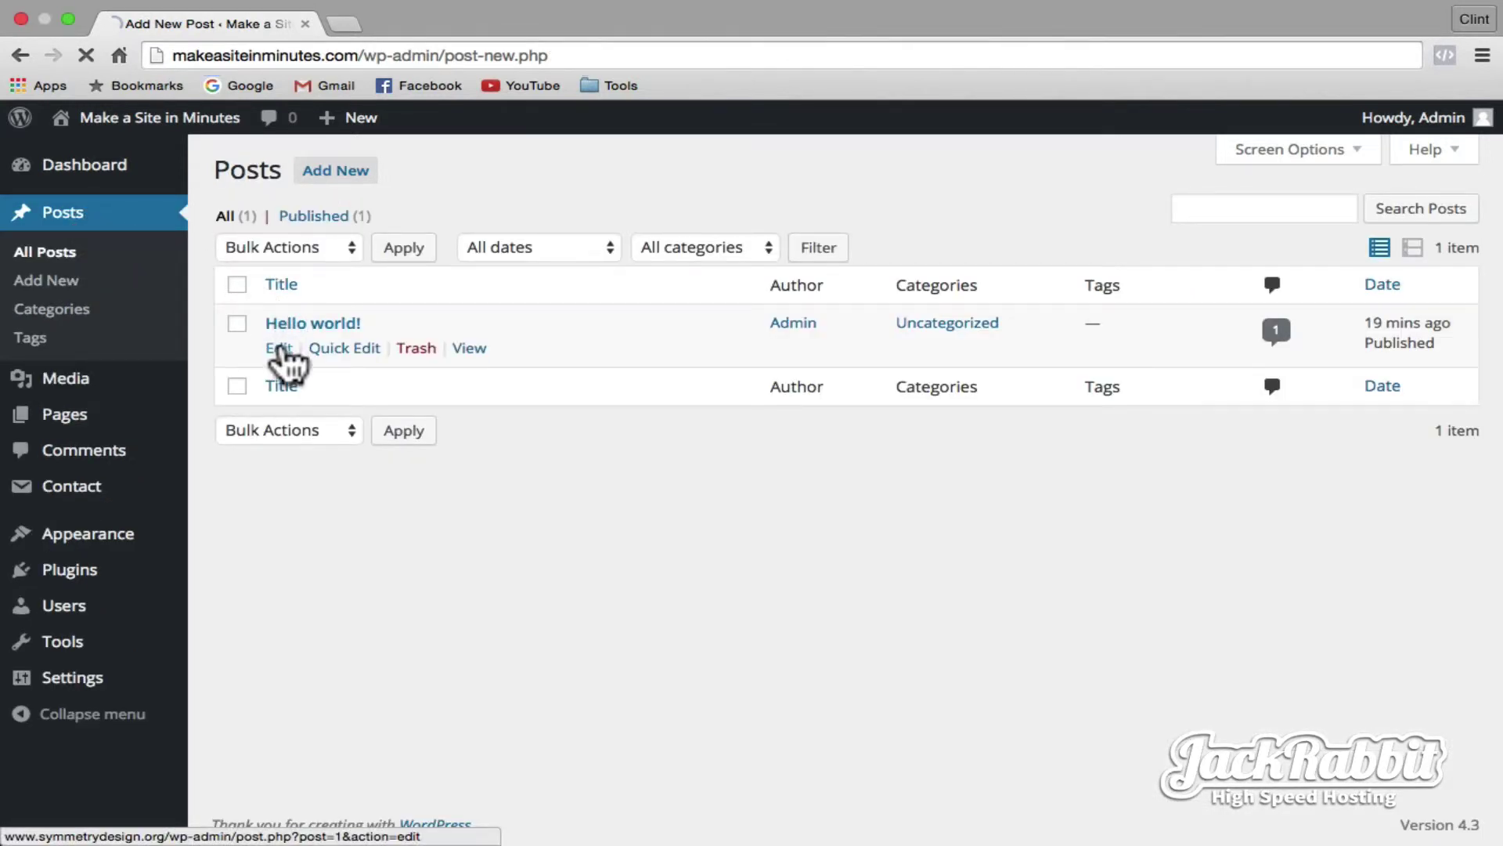
- Retitle the Hello world! post, replace its welcome sentence with Lorem ipsum paragraphs, and update it
{"action": "left_click", "coordinate": [278, 348]}
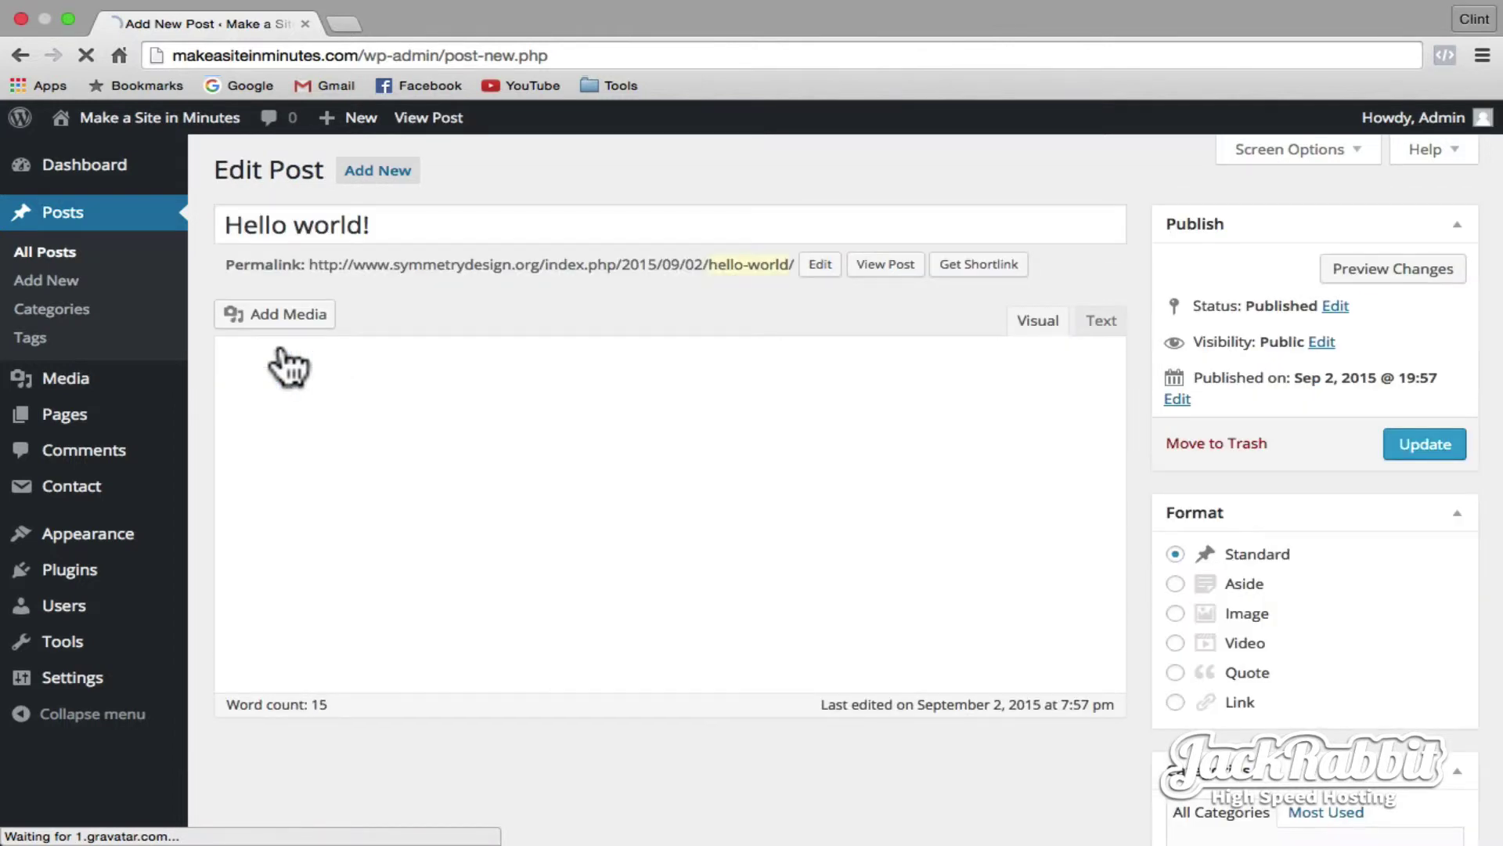
{"action": "left_click", "coordinate": [399, 225]}
{"action": "key", "text": "super+a"}
{"action": "type", "text": "M"}
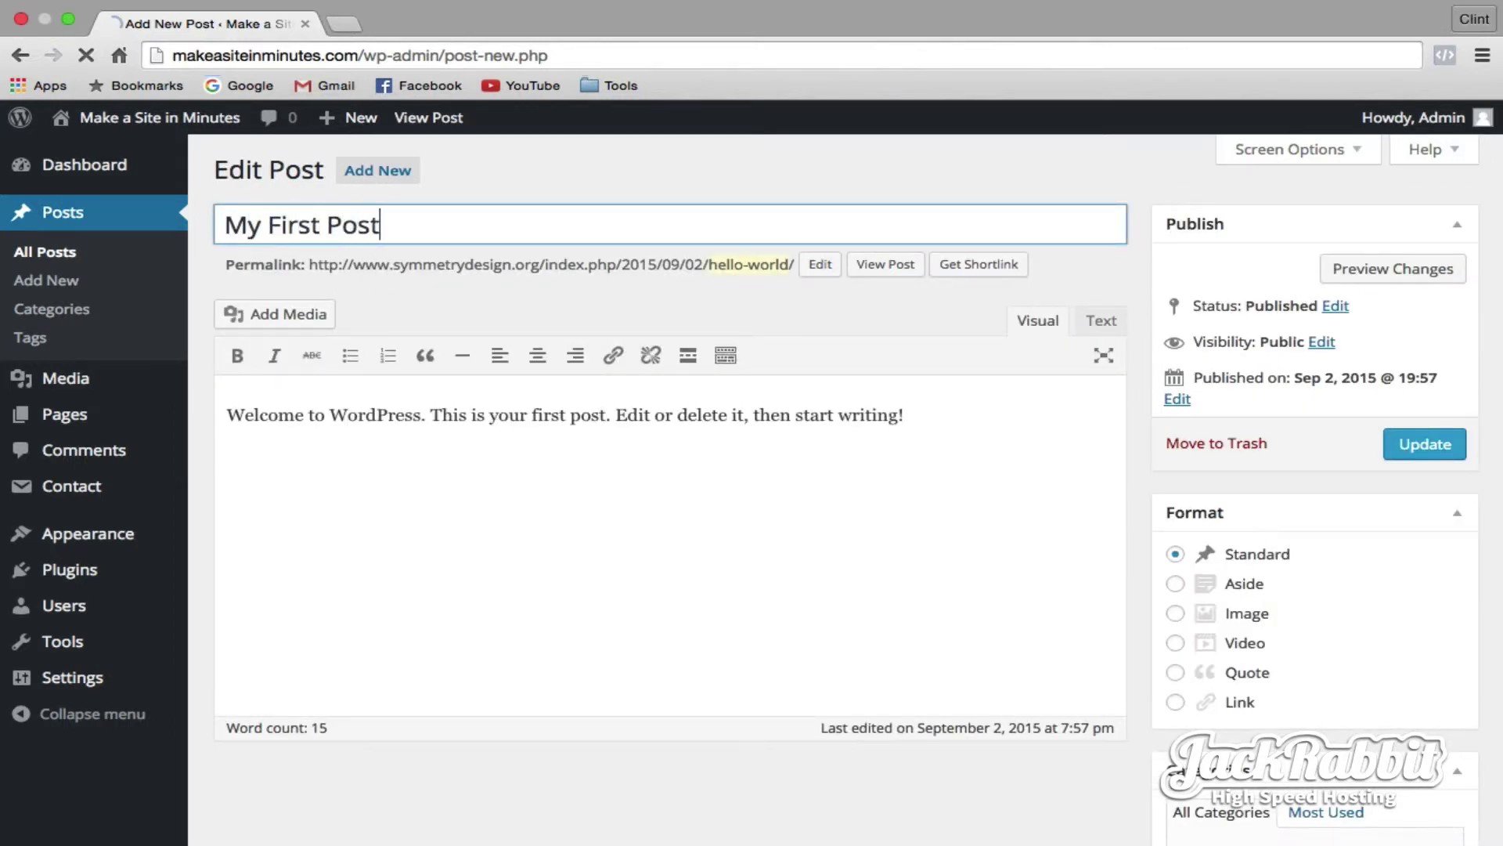
{"action": "left_click_drag", "start_coordinate": [230, 415], "coordinate": [964, 436]}
{"action": "type", "text": "Lorem ipsum dolor sit amet, illud audire senserit te est, no fugit homero accommodare vix. His ad dictas corpora oporteat. Id pro putant singulis, sit aeque efficiendi ex. Nam soleat dolorum appareat an, detracto reformidans his ne. No ipsum albucius suscipit sed. Vim ne tacimates vituperatoribus, no vidit error similique has, dolores efficiendi temporibus cum ut. Ex has appetere facilisi neglegentur, eu est error ornatus, iudicabit inciderint ut vim. Pro mentitum urbanitas ei, et modo sale sea. His deleniti partiendo te, solum epicurei ut eam, an aliquid inermis eloquentiam pro. In qui quem equidem, cu simul liberavisse accommodare has, in audiam constituam pro. Iuvaret delenit ex sit, te eos agam soluta dolorum. Eum officiis petentium tincidunt cu, justo deterruisset nec ad. Facete mnesarchum nam ut, ad facilisis cotidieque vituperatoribus his. Ad cibo omnis senserit cum. Ea decore soleat pericula his. Qui ut dolorem sententiae, lucilius interesset et vix. Debet legendos voluptaria ei vim, sensibus petentium ad vix."}
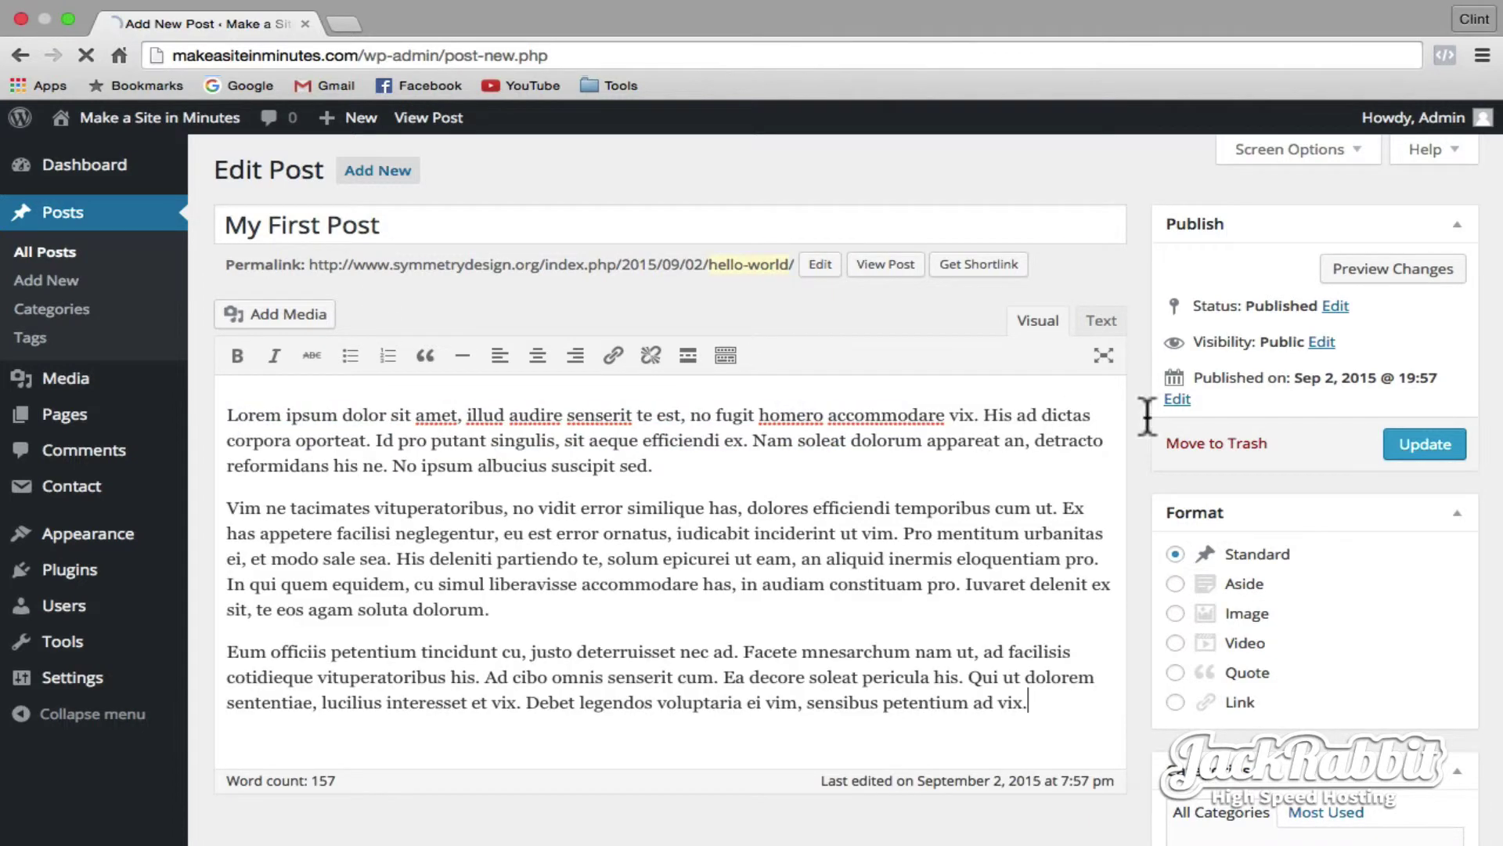
{"action": "left_click", "coordinate": [1450, 443]}
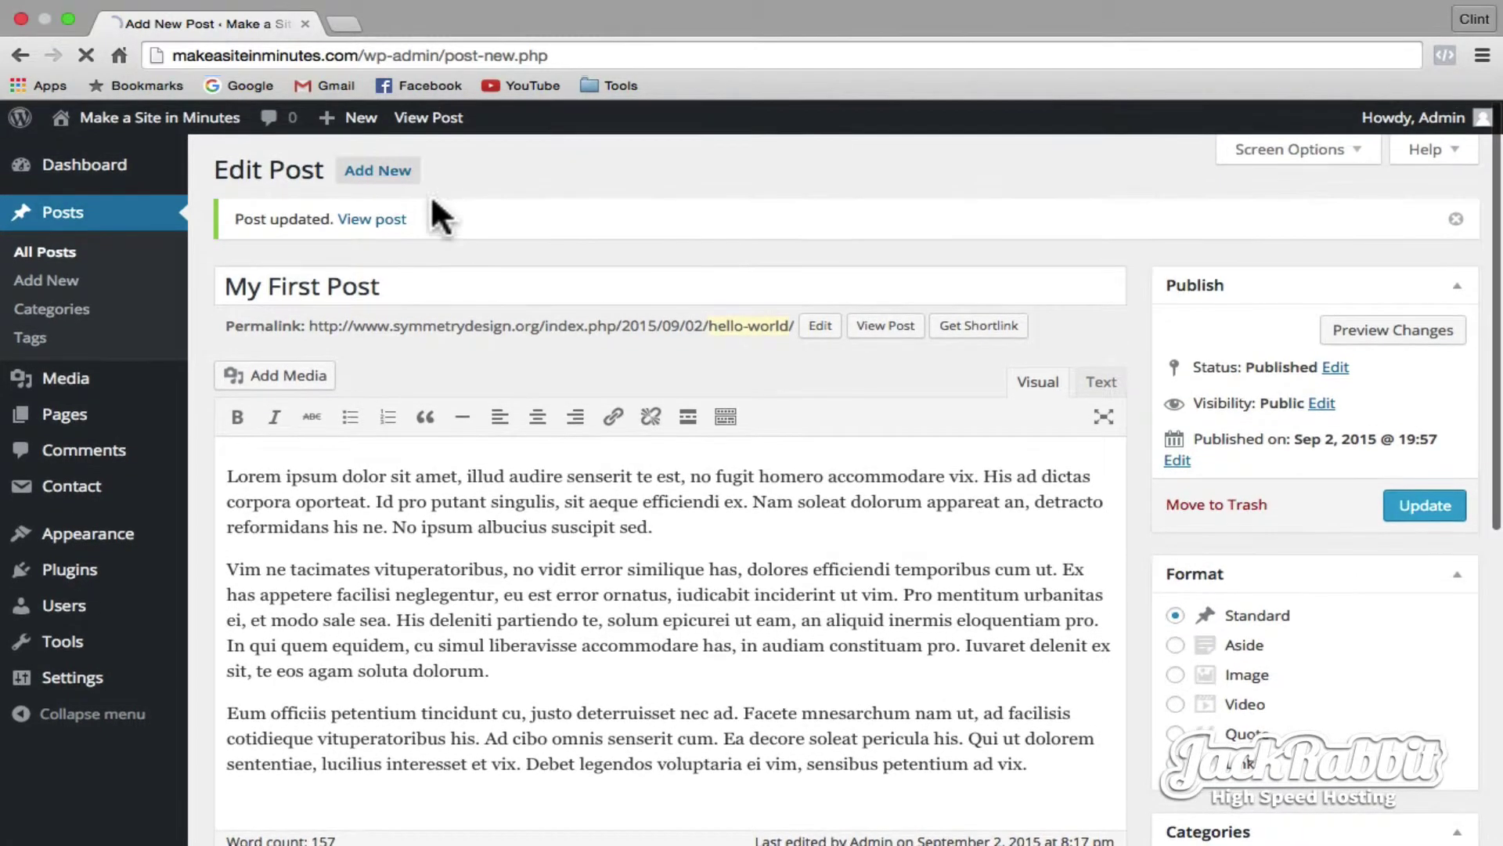
- Publish a new post titled 'My Second Post' with the pasted lorem ipsum paragraphs
{"action": "left_click", "coordinate": [383, 172]}
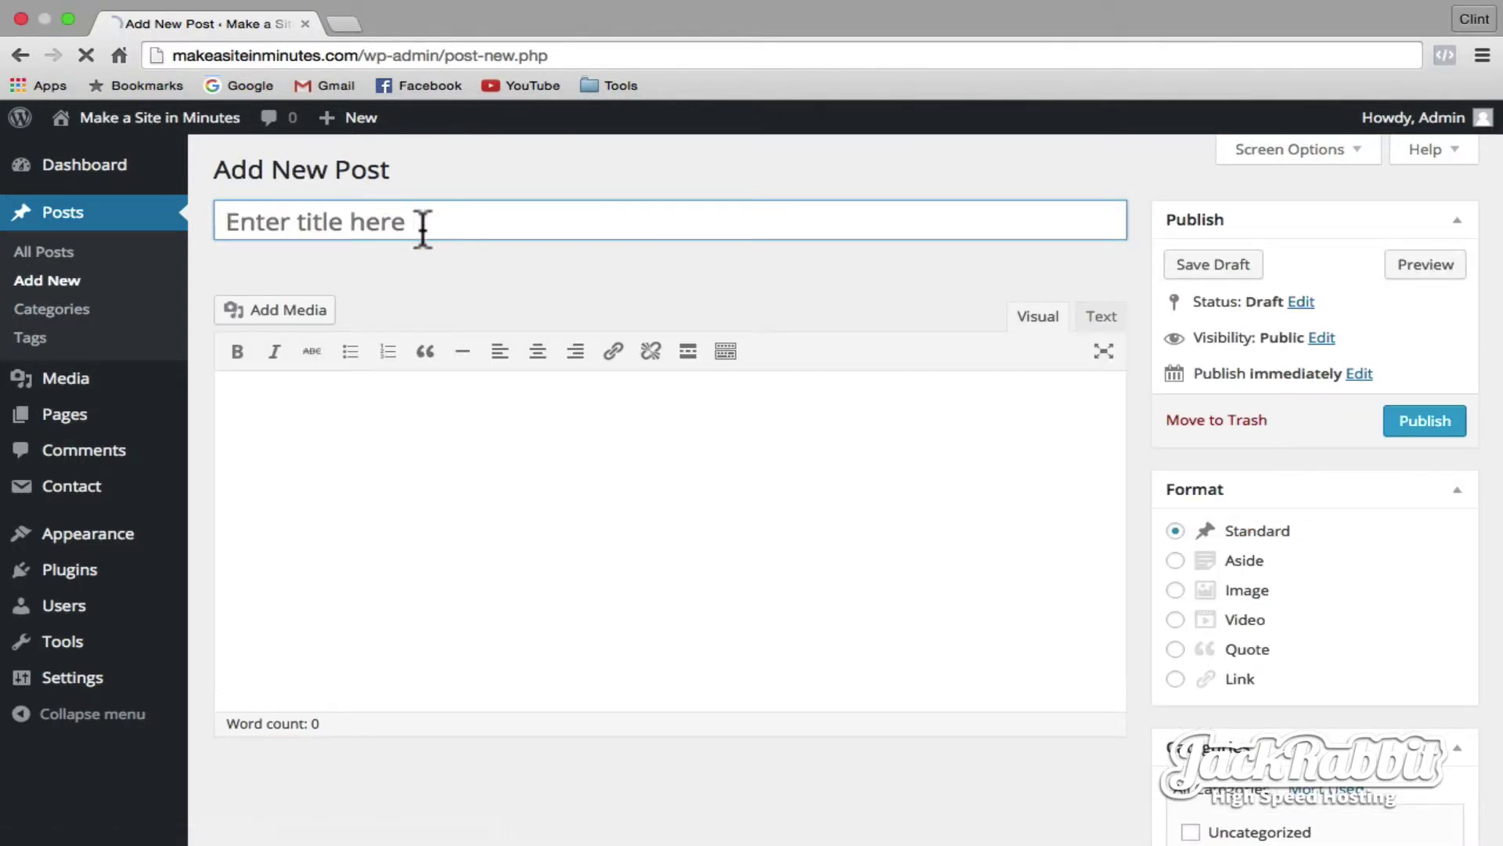
{"action": "type", "text": "My Second Post"}
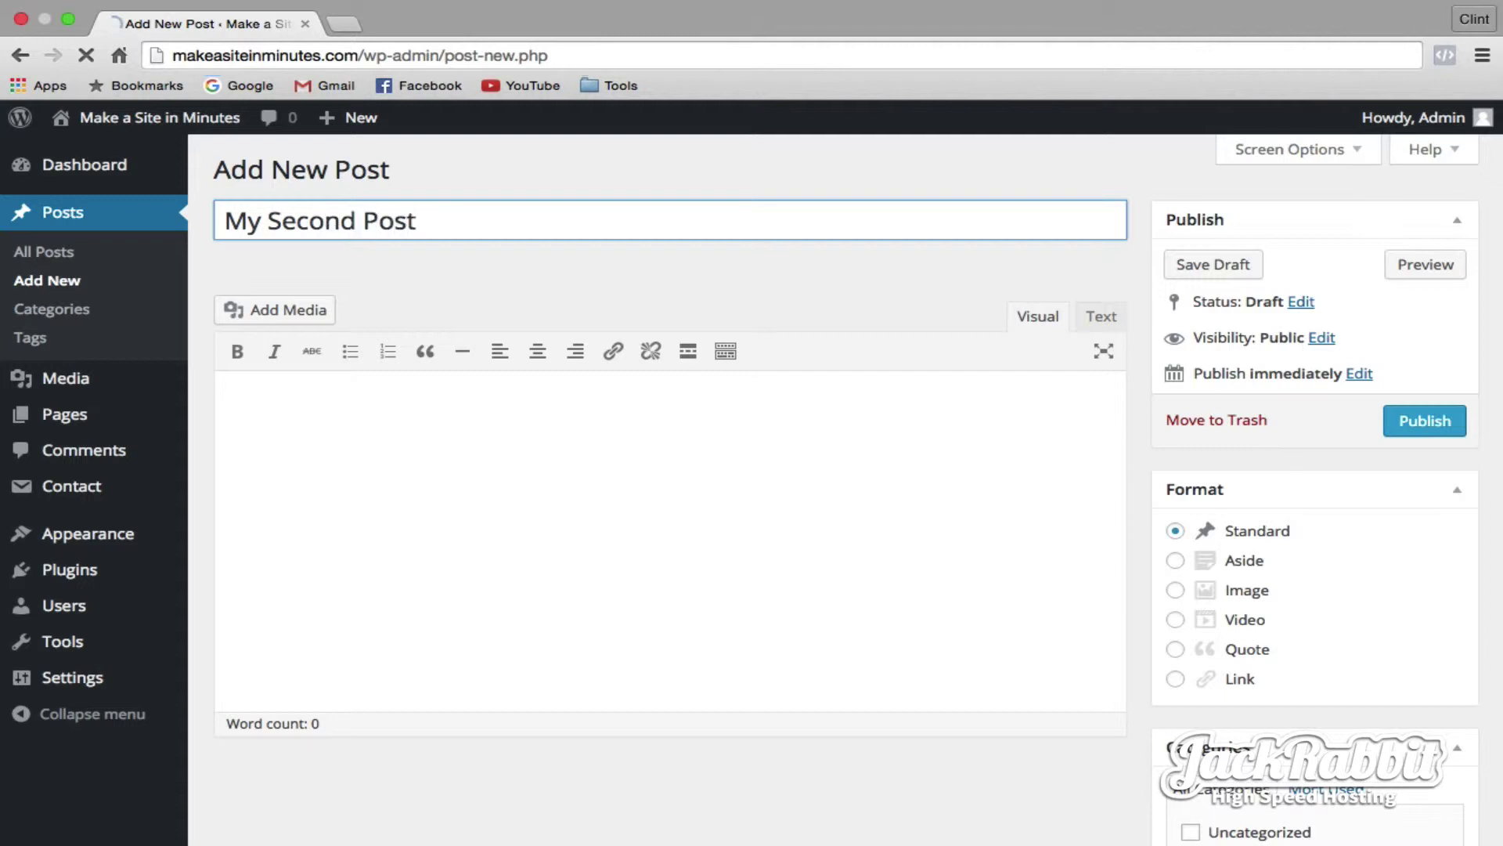
{"action": "left_click", "coordinate": [436, 421]}
{"action": "type", "text": "Lorem ipsum dolor sit amet, illud audire senserit te est, no fugit homero accommodare vix. His ad dictas corpora oporteat. Id pro putant singulis, sit aeque efficiendi ex. Nam soleat dolorum appareat an, detracto reformidans his ne. No ipsum albucius suscipit sed.  Vim ne tacimates vituperatoribus, no vidit error similique has, dolores efficiendi temporibus cum ut. Ex has appetere facilisi neglegentur, eu est error ornatus, iudicabit inciderint ut vim. Pro mentitum urbanitas ei, et modo sale sea. His deleniti partiendo te, solum epicurei ut eam, an aliquid inermis eloquentiam pro. In qui quem equidem, cu simul liberavisse accommodare has, in audiam constituam pro. Iuvaret delenit ex sit, te eos agam soluta dolorum.  Eum officiis petentium tincidunt cu, justo deterruisset nec ad. Facete mnesarchum nam ut, ad facilisis cotidieque vituperatoribus his. Ad cibo omnis senserit cum. Ea decore soleat pericula his. Qui ut dolorem sententiae, lucilius interesset et vix. Debet legendos voluptaria ei vim, sensibus petentium ad vix."}
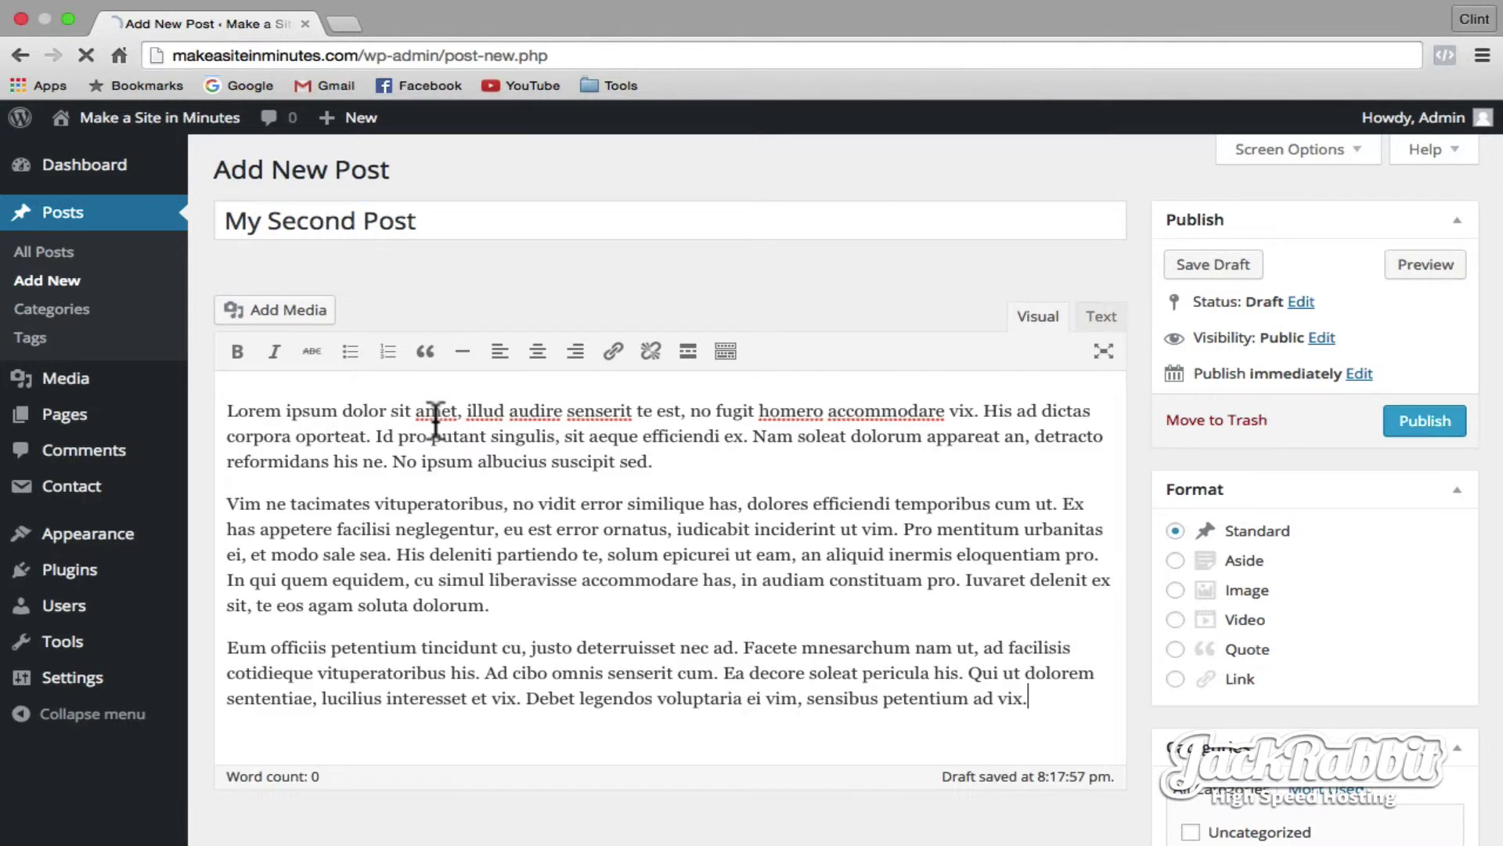
{"action": "left_click", "coordinate": [1425, 421]}
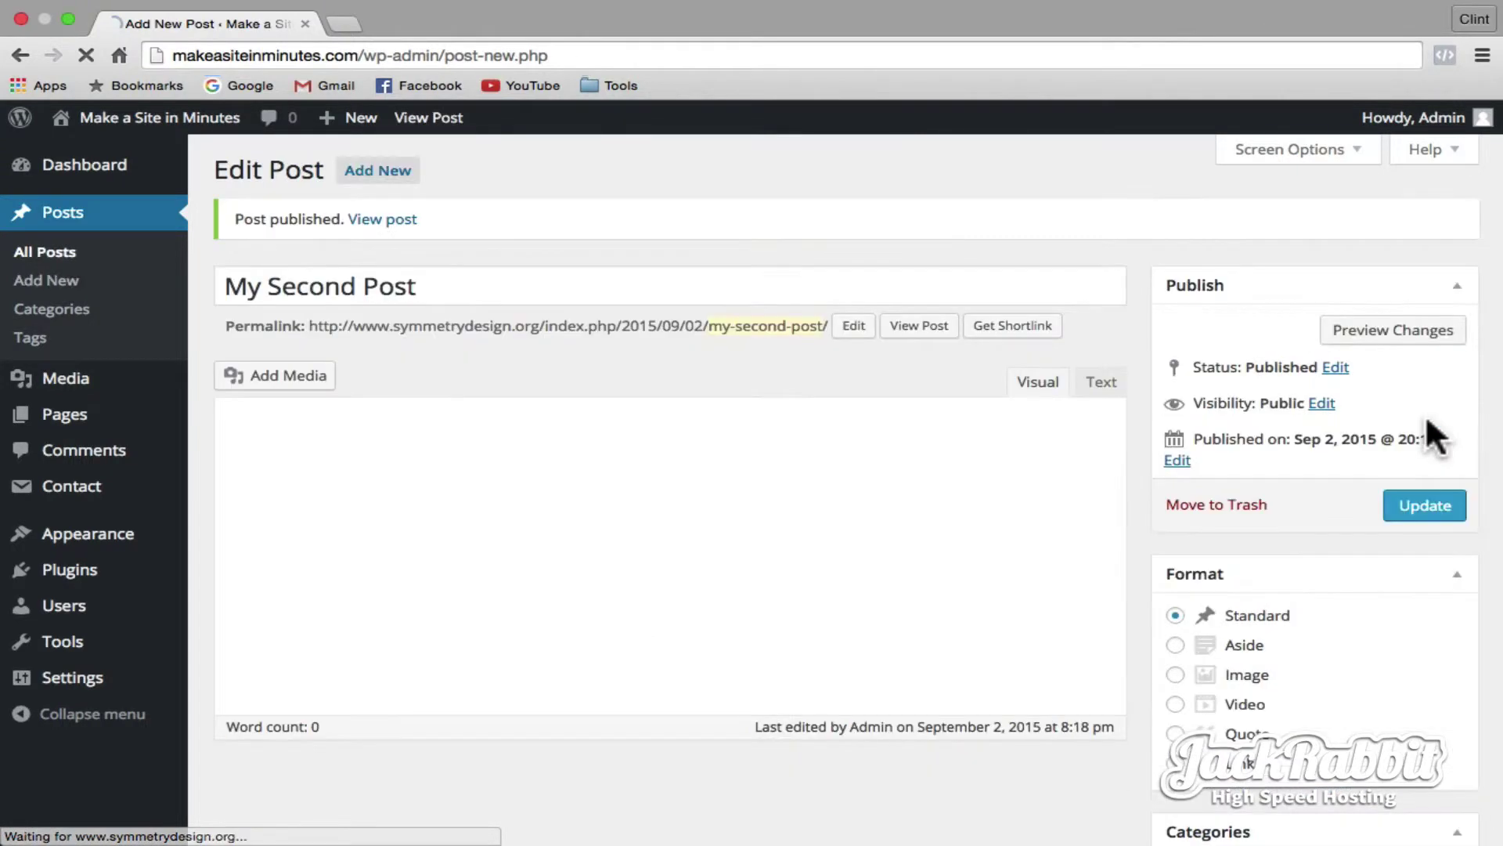
{"action": "mouse_move", "coordinate": [137, 542]}
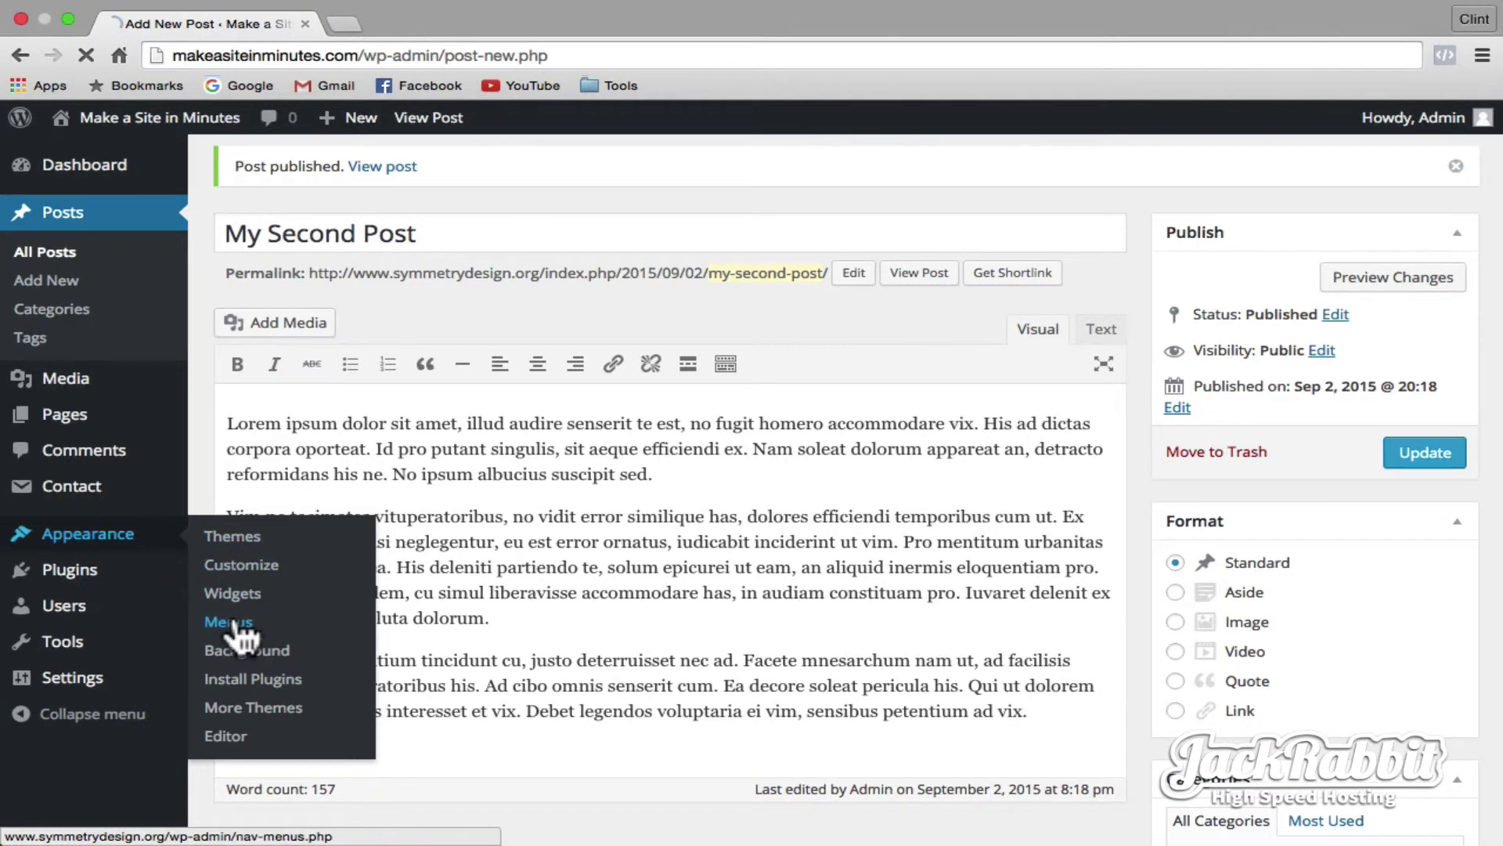
- Add the Blog page to Menu 1 and position it directly below Home
{"action": "left_click", "coordinate": [235, 626]}
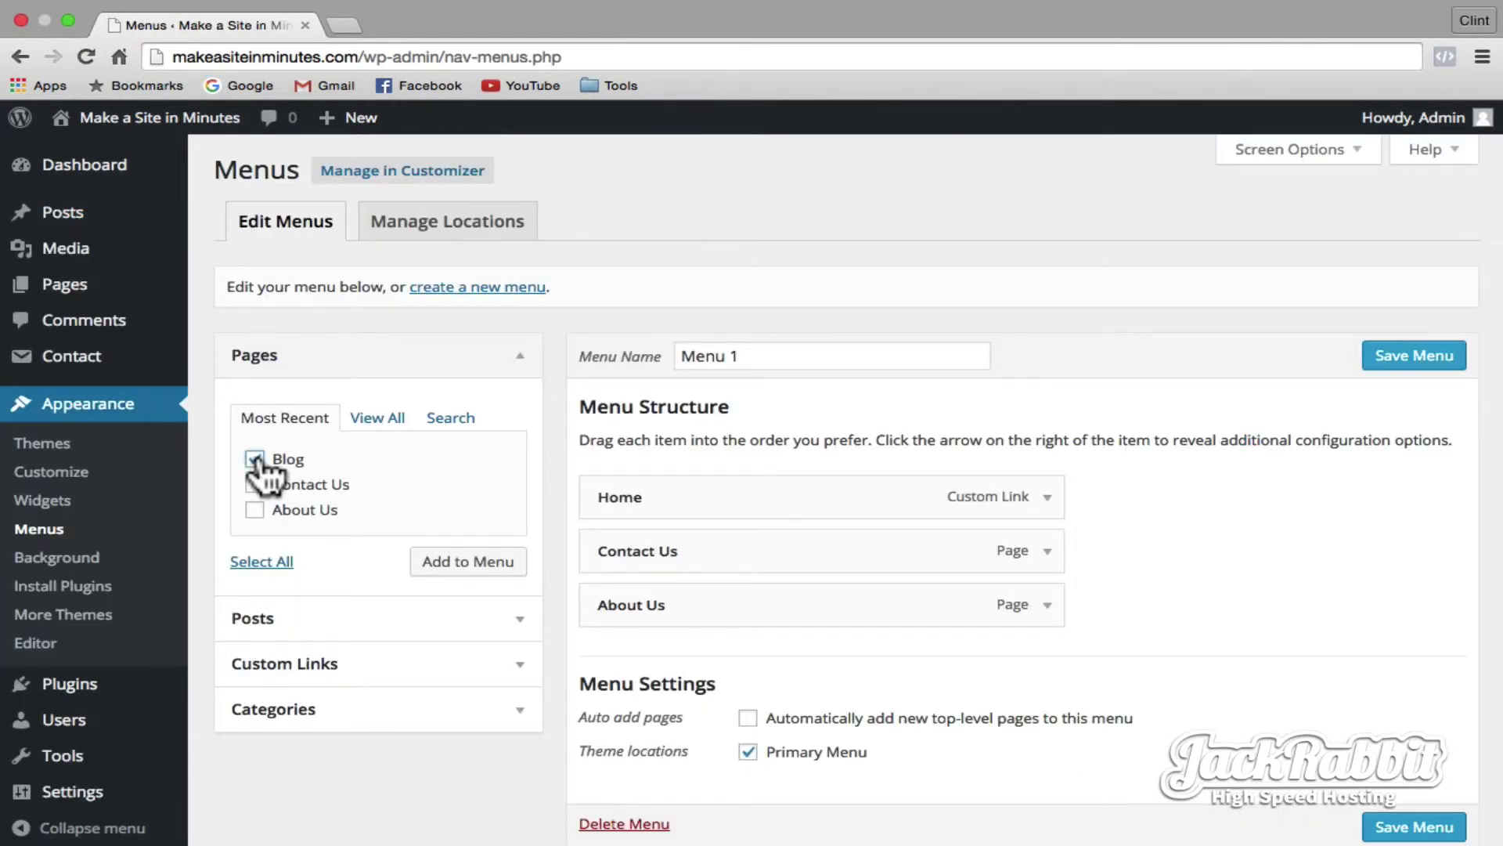
{"action": "left_click", "coordinate": [470, 568]}
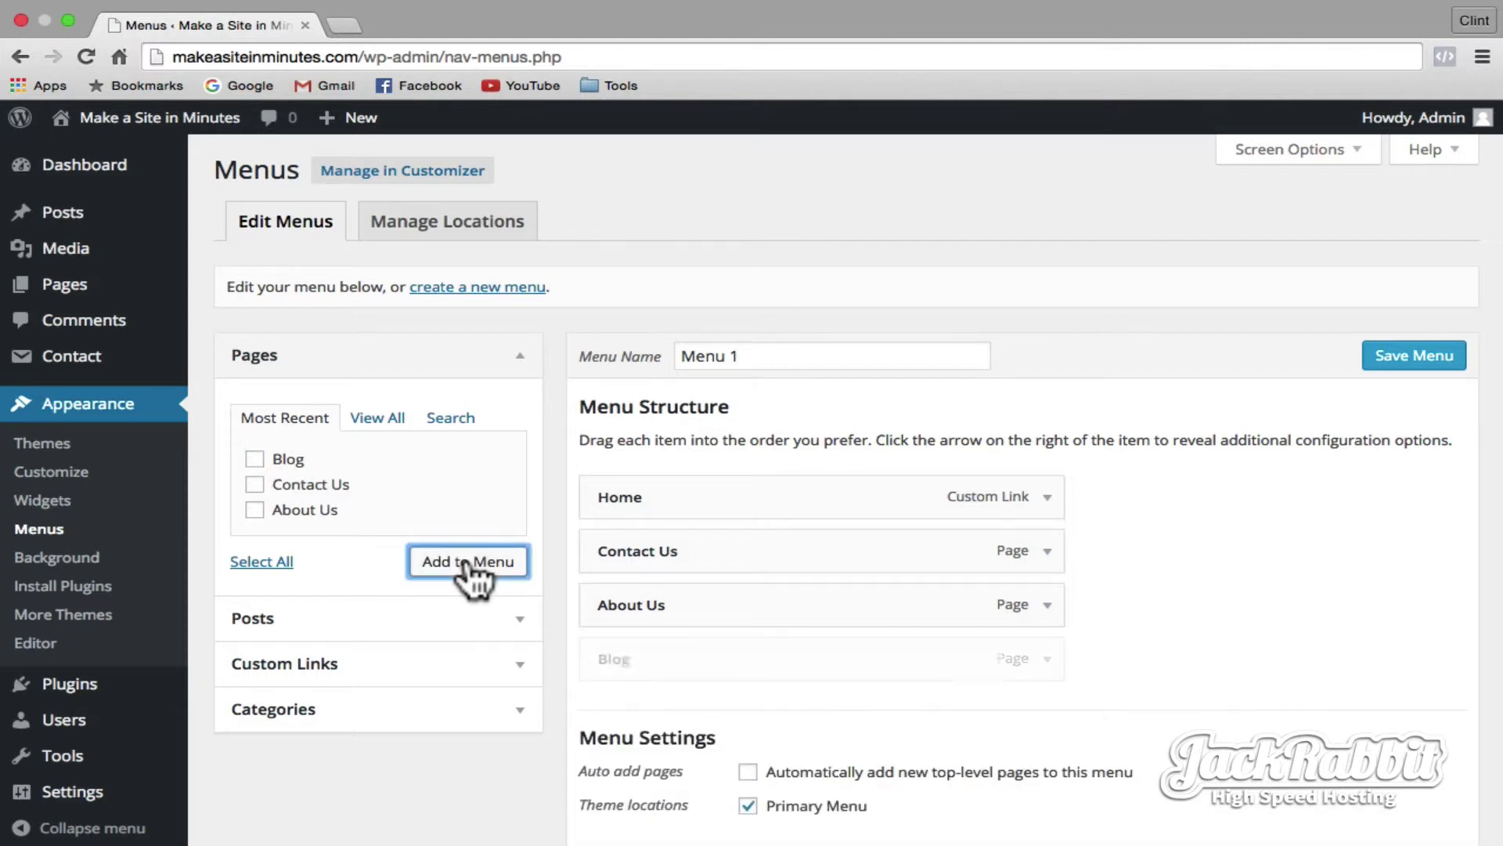
{"action": "left_click_drag", "start_coordinate": [699, 653], "coordinate": [608, 550]}
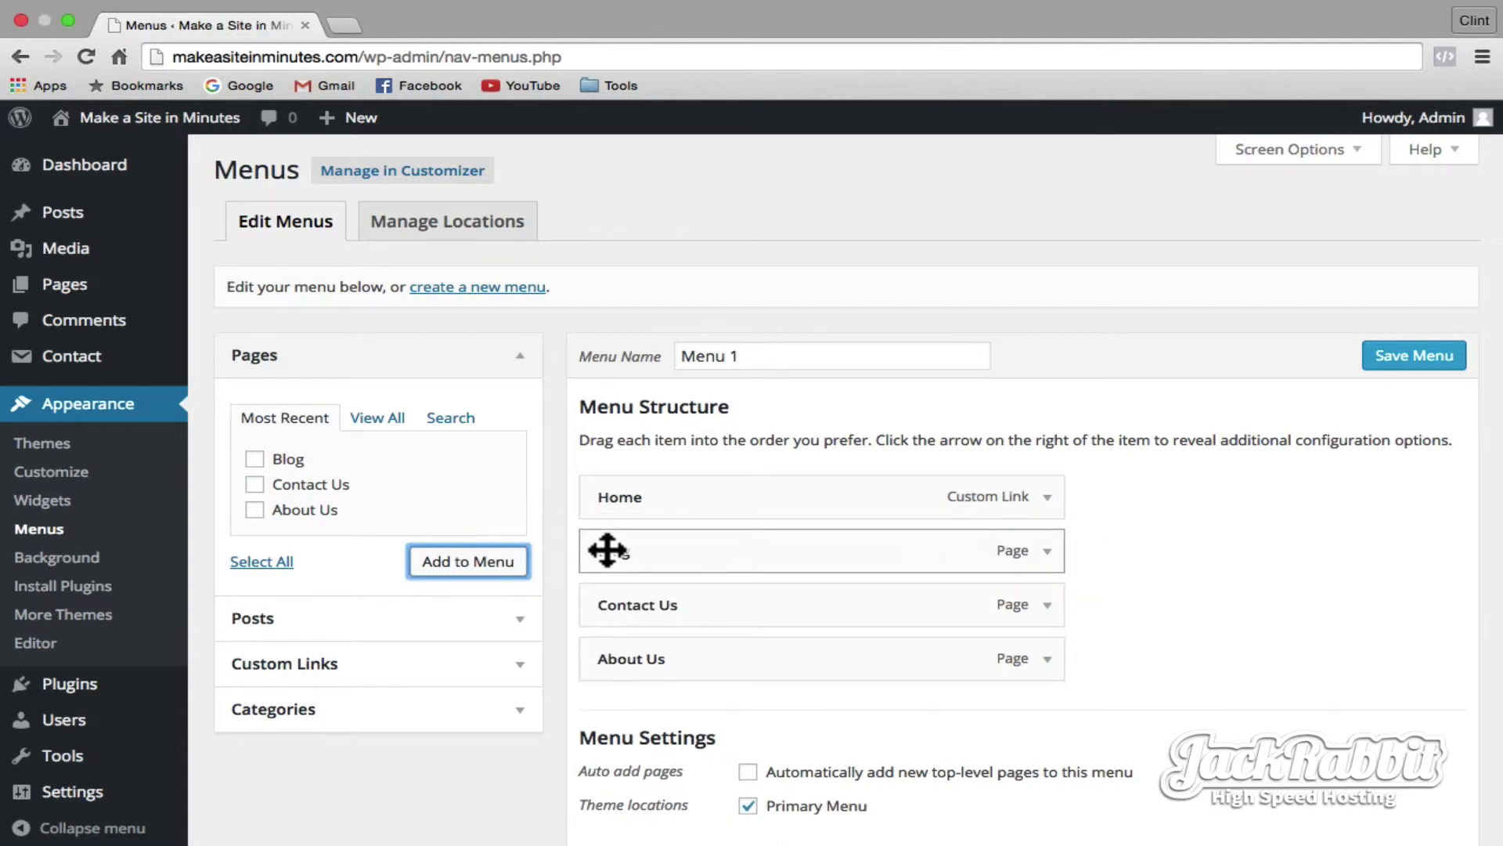
- Review the Blog menu item's settings, save Menu 1, and load the live front page
{"action": "left_click", "coordinate": [1047, 550]}
{"action": "scroll", "coordinate": [1049, 556], "scroll_direction": "down", "scroll_amount": 1}
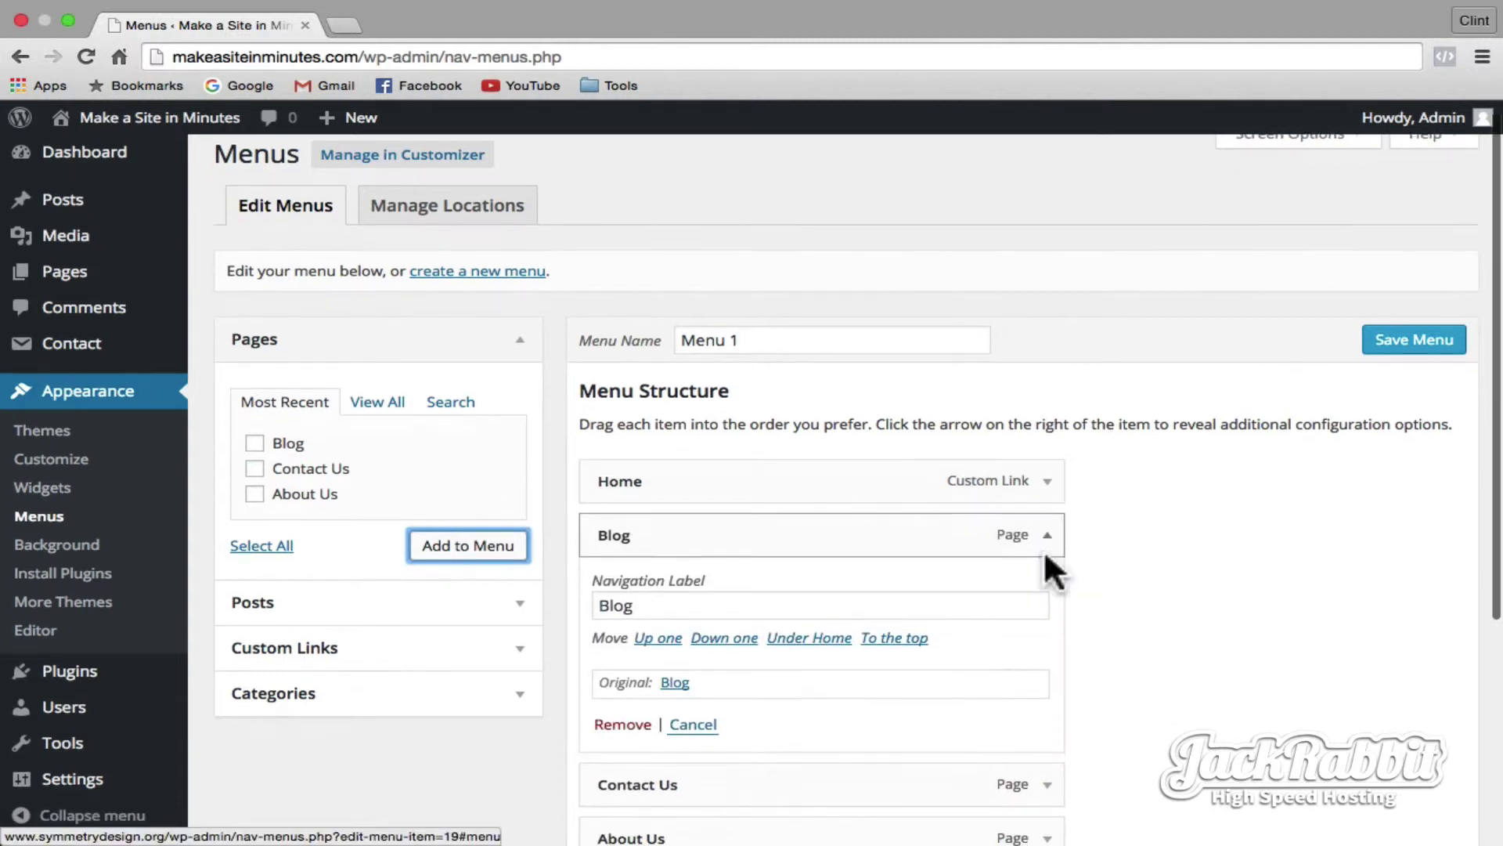
{"action": "scroll", "coordinate": [1045, 553], "scroll_direction": "down", "scroll_amount": 1}
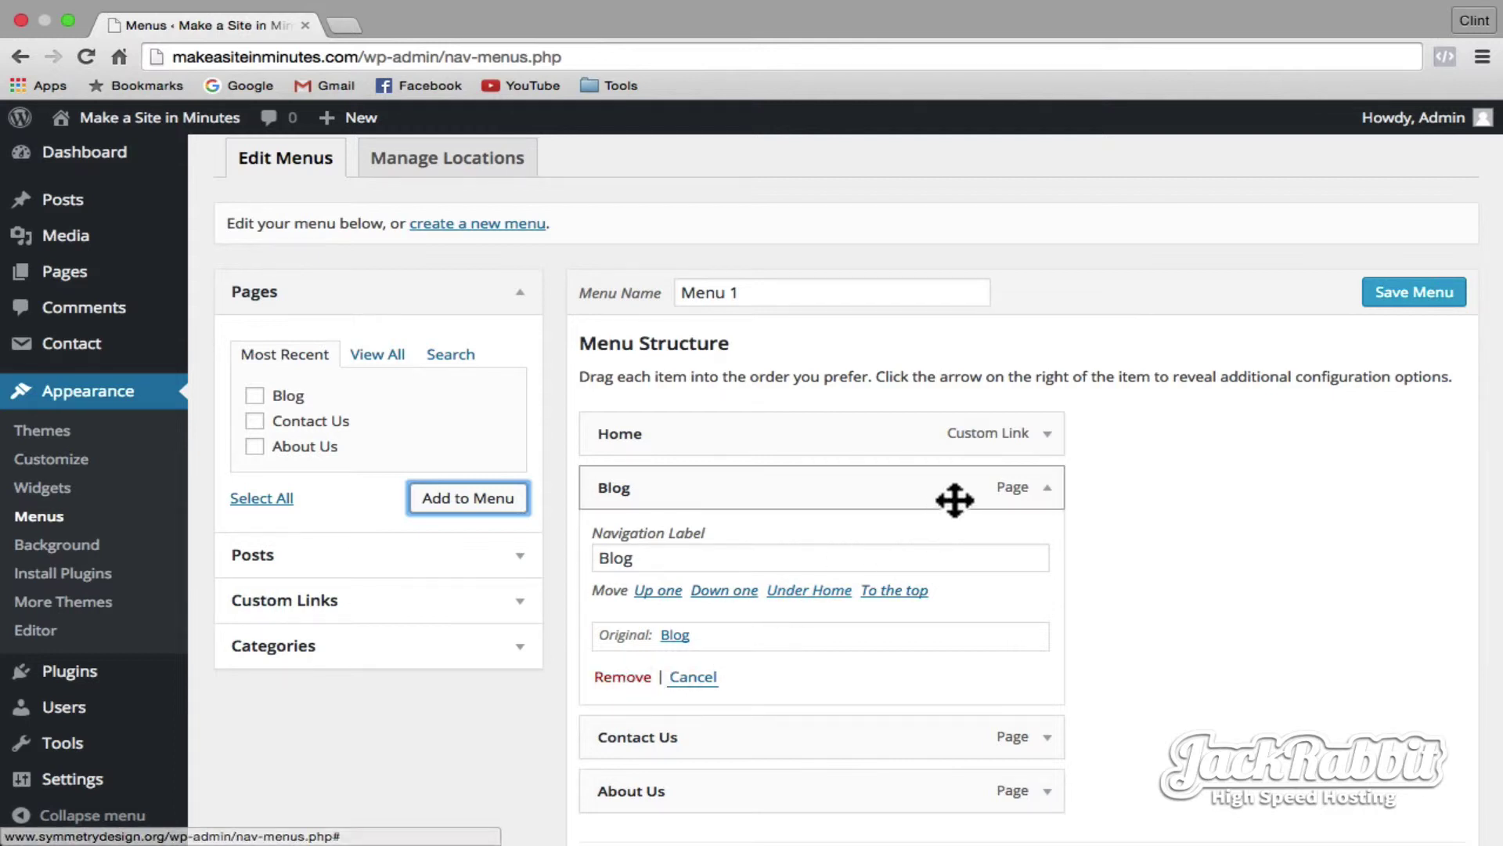
{"action": "left_click", "coordinate": [1047, 489]}
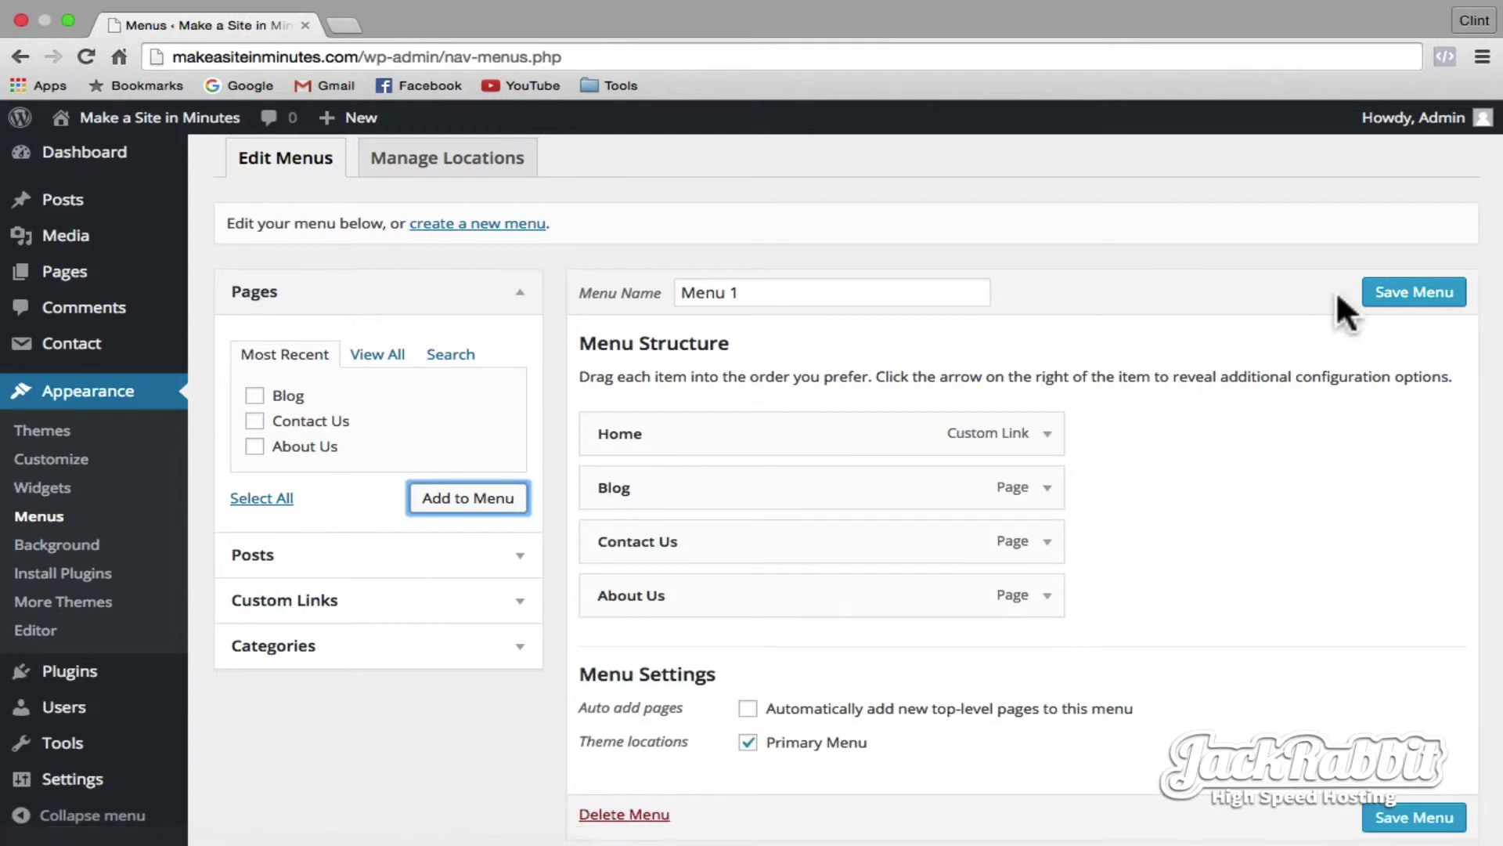
{"action": "left_click", "coordinate": [1376, 299]}
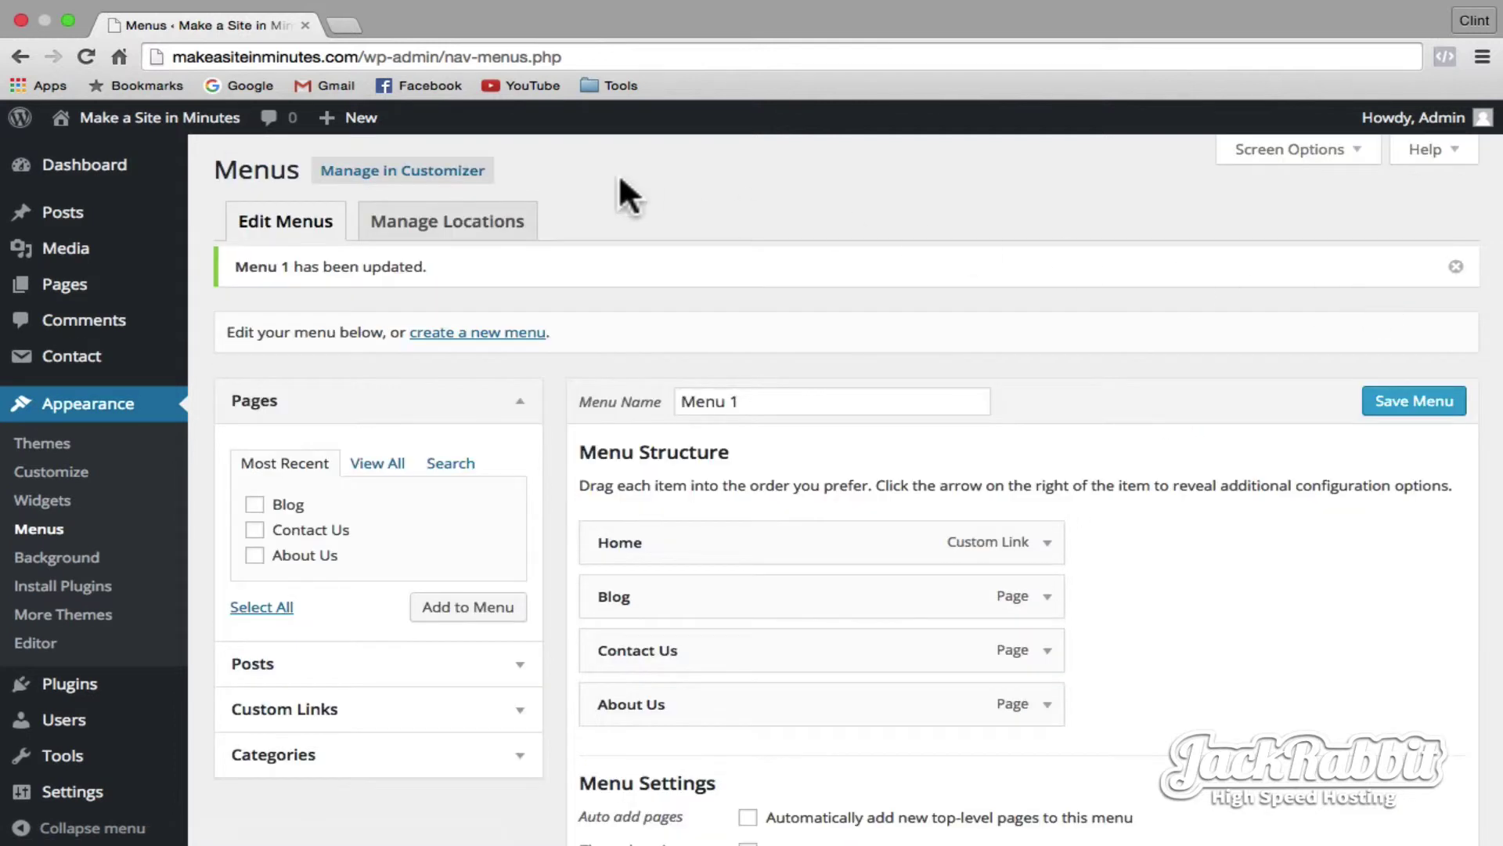
{"action": "left_click", "coordinate": [235, 119]}
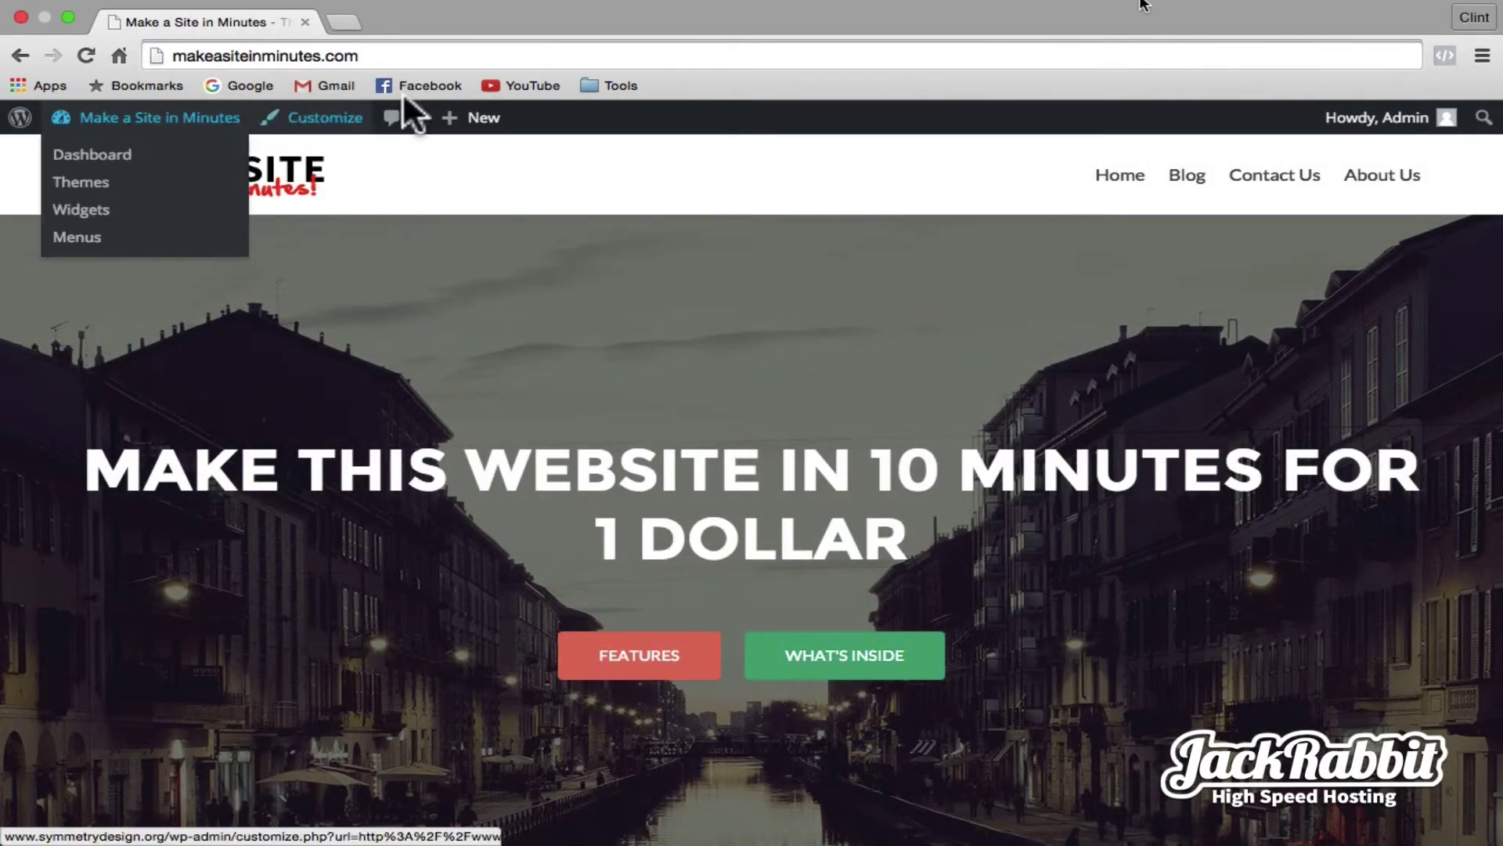
- View the Blog, Contact Us and About Us pages on the live site
{"action": "left_click", "coordinate": [1185, 178]}
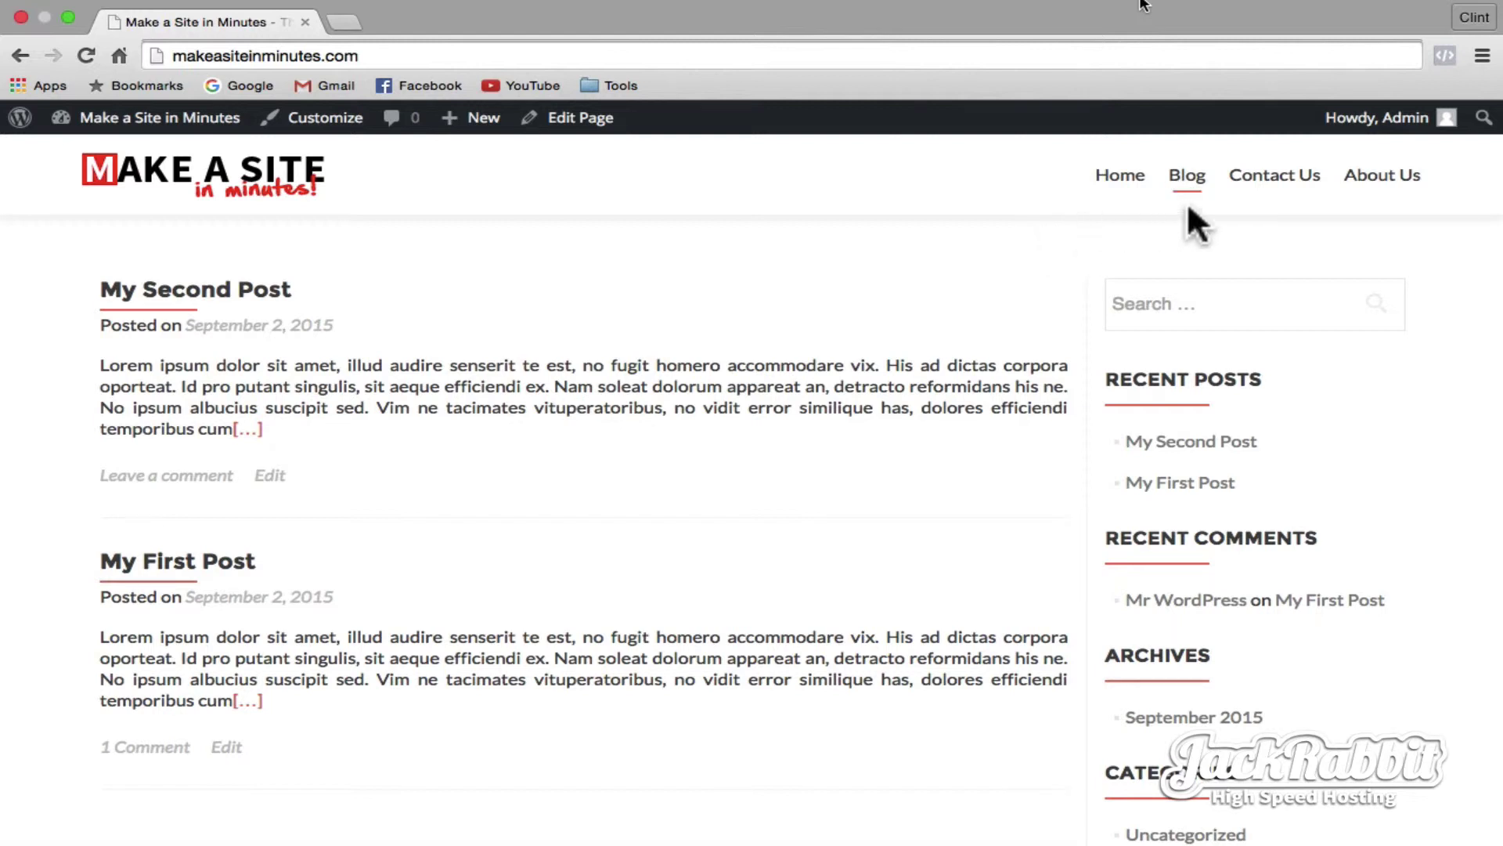
{"action": "left_click", "coordinate": [1279, 182]}
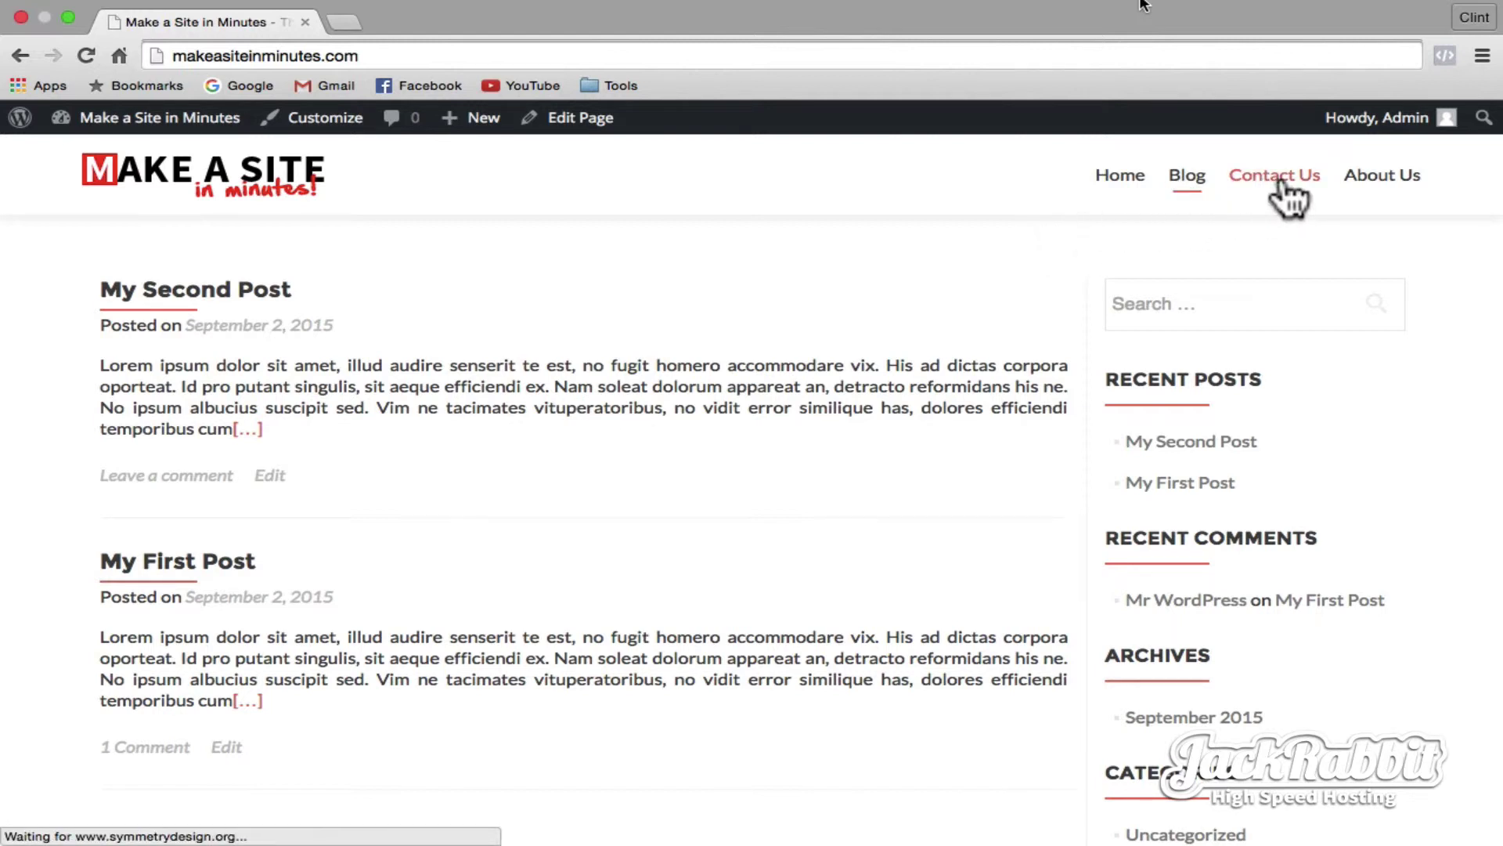
{"action": "left_click", "coordinate": [1366, 180]}
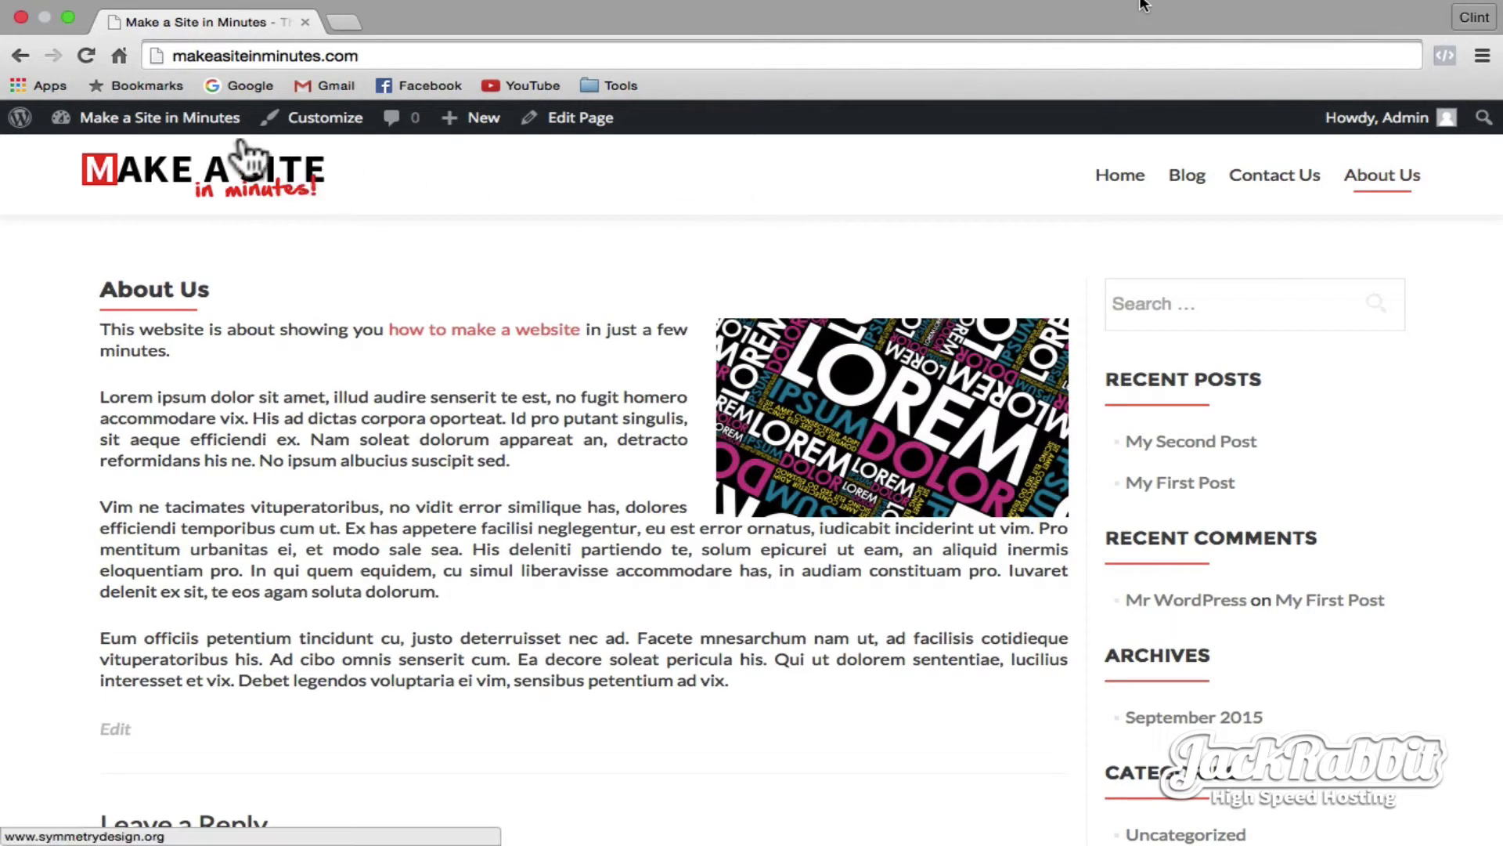
- Go to the dashboard's Appearance > Widgets page
{"action": "mouse_move", "coordinate": [227, 135]}
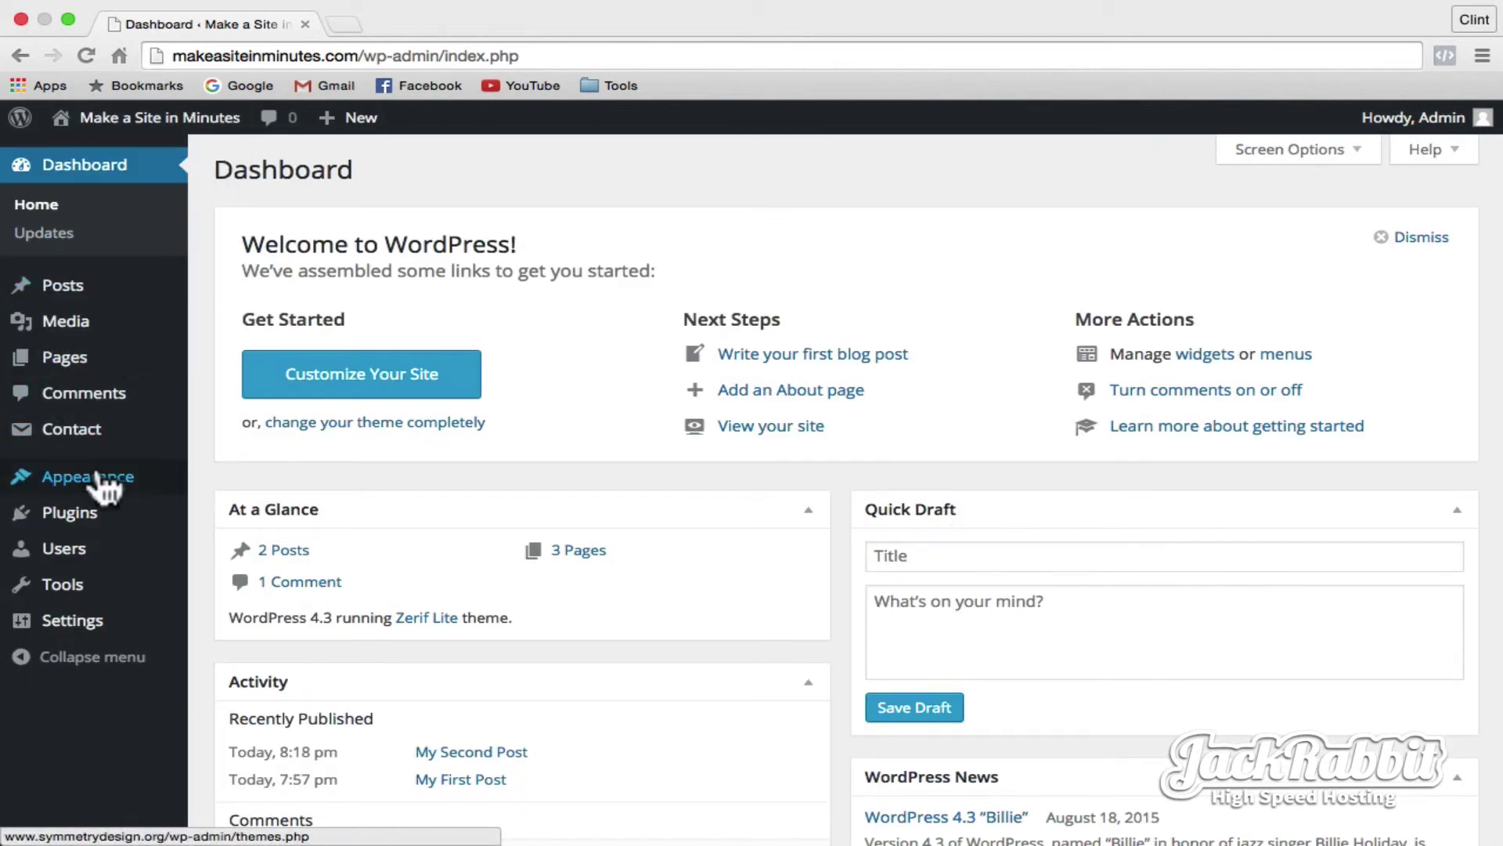
{"action": "mouse_move", "coordinate": [97, 477]}
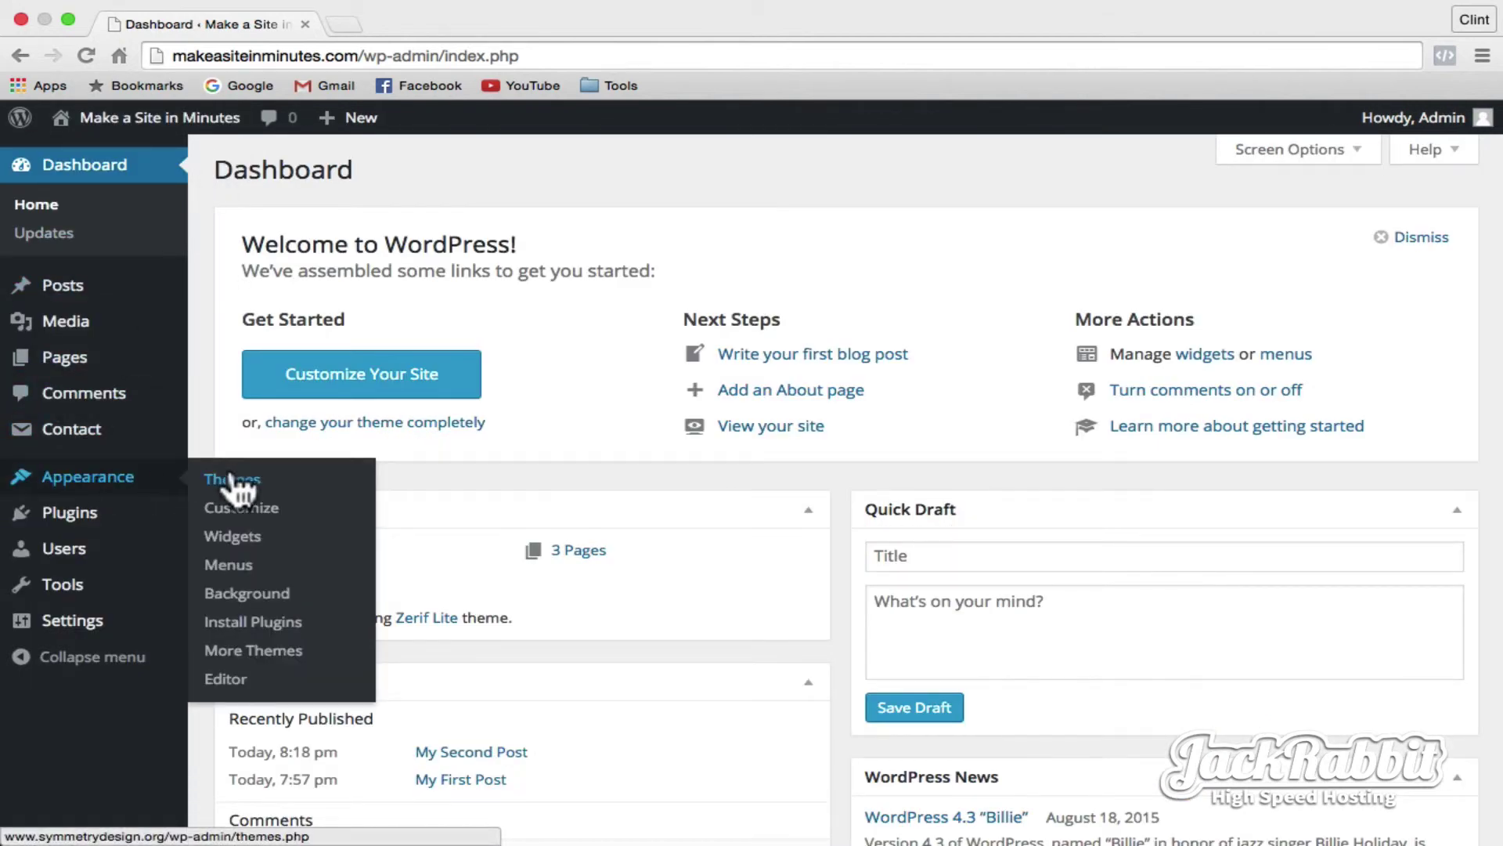
{"action": "left_click", "coordinate": [232, 538]}
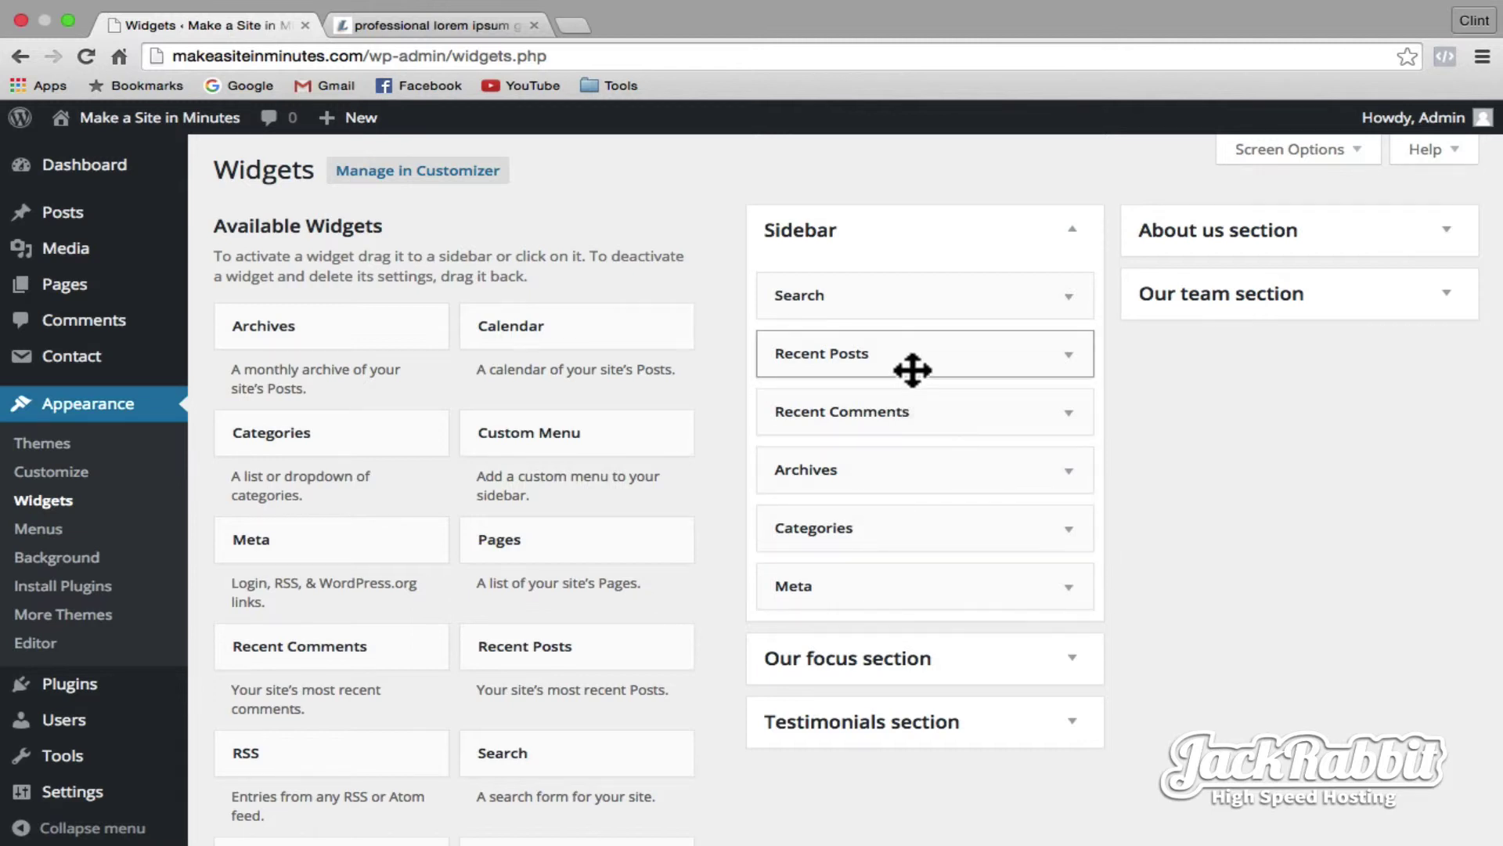
- Remove Recent Posts, Recent Comments, Archives, Categories and Meta widgets from the Sidebar
{"action": "left_click_drag", "start_coordinate": [913, 368], "coordinate": [547, 386]}
{"action": "left_click_drag", "start_coordinate": [855, 359], "coordinate": [509, 386]}
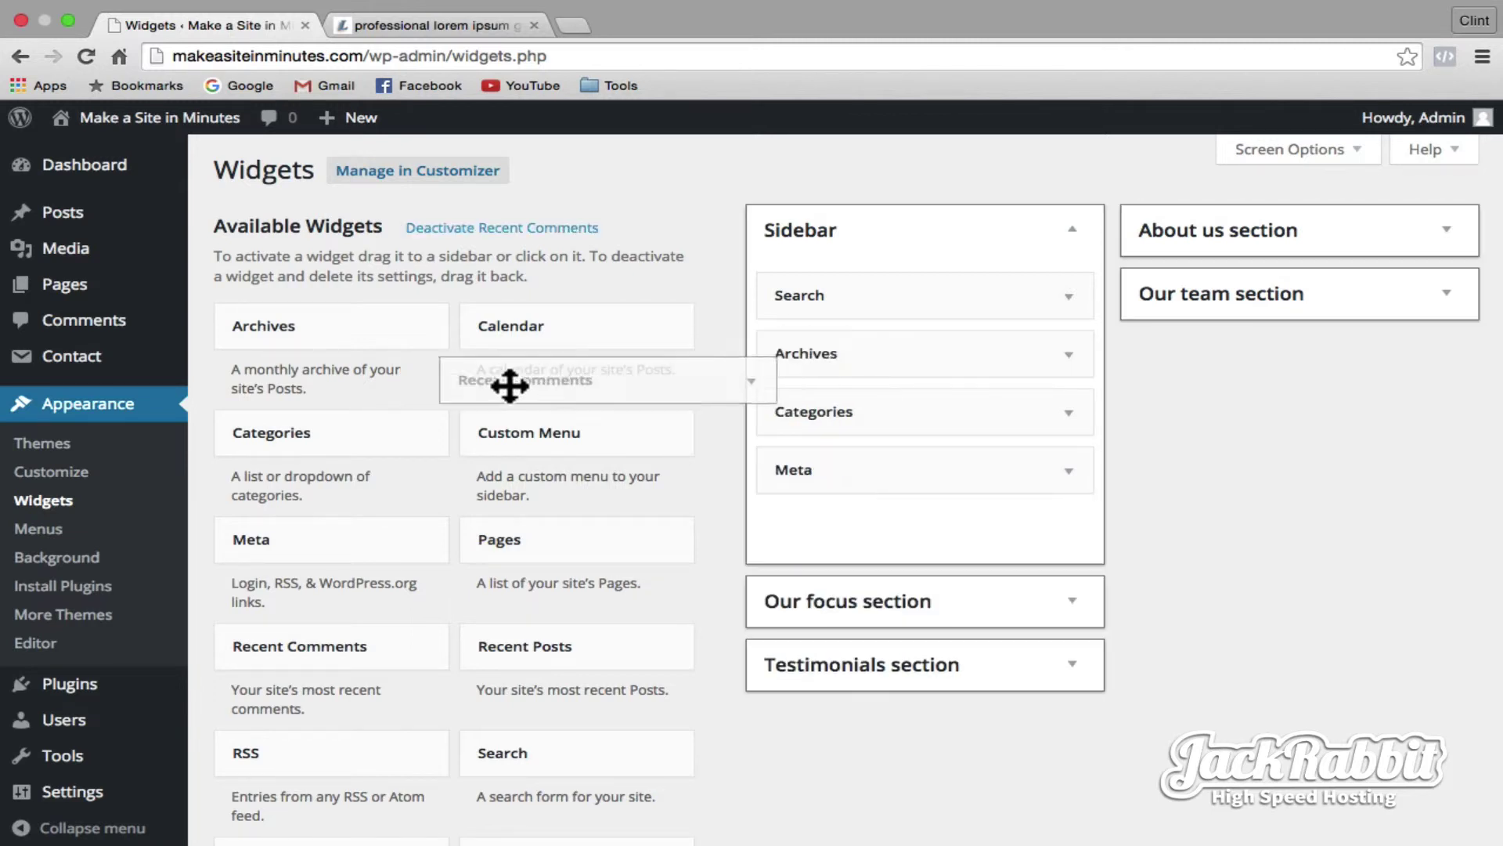
{"action": "left_click_drag", "start_coordinate": [783, 376], "coordinate": [548, 384]}
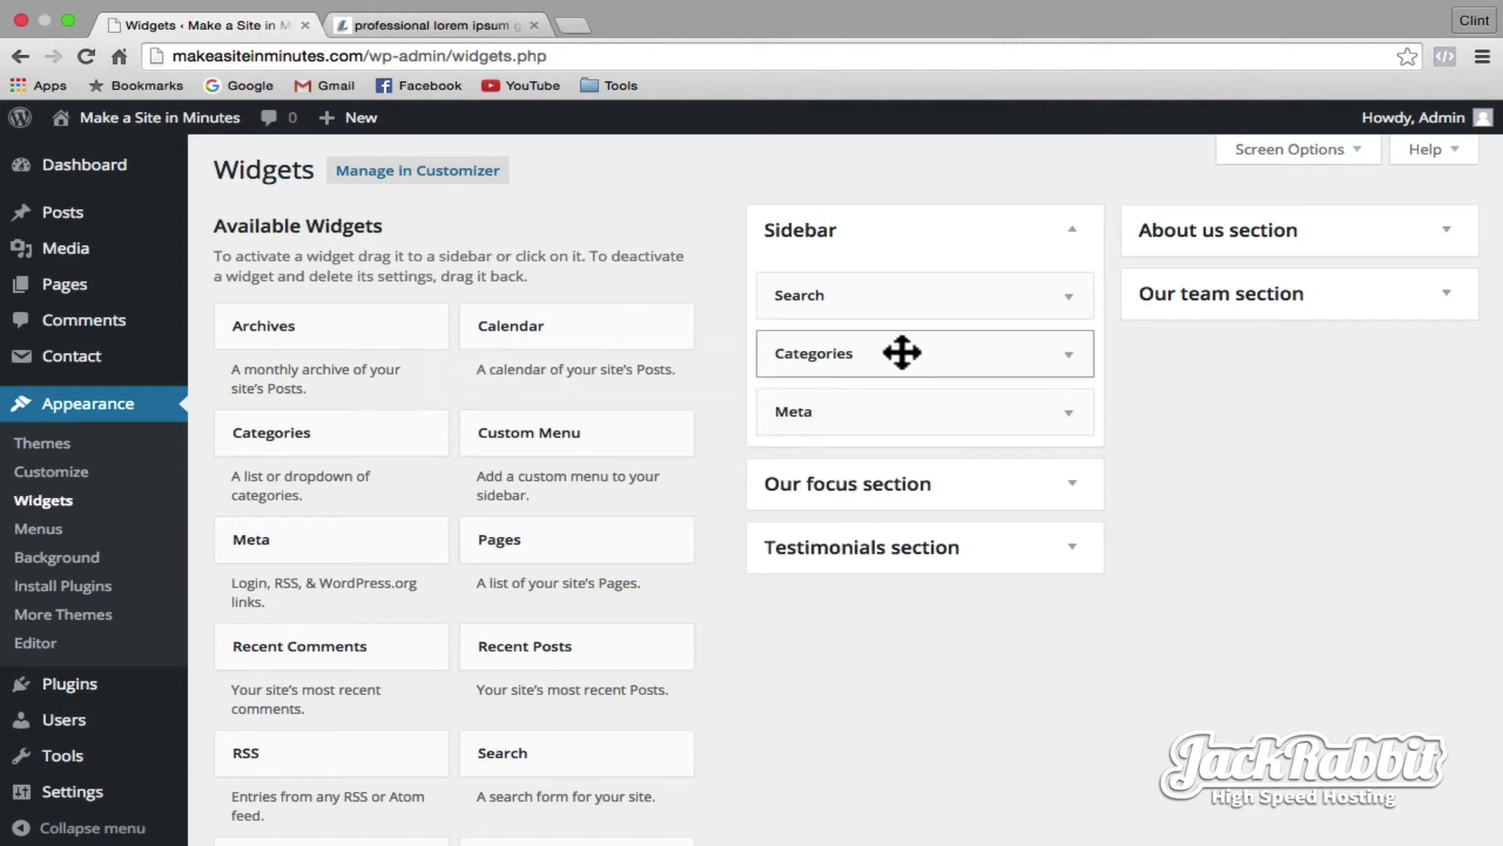
{"action": "left_click_drag", "start_coordinate": [899, 352], "coordinate": [517, 395]}
{"action": "left_click_drag", "start_coordinate": [906, 336], "coordinate": [523, 376]}
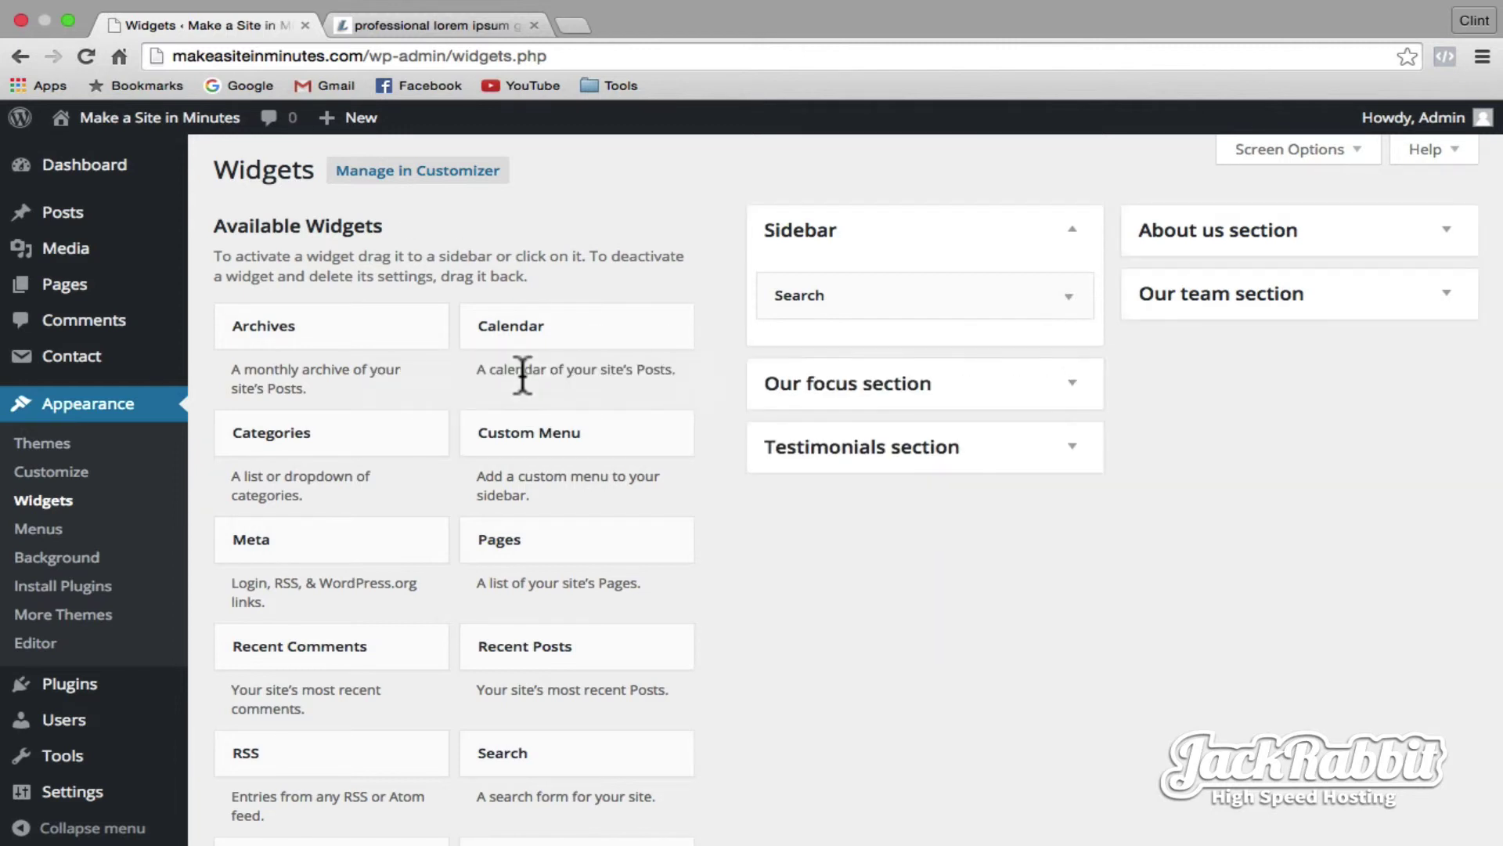
- Add Pages, Recent Posts and Calendar widgets to the Sidebar below Search, in that order
{"action": "left_click_drag", "start_coordinate": [507, 549], "coordinate": [802, 347]}
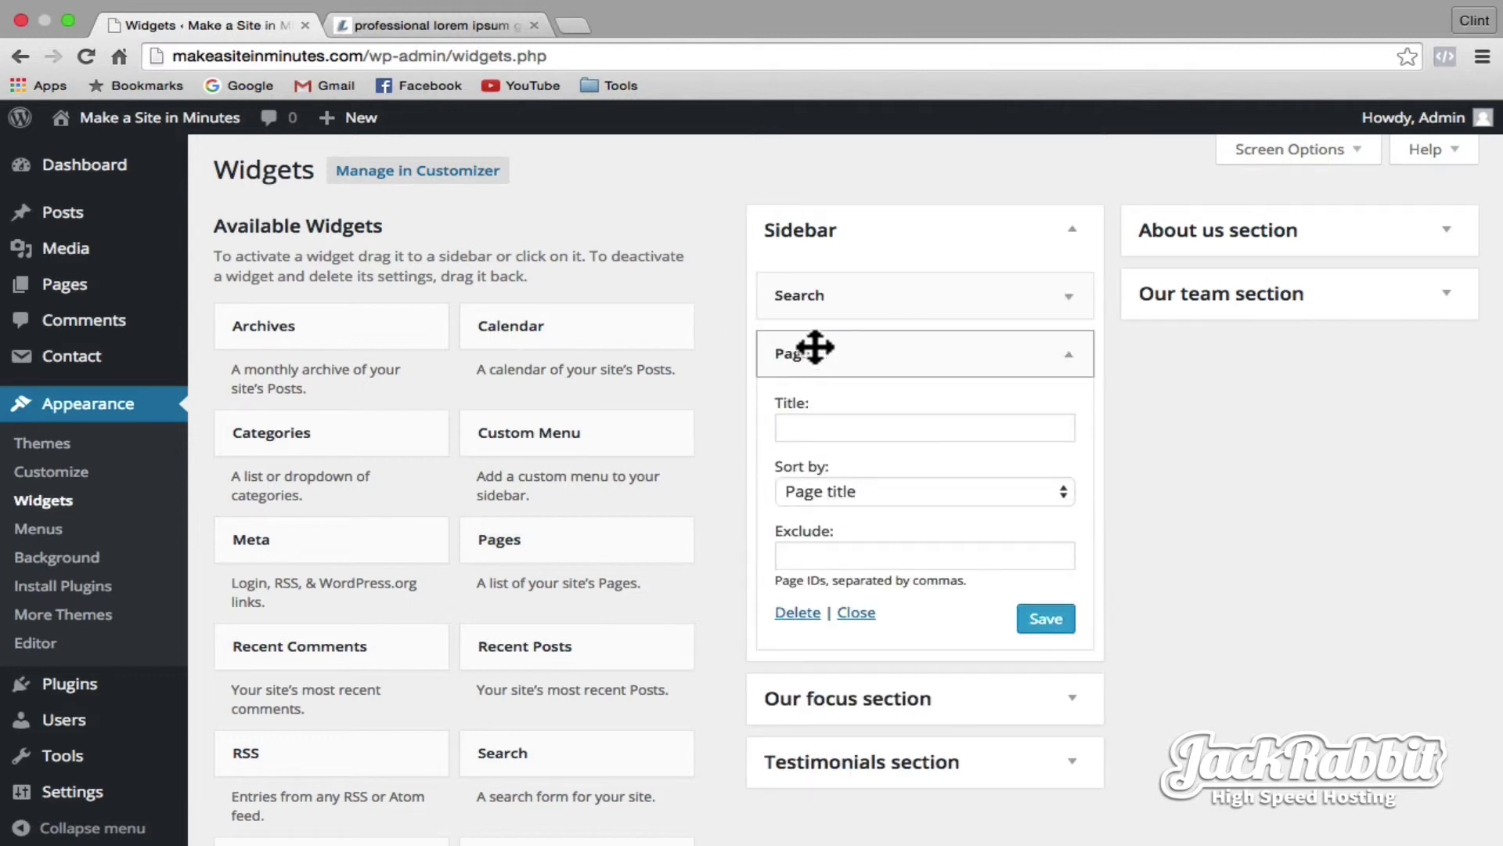
{"action": "left_click", "coordinate": [1069, 354]}
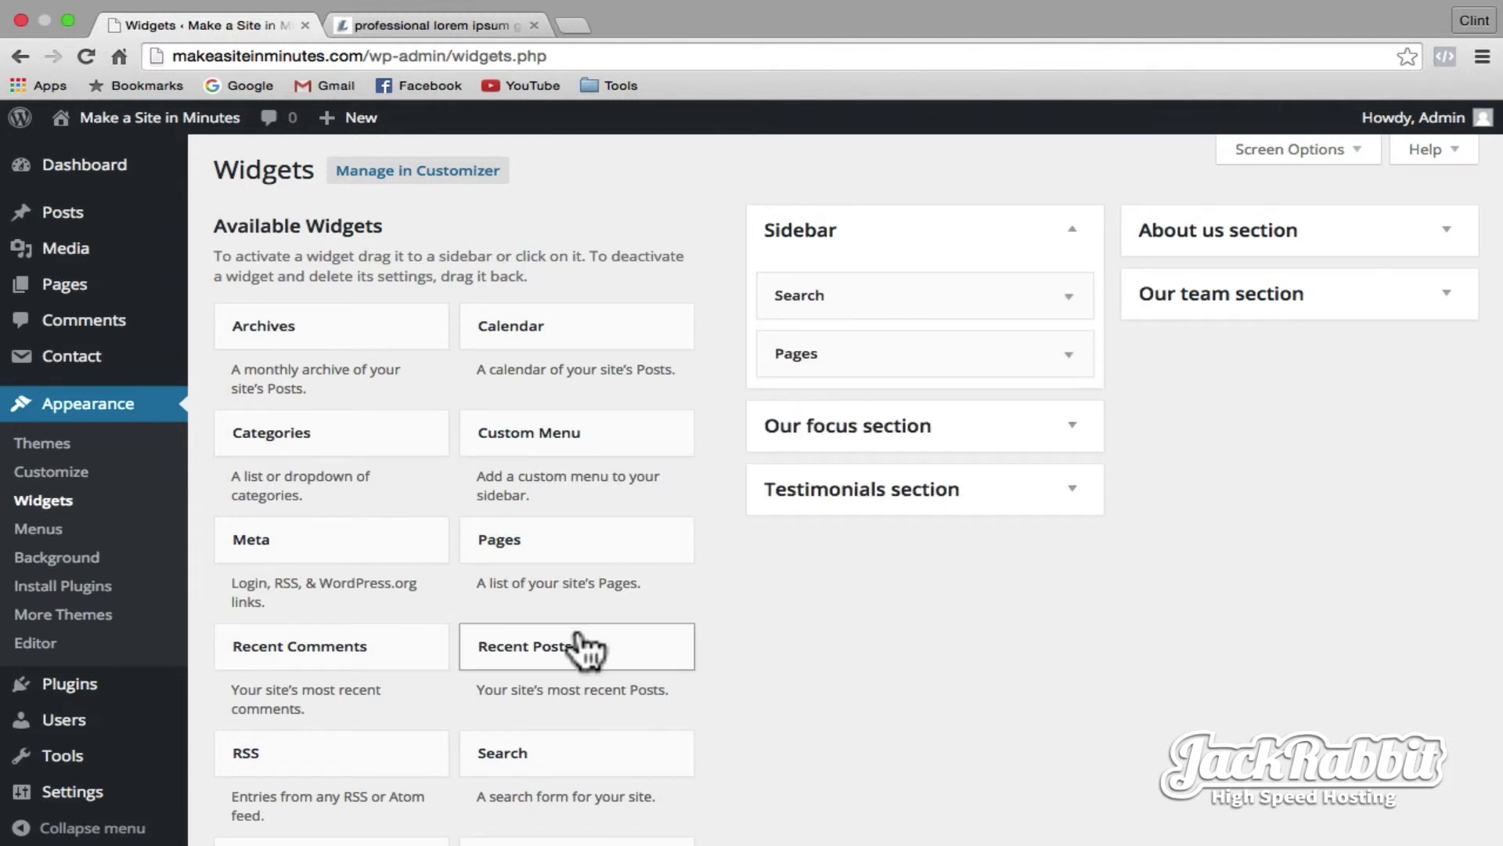
{"action": "left_click_drag", "start_coordinate": [579, 638], "coordinate": [952, 408]}
{"action": "left_click", "coordinate": [1066, 412]}
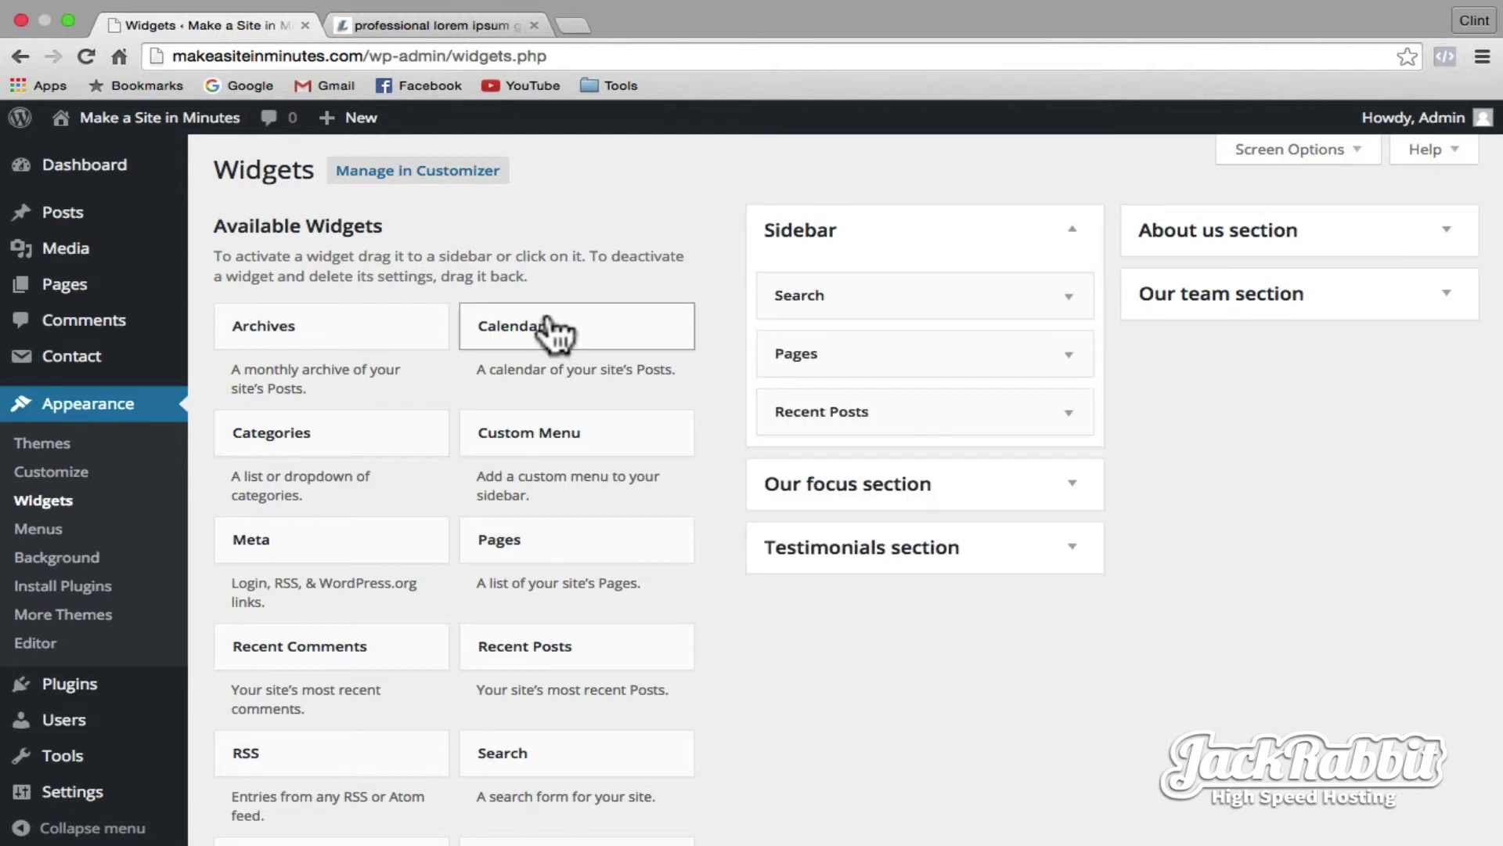
{"action": "left_click_drag", "start_coordinate": [556, 333], "coordinate": [860, 430]}
{"action": "left_click_drag", "start_coordinate": [855, 441], "coordinate": [845, 451]}
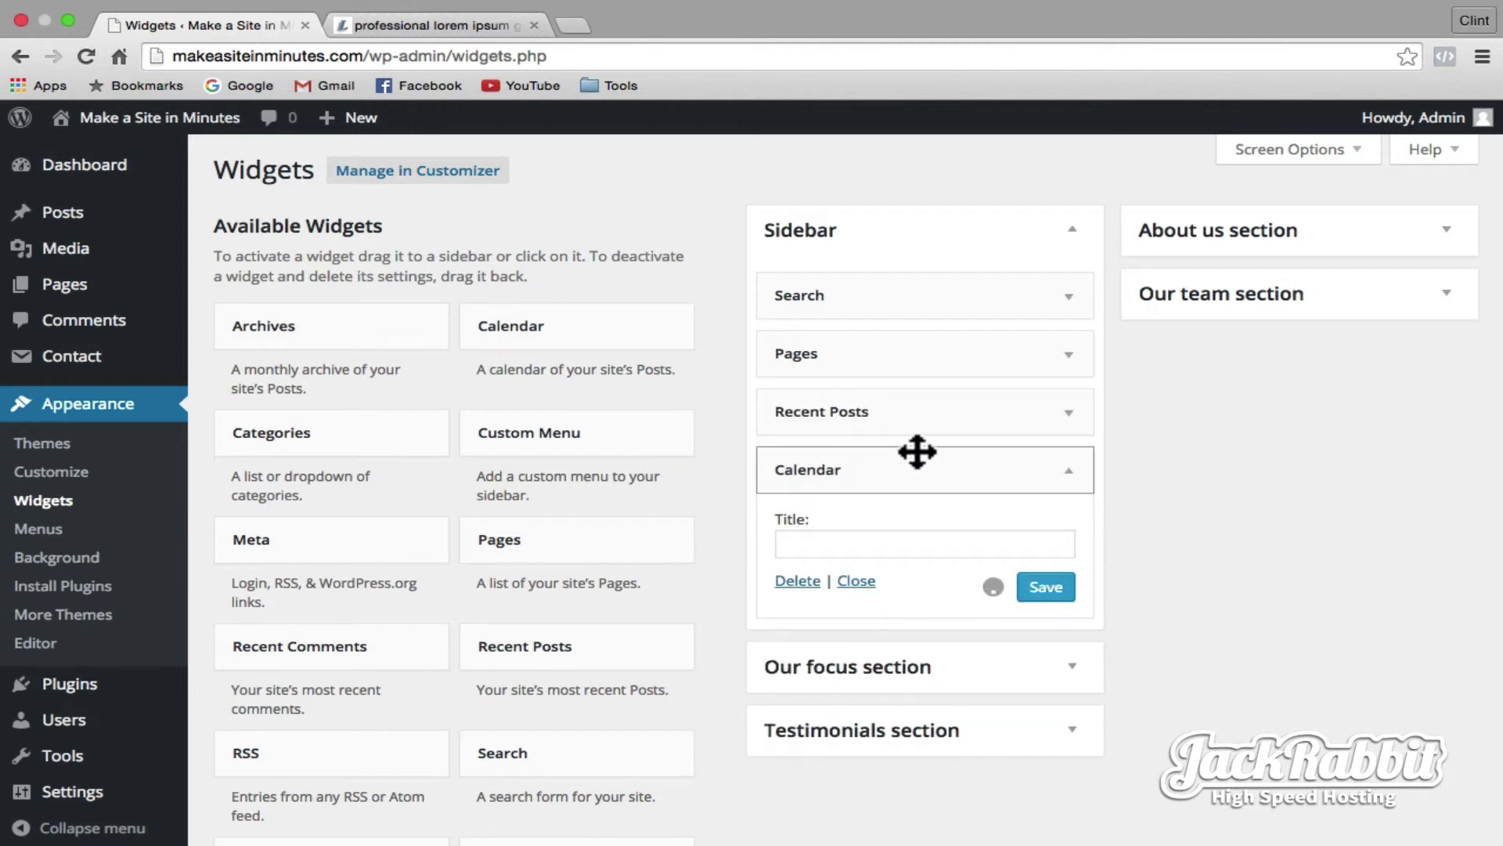
{"action": "left_click", "coordinate": [1069, 470]}
{"action": "mouse_move", "coordinate": [188, 135]}
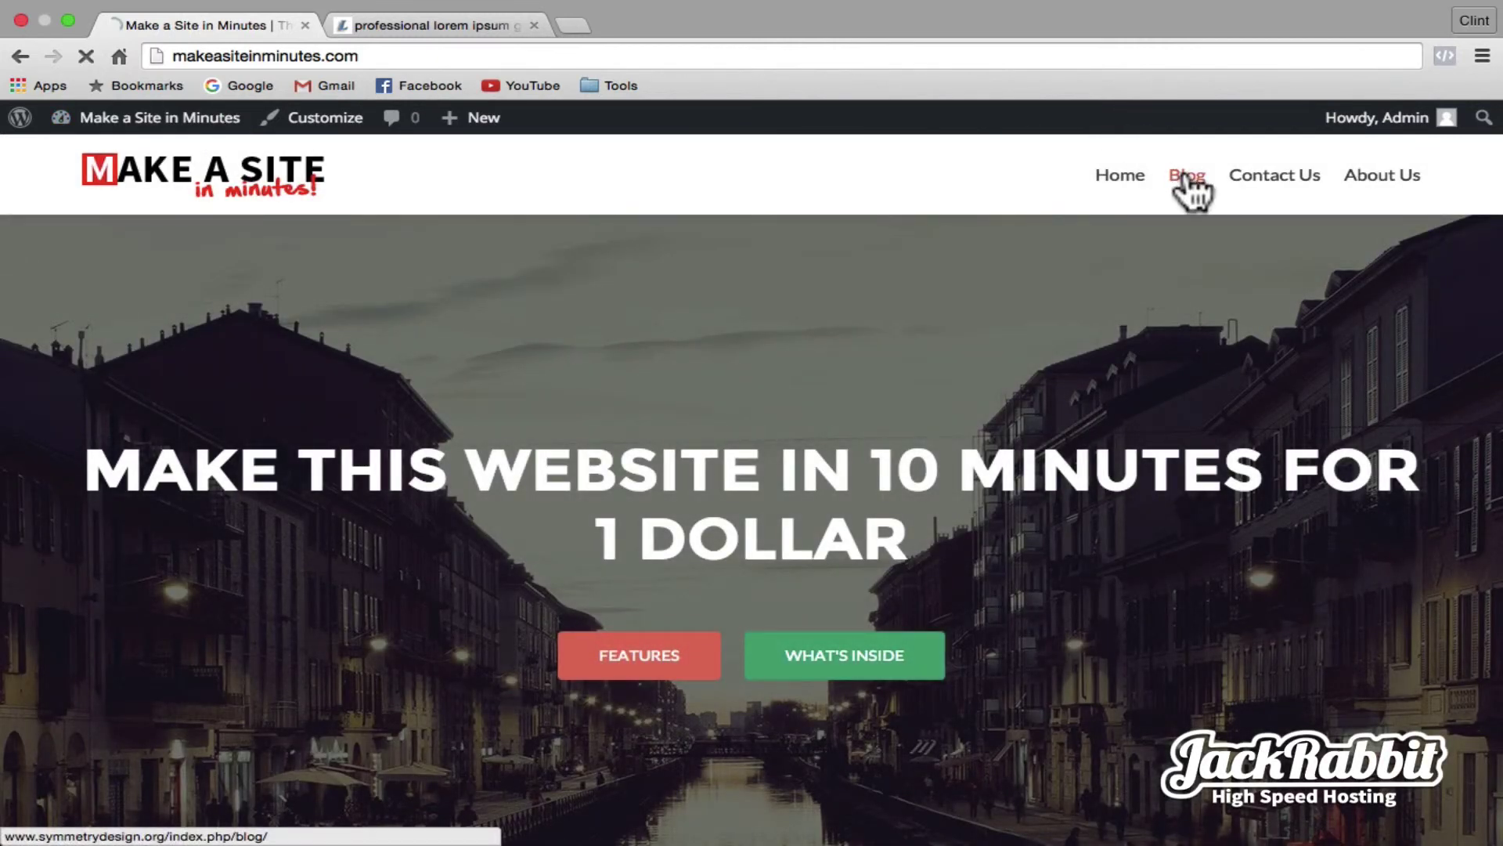
- Open the live Blog page and scroll through it to check the new sidebar widgets
{"action": "left_click", "coordinate": [1187, 177]}
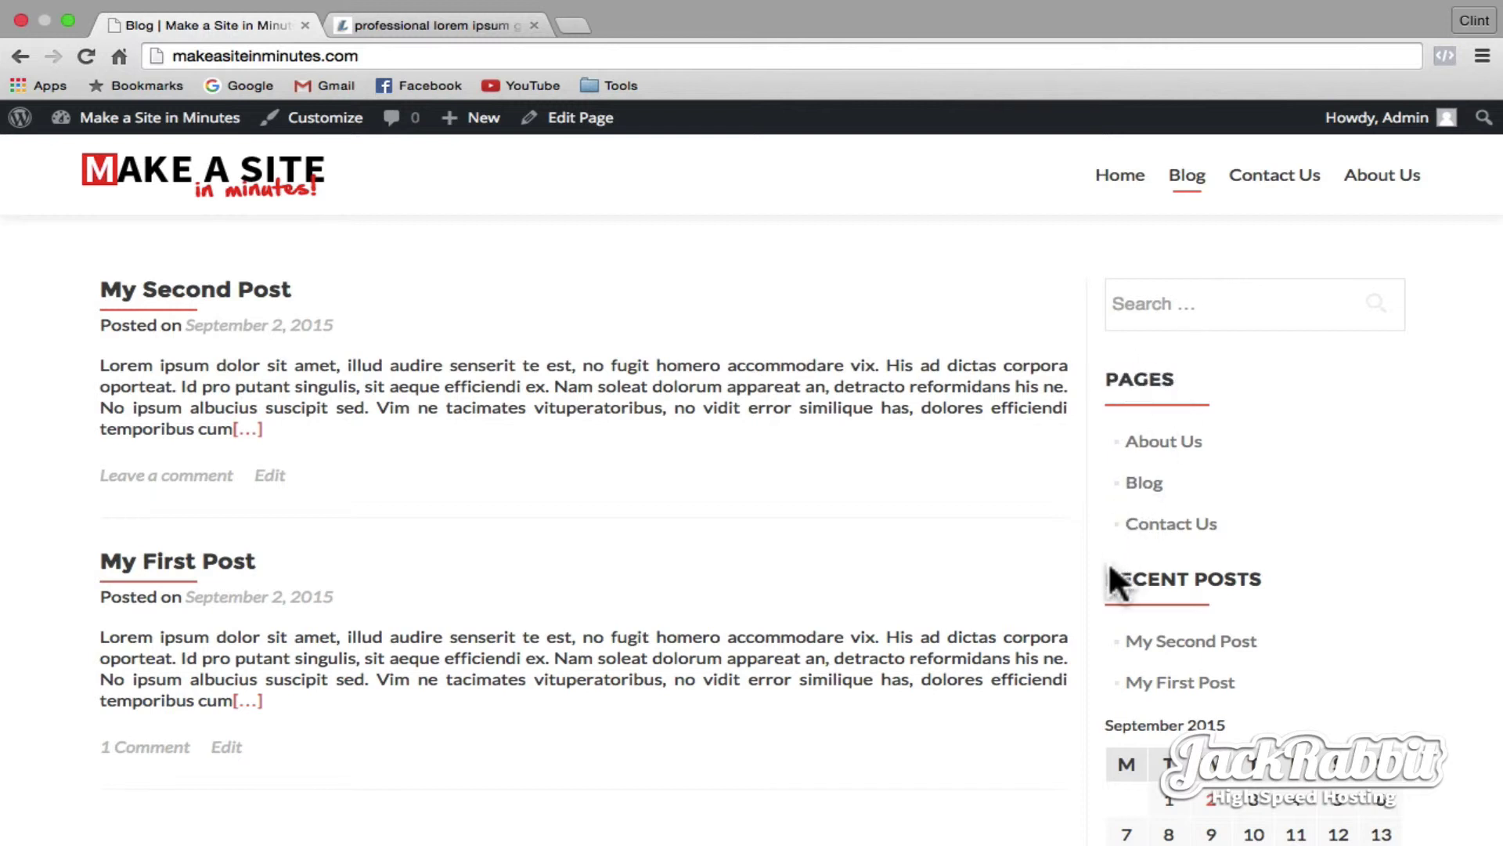
{"action": "left_click_drag", "start_coordinate": [1111, 577], "coordinate": [1278, 587]}
{"action": "left_click", "coordinate": [1278, 587]}
{"action": "scroll", "coordinate": [1276, 579], "scroll_direction": "down", "scroll_amount": 5}
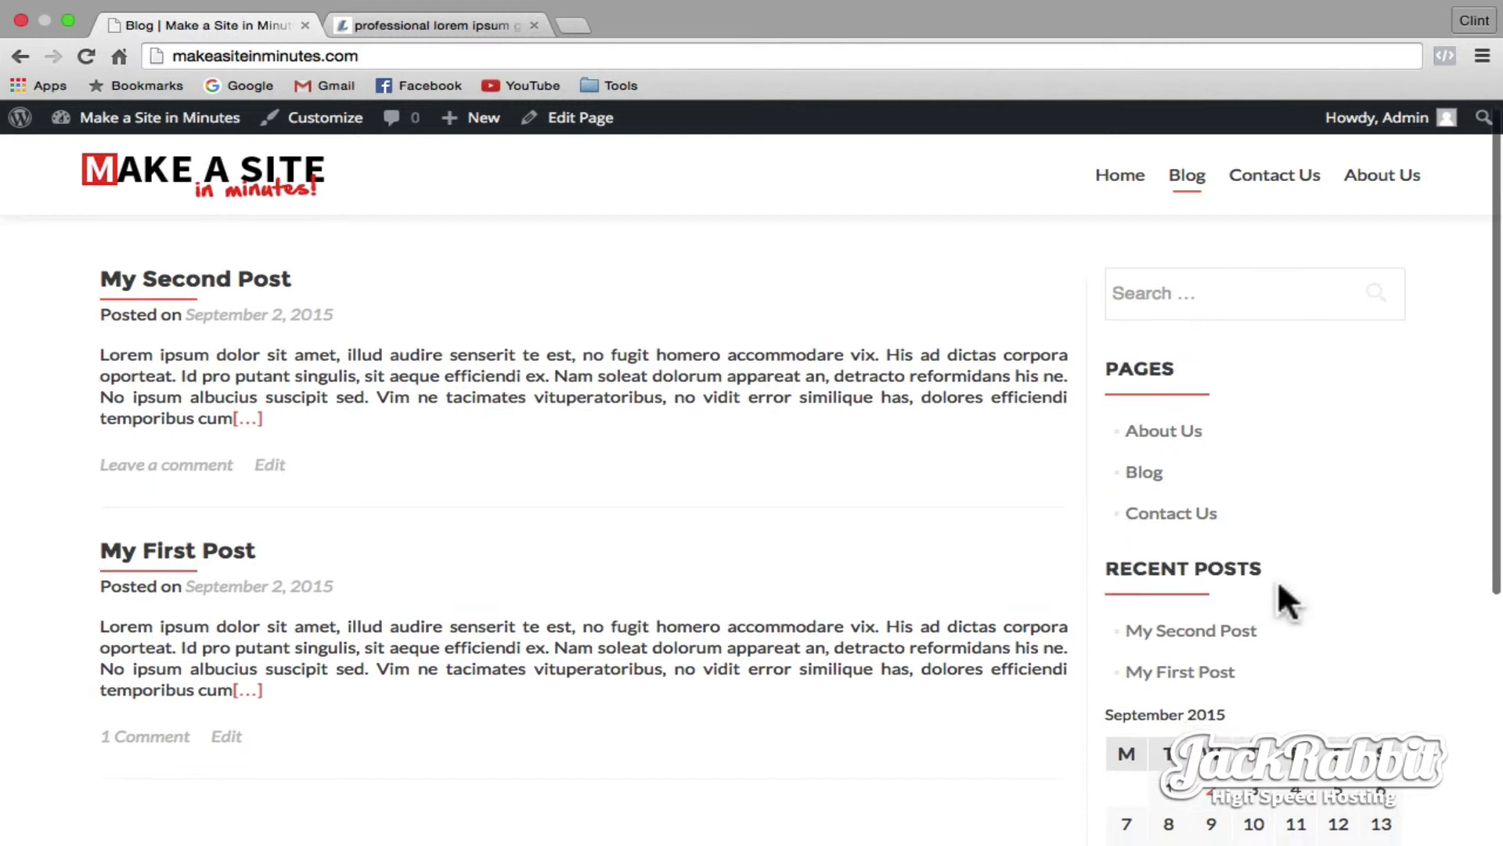
{"action": "scroll", "coordinate": [1278, 591], "scroll_direction": "up", "scroll_amount": 5}
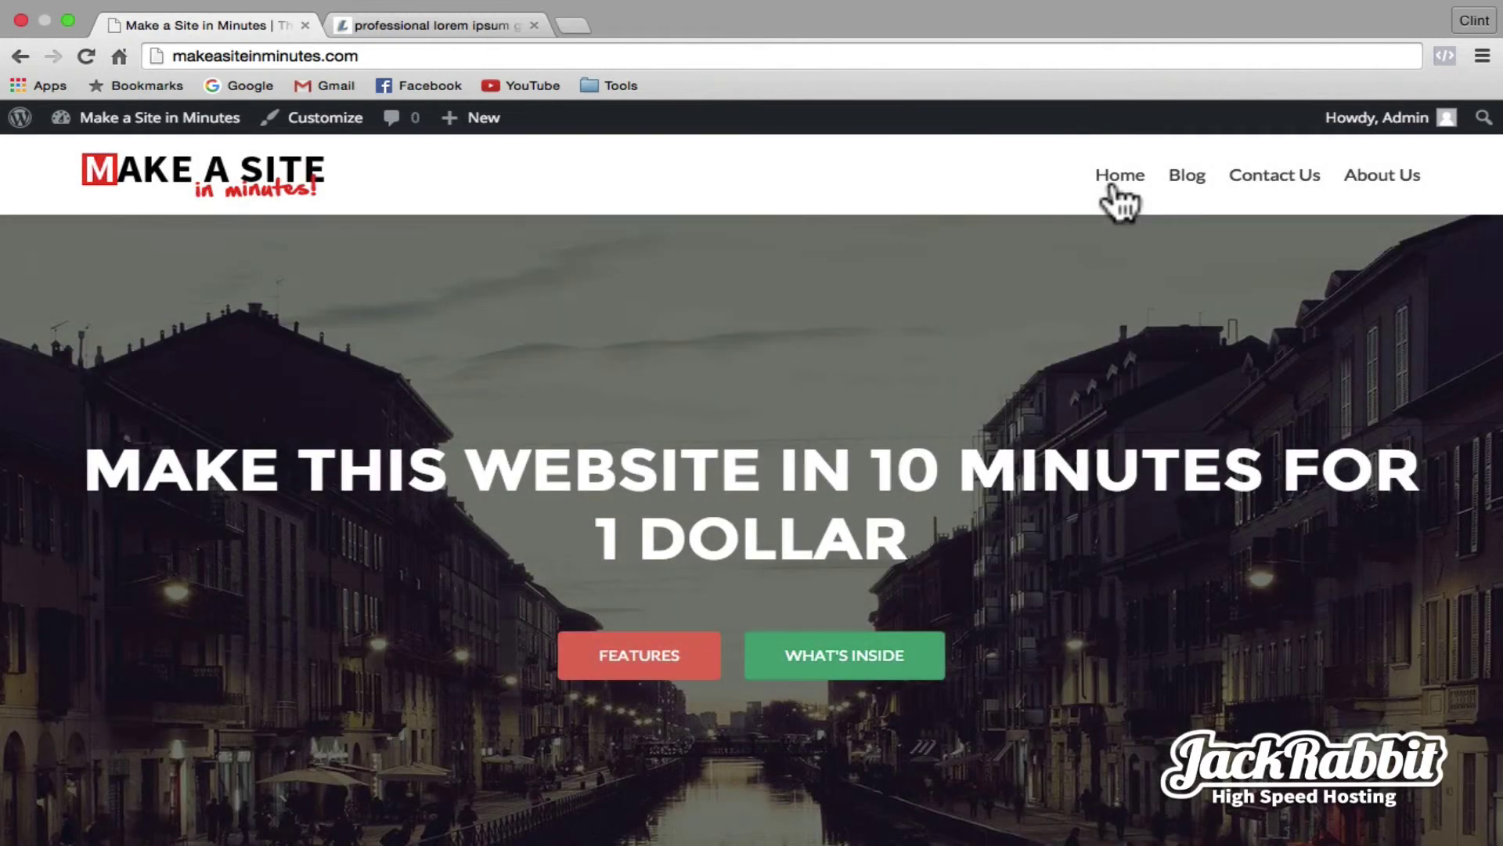
- Search Google for 'Free wordpress themes' in the second tab and show image results
{"action": "left_click", "coordinate": [431, 25]}
{"action": "left_click", "coordinate": [238, 86]}
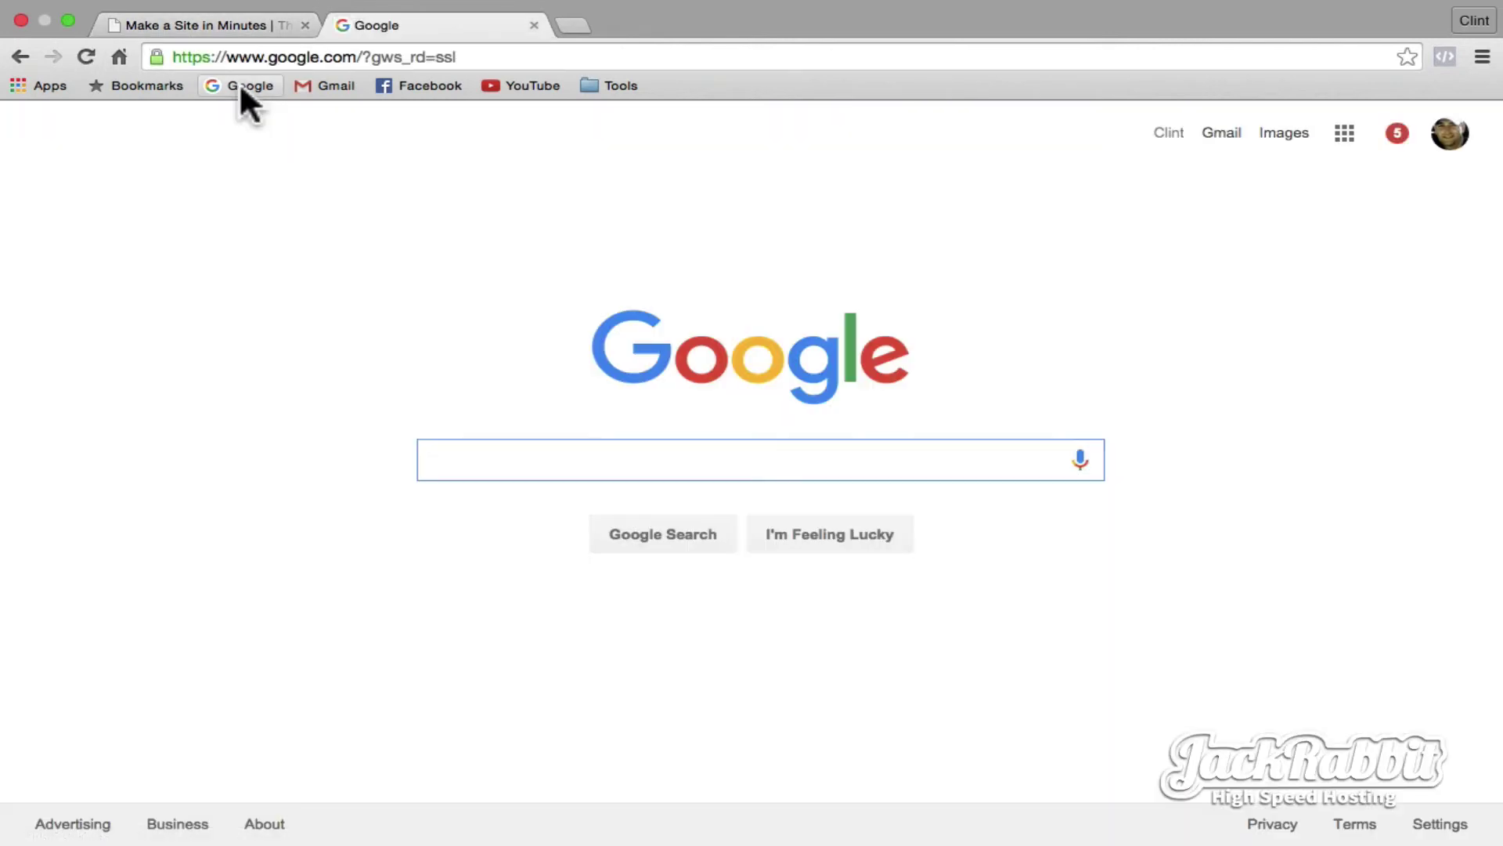
{"action": "type", "text": "Free wordpress themes"}
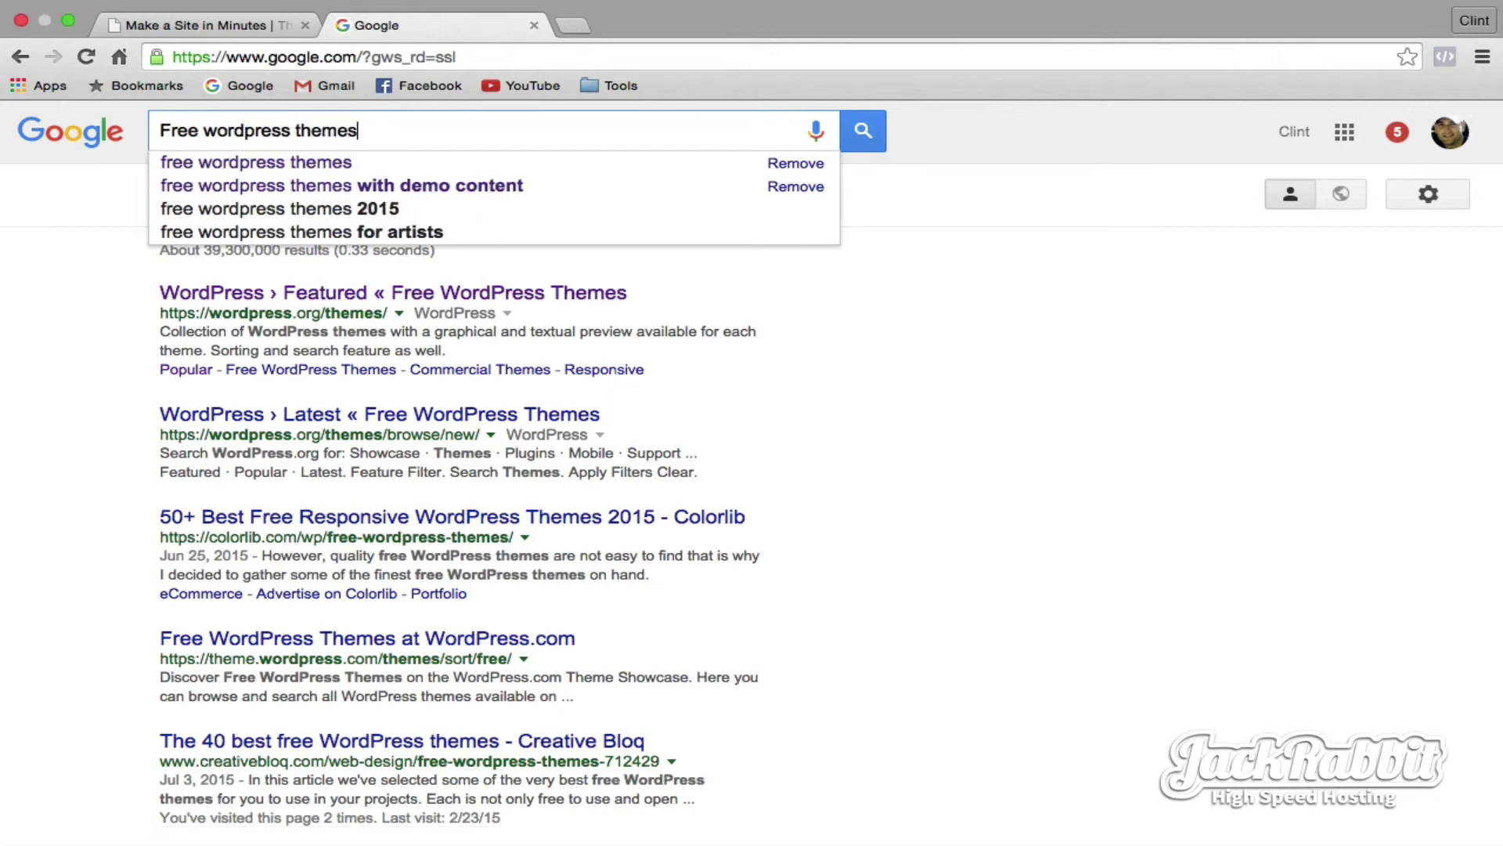
{"action": "key", "text": "Return"}
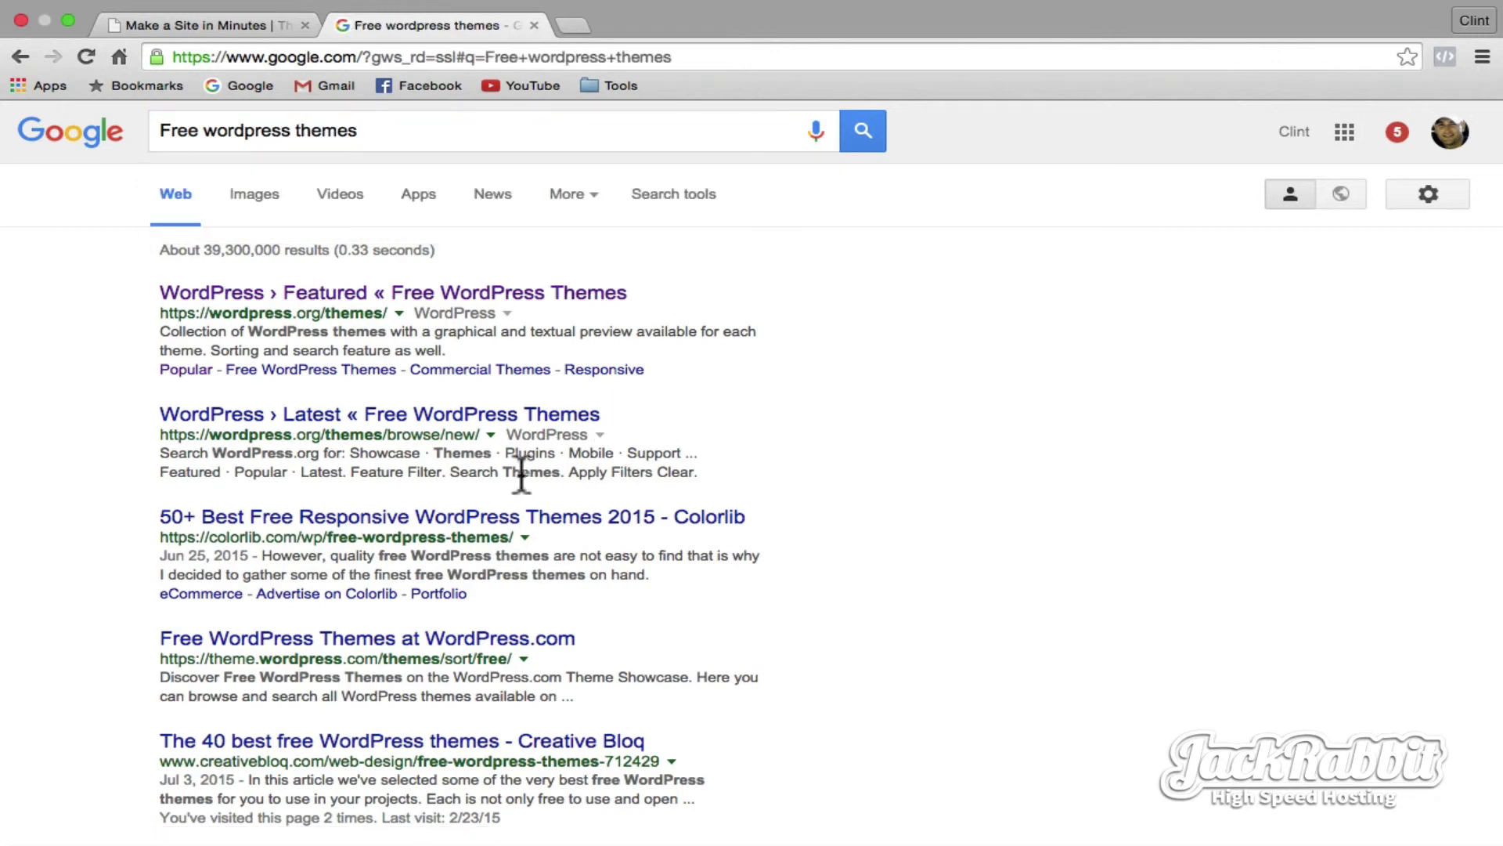
{"action": "left_click", "coordinate": [268, 205]}
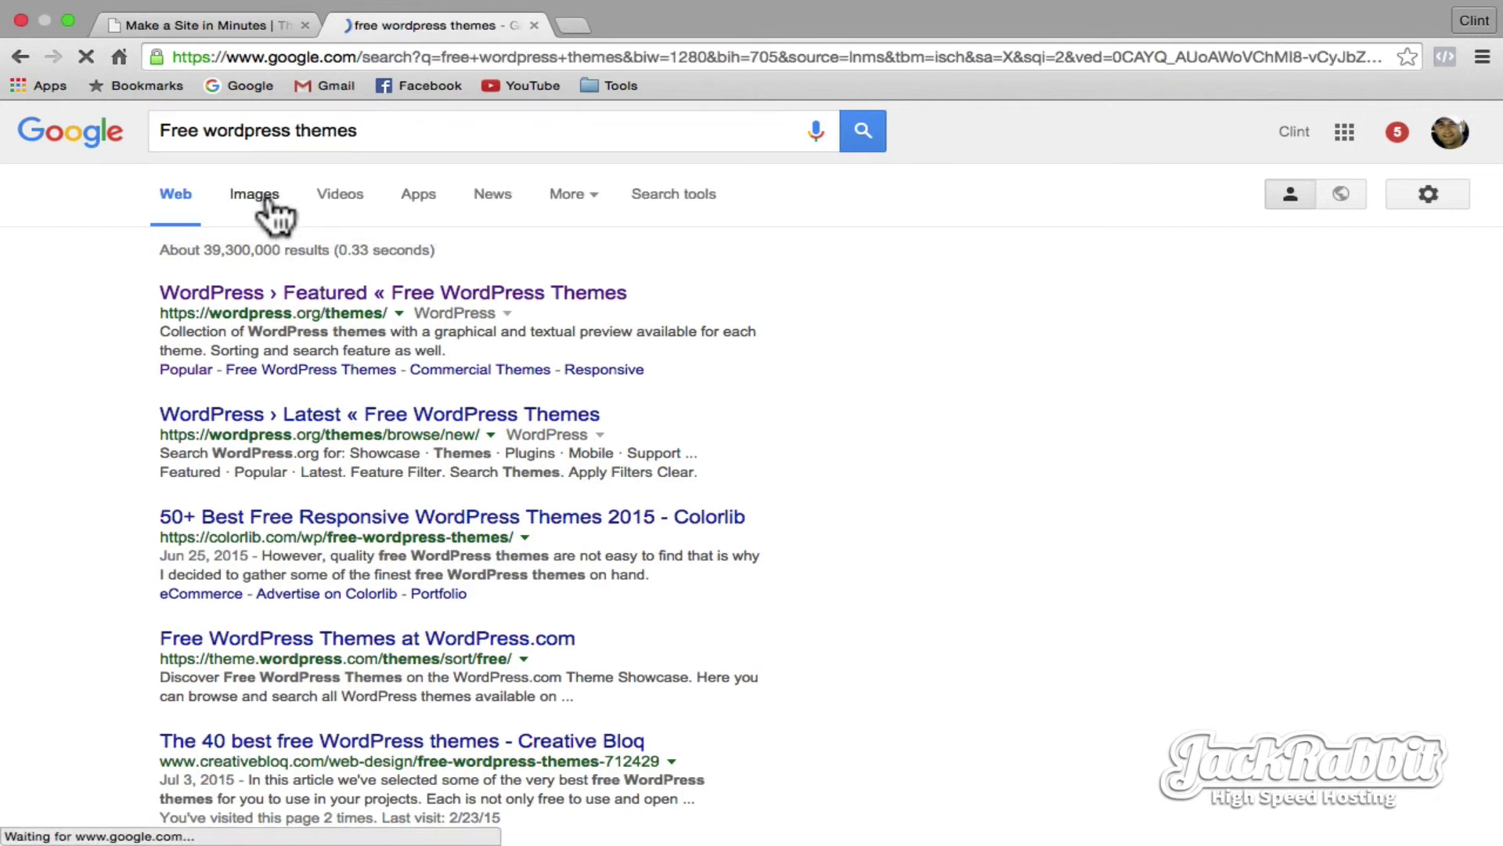
- Open the Strownes screenshot's source page on smashingwebs and scroll down its free themes list
{"action": "scroll", "coordinate": [313, 443], "scroll_direction": "down", "scroll_amount": 5}
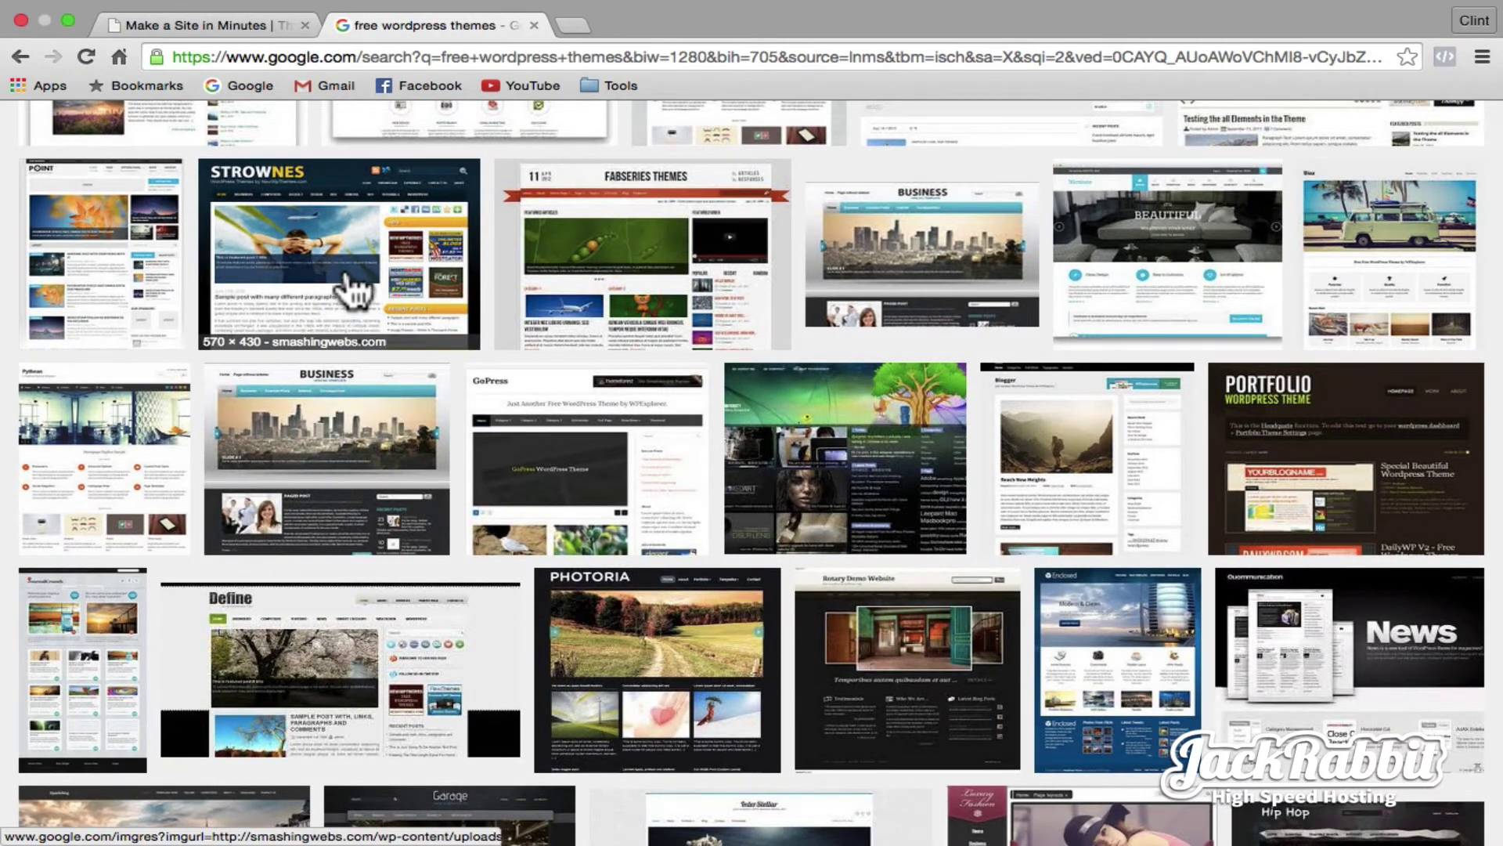
{"action": "left_click", "coordinate": [350, 278]}
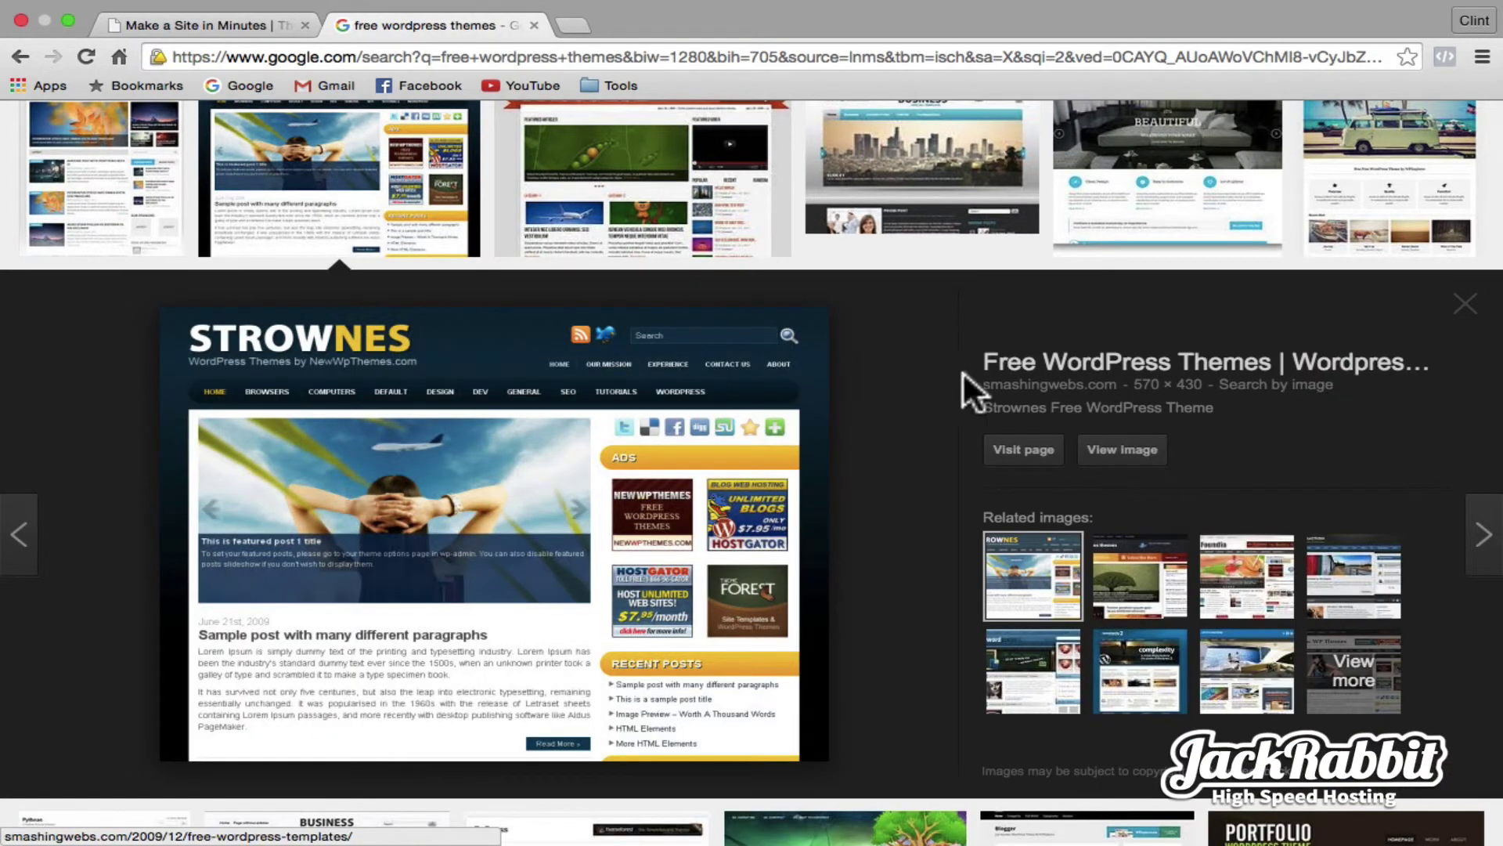
{"action": "left_click", "coordinate": [1021, 449]}
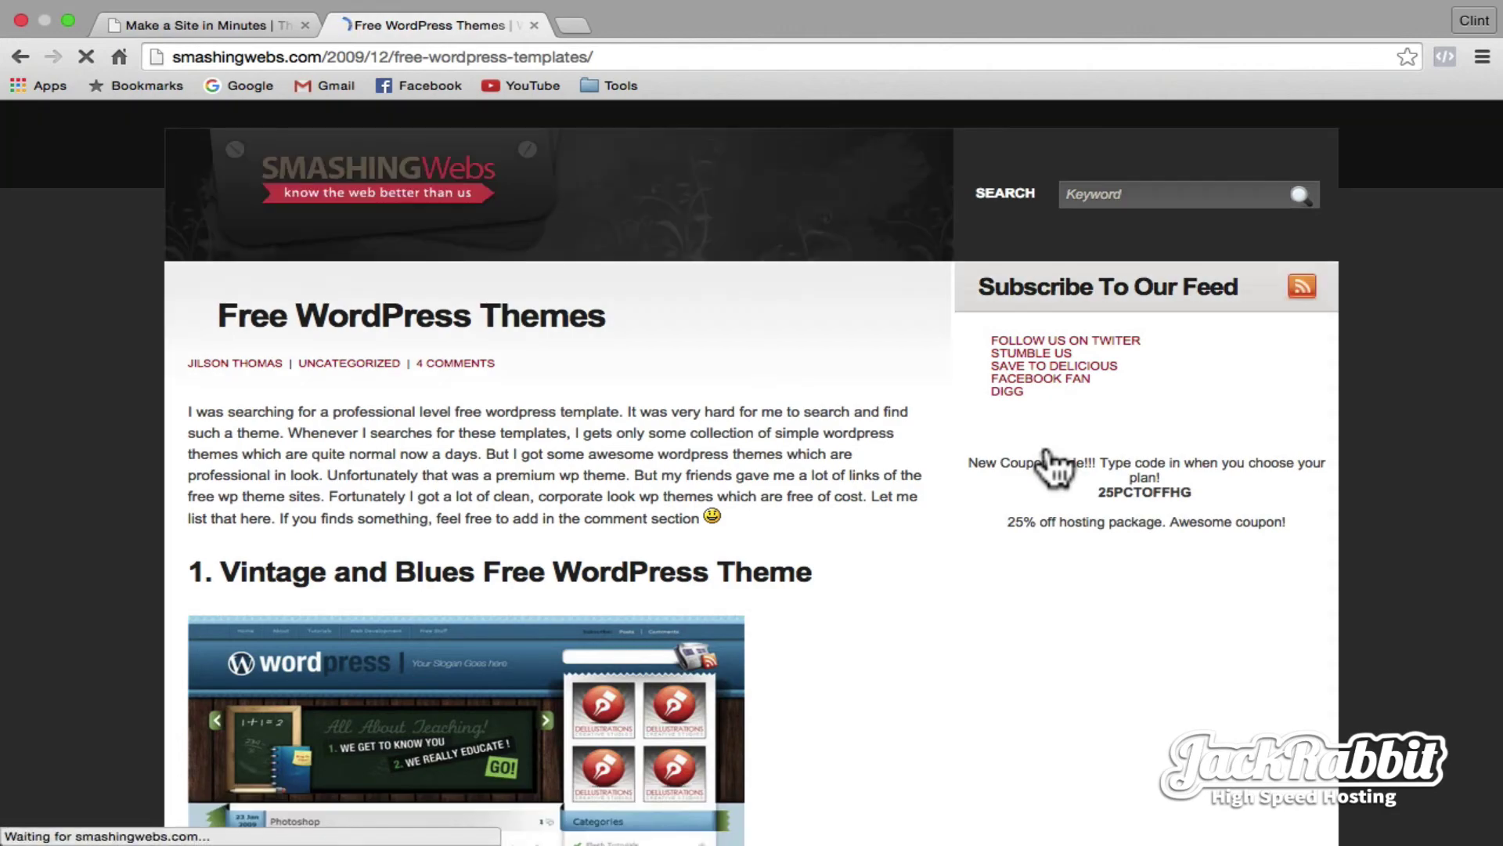
{"action": "scroll", "coordinate": [861, 466], "scroll_direction": "down", "scroll_amount": 5}
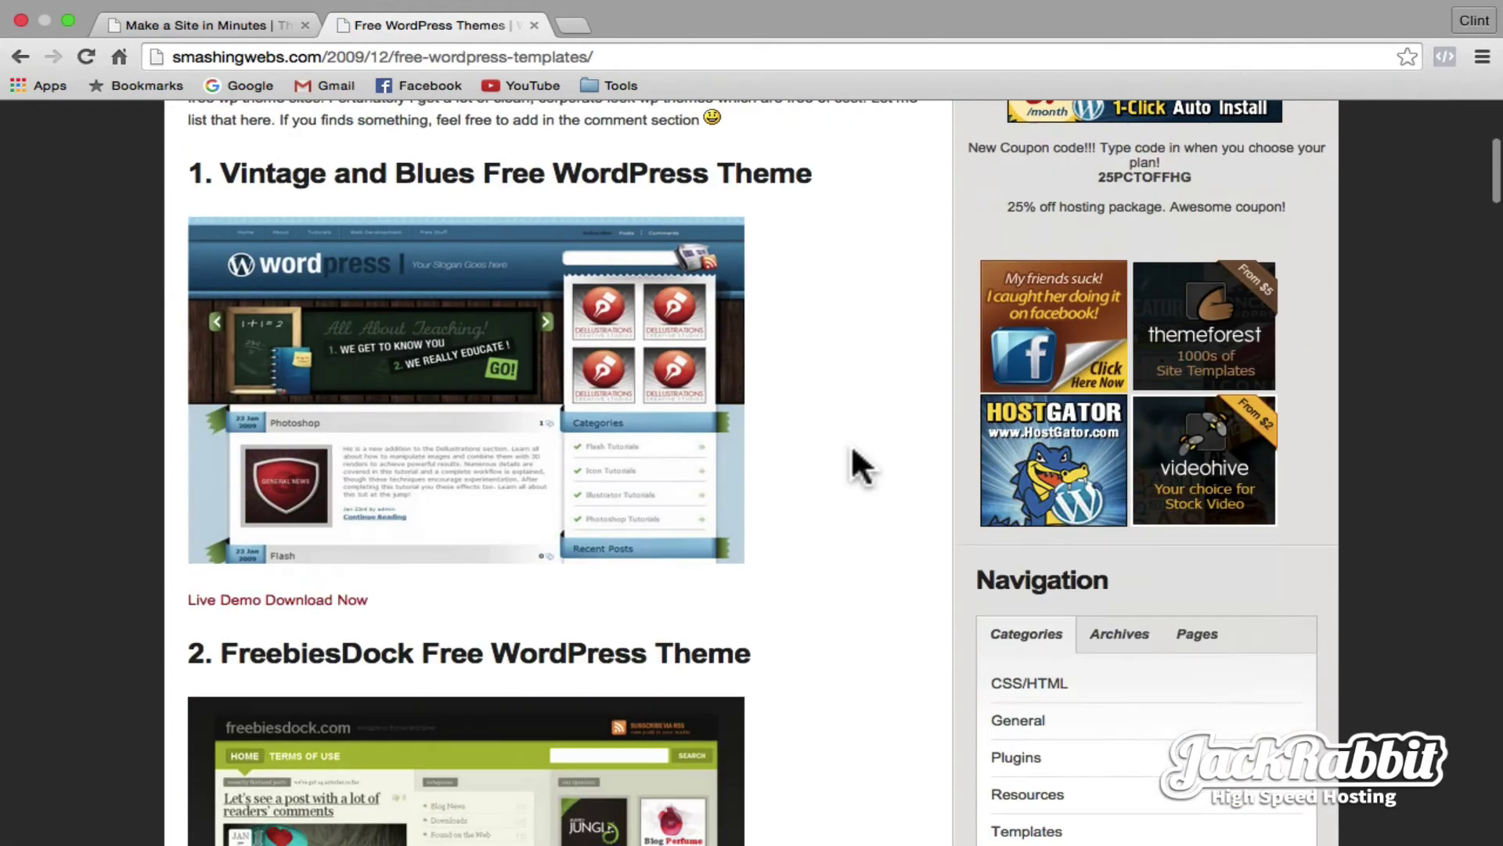
{"action": "scroll", "coordinate": [854, 451], "scroll_direction": "down", "scroll_amount": 20}
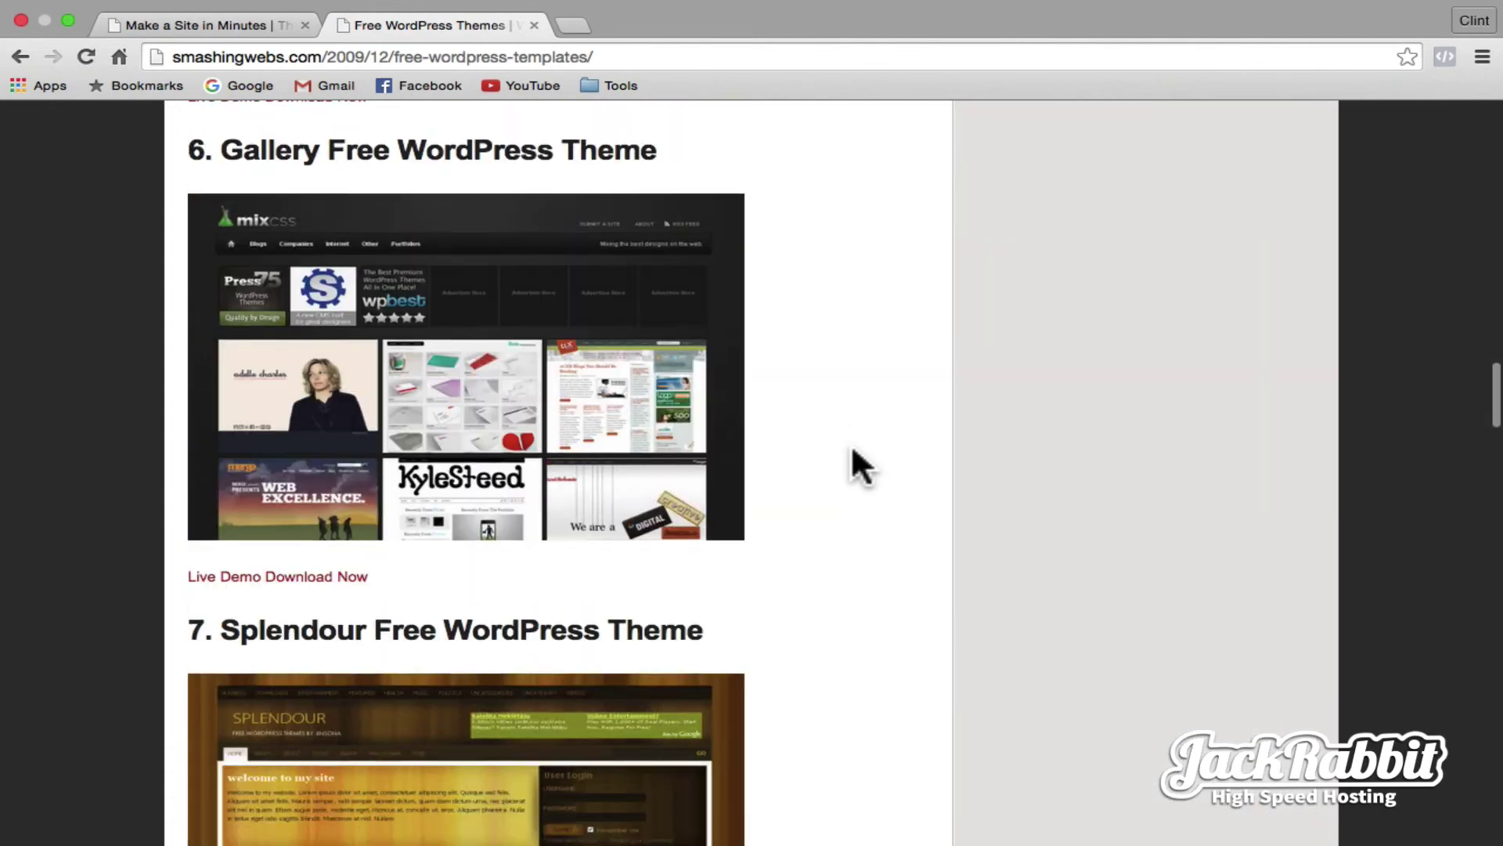
{"action": "scroll", "coordinate": [857, 463], "scroll_direction": "down", "scroll_amount": 11}
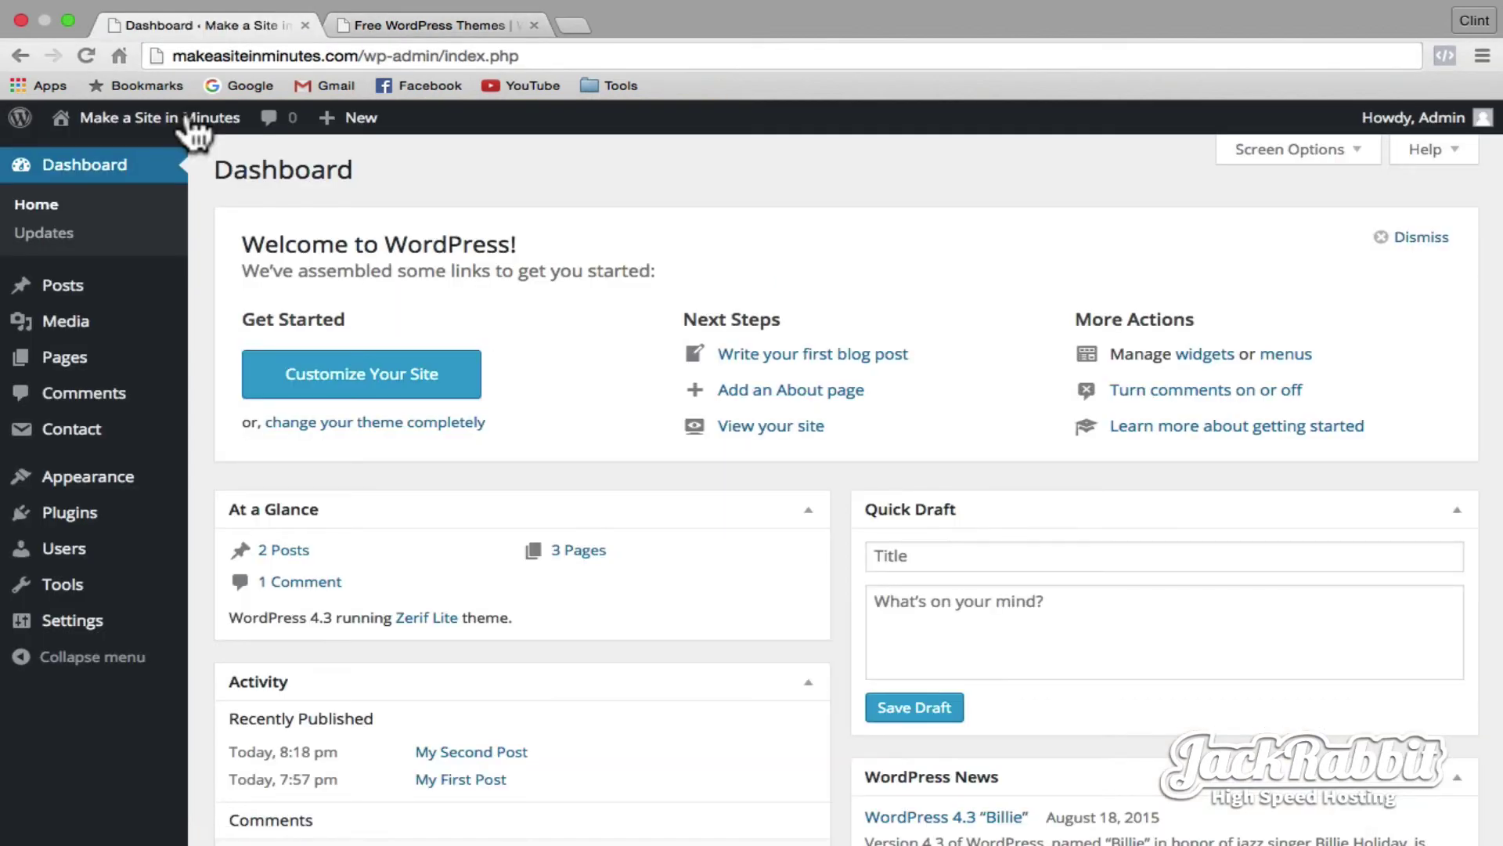
- Choose Primary-2.1v.zip from Downloads in the Themes upload form
{"action": "mouse_move", "coordinate": [114, 489]}
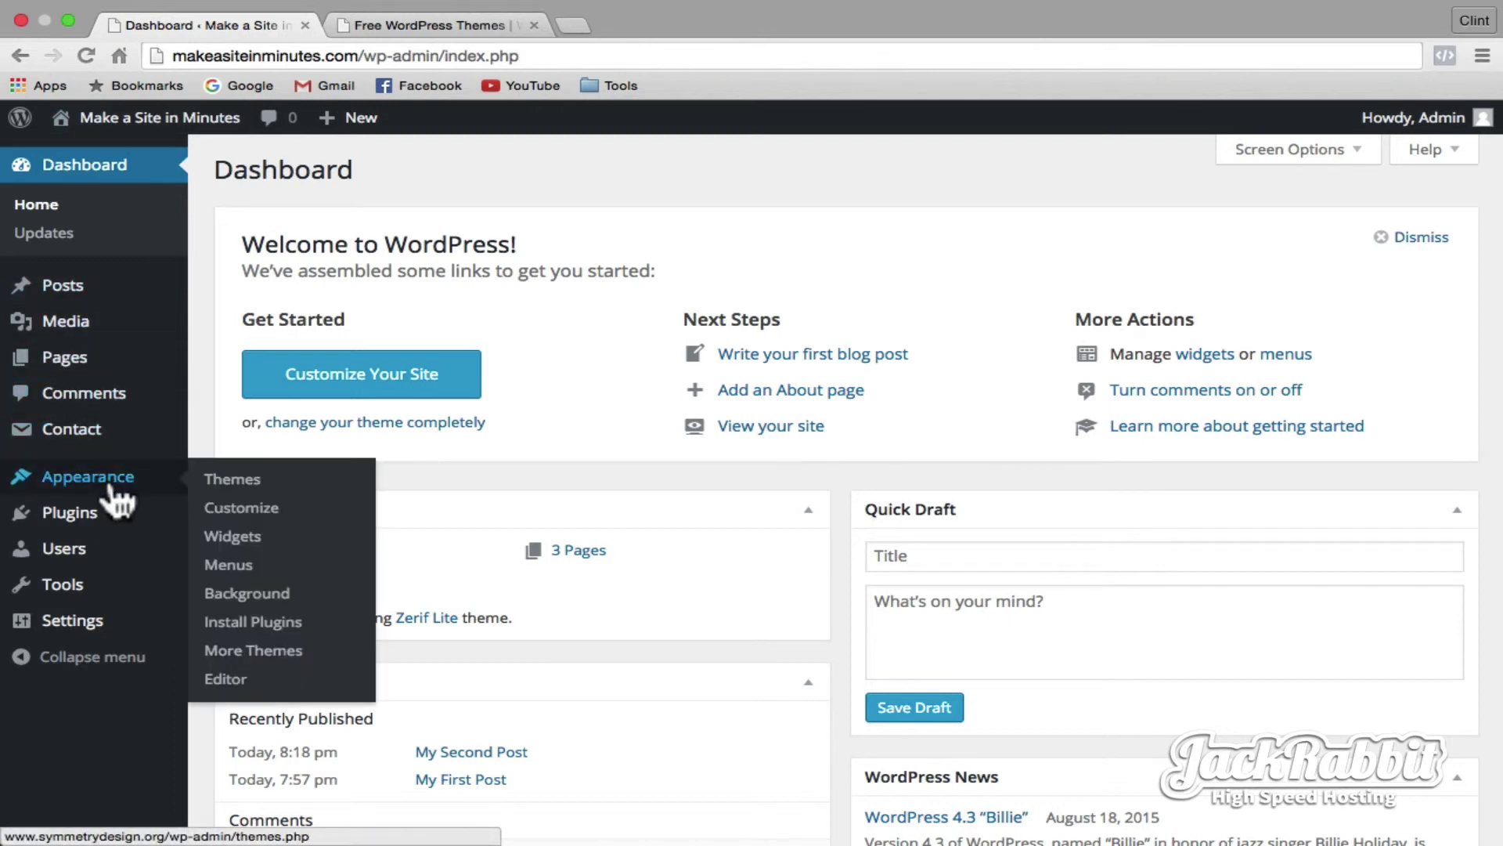
{"action": "left_click", "coordinate": [231, 481]}
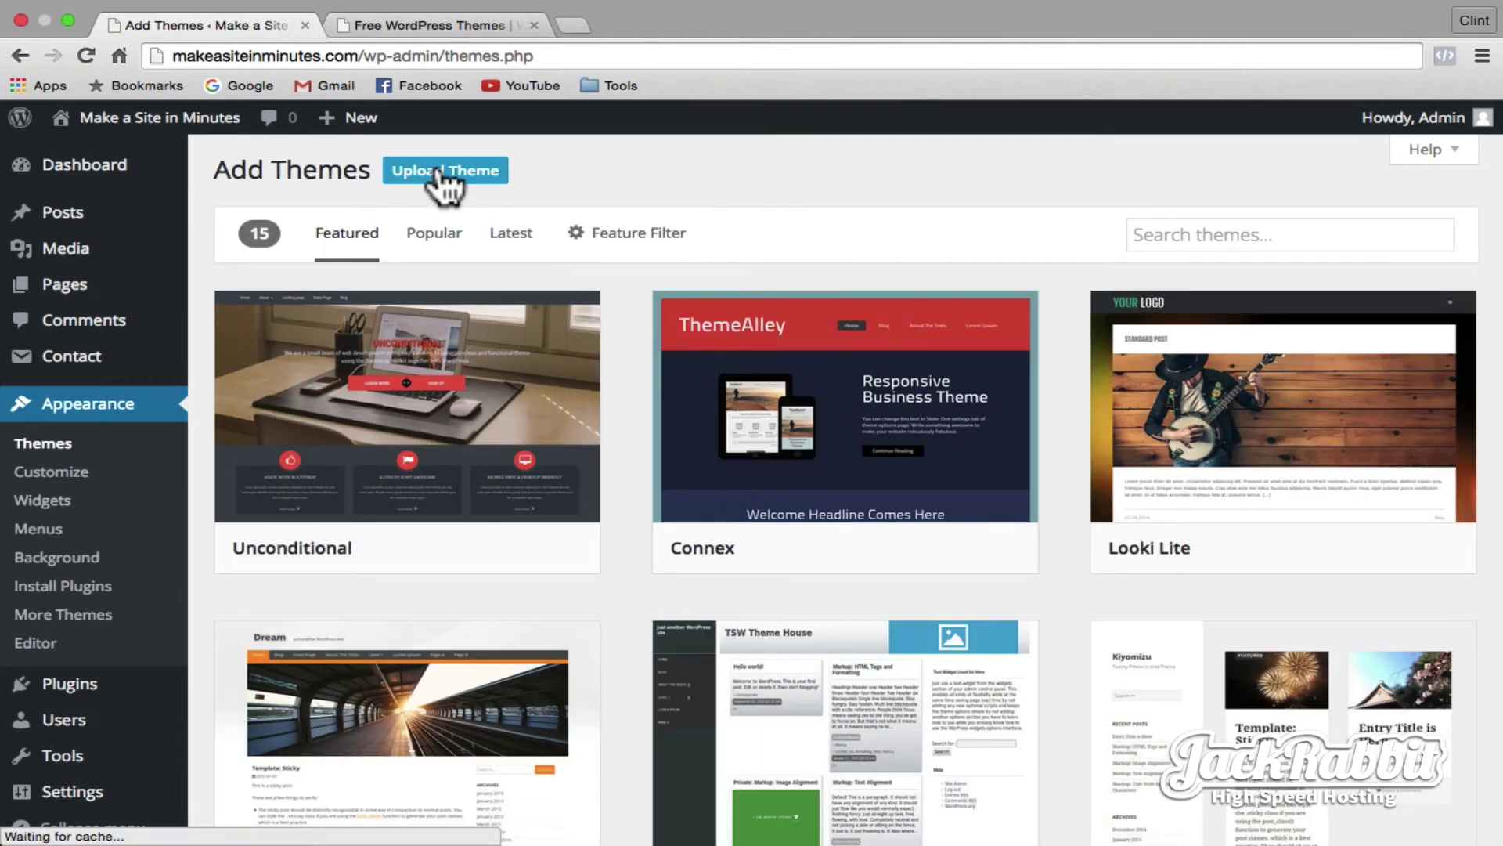
{"action": "left_click", "coordinate": [443, 172]}
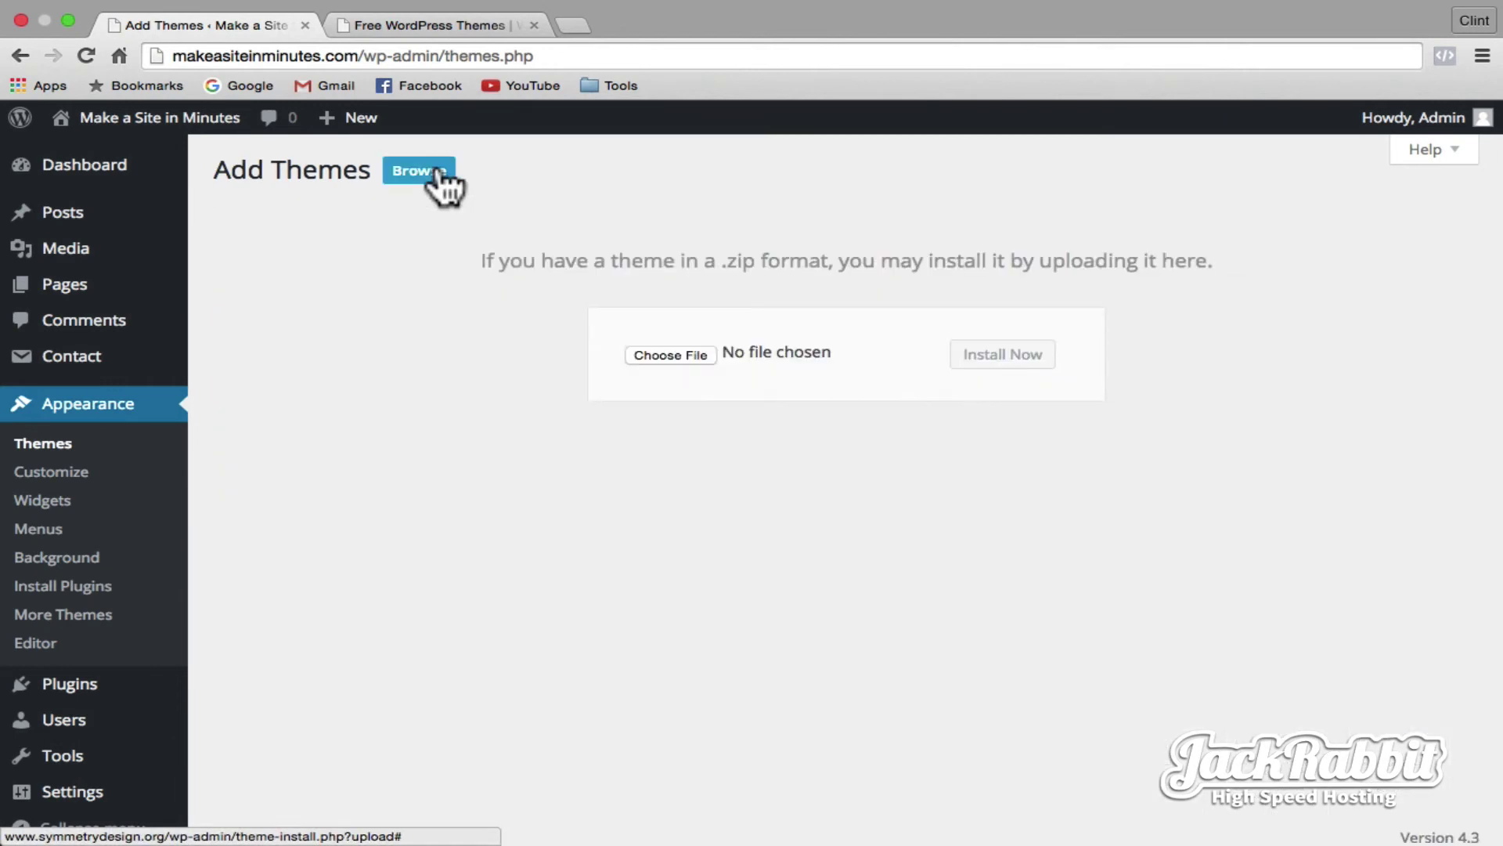
{"action": "left_click", "coordinate": [672, 353]}
{"action": "left_click", "coordinate": [454, 248]}
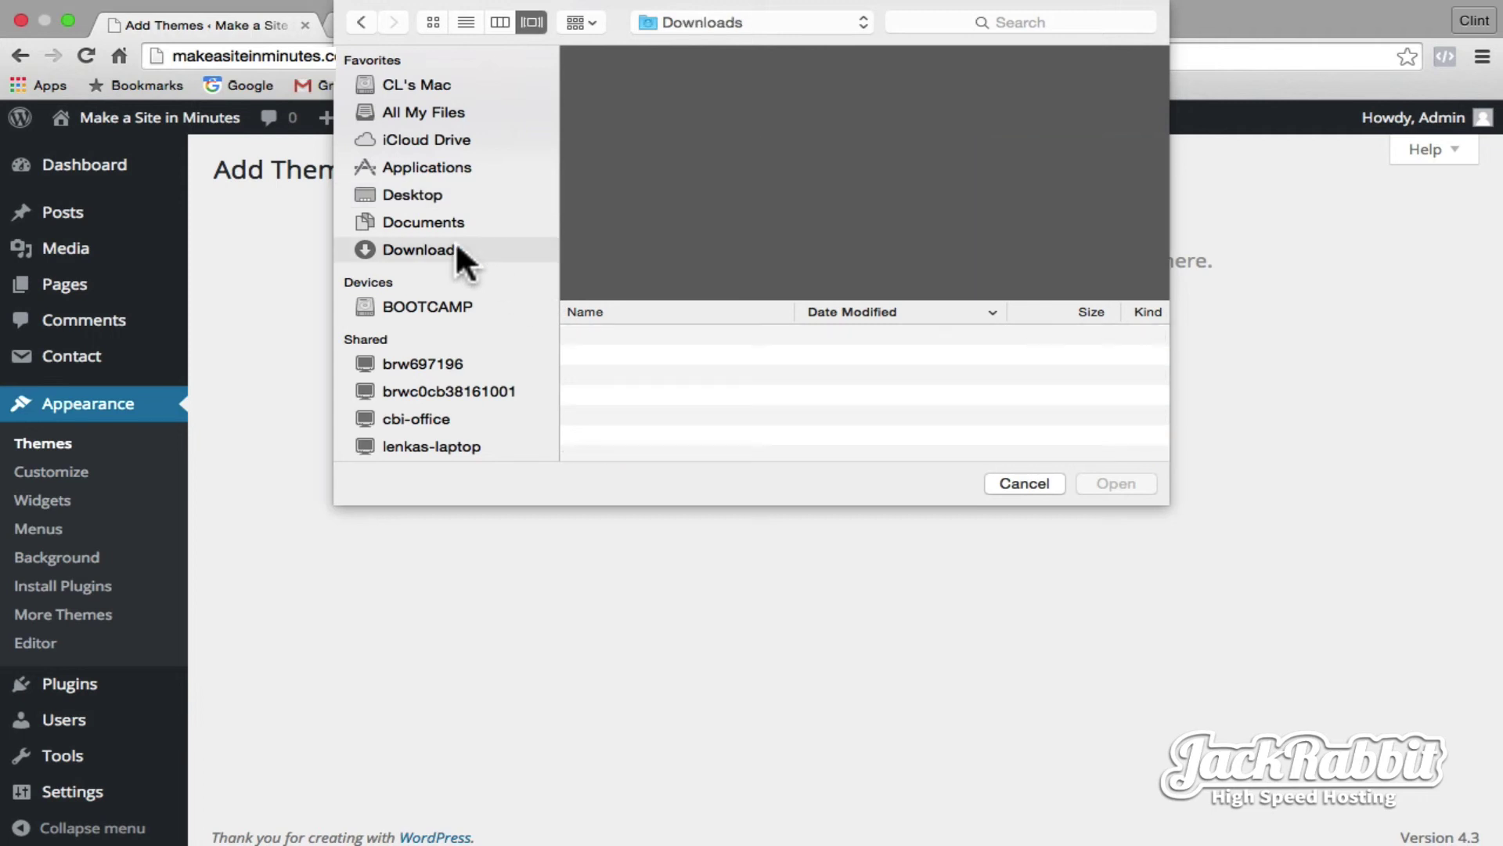
{"action": "scroll", "coordinate": [692, 387], "scroll_direction": "down", "scroll_amount": 10}
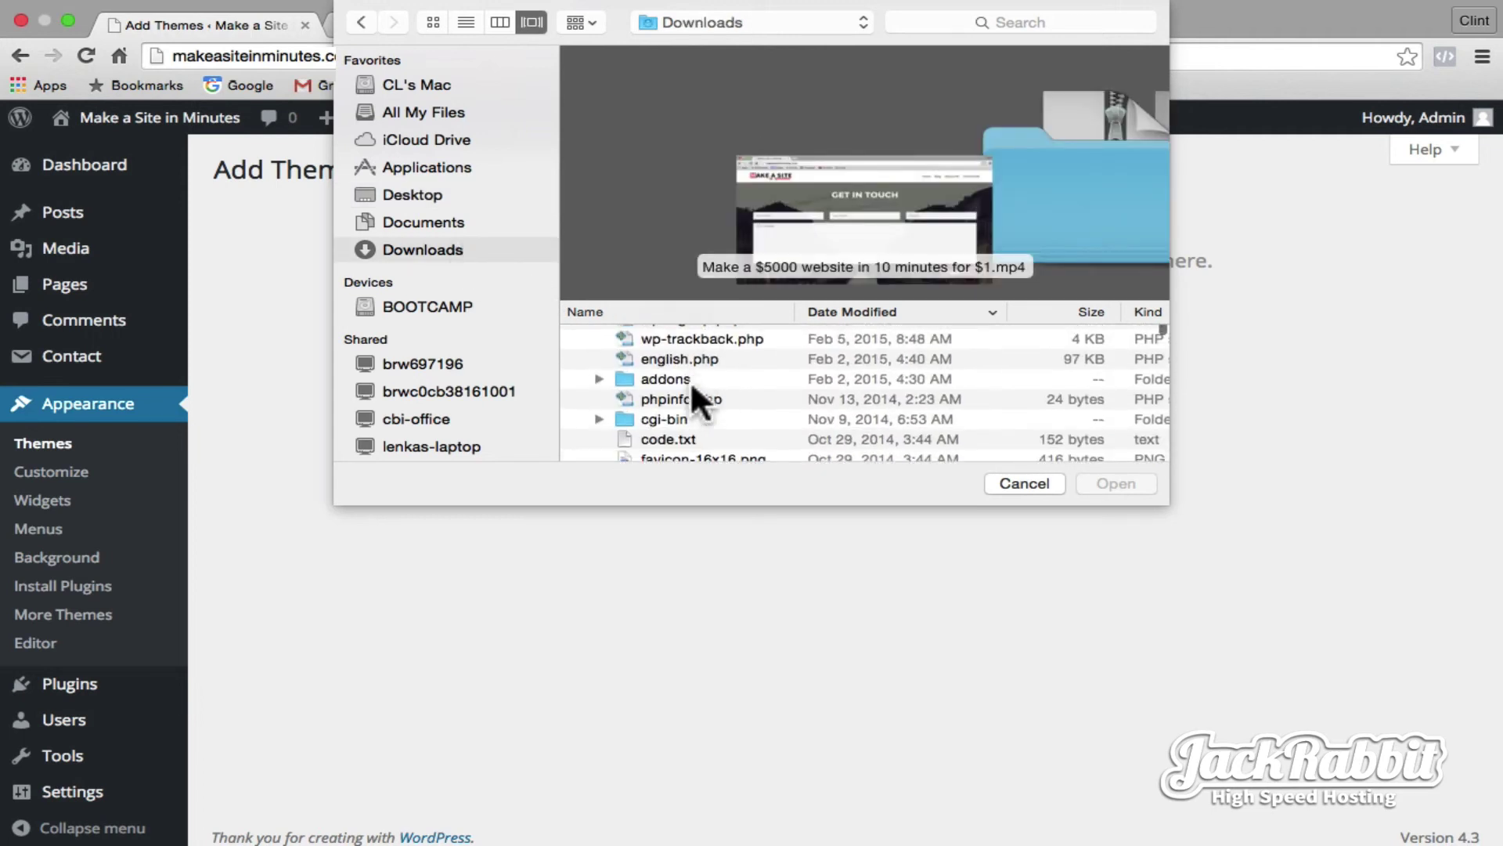
{"action": "scroll", "coordinate": [692, 386], "scroll_direction": "up", "scroll_amount": 10}
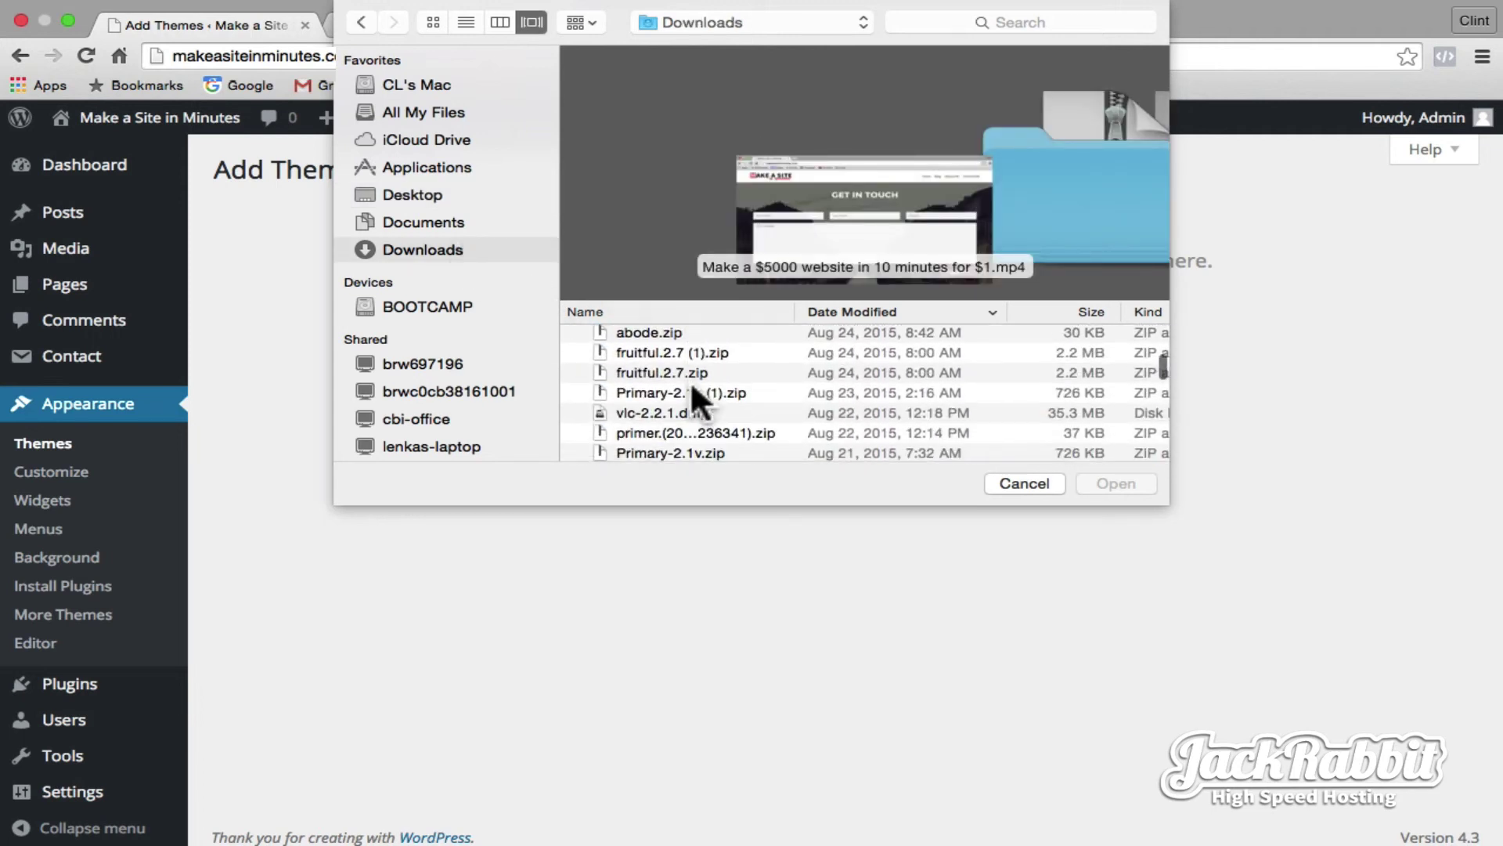
{"action": "left_click", "coordinate": [680, 447]}
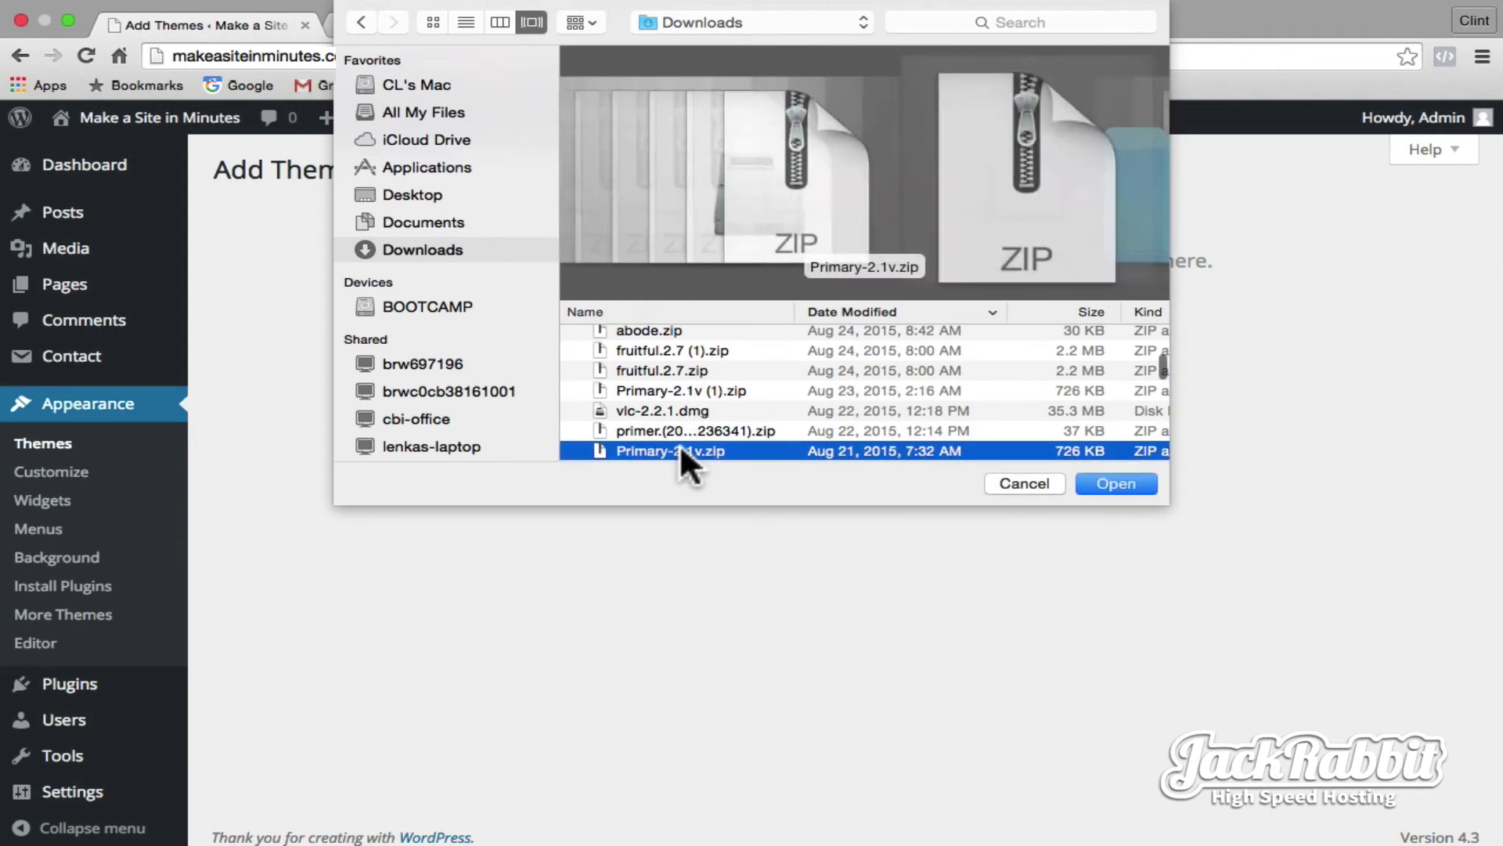
{"action": "left_click", "coordinate": [1113, 481]}
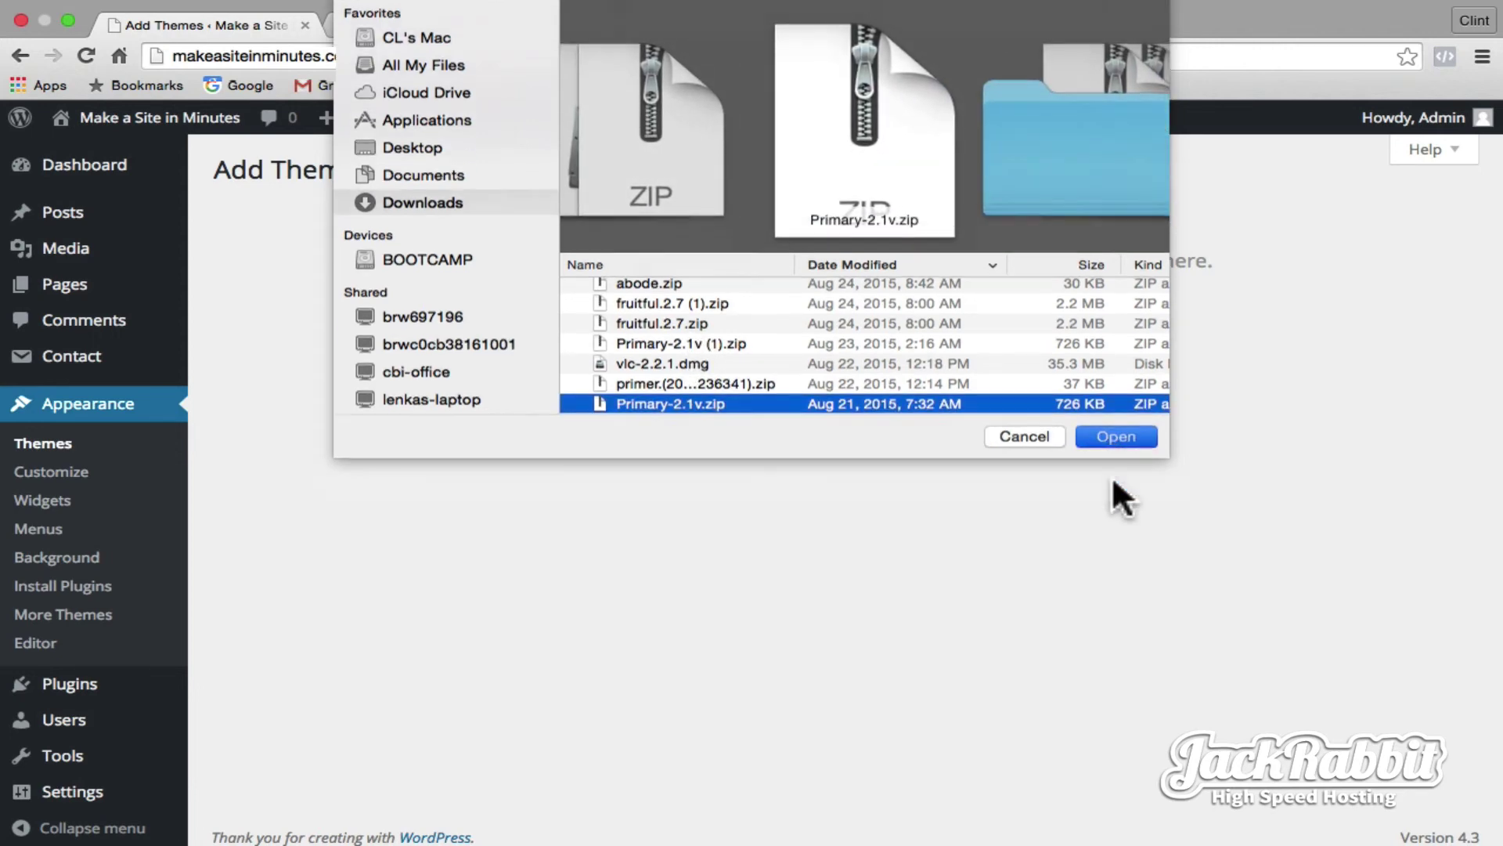
- Install the uploaded Primary theme and activate it
{"action": "left_click", "coordinate": [1002, 356]}
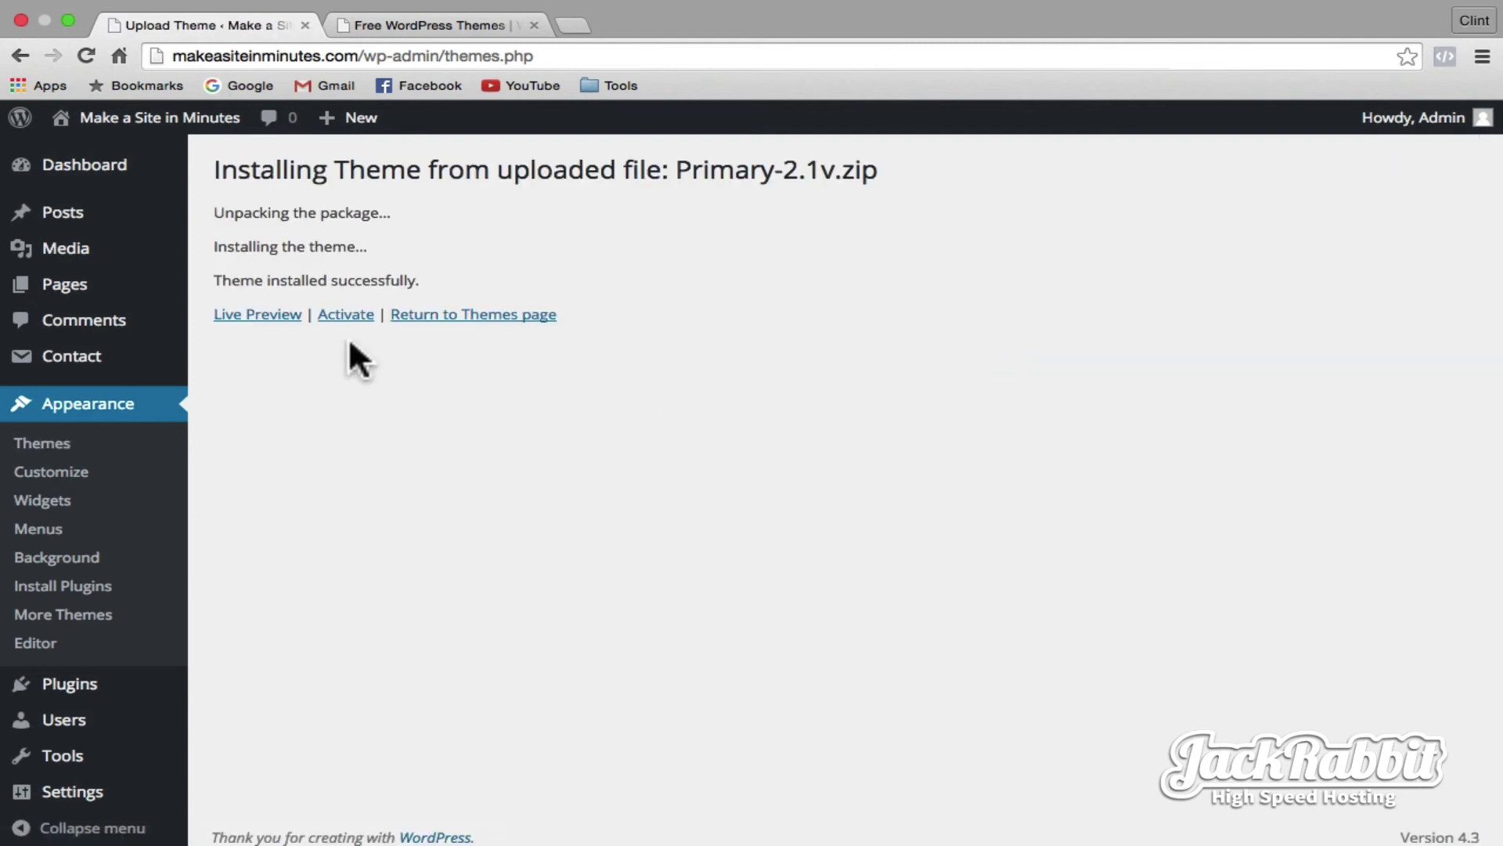
{"action": "left_click", "coordinate": [339, 316]}
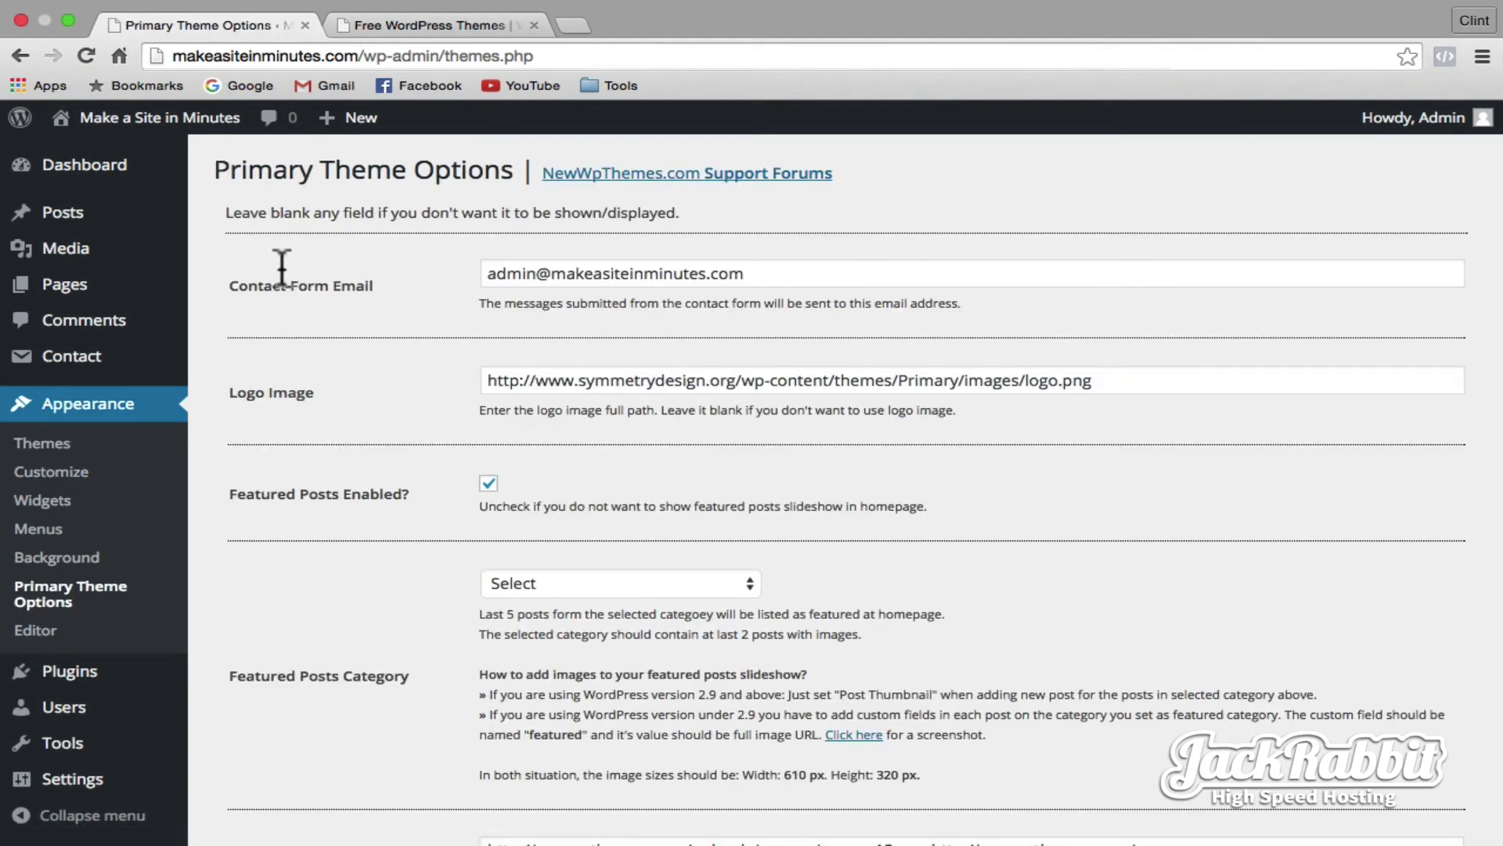
{"action": "left_click", "coordinate": [166, 119]}
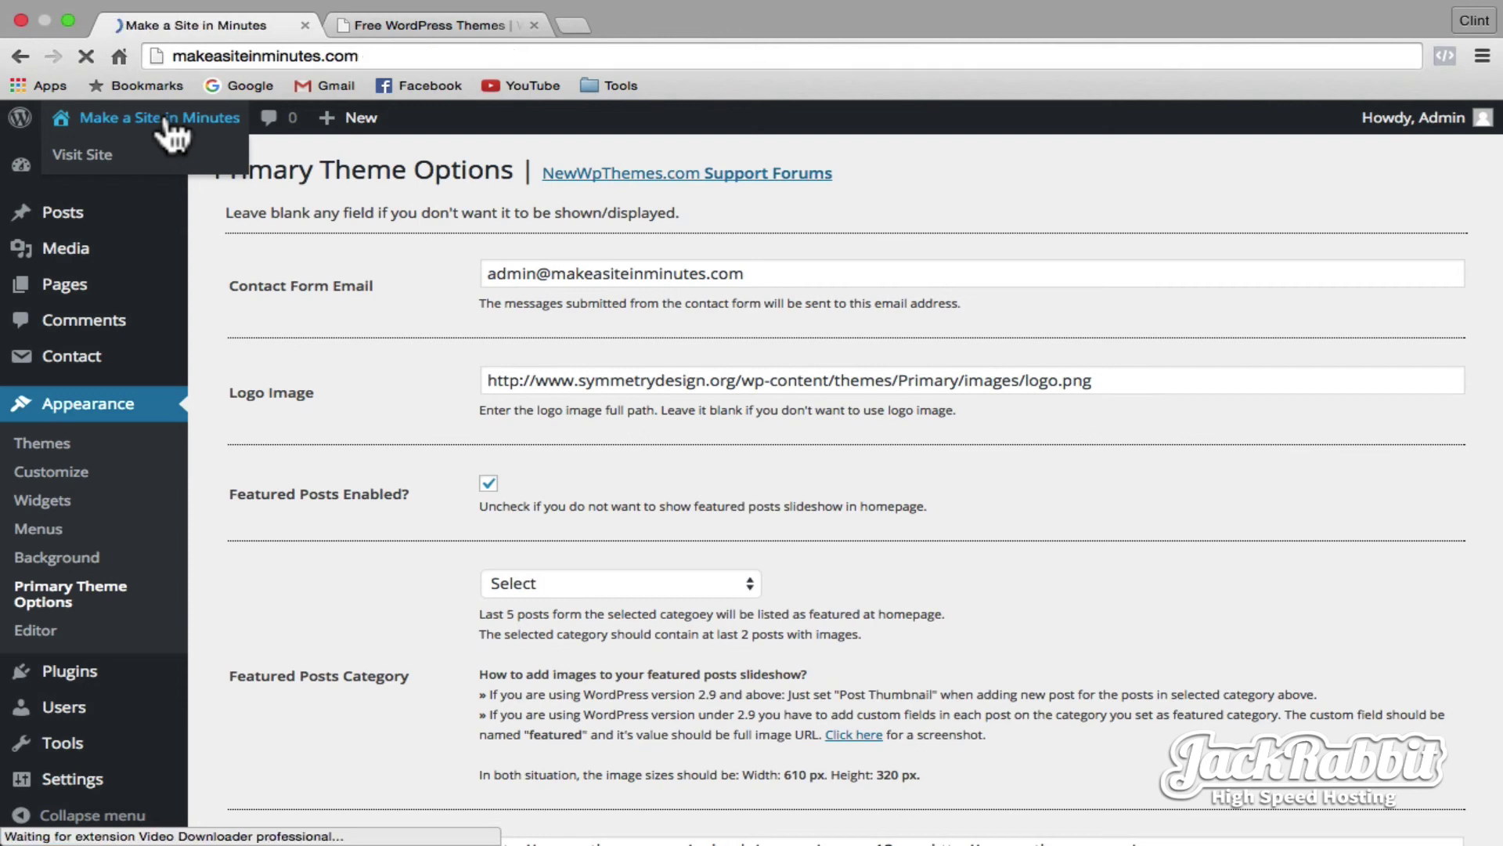
- Scroll through the Primary-themed homepage to view its slider, posts and sidebar widgets
{"action": "scroll", "coordinate": [523, 234], "scroll_direction": "down", "scroll_amount": 5}
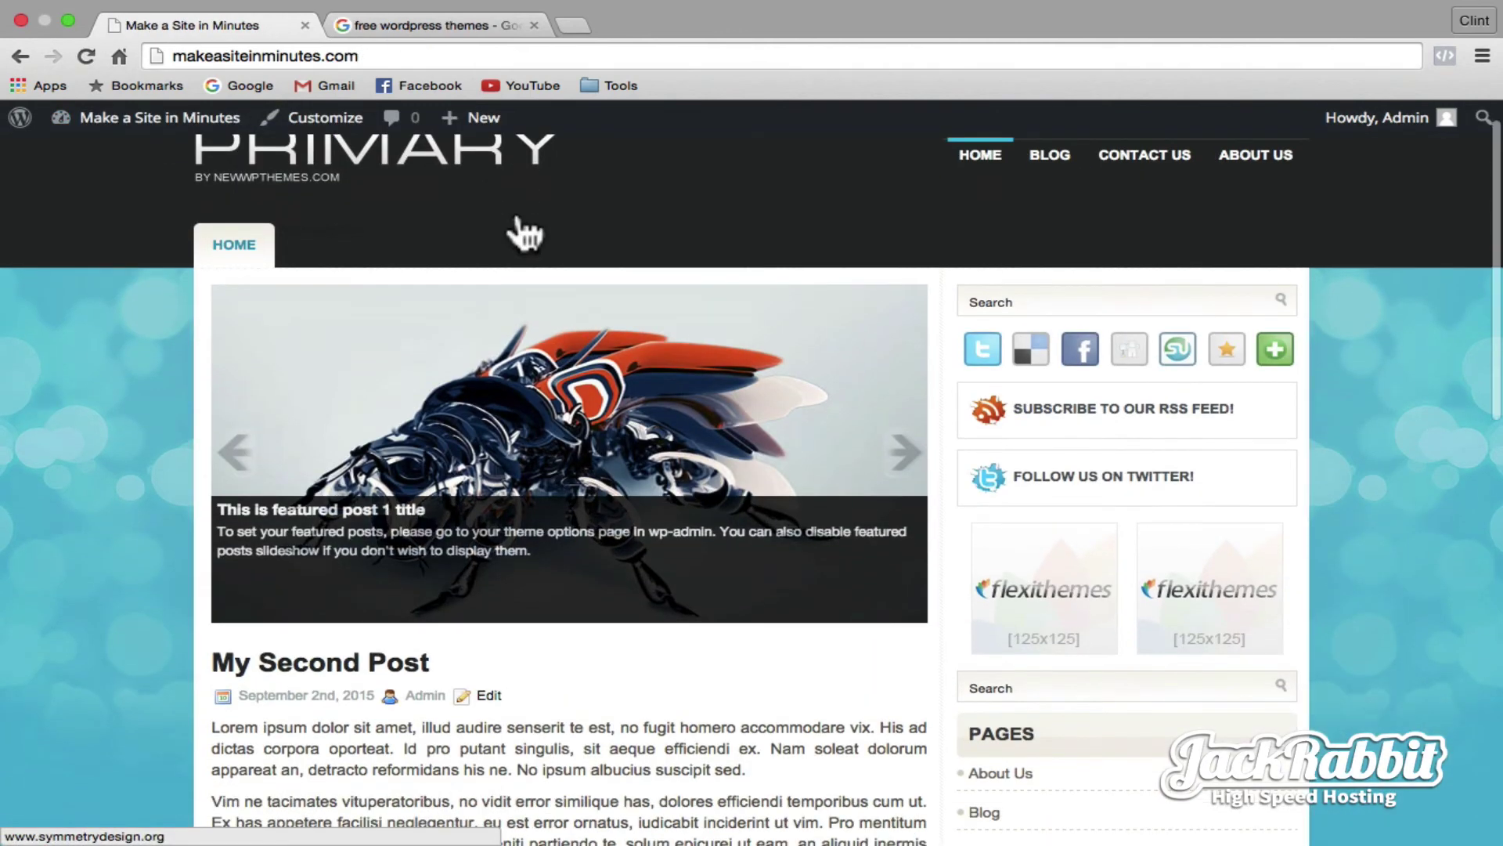
{"action": "scroll", "coordinate": [379, 403], "scroll_direction": "down", "scroll_amount": 4}
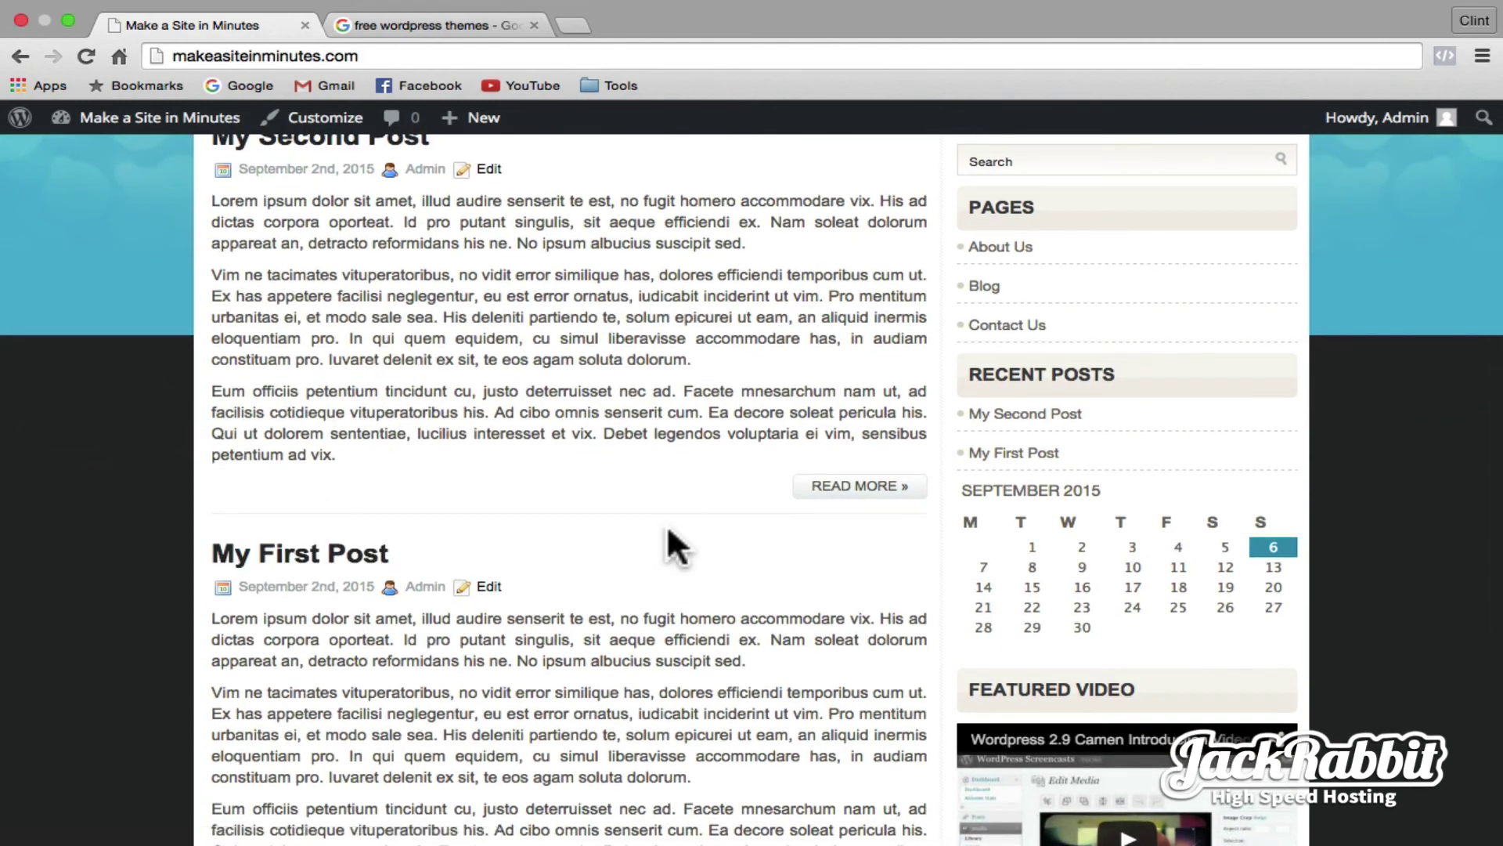
{"action": "scroll", "coordinate": [671, 537], "scroll_direction": "up", "scroll_amount": 10}
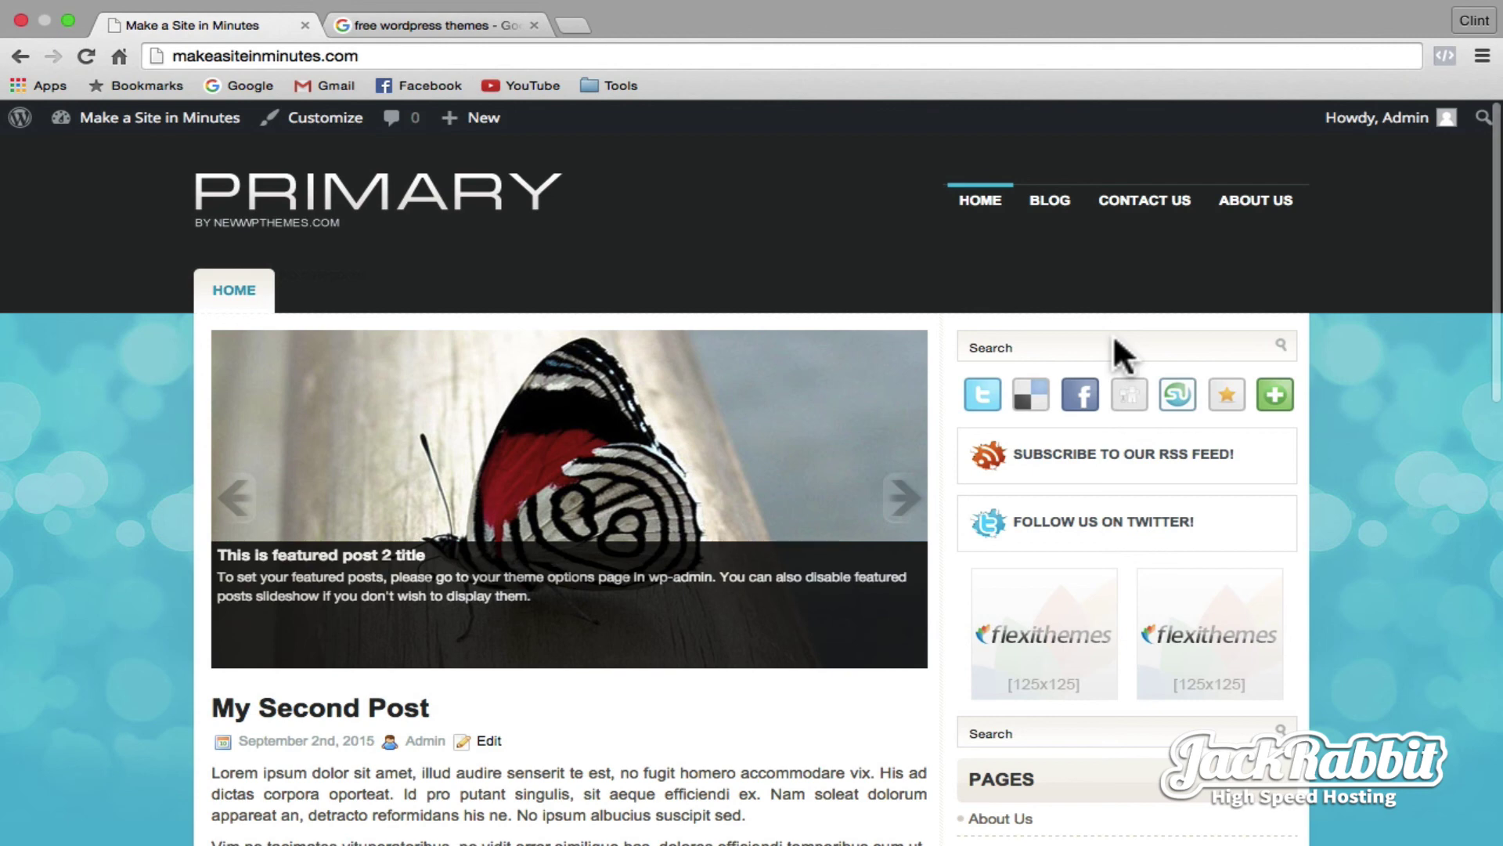
{"action": "scroll", "coordinate": [1114, 341], "scroll_direction": "down", "scroll_amount": 3}
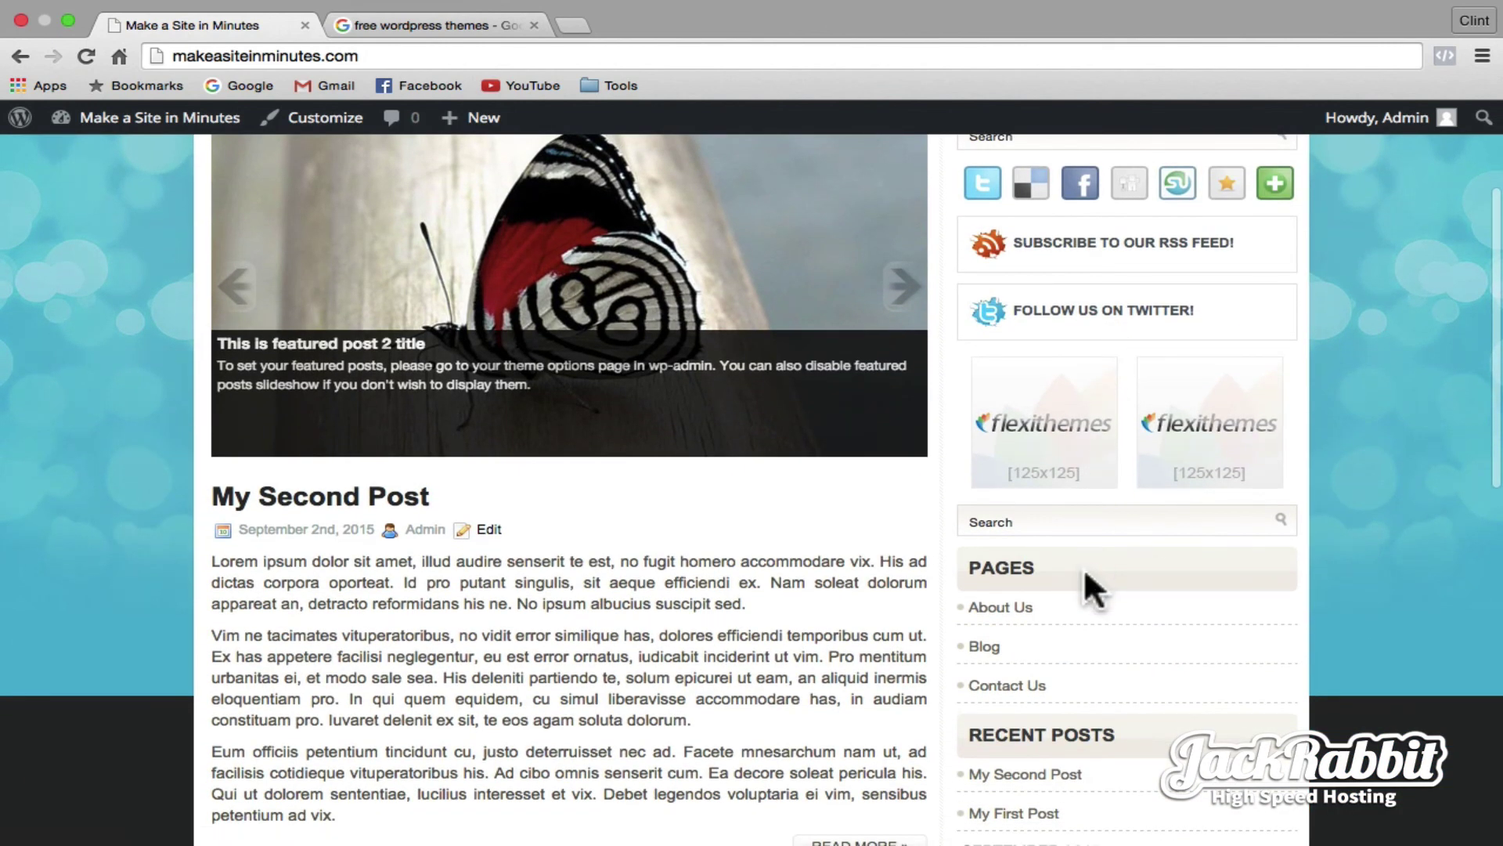
{"action": "scroll", "coordinate": [1088, 564], "scroll_direction": "down", "scroll_amount": 5}
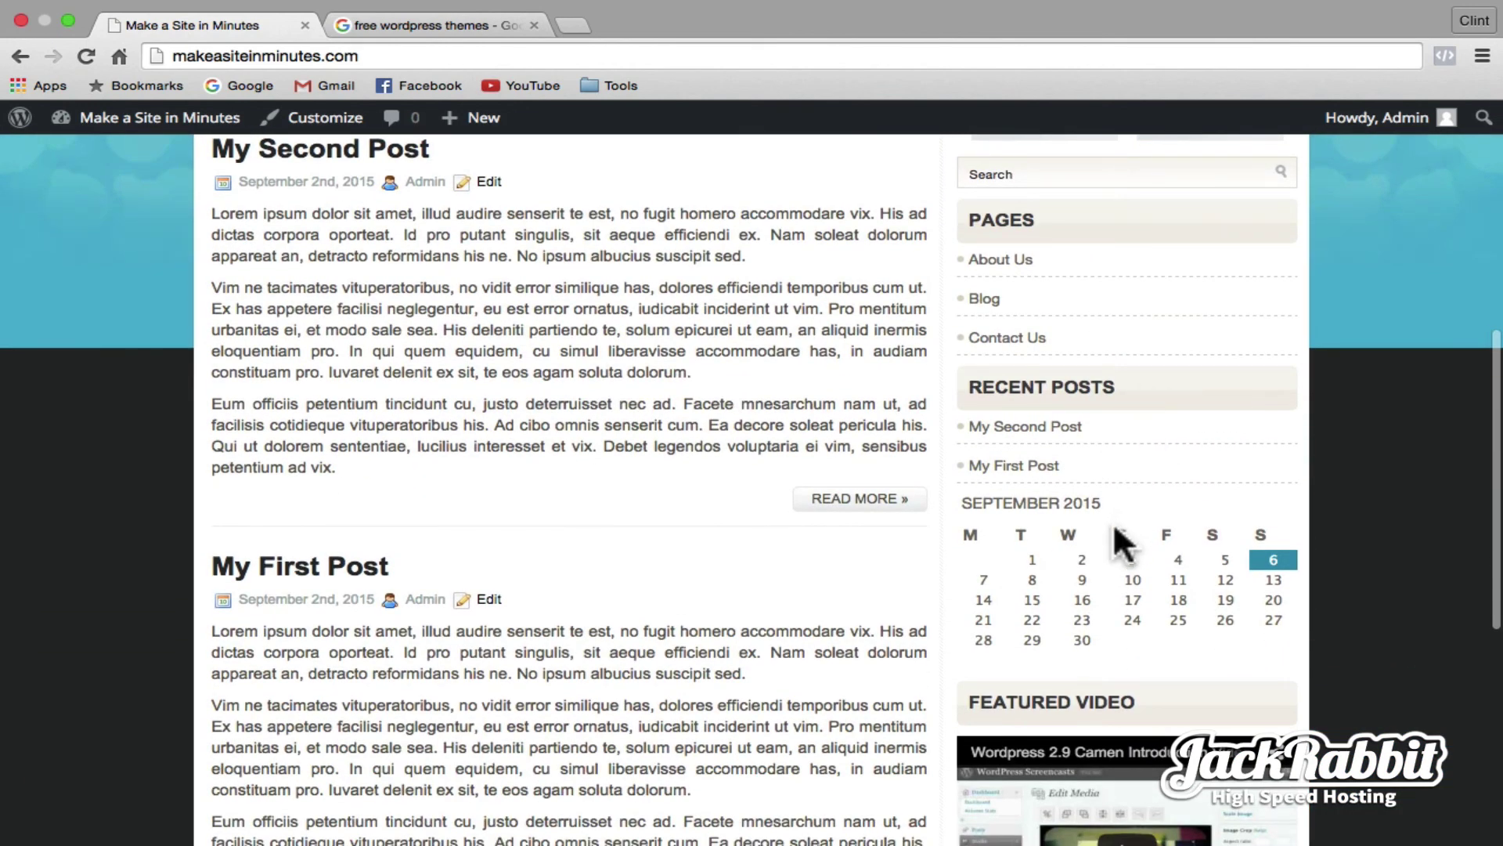
{"action": "scroll", "coordinate": [1110, 536], "scroll_direction": "up", "scroll_amount": 7}
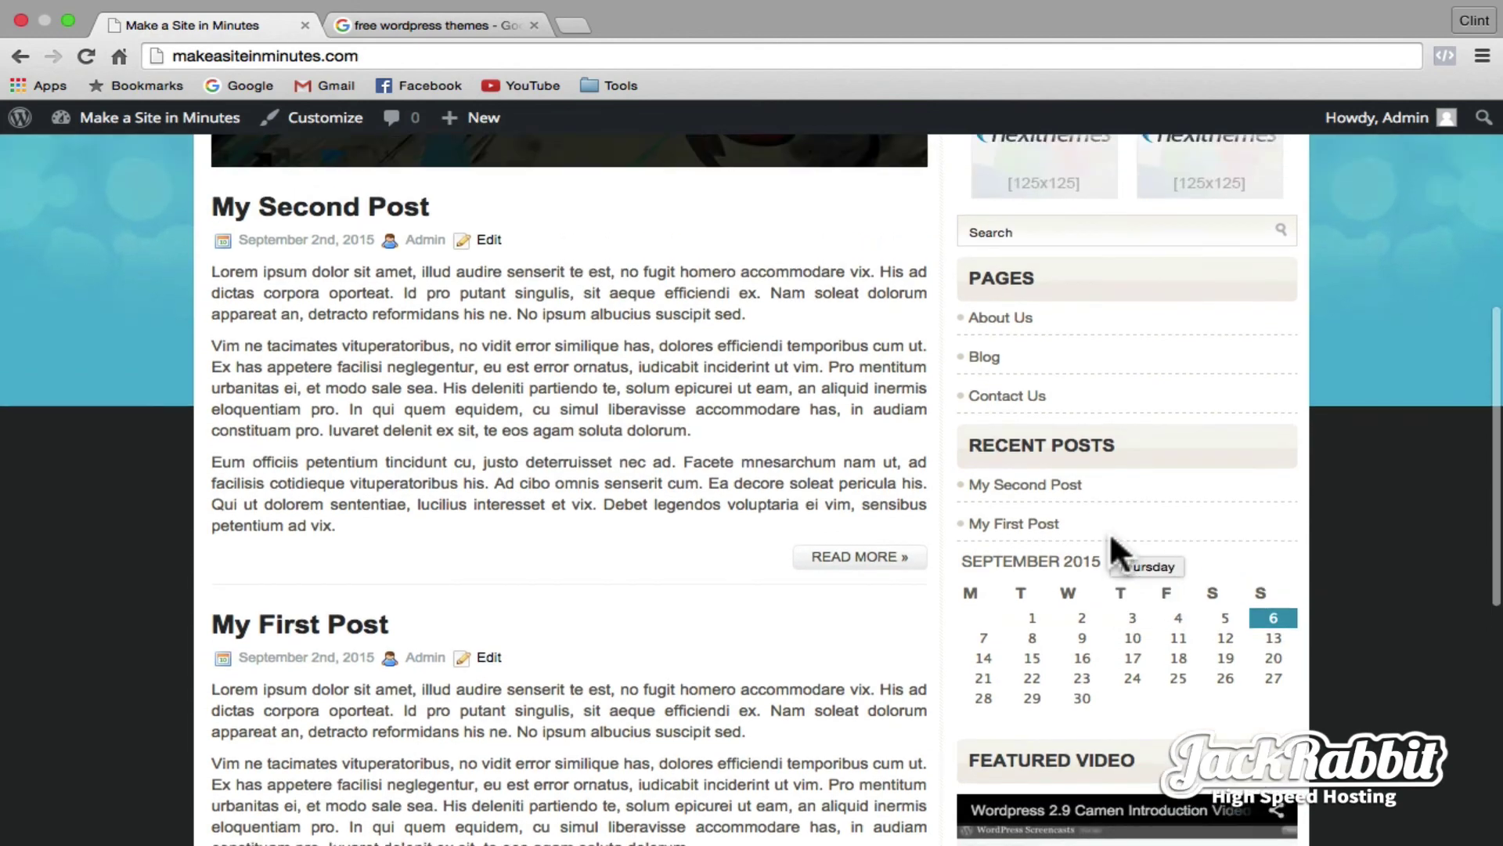